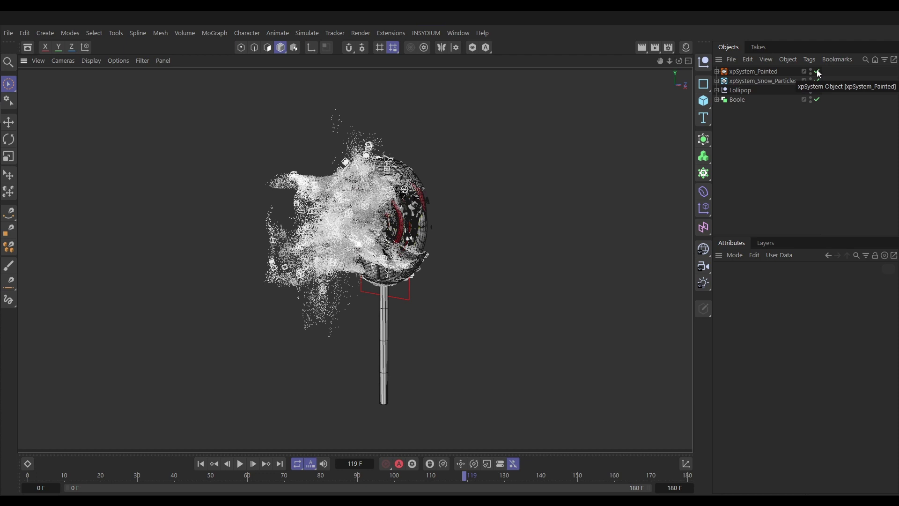
Disable the xpSystem_Painted and xpSystem_Snow_Particles systems to inspect the lollipop geometry without particles.
click(817, 72)
click(818, 81)
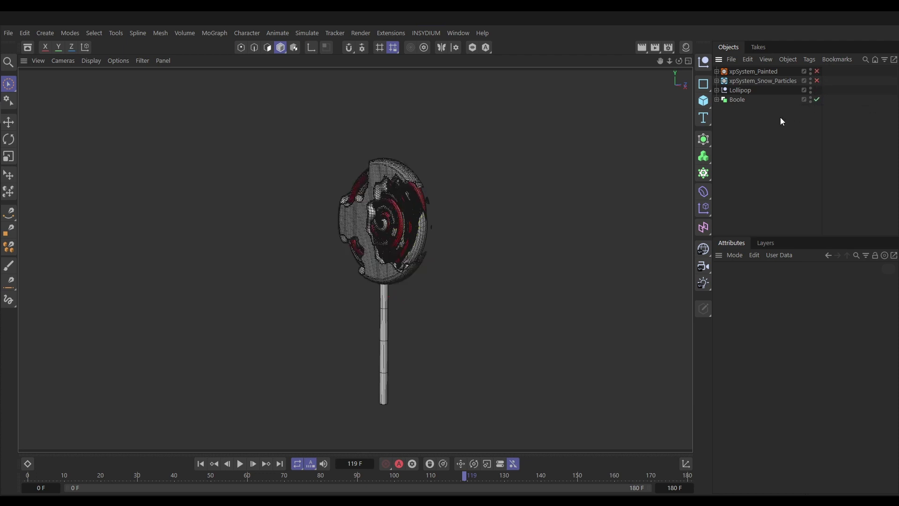
scroll(425, 232, up, 2)
alt+right_drag(423, 232, 461, 227)
alt+middle_drag(426, 216, 381, 234)
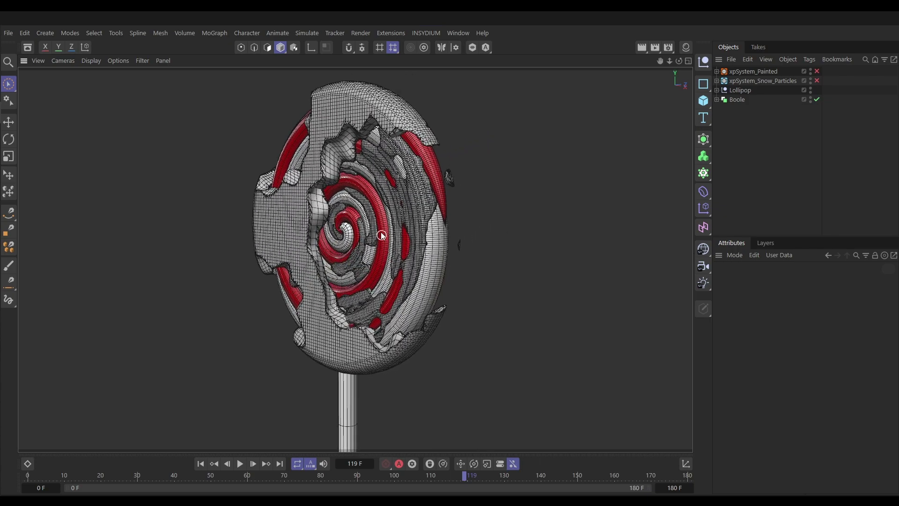
alt+drag(382, 231, 434, 240)
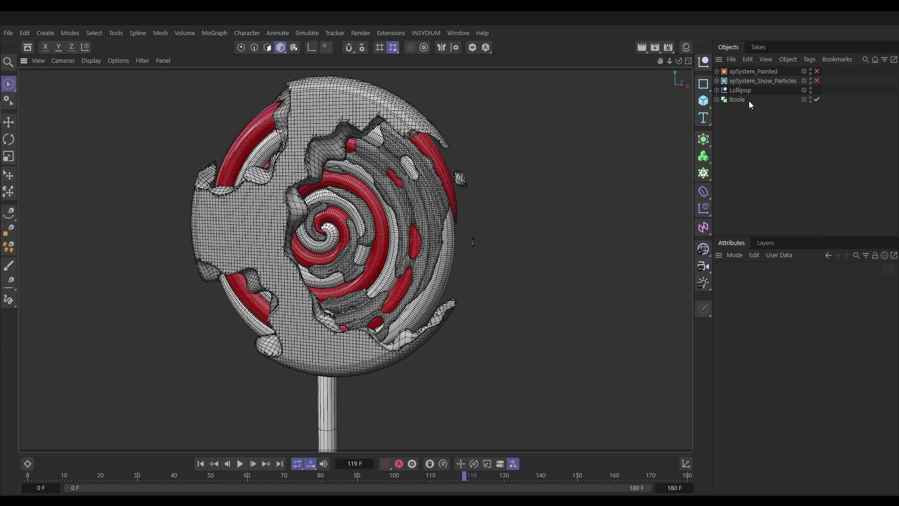
Disable the Boole object and hide it in both the viewport and the renderer.
click(817, 99)
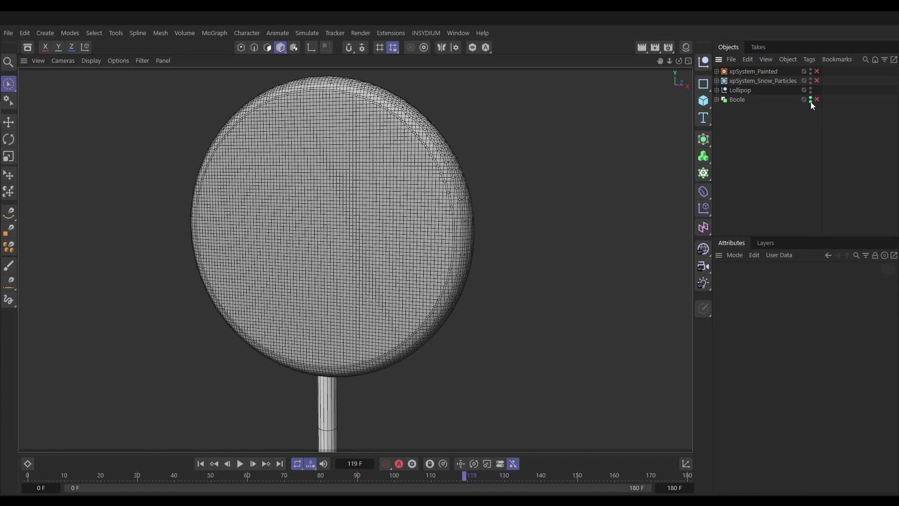
click(810, 101)
mouse_move(344, 224)
alt+mouse_down()
mouse_move(435, 233)
mouse_move(443, 206)
mouse_move(397, 187)
alt+mouse_up()
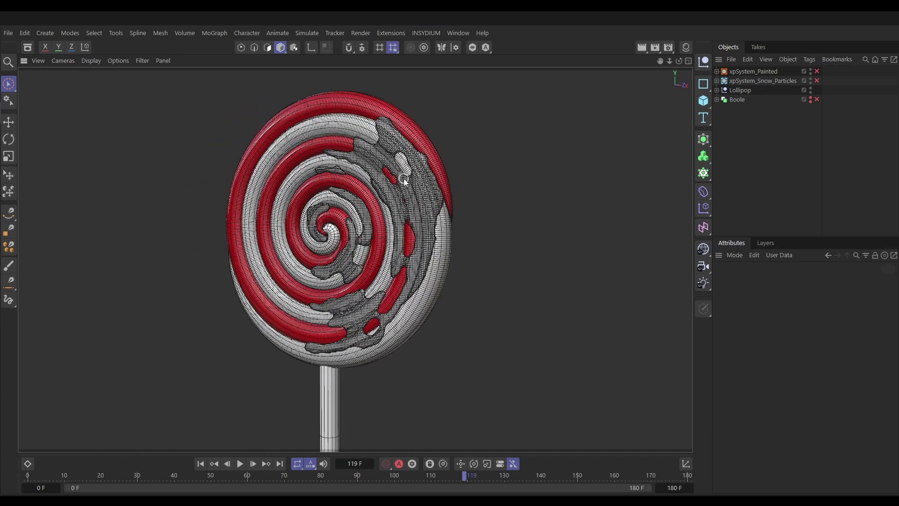
mouse_move(384, 193)
alt+mouse_down()
mouse_move(438, 209)
mouse_move(398, 195)
alt+mouse_up()
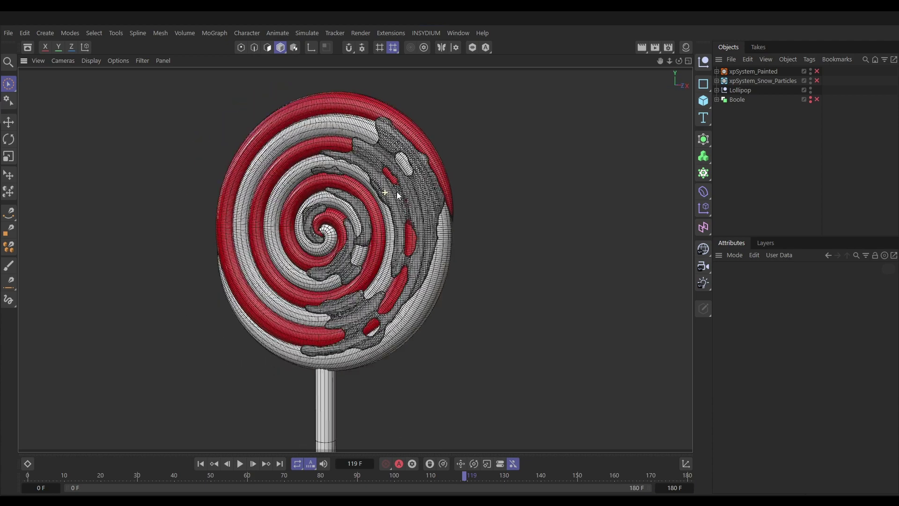
Move the xpOpenVDBMesher polygon object out of xpSystem_Painted and make it a child of the Lollipop null.
click(717, 72)
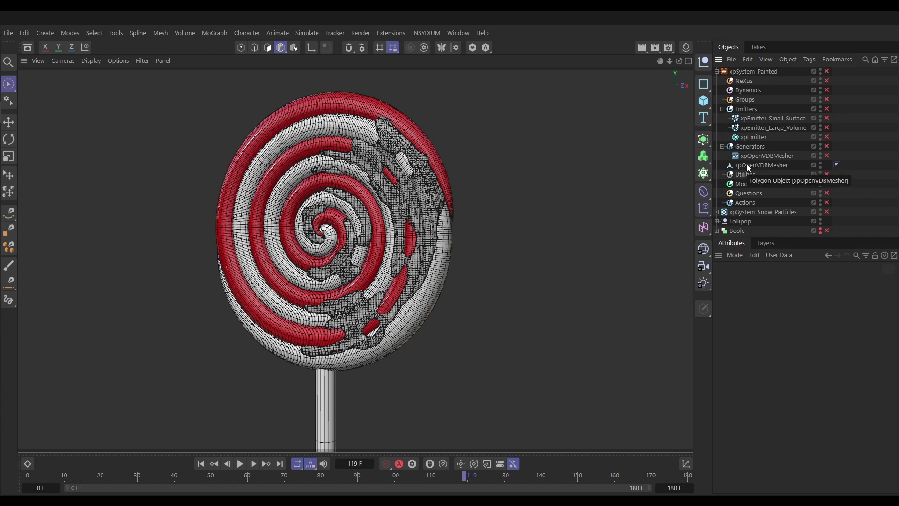
drag(748, 166, 756, 70)
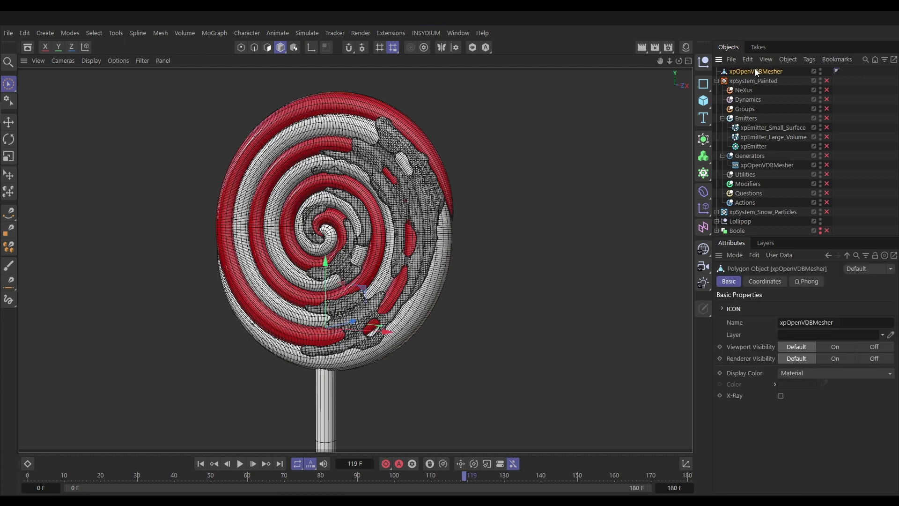
click(718, 81)
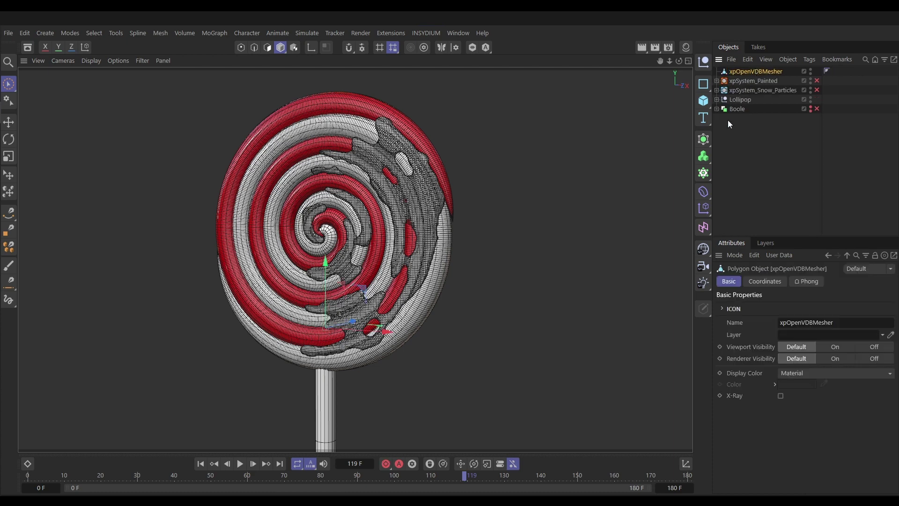
click(716, 99)
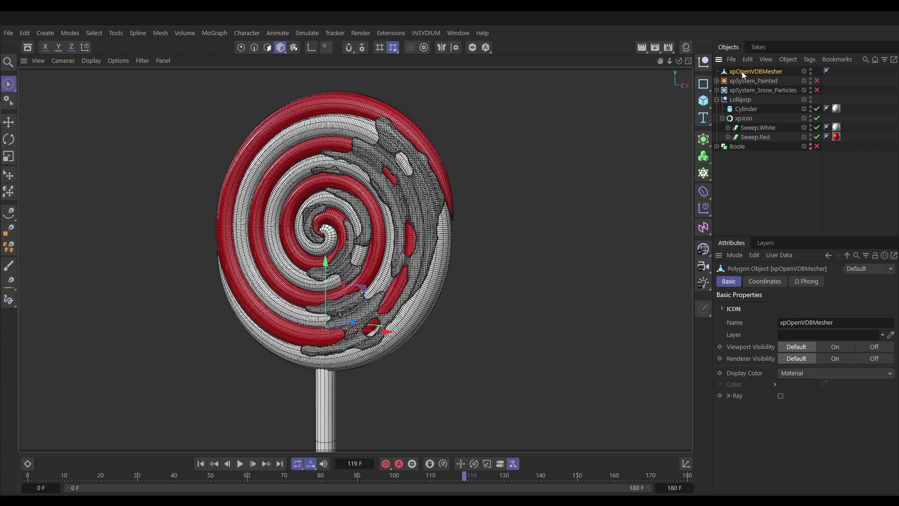
drag(741, 71, 741, 100)
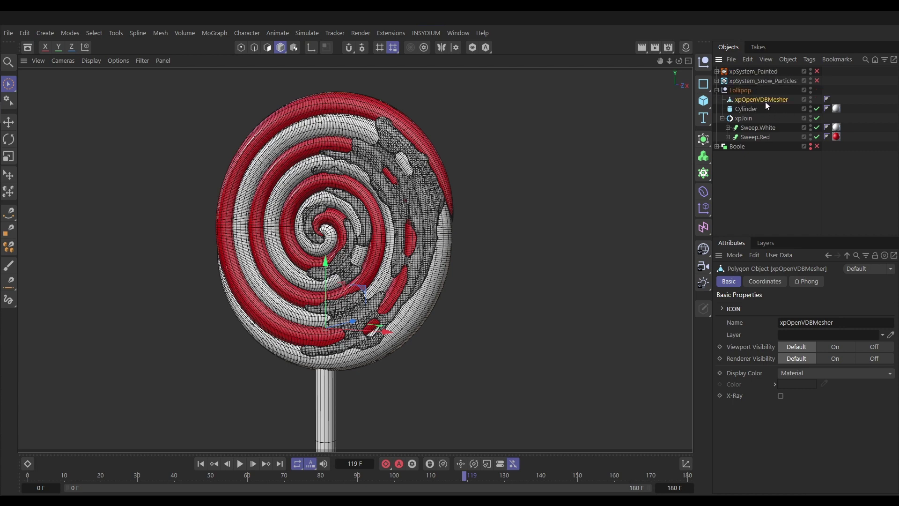
Rename the mesher polygon object under Lollipop to Stuck_Particles_Mesh.
click(843, 324)
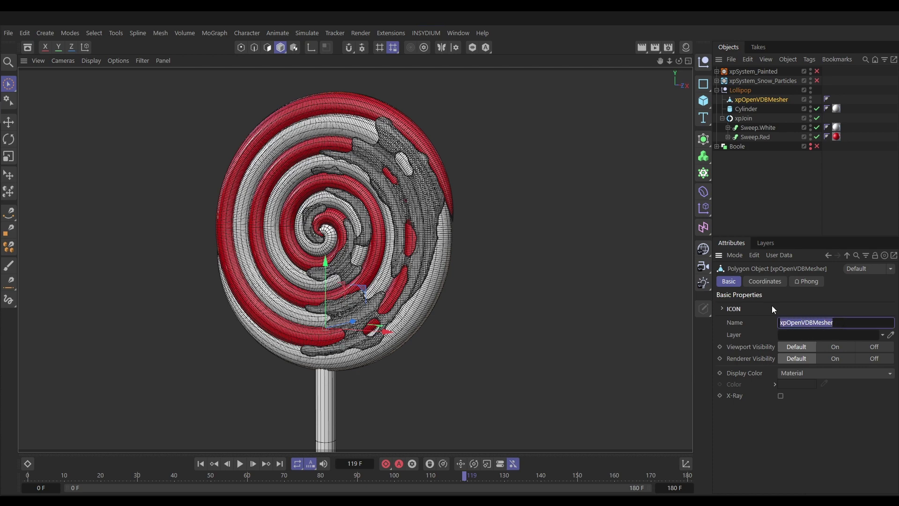
text(Stuck+Particles_Mesh)
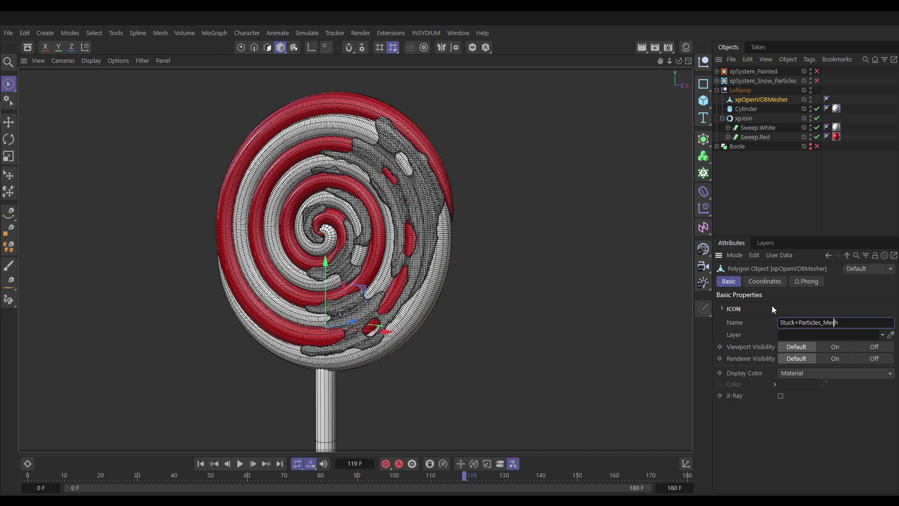
key(Left)
key(Left)
key(Left)
key(Left)
key(Left)
key(Left)
key(Left)
key(Left)
key(Left)
key(Left)
key(Left)
key(Left)
key(Left)
key(Left)
key(BackSpace)
text(_)
key(Return)
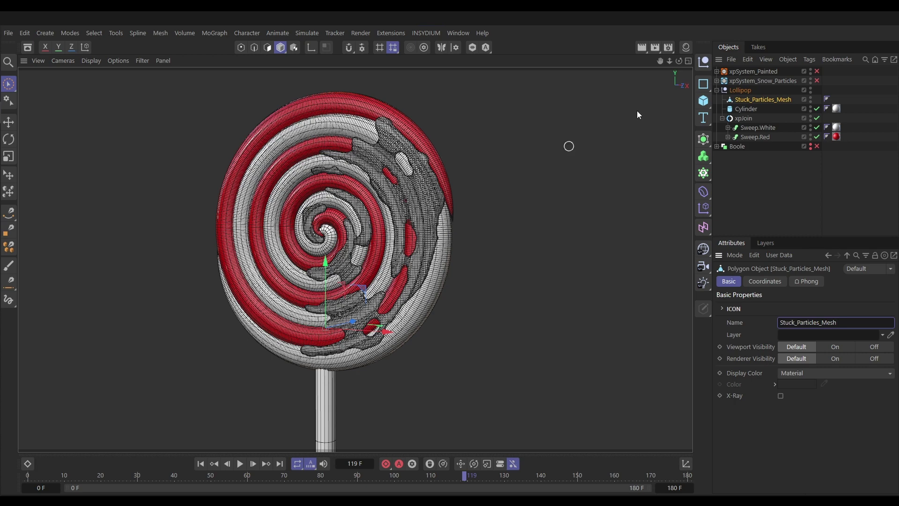
Delete the Stick, White Candy and Red Candy materials from the scene.
click(686, 47)
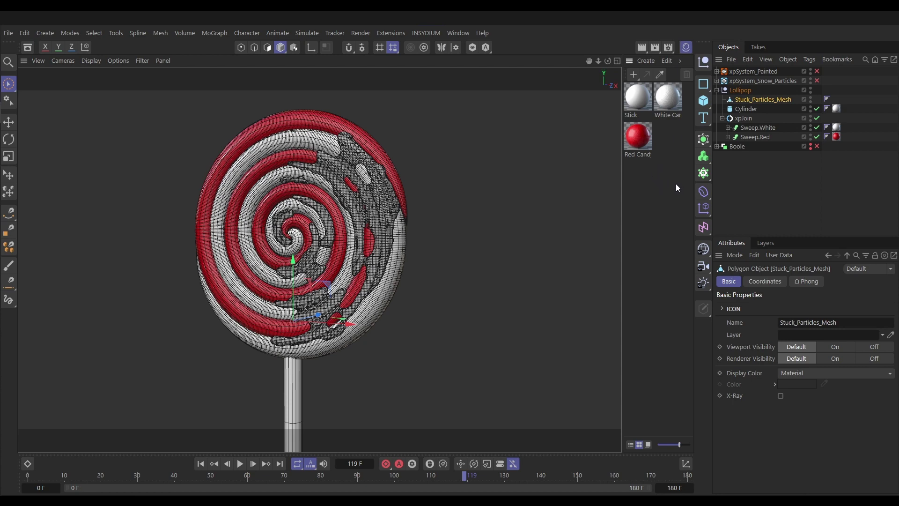
drag(676, 184, 630, 96)
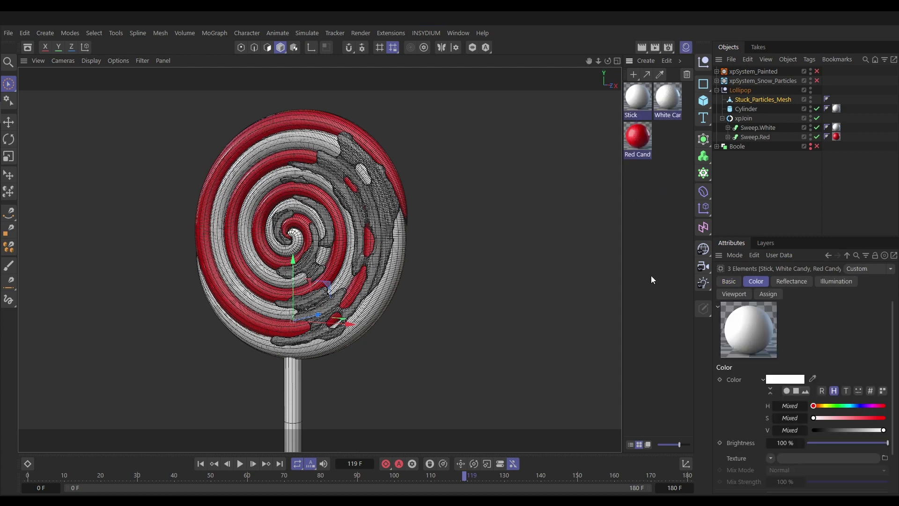
key(Delete)
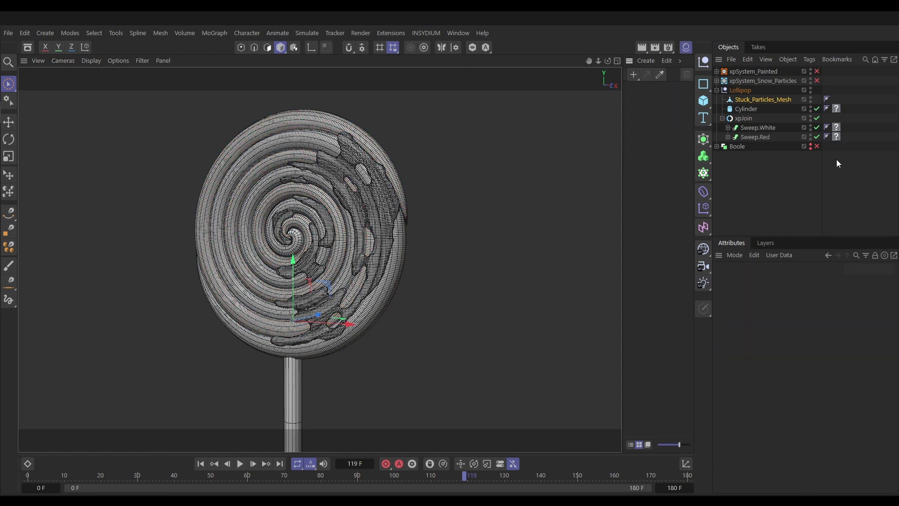
Remove the empty material tags from Cylinder, Sweep.White and Sweep.Red.
click(837, 108)
ctrl+click(836, 137)
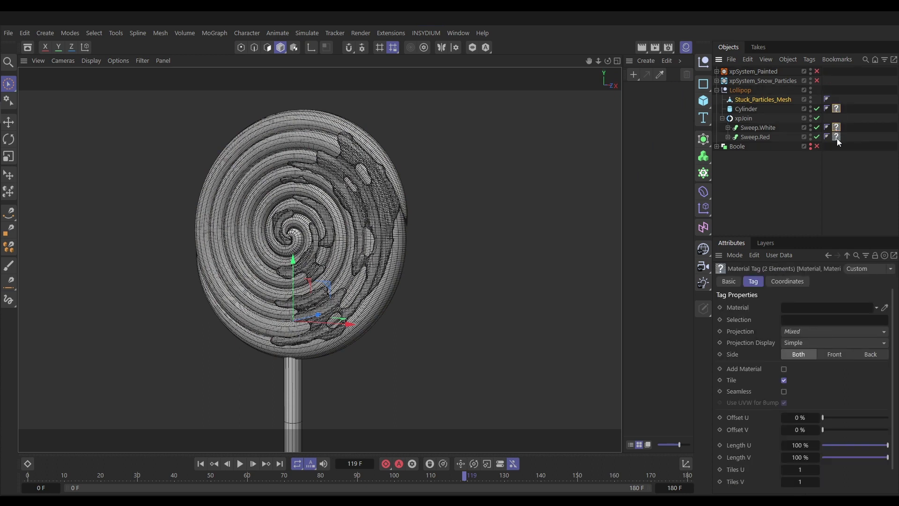
key(Delete)
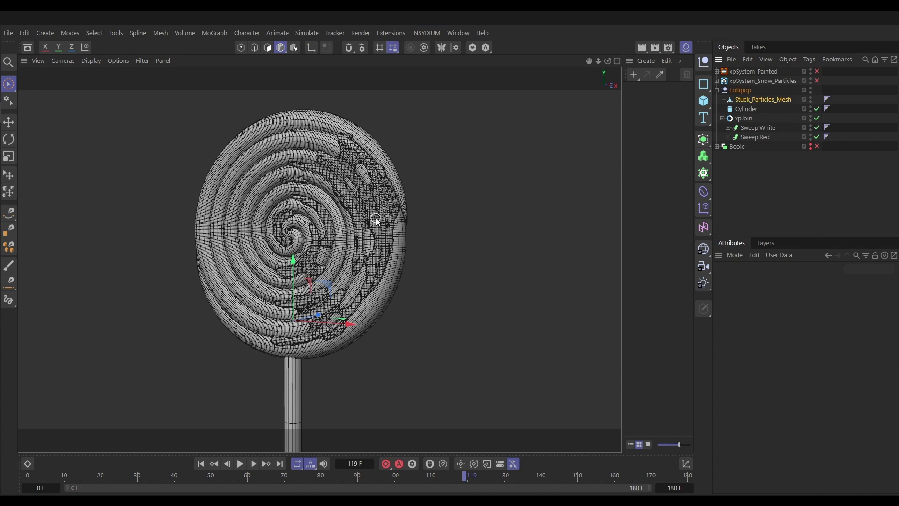
Review the rendered lollipop animation 030_lollipop_17_HD_mb.mp4 in the Picture Viewer, scrubbing through its opening frames.
scroll(379, 229, down, 4)
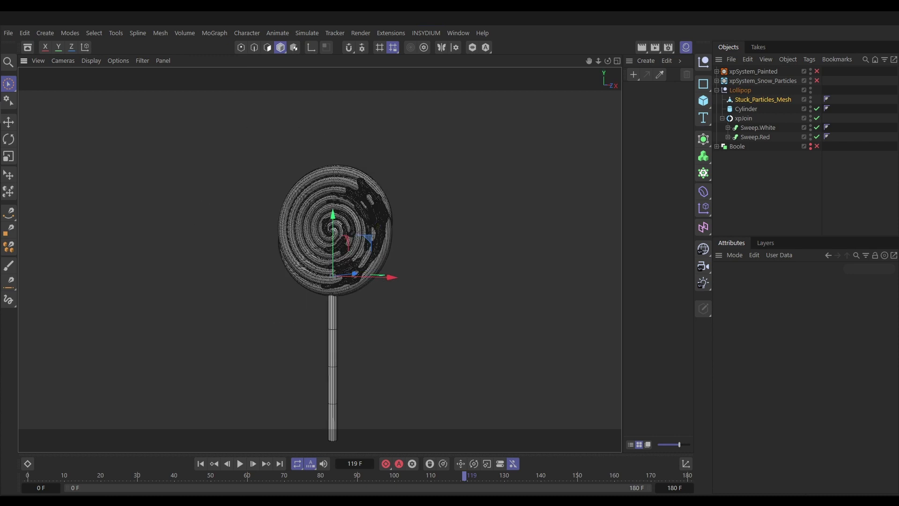
key(shift+r)
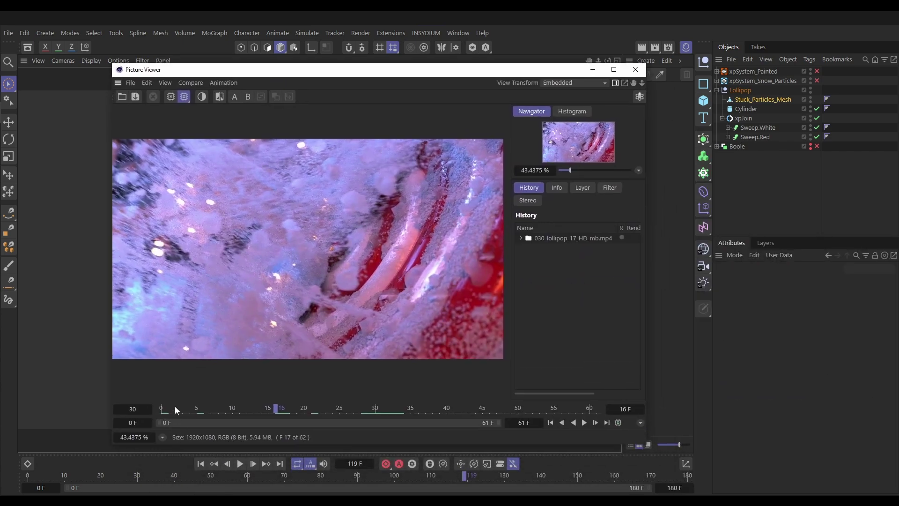
drag(175, 406, 157, 417)
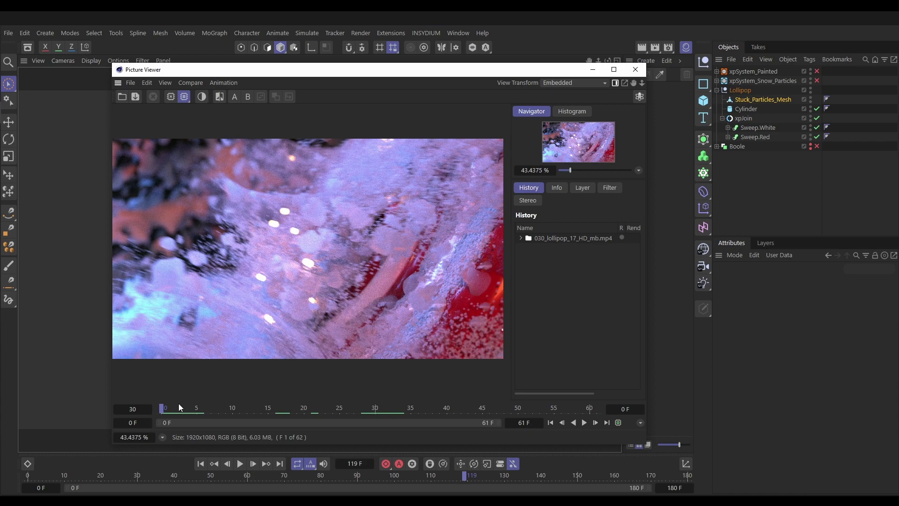
drag(178, 403, 242, 409)
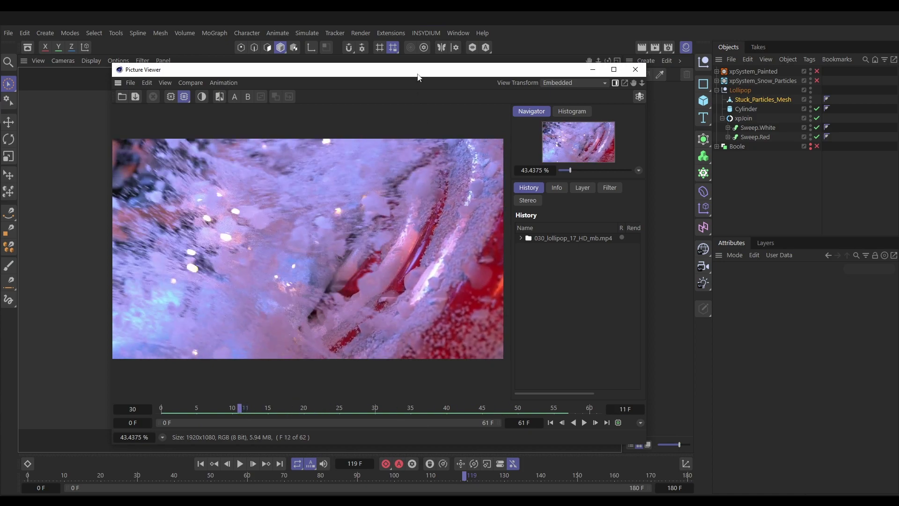
drag(418, 74, 898, 140)
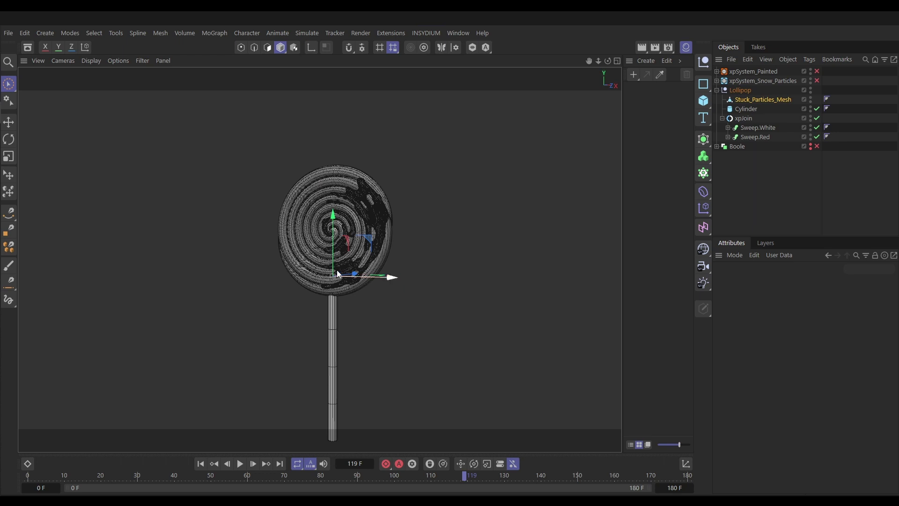
Switch the viewport display to Gouraud Shading without wireframe lines.
alt+right_drag(341, 258, 290, 277)
alt+drag(353, 273, 323, 283)
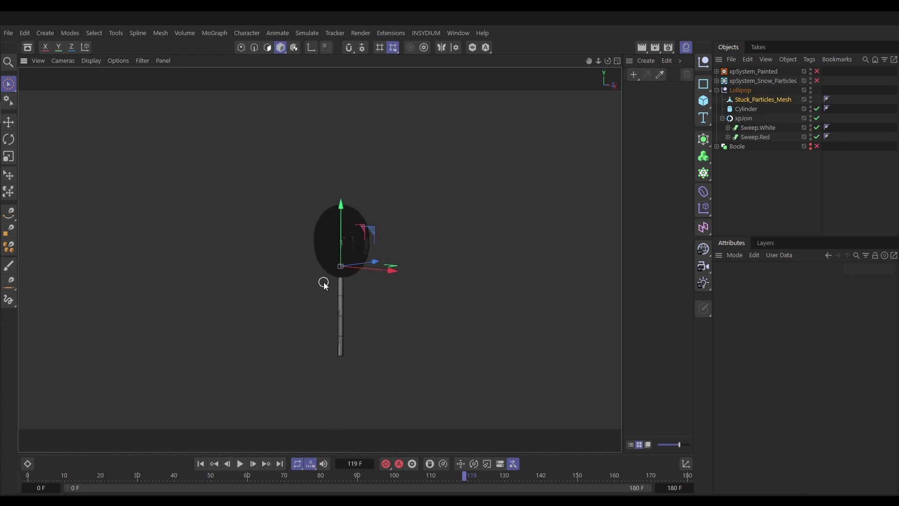
key(n)
key(a)
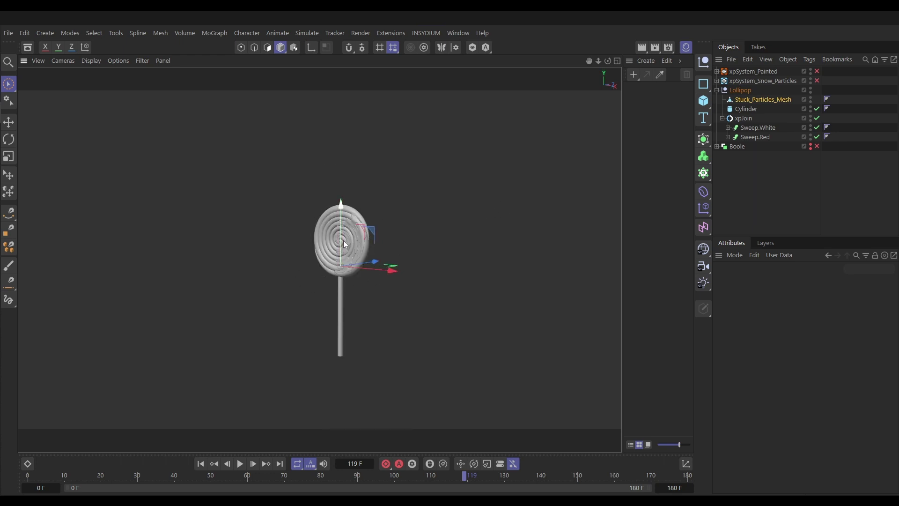
alt+drag(360, 247, 388, 251)
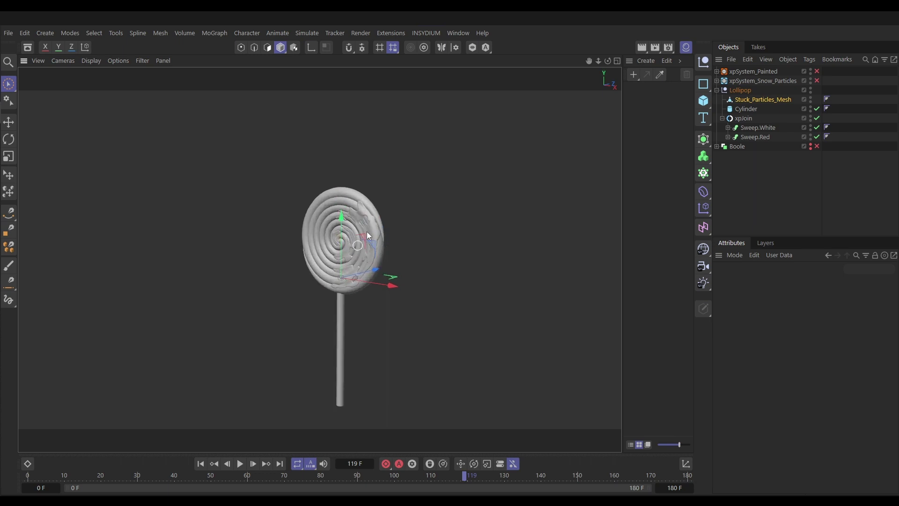
Check the Boole's child objects and group Lollipop and Boole together under a null.
click(717, 146)
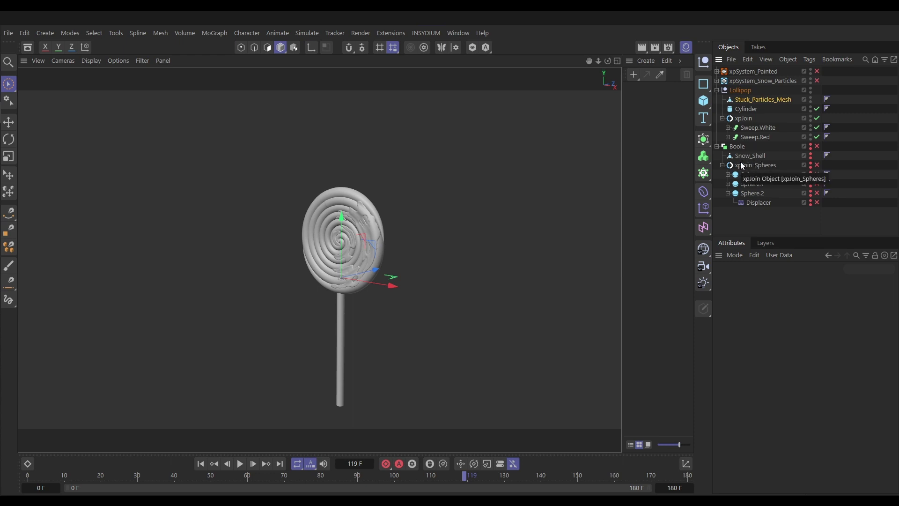
click(717, 146)
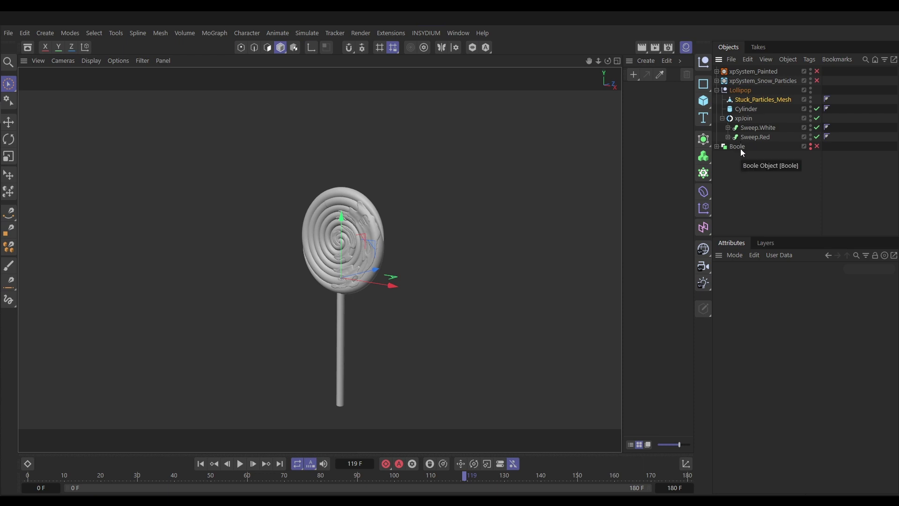
click(716, 90)
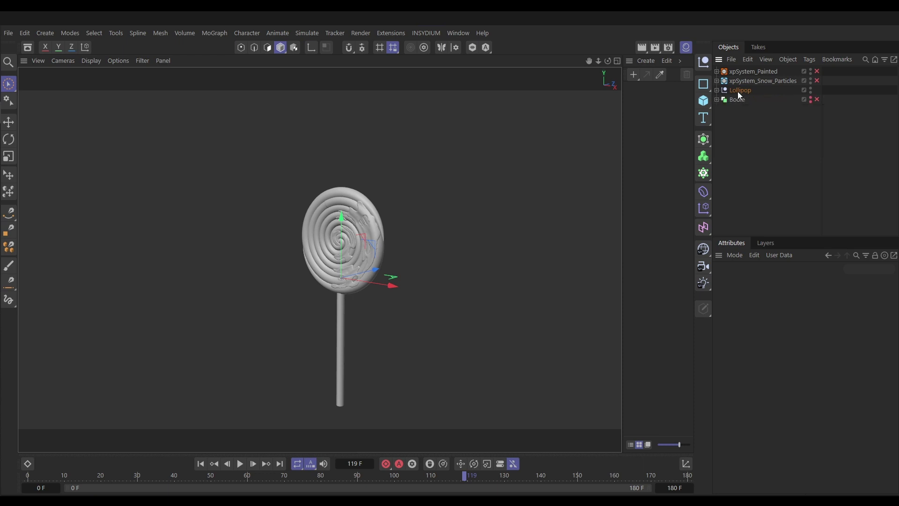
click(738, 92)
ctrl+click(738, 100)
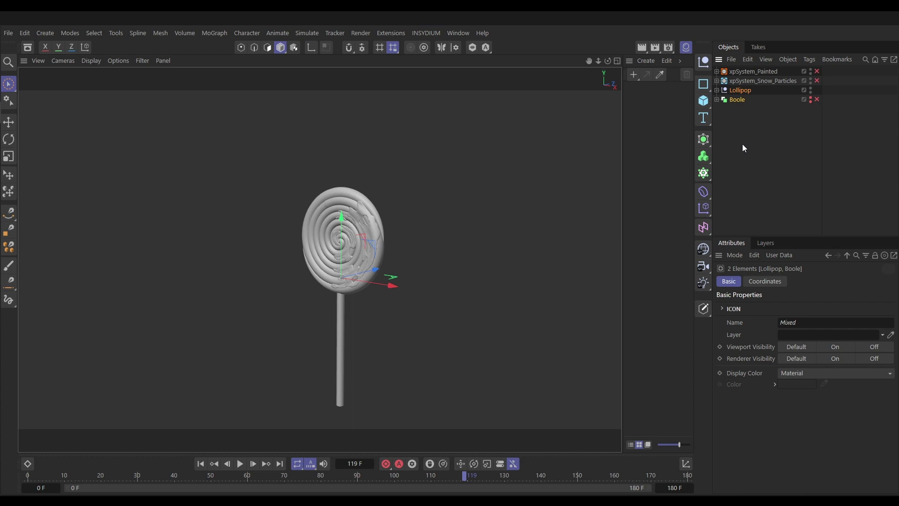
key(alt+g)
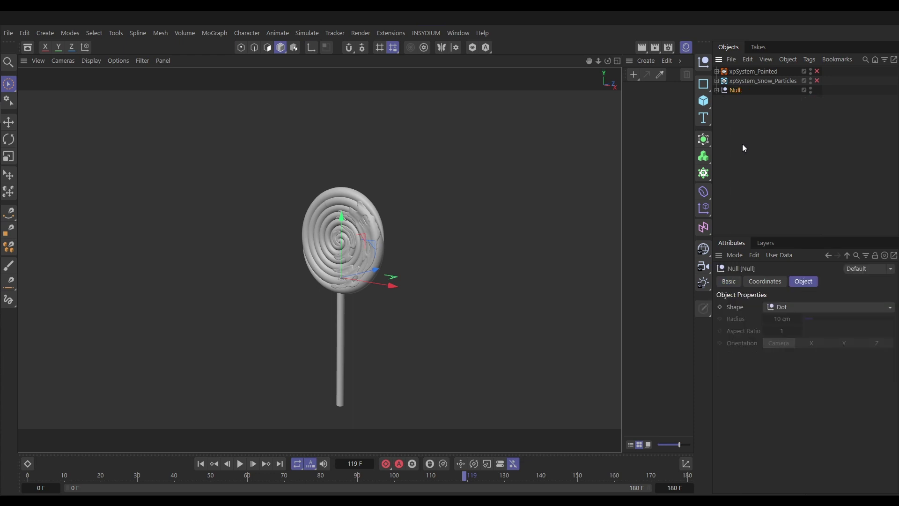
Rename the null containing Lollipop and Boole to Scene_Geo.
click(717, 90)
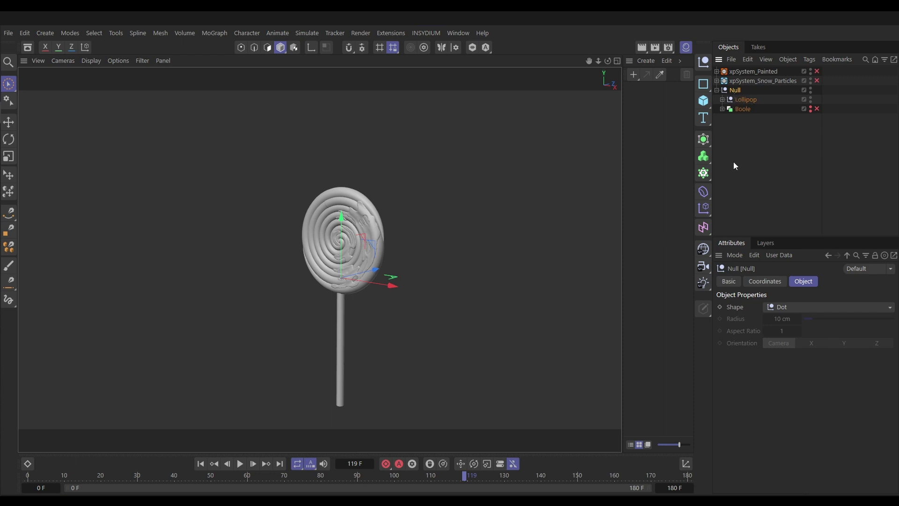
click(731, 281)
double_click(785, 322)
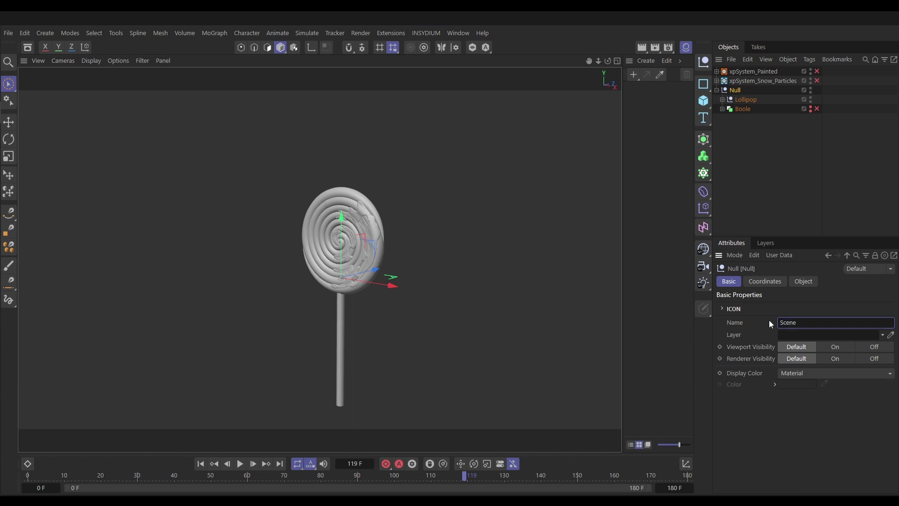
text(Scene_Geo)
key(Return)
click(746, 92)
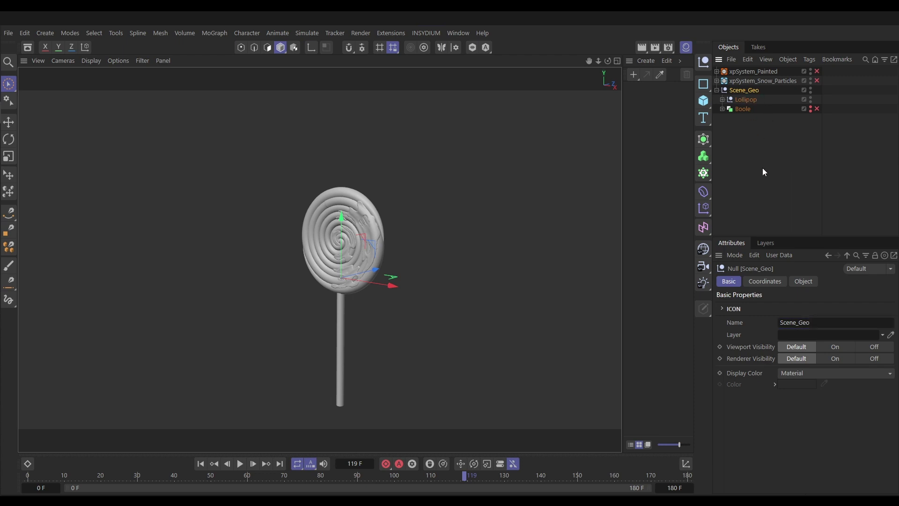
Try out different pitch rotations on the Scene_Geo null to tilt the lollipop, ending at -27°.
click(765, 281)
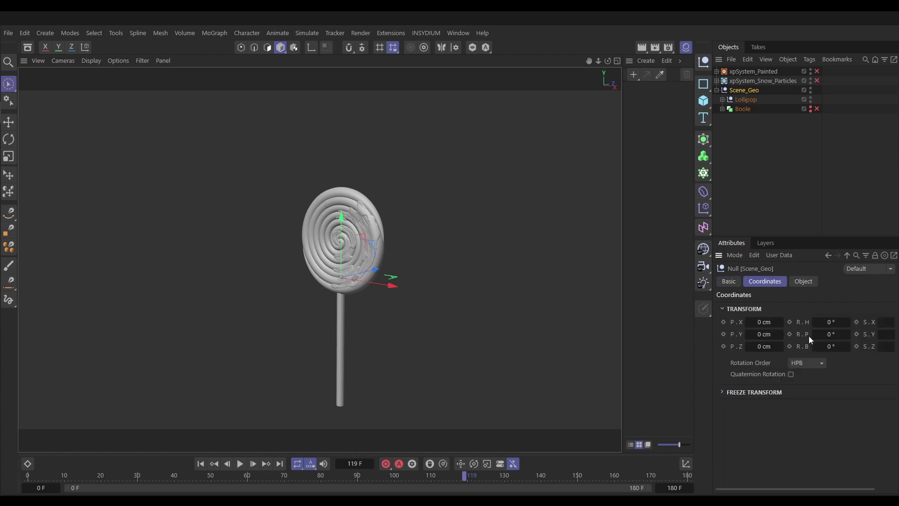
click(829, 334)
text(23)
key(Return)
drag(848, 335, 829, 334)
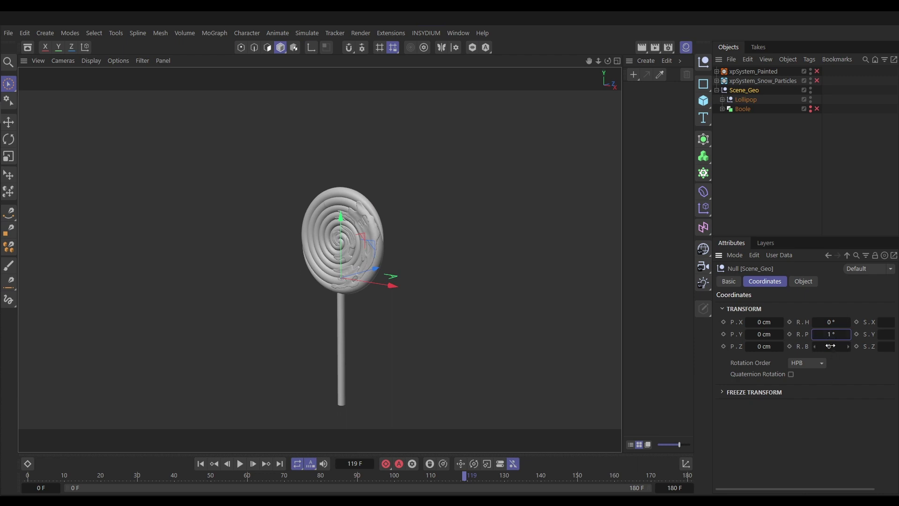
text(1)
key(Return)
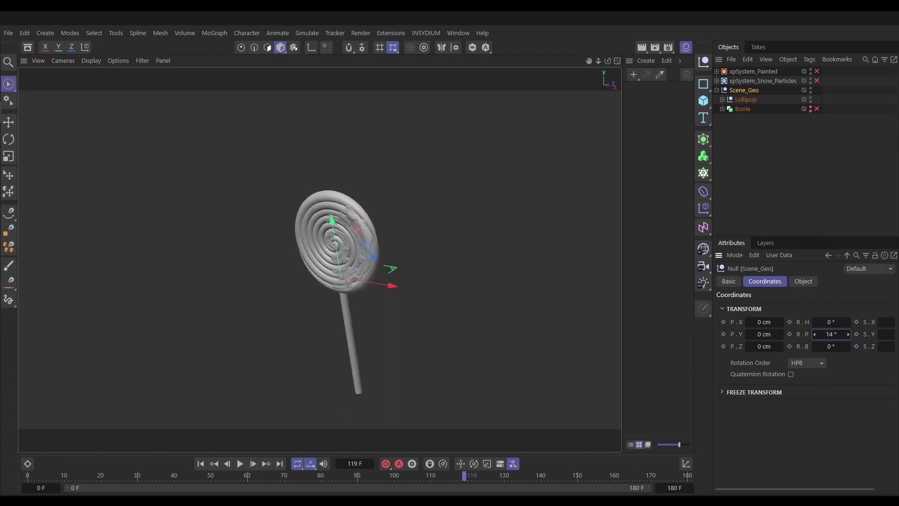
drag(831, 334, 813, 335)
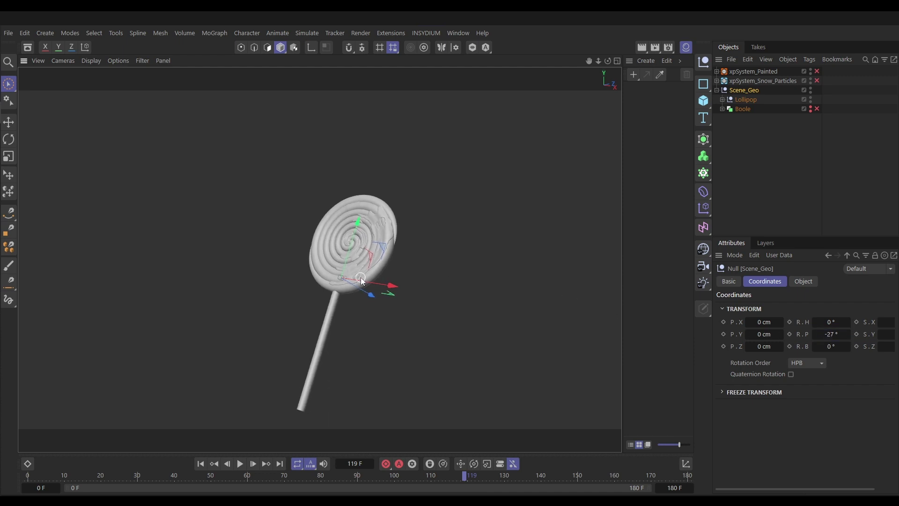
alt+drag(361, 278, 318, 274)
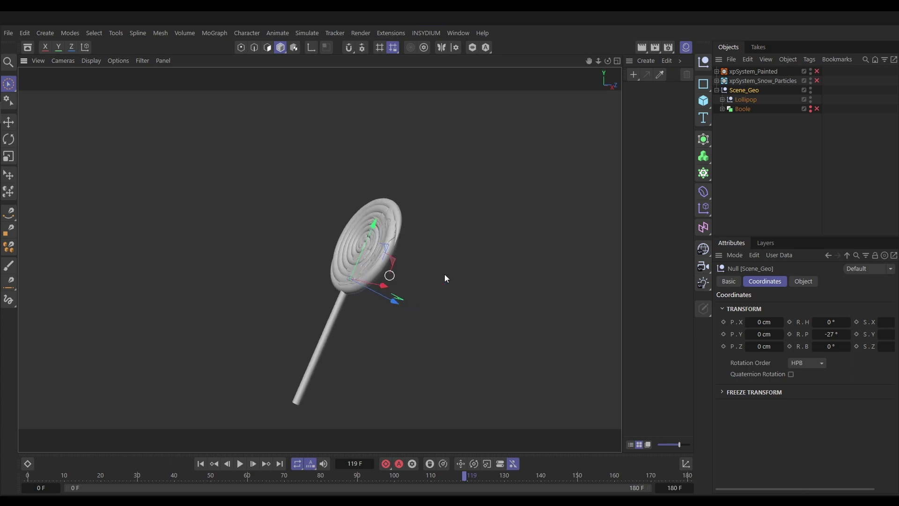
Check the lollipop's angle in the rendered animation around frame 33 in the Picture Viewer.
drag(898, 281, 328, 88)
drag(258, 428, 442, 427)
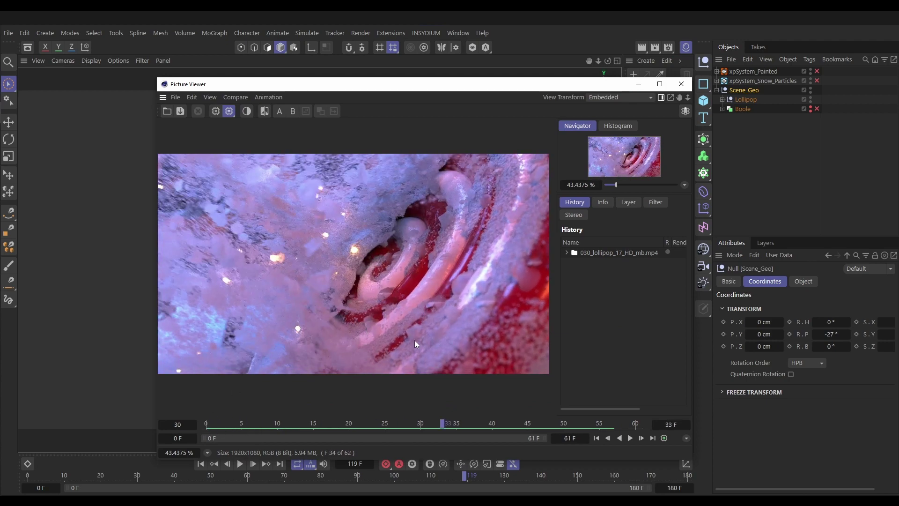
drag(574, 83, 898, 94)
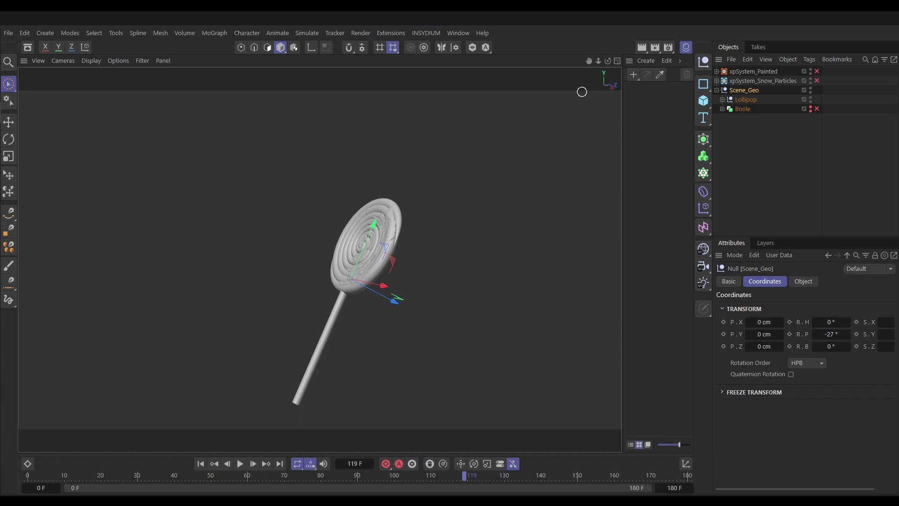
Set the pitch rotation of Scene_Geo to -30° and deselect the null.
click(828, 334)
text(-30)
key(Return)
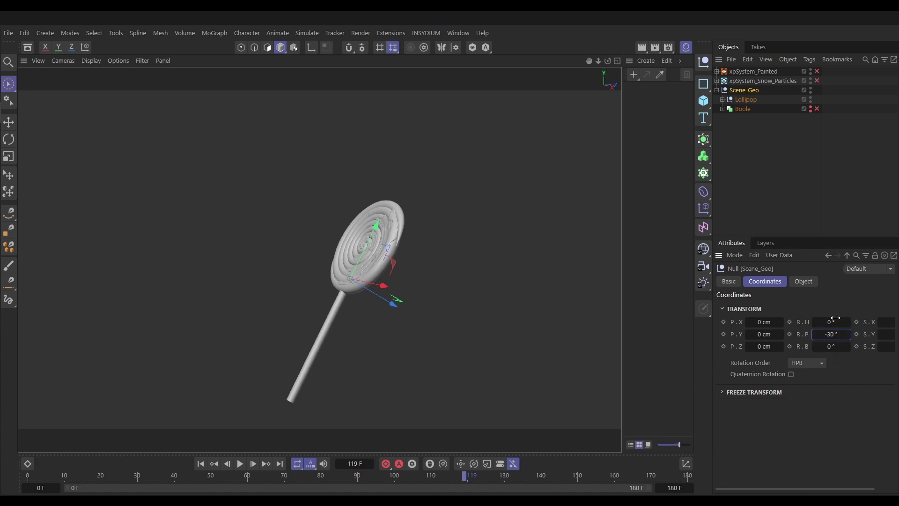
click(736, 143)
mouse_move(368, 255)
alt+mouse_down()
mouse_move(456, 263)
mouse_move(374, 269)
alt+mouse_up()
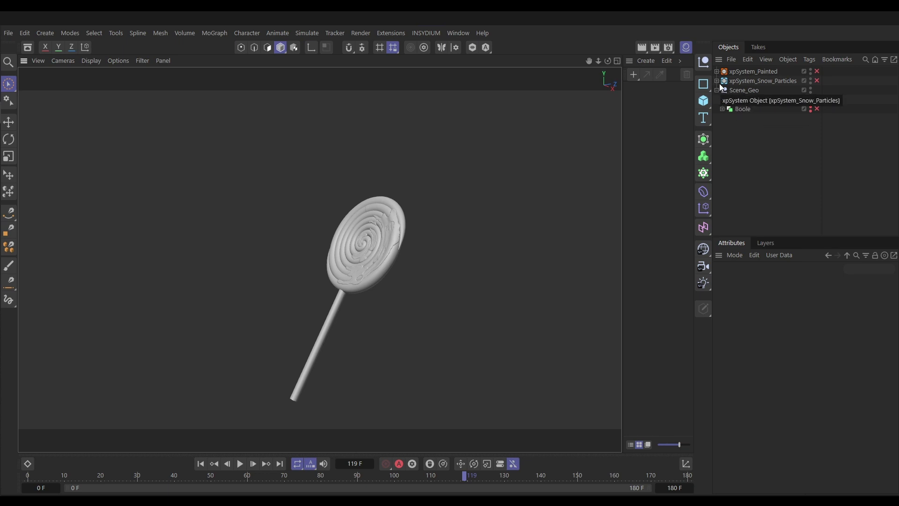
Enable xpSystem_Snow_Particles and Boole, play the animation from the start to frame 82, and inspect the particles around the tilted lollipop.
click(817, 81)
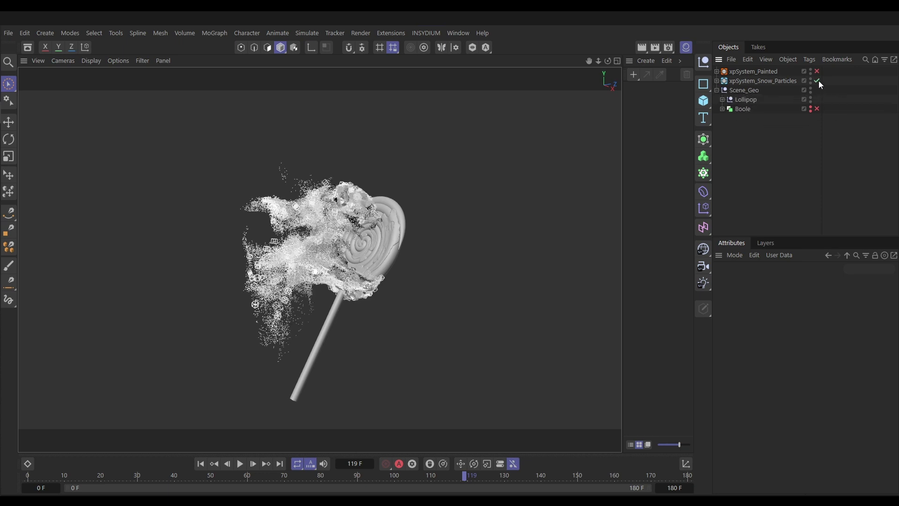
click(811, 111)
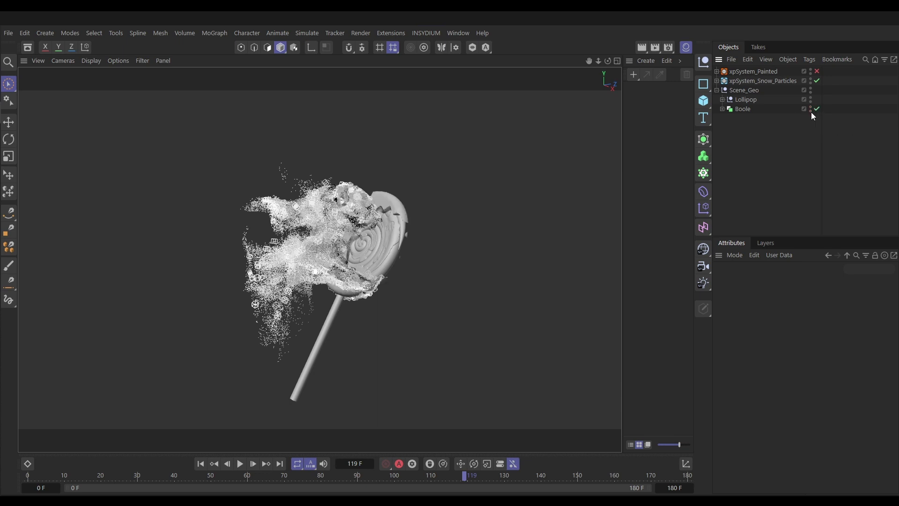
click(201, 464)
click(240, 464)
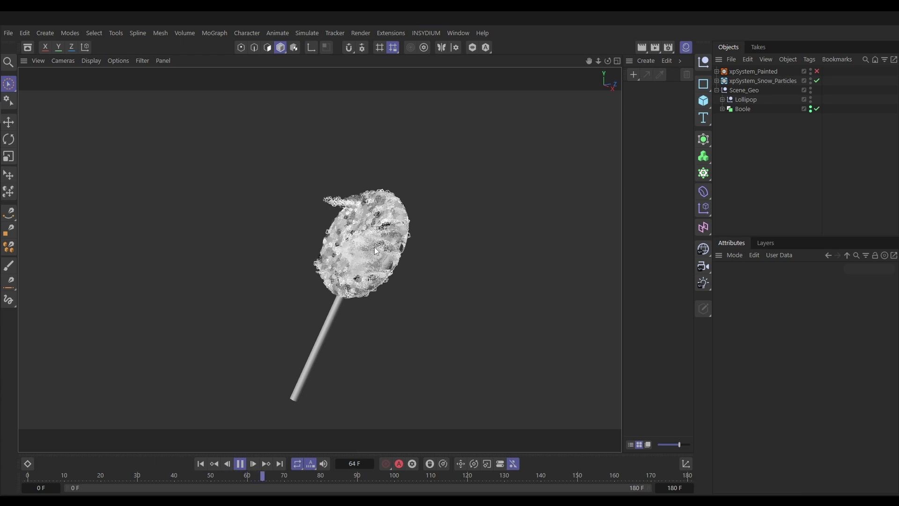
click(238, 466)
alt+drag(362, 303, 439, 353)
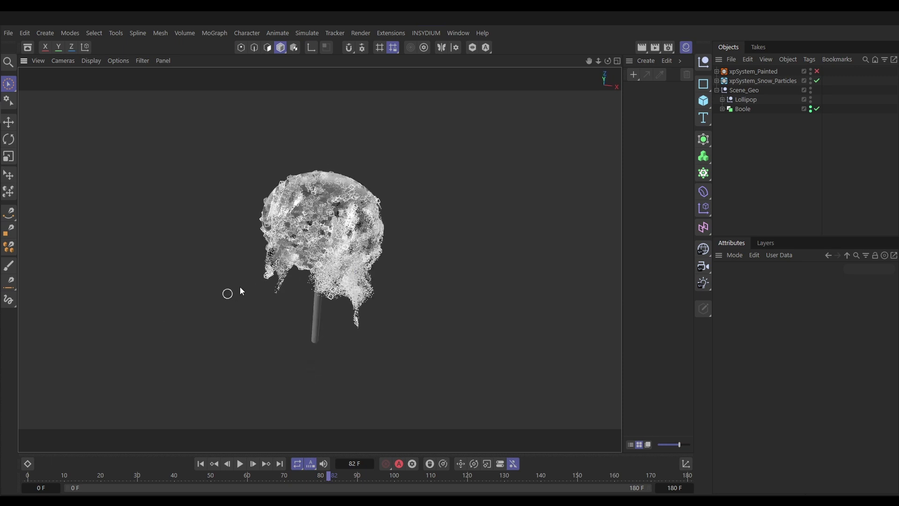
alt+drag(207, 331, 285, 174)
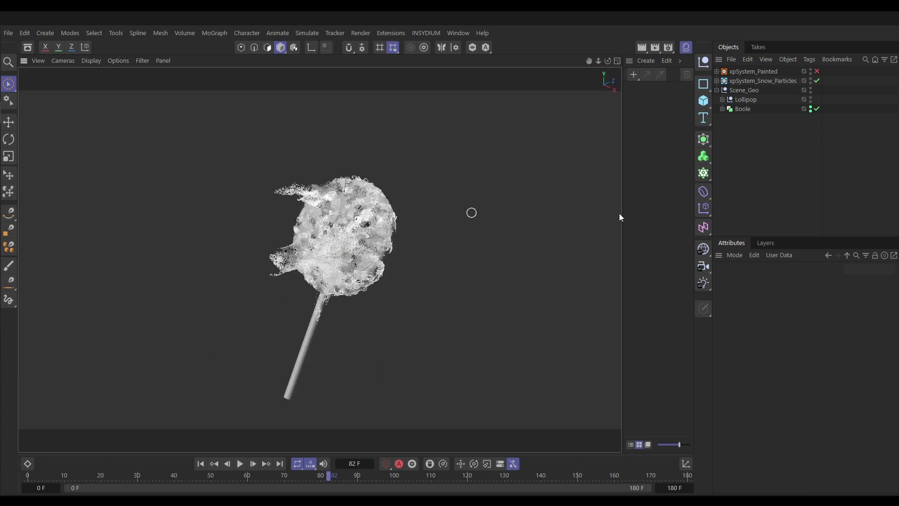
Disable xpSystem_Snow_Particles and Boole, and hide Boole in both the viewport and the renderer.
click(817, 81)
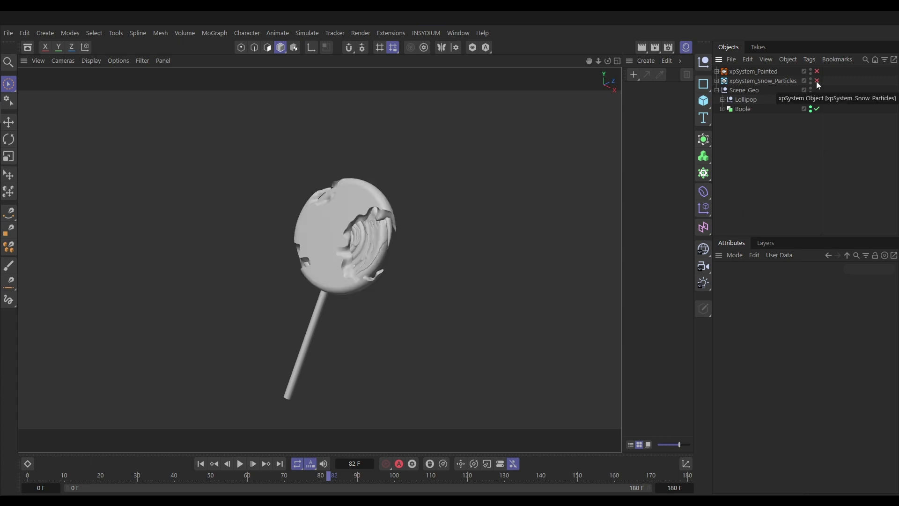
click(817, 108)
alt+click(812, 112)
alt+click(812, 112)
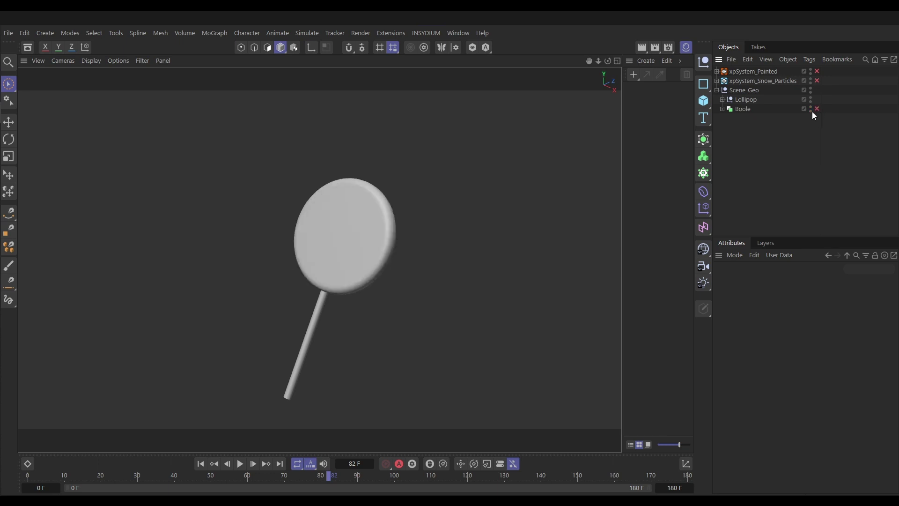
ctrl+click(811, 112)
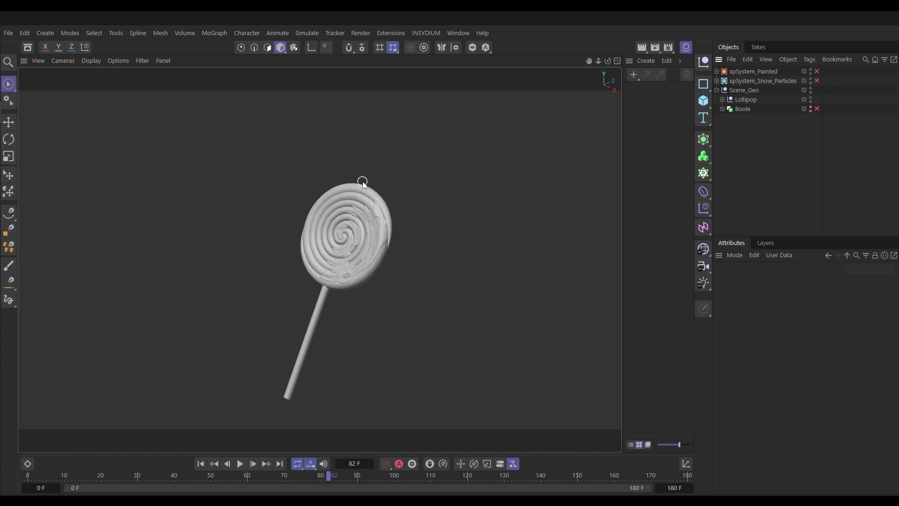
Open the Cycles 4D Real-Time Preview and place its window beside the lollipop.
alt+middle_drag(360, 286, 346, 262)
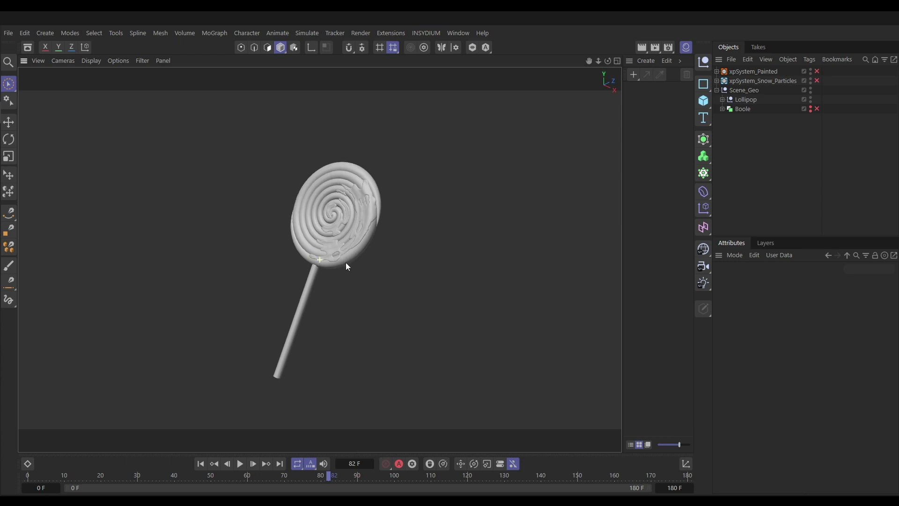
scroll(346, 232, up, 3)
mouse_move(346, 233)
alt+mouse_down()
mouse_move(430, 239)
mouse_move(549, 201)
mouse_move(308, 219)
mouse_move(349, 216)
alt+mouse_up()
alt+middle_drag(366, 206, 321, 218)
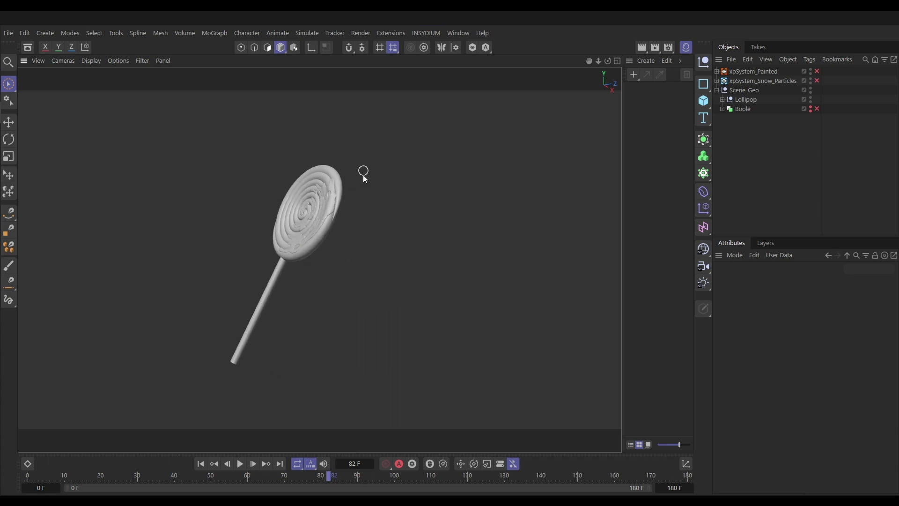
click(425, 33)
mouse_move(440, 123)
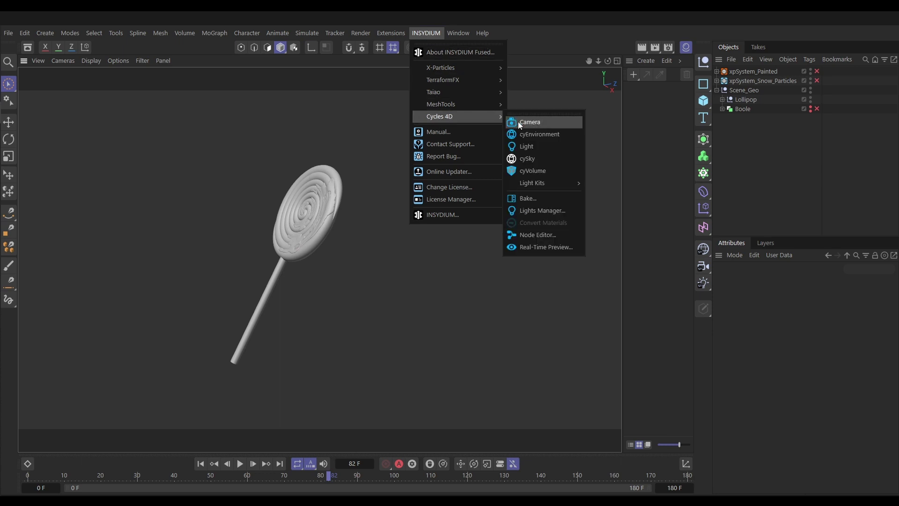
click(543, 248)
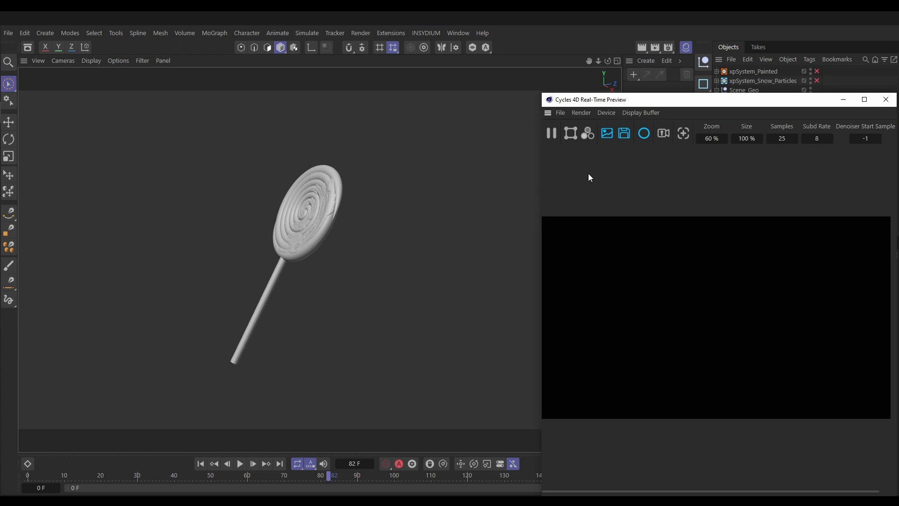
drag(624, 106, 576, 64)
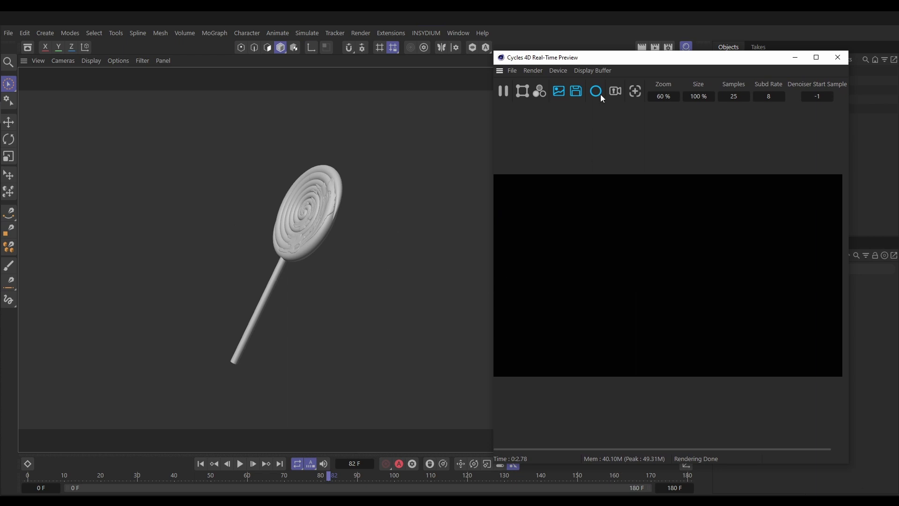
drag(603, 65, 654, 75)
Add a cySoftBox light from the Cycles 4D light kits.
mouse_move(377, 193)
alt+mouse_down()
mouse_move(347, 240)
mouse_move(347, 200)
mouse_move(287, 214)
mouse_move(319, 257)
mouse_move(271, 213)
alt+mouse_up()
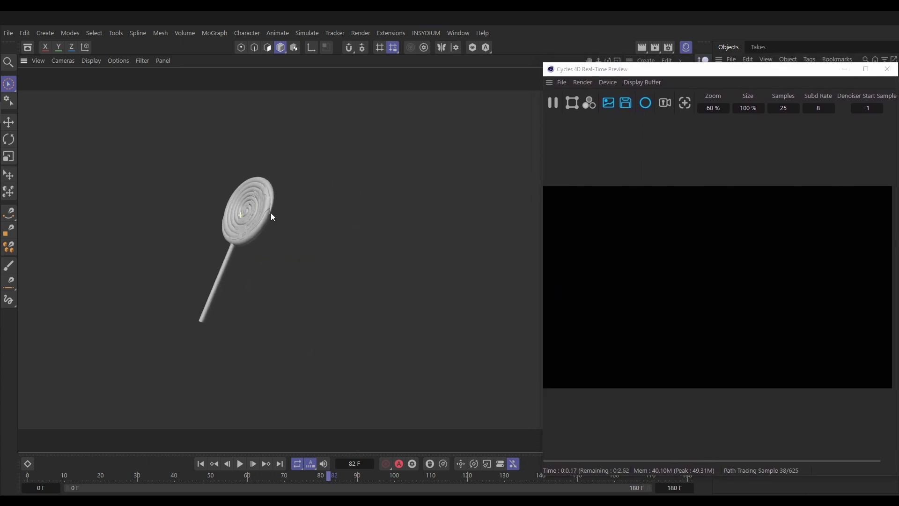
click(423, 33)
mouse_move(442, 115)
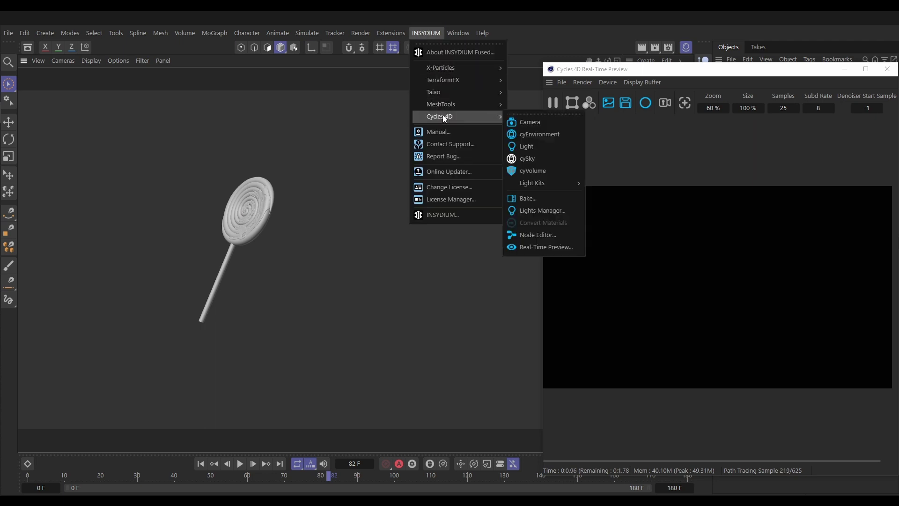
mouse_move(533, 183)
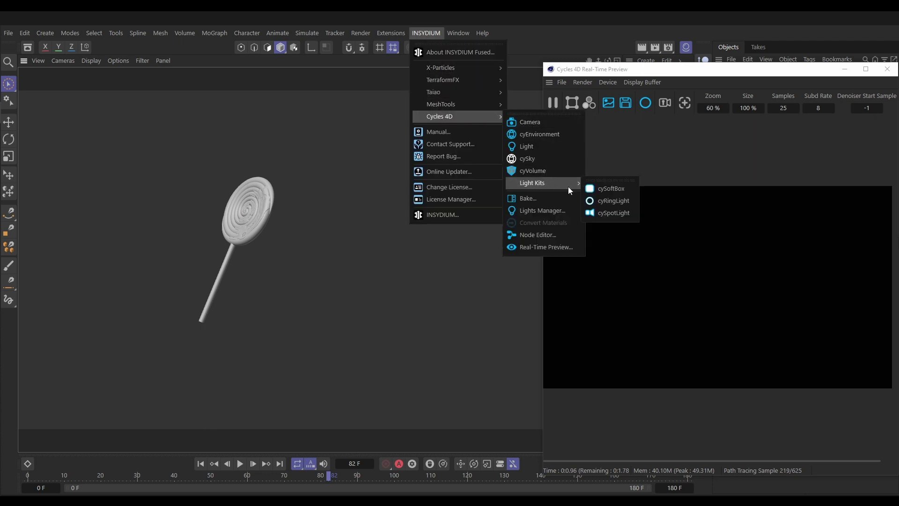
click(613, 188)
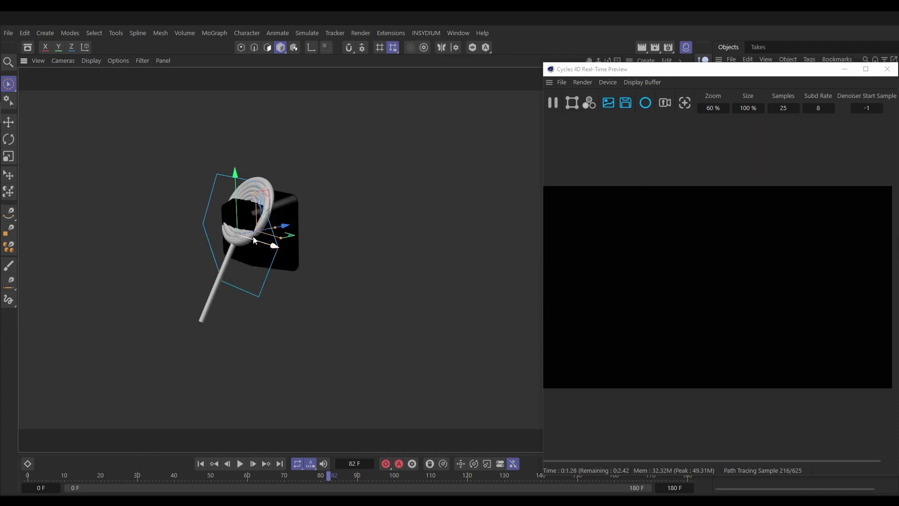
Move the softbox back along its Z axis so it stands well clear of the lollipop's front face.
alt+drag(276, 228, 223, 225)
drag(313, 220, 166, 237)
alt+drag(224, 243, 359, 210)
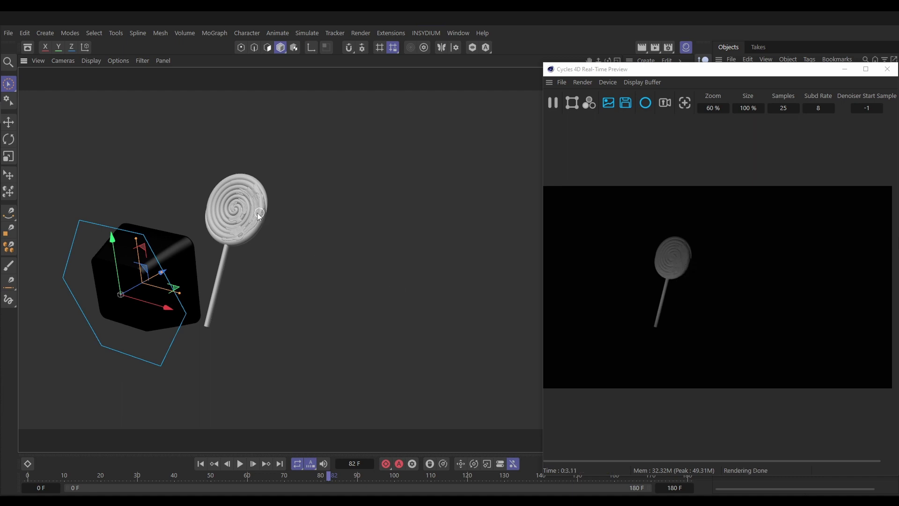
alt+drag(257, 213, 321, 229)
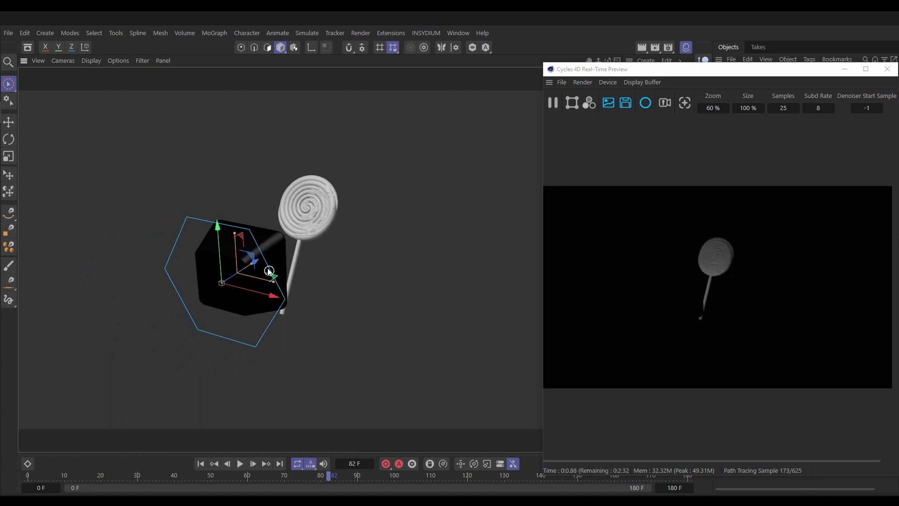
drag(260, 263, 164, 298)
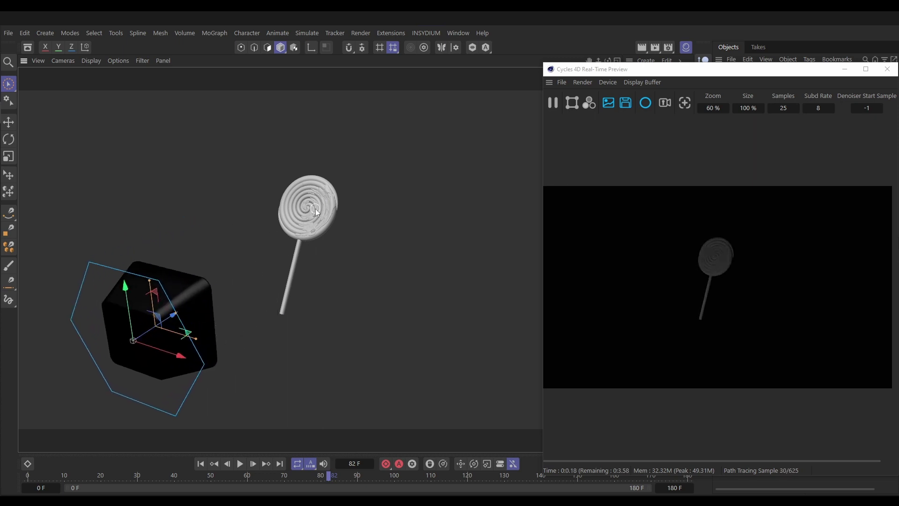
alt+drag(319, 194, 272, 245)
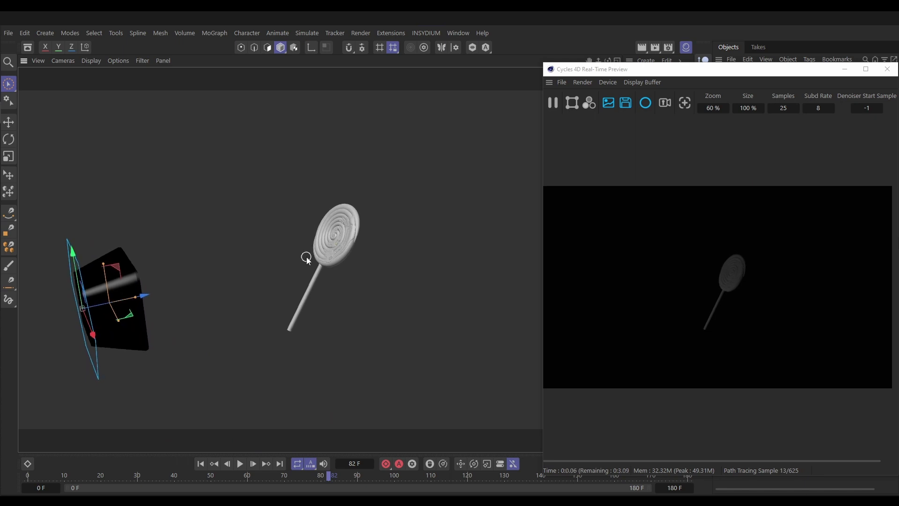
Add a Cycles 4D camera and make it the active view.
click(428, 32)
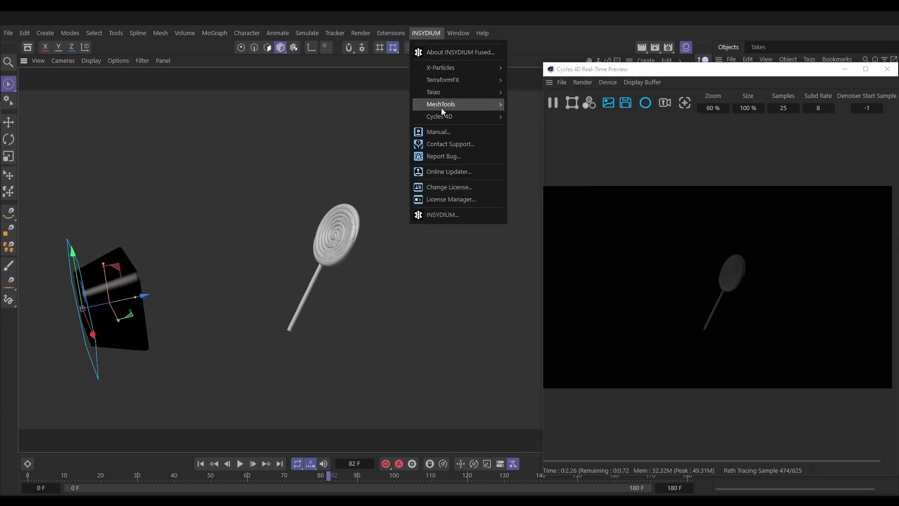
mouse_move(460, 115)
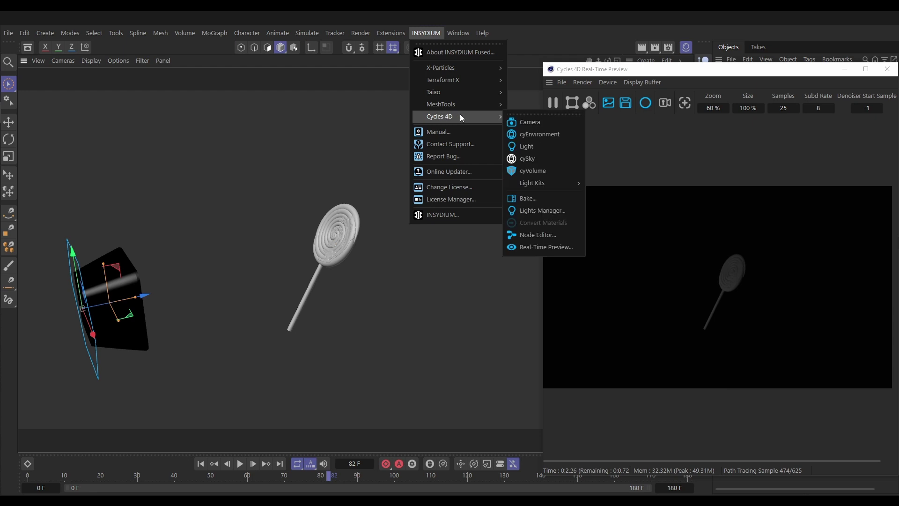
click(534, 122)
drag(711, 75, 693, 172)
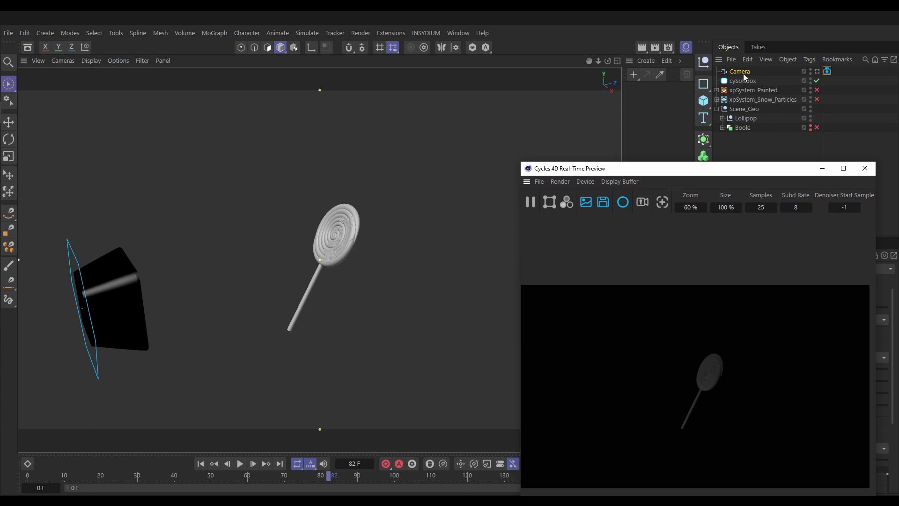
click(817, 71)
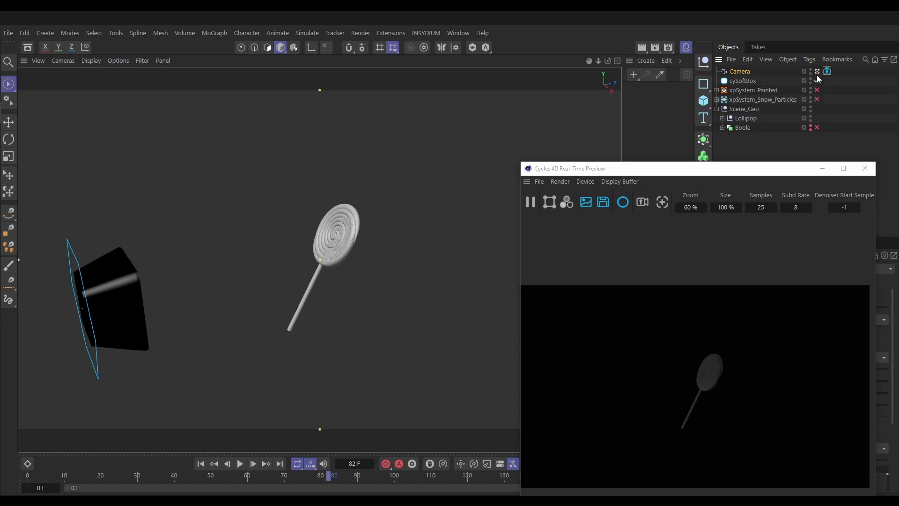
Frame the lollipop head as a close-up through the camera, with it off-centre and the stick running diagonally out of frame.
alt+drag(335, 248, 338, 236)
alt+right_drag(338, 237, 416, 226)
alt+middle_drag(417, 225, 462, 254)
alt+drag(440, 254, 425, 262)
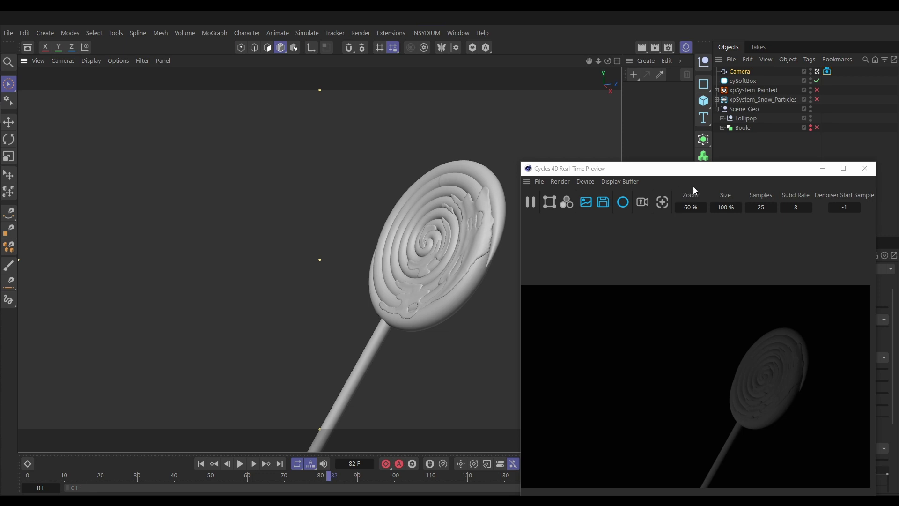
Close the real-time preview and reframe the camera as an extreme close-up on the spiral face of the lollipop.
click(865, 168)
alt+drag(420, 274, 391, 260)
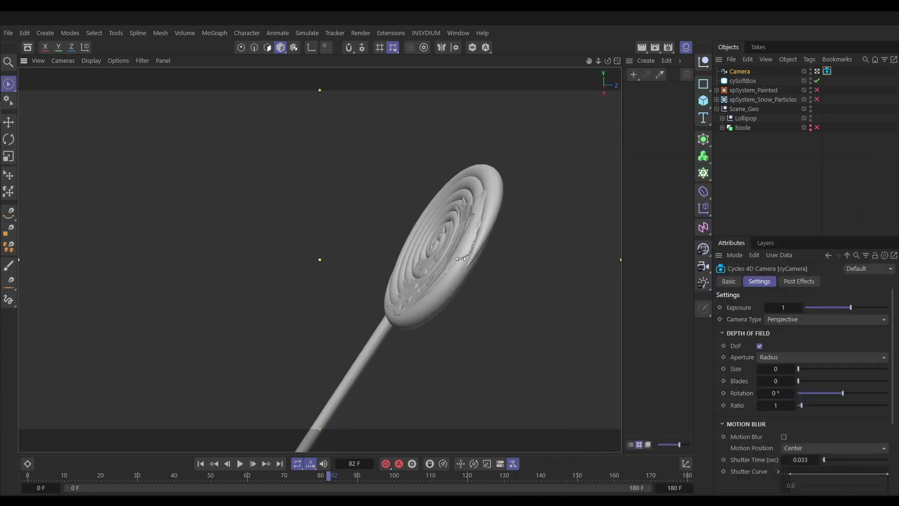
alt+right_drag(428, 239, 532, 231)
alt+drag(488, 235, 533, 302)
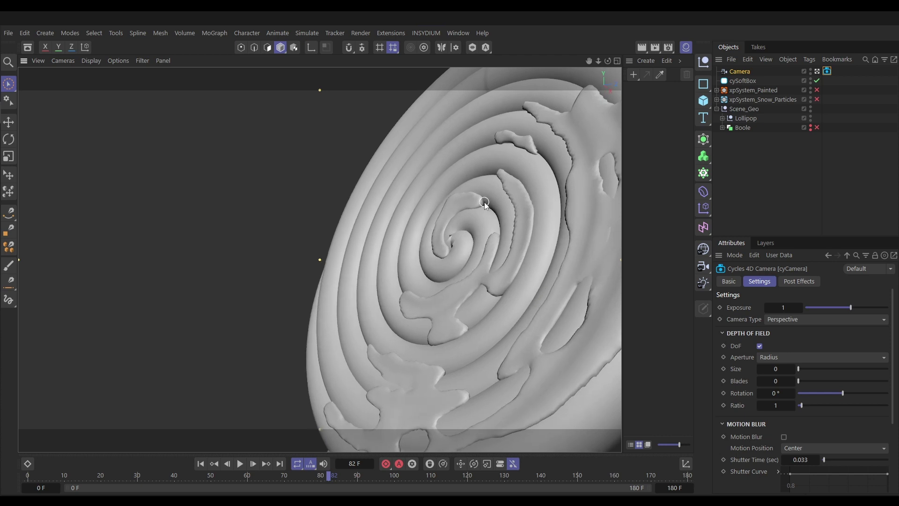
Scrub through the reference render 030_lollipop_17_HD_mb.mp4 in the Picture Viewer to study its framing and focus.
drag(693, 505, 276, 71)
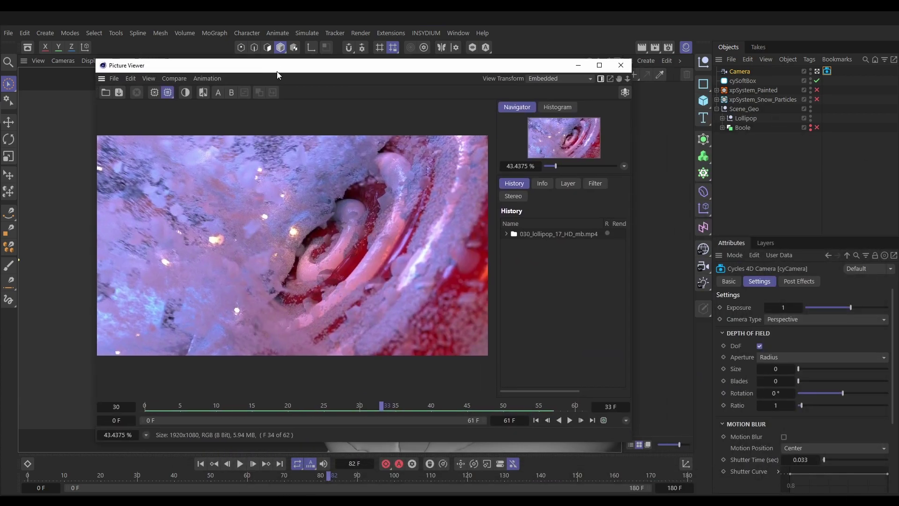
drag(382, 405, 510, 409)
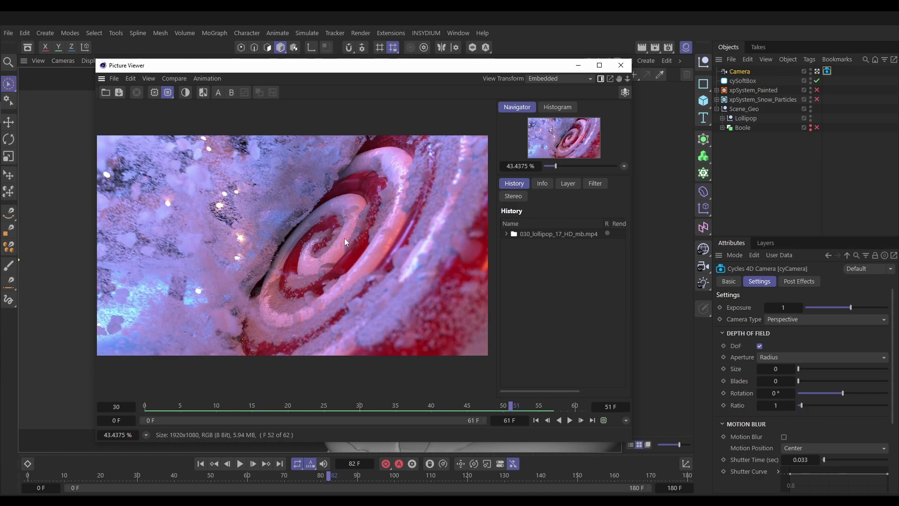
drag(483, 406, 535, 417)
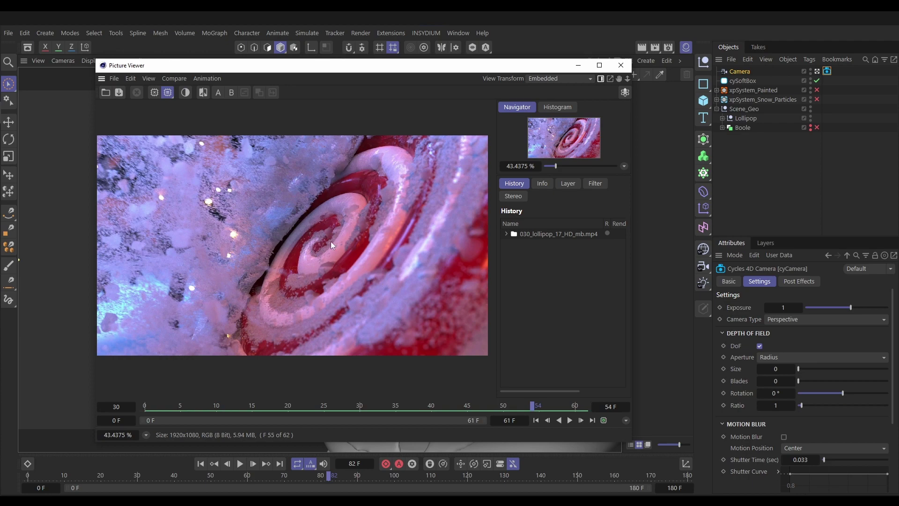
drag(503, 68, 898, 178)
Tilt the Scene_Geo null to a pitch of -40°, trying -35° first, and adjust the camera's close-up angle on the spiral to suit.
mouse_move(458, 288)
alt+mouse_down()
mouse_move(440, 285)
mouse_move(464, 297)
mouse_move(463, 288)
alt+mouse_up()
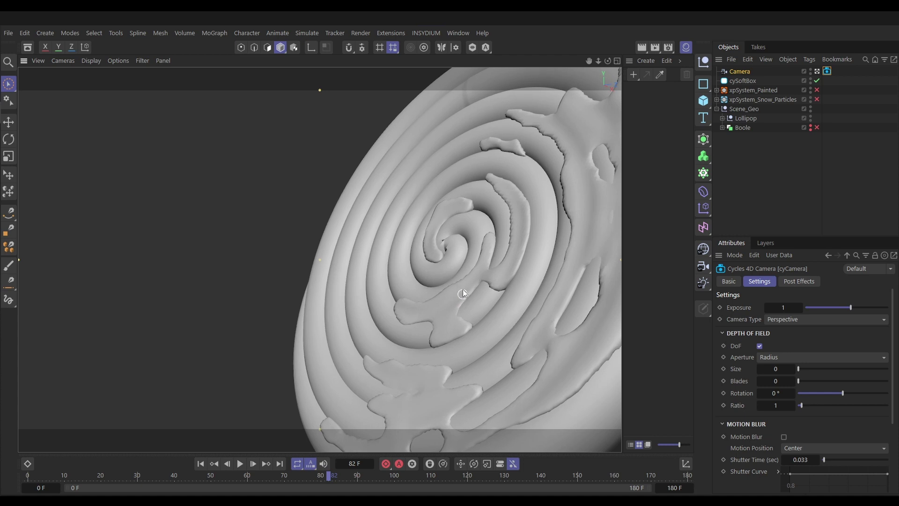
click(743, 109)
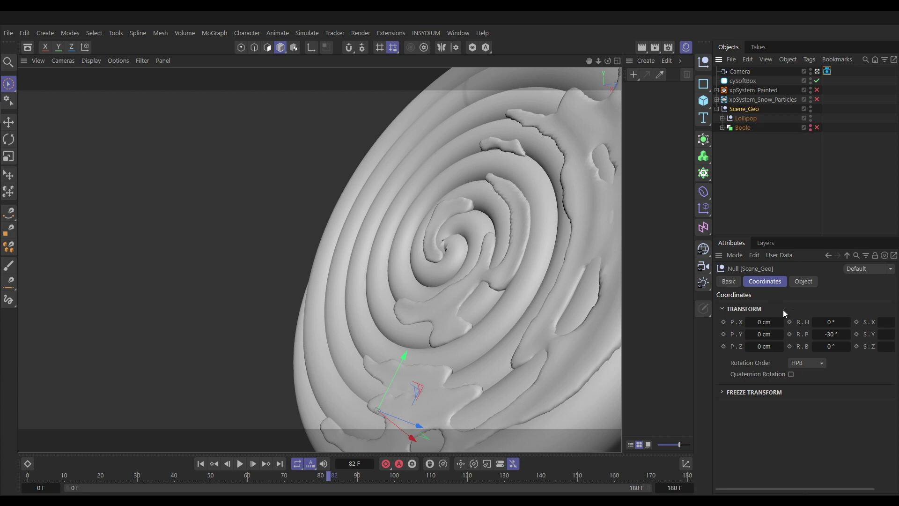
double_click(831, 335)
text(-35)
key(Return)
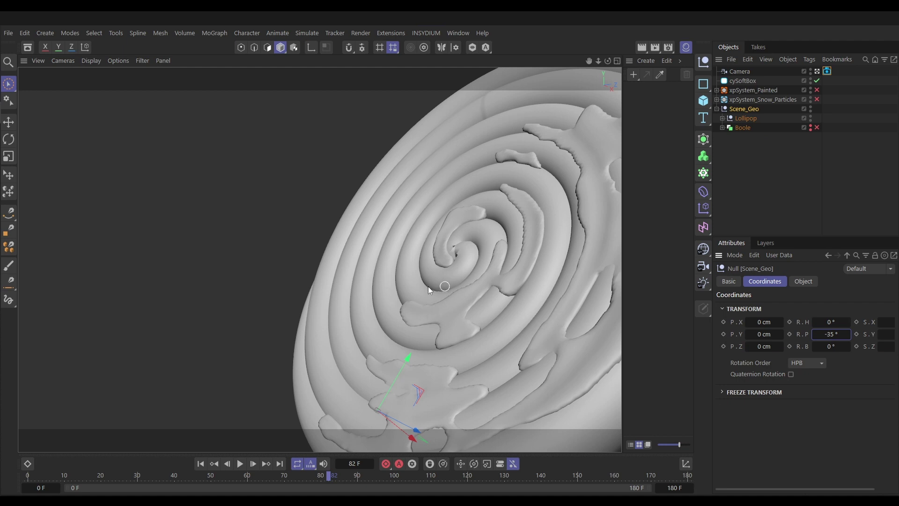
mouse_move(428, 286)
alt+mouse_down()
mouse_move(411, 283)
mouse_move(416, 275)
mouse_move(447, 311)
mouse_move(436, 295)
alt+mouse_up()
click(831, 334)
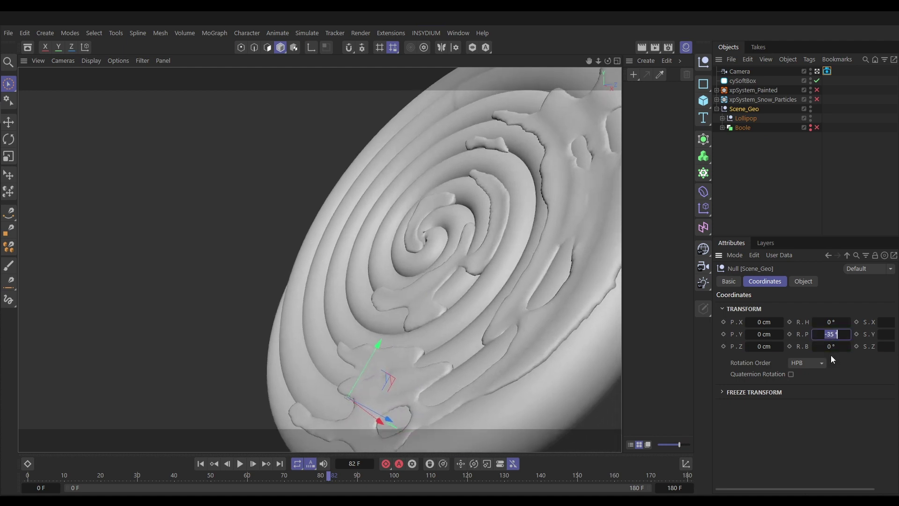
text(-40)
key(Return)
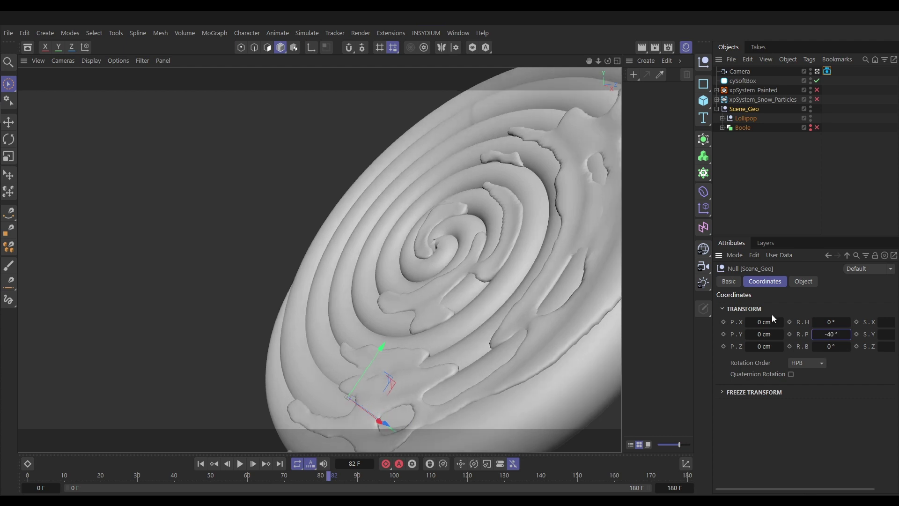
mouse_move(461, 300)
alt+mouse_down()
mouse_move(451, 302)
mouse_move(482, 281)
alt+mouse_up()
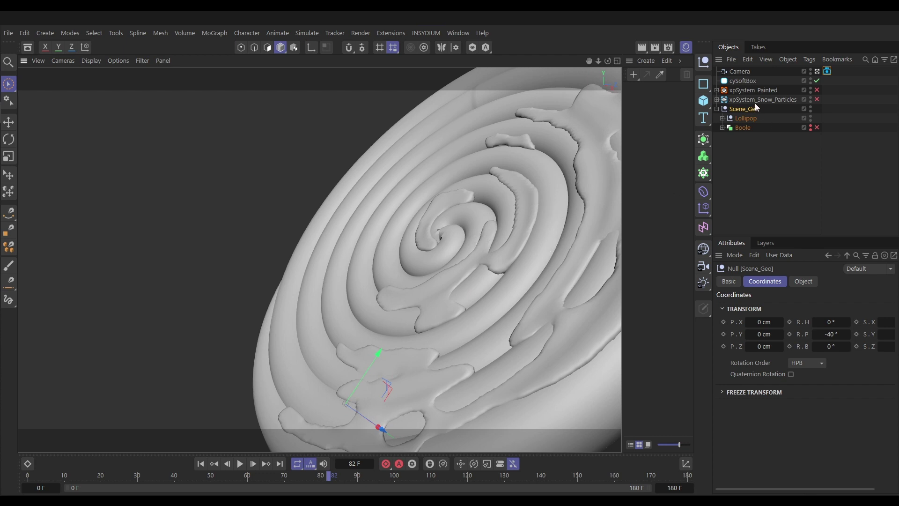
Add a Protection tag to the camera to lock its position, rotation and scale, and test it by orbiting.
click(738, 72)
click(810, 59)
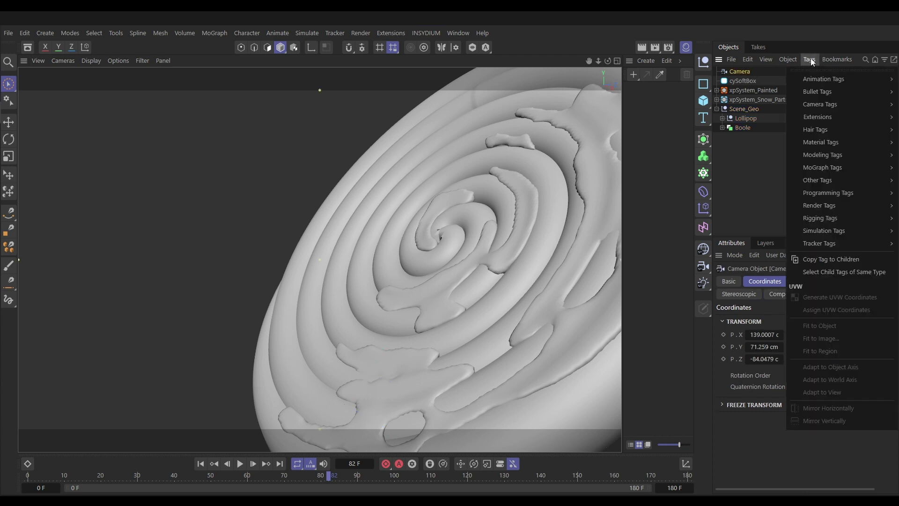
mouse_move(817, 220)
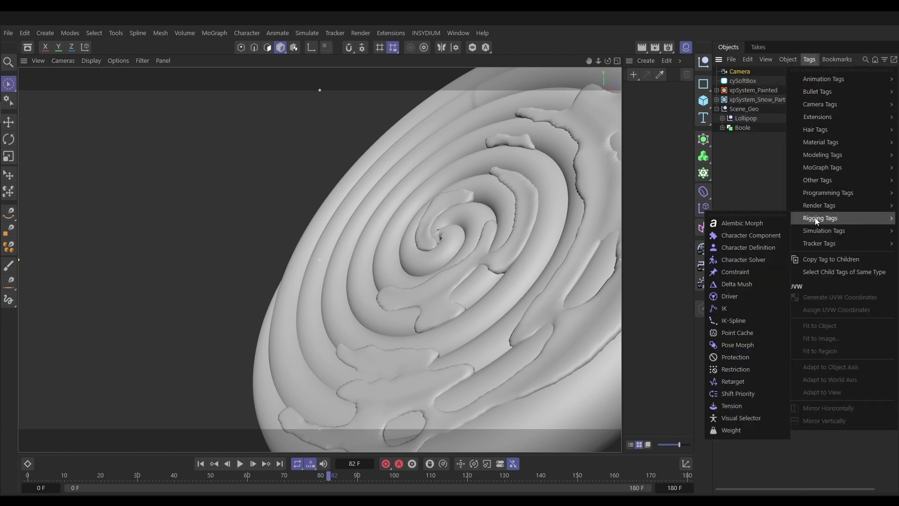
click(732, 357)
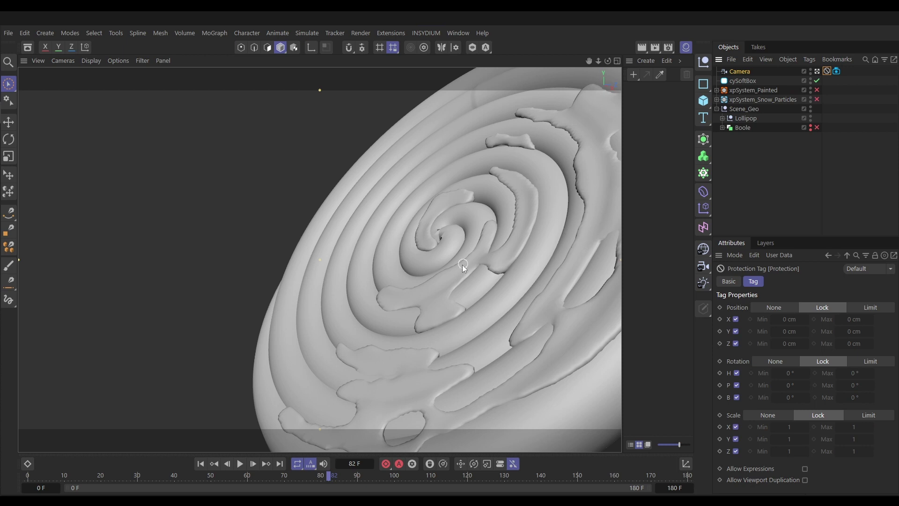
alt+drag(451, 247, 508, 257)
Leave the camera view and turn on the display of camera objects in the viewport.
click(817, 73)
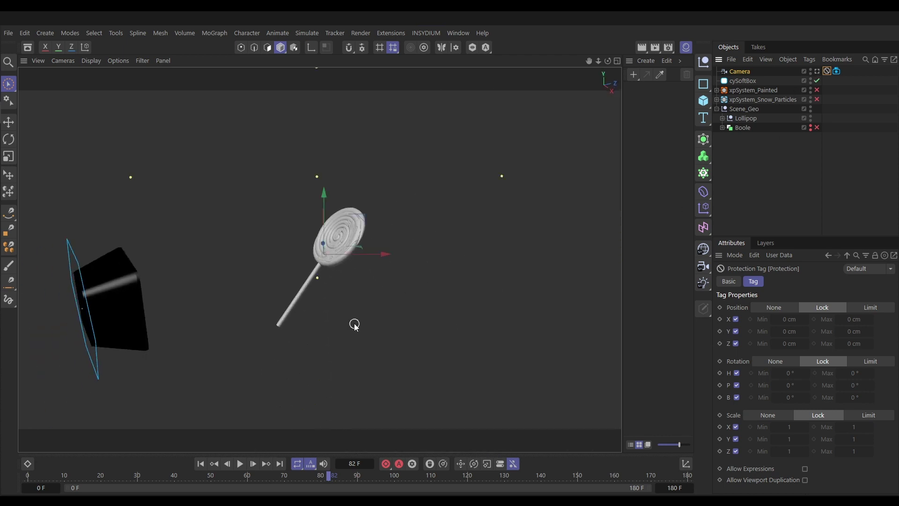
alt+drag(344, 256, 386, 269)
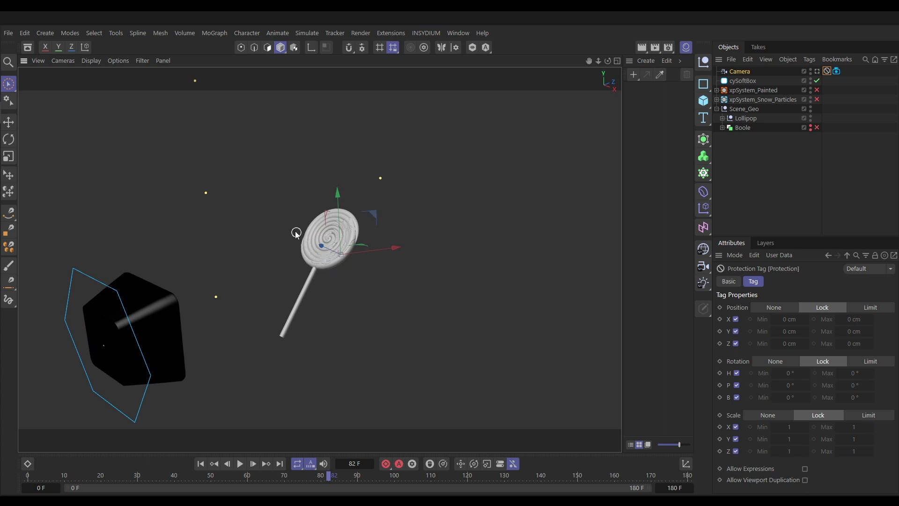
click(145, 61)
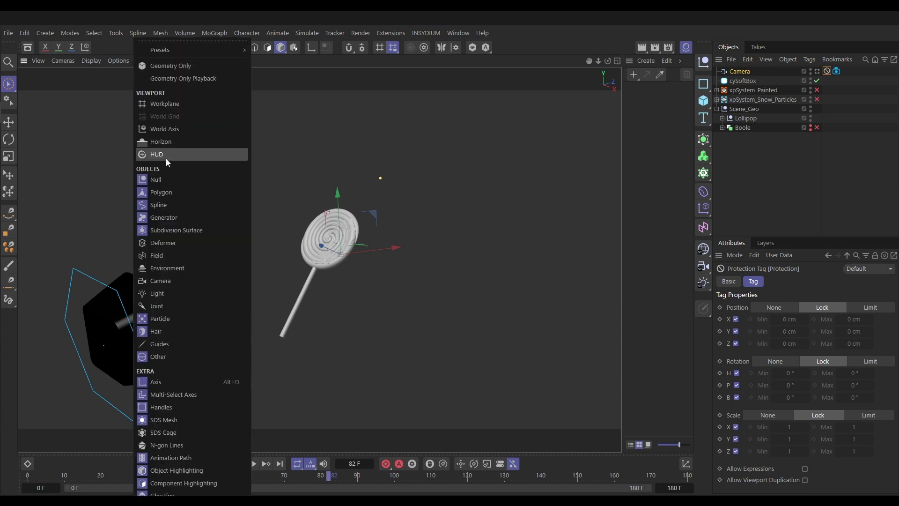
click(164, 280)
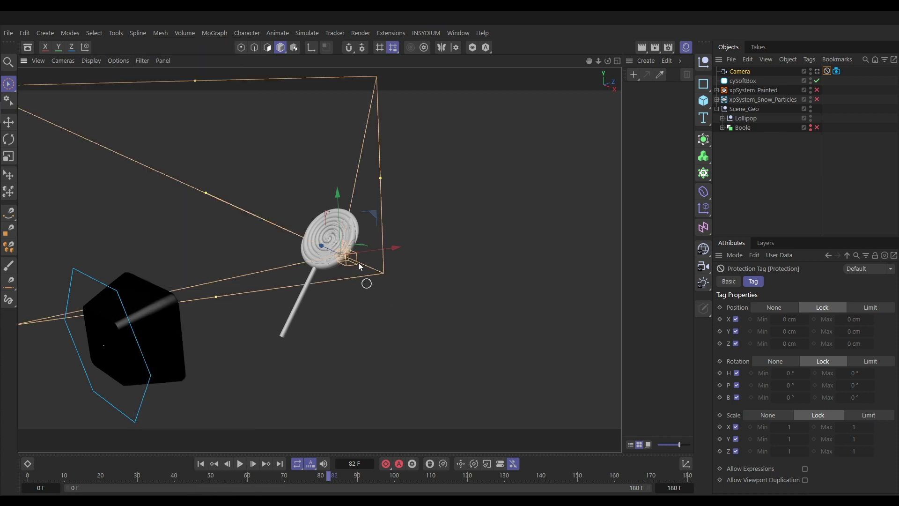
Shorten the camera's focus distance so its focal plane lies on the centre of the lollipop's spiral, and return to the camera view.
alt+drag(355, 254, 360, 307)
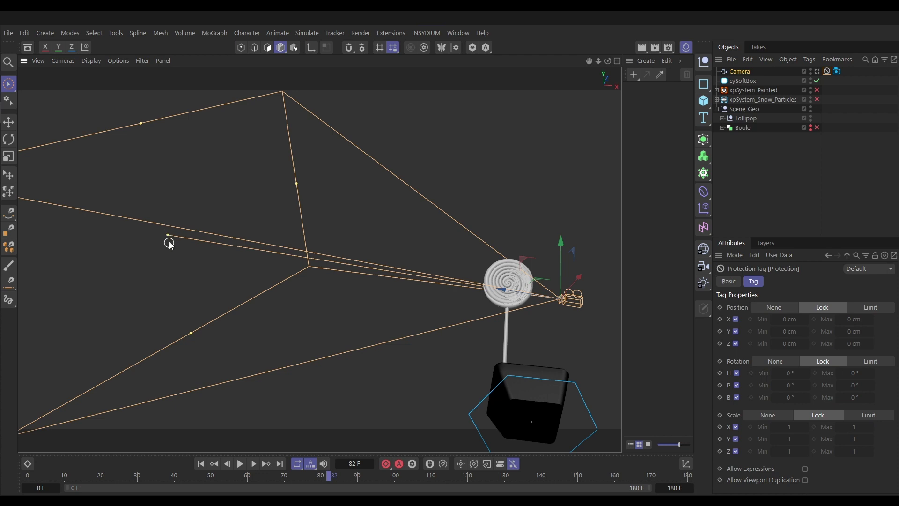
drag(167, 236, 511, 313)
scroll(510, 287, up, 5)
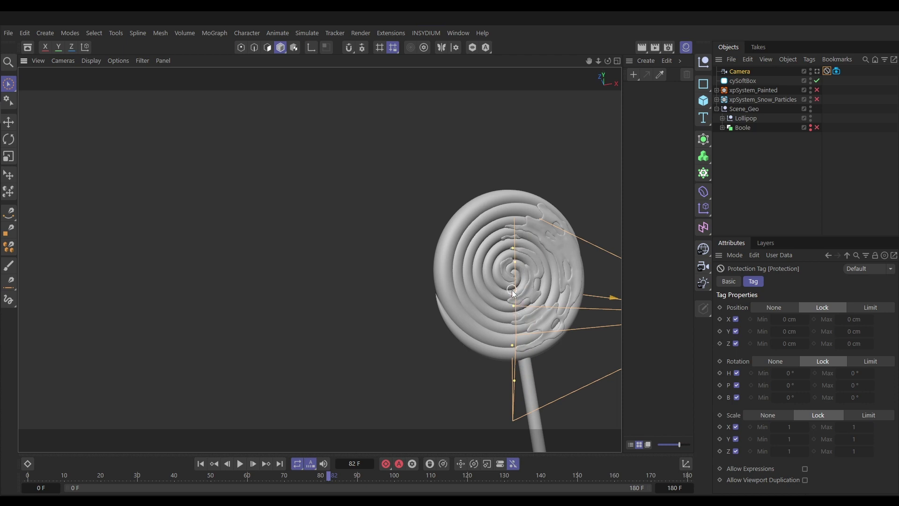
alt+drag(509, 297, 456, 307)
alt+right_drag(456, 306, 417, 257)
alt+middle_drag(417, 257, 360, 248)
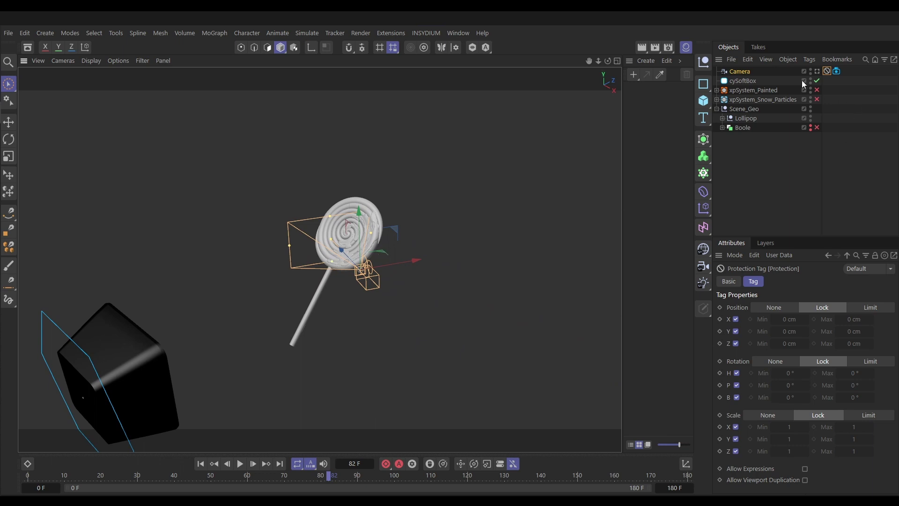
click(818, 71)
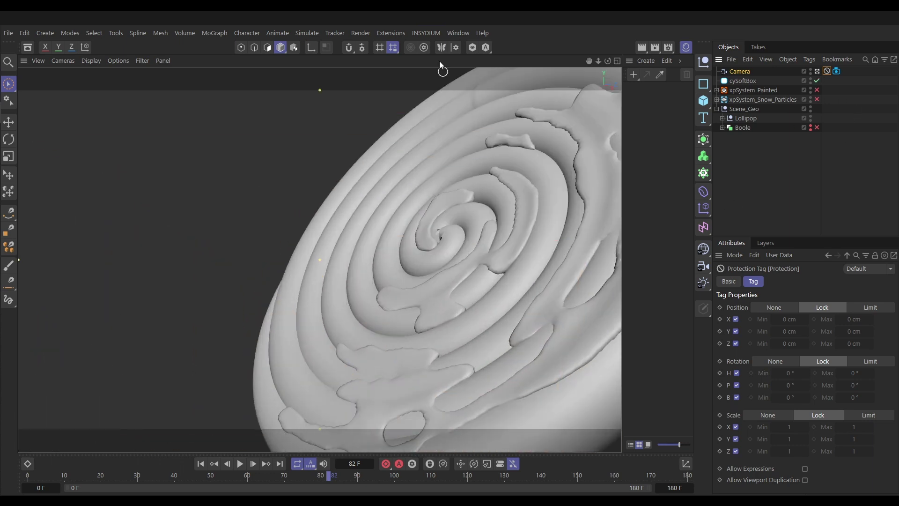
Open the Cycles 4D Real-Time Preview and start rendering the camera view.
click(431, 31)
mouse_move(449, 116)
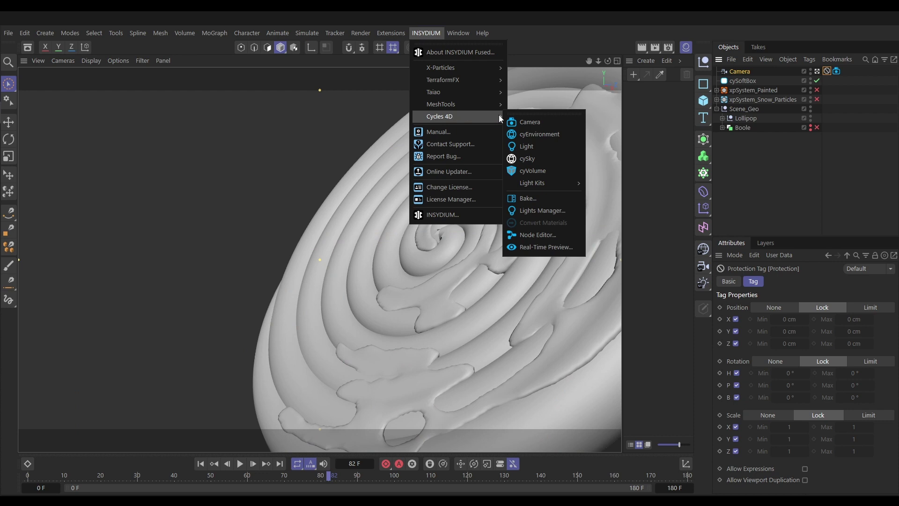
click(538, 247)
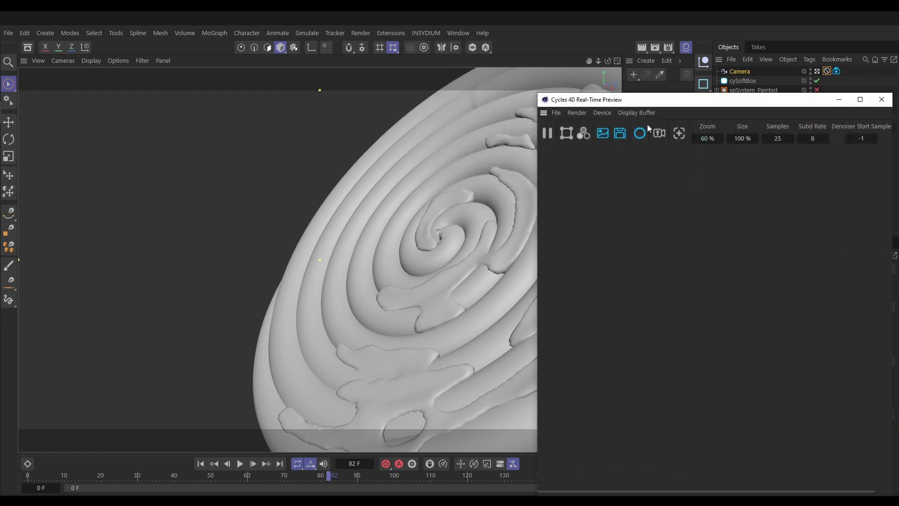
drag(680, 104, 674, 49)
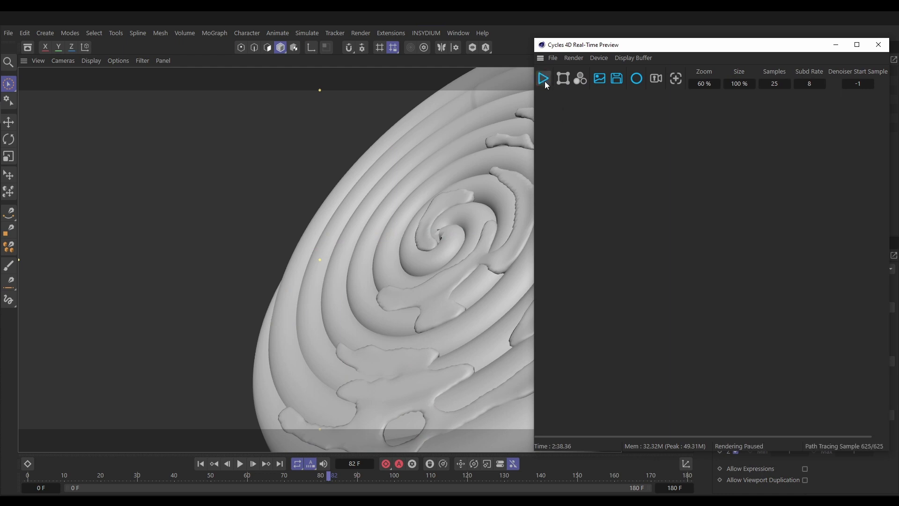
click(544, 80)
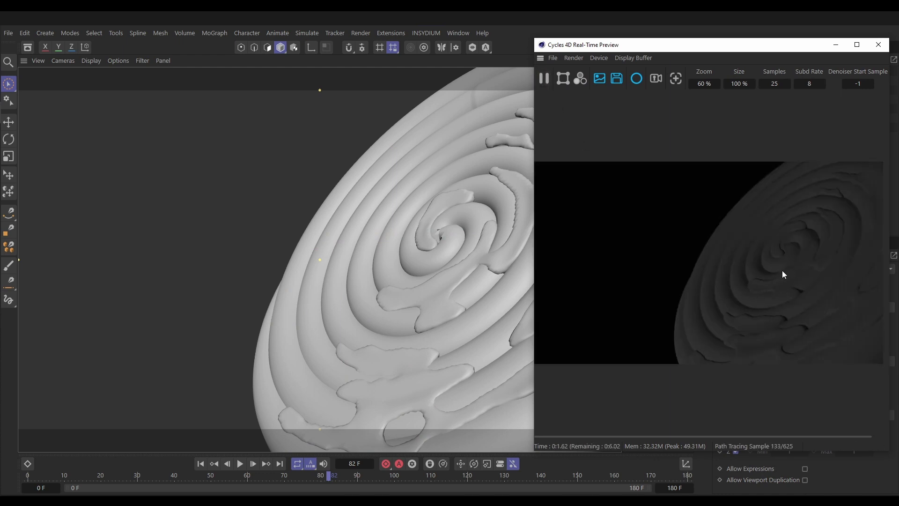
drag(729, 49, 711, 160)
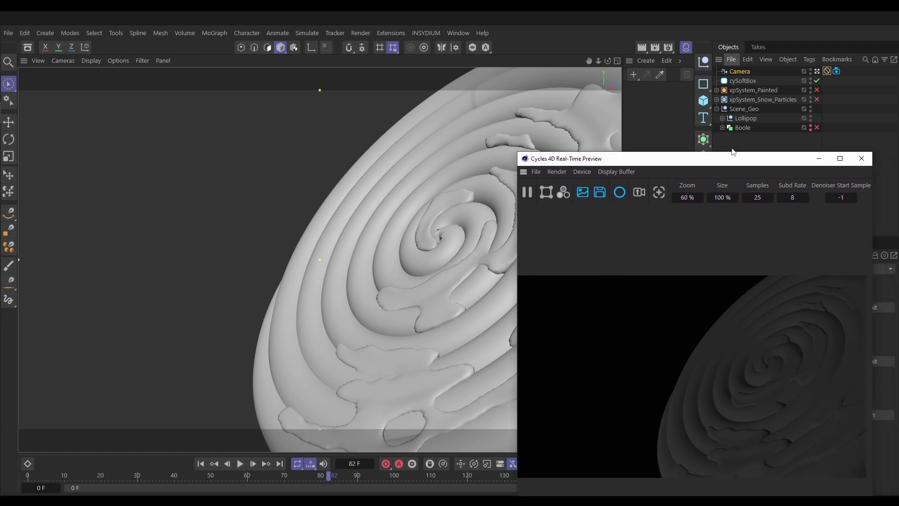
Lock the real-time preview to the camera, leave the camera view and place the preview beside the scene overview.
click(741, 71)
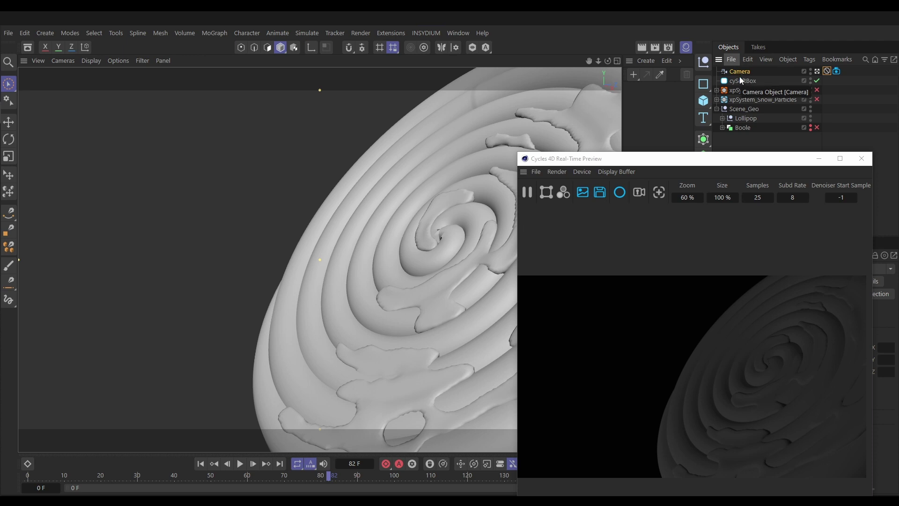
click(639, 192)
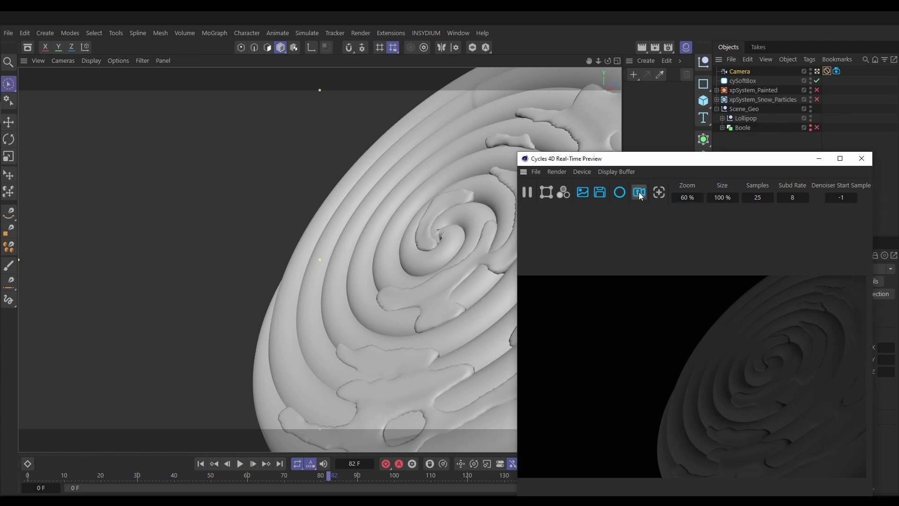
click(817, 71)
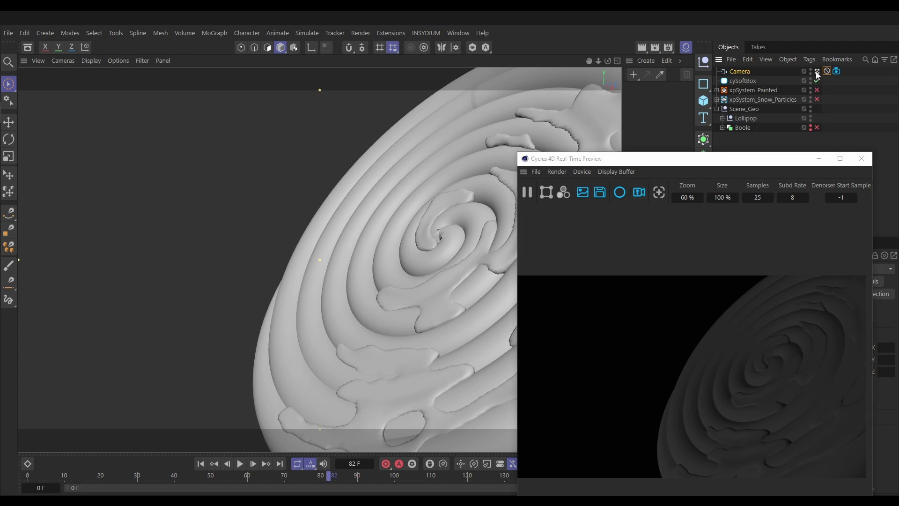
alt+drag(427, 253, 389, 228)
drag(661, 159, 672, 57)
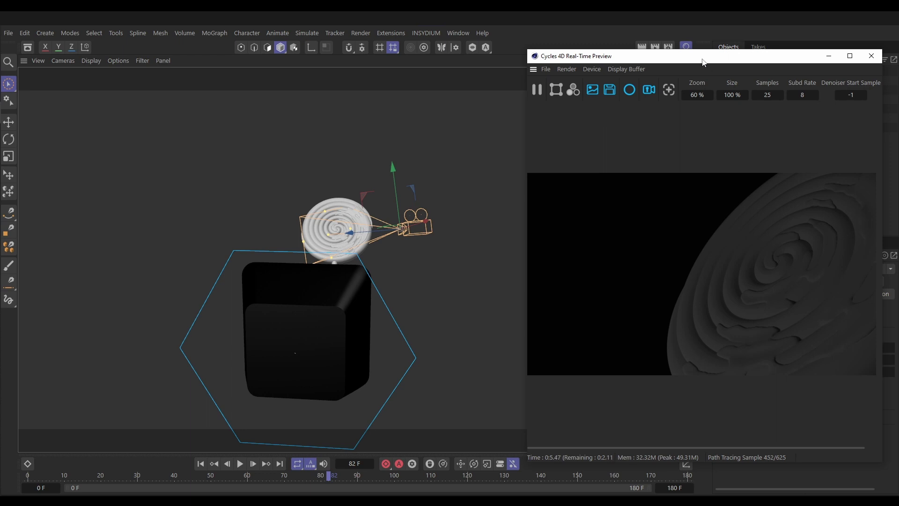
drag(702, 62, 556, 49)
Move the softbox above and to the side of the lollipop's front, to about X -442, Y 337, Z -217 cm.
alt+drag(366, 232, 295, 287)
click(277, 332)
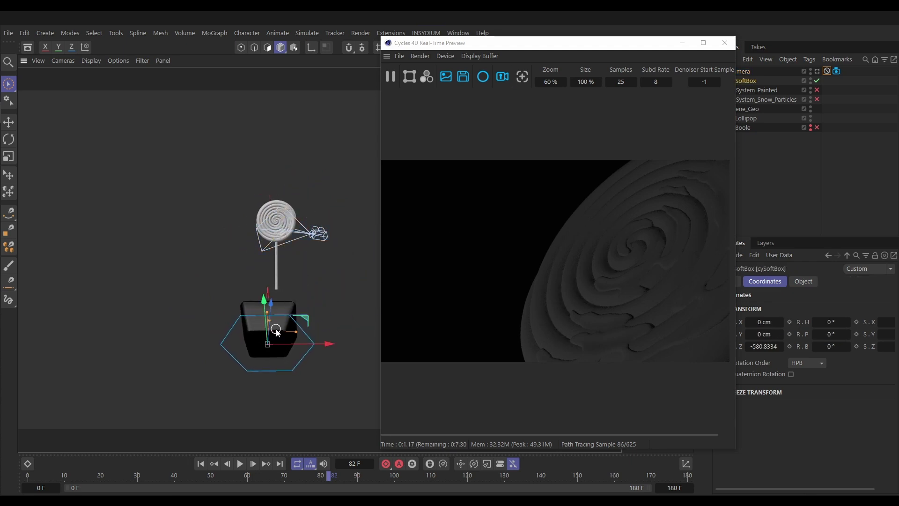
drag(330, 345, 192, 326)
drag(145, 304, 135, 134)
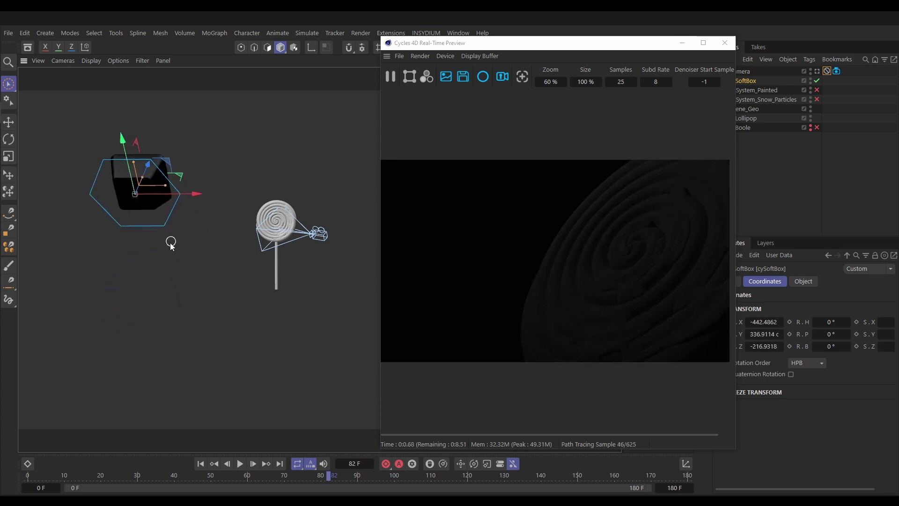
Rotate the softbox to face the lollipop and enlarge its emitting area to nearly three times its width.
key(r)
drag(158, 210, 83, 219)
alt+drag(231, 224, 146, 203)
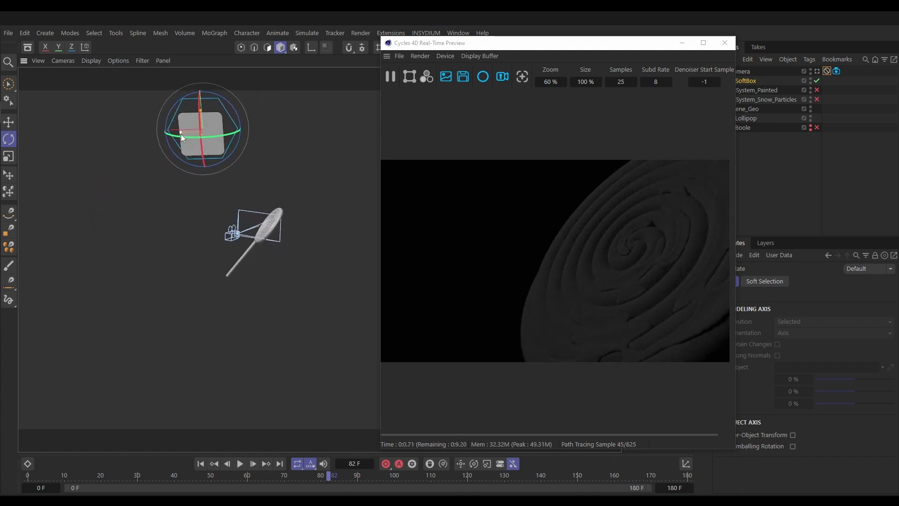
drag(180, 134, 203, 83)
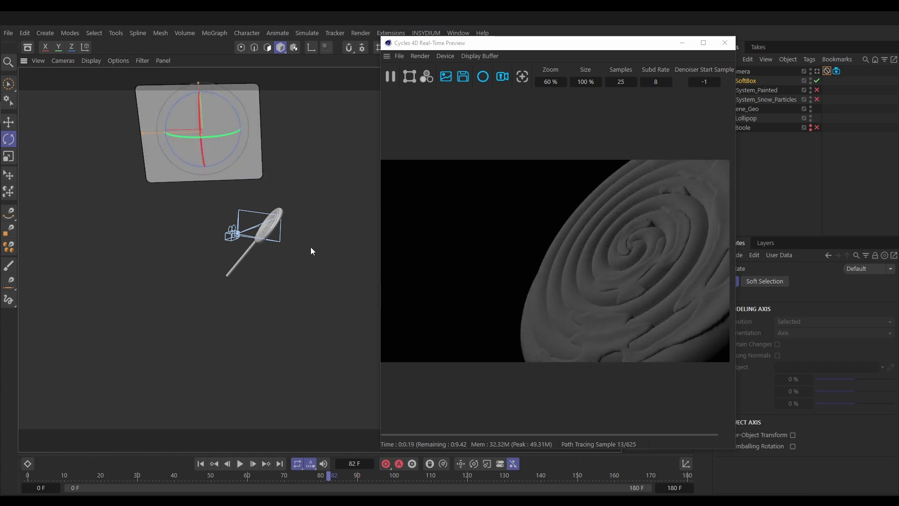
Raise the softbox to about Y 487 cm and tilt it down toward the lollipop to a pitch of about -9.4°.
alt+drag(311, 246, 257, 265)
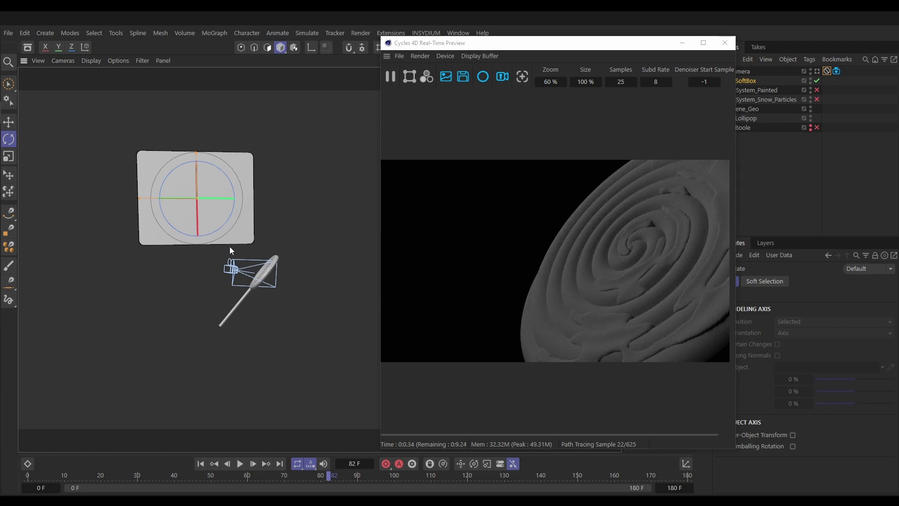
key(e)
drag(201, 137, 208, 103)
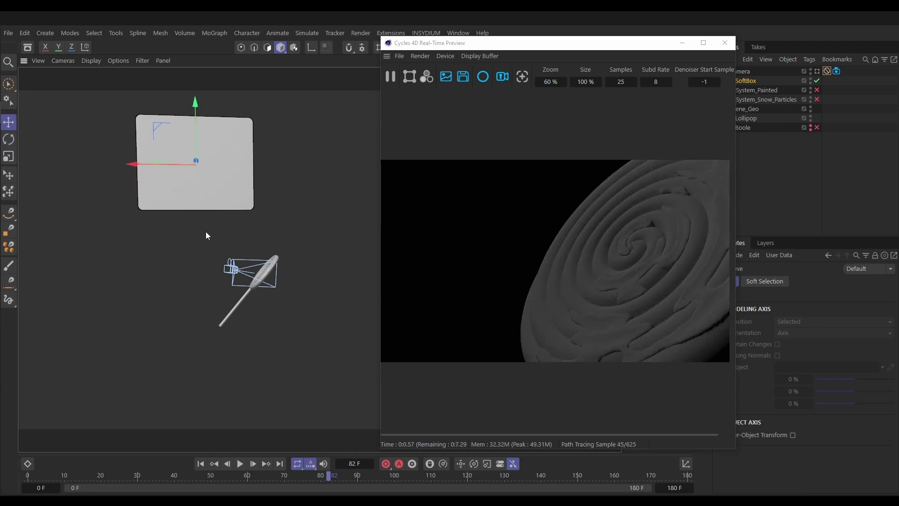
alt+drag(255, 280, 343, 290)
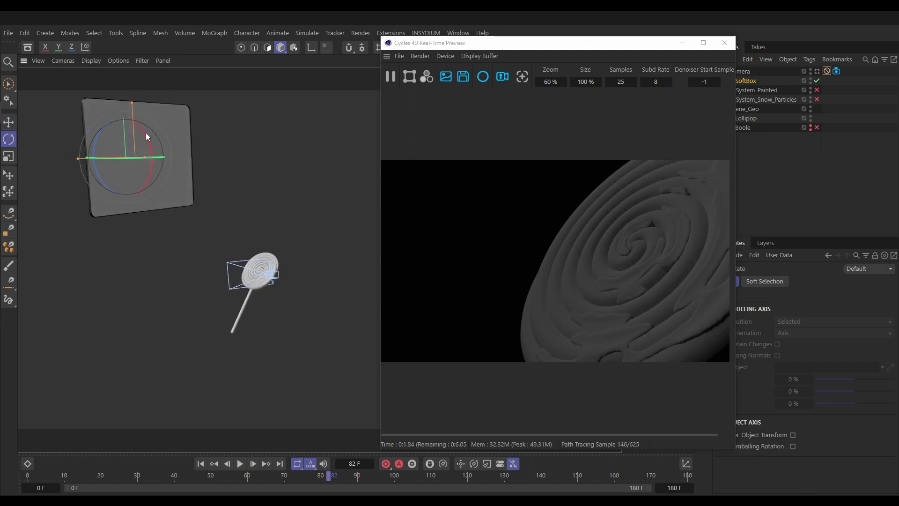
drag(145, 133, 149, 141)
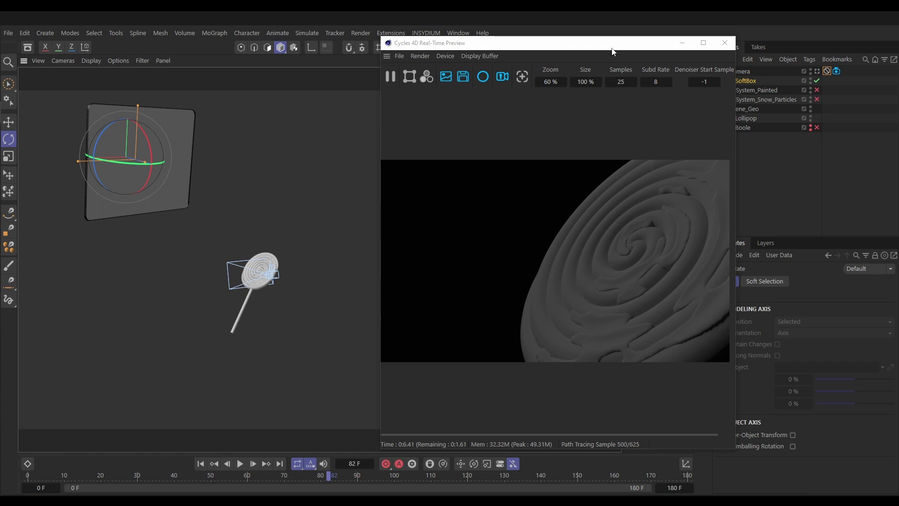
Tint the softbox light pale blue with hue 198° and saturation 36 %, and set its strength to 15.
drag(612, 47, 578, 49)
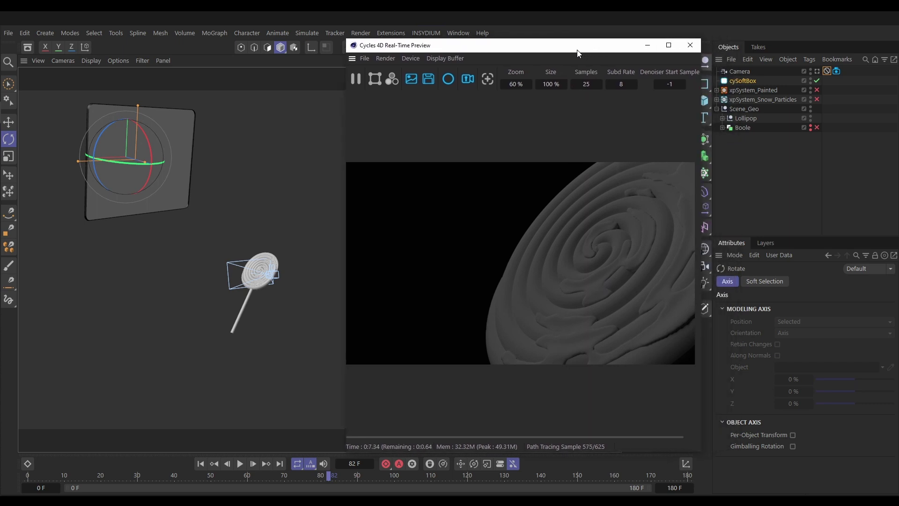
click(742, 82)
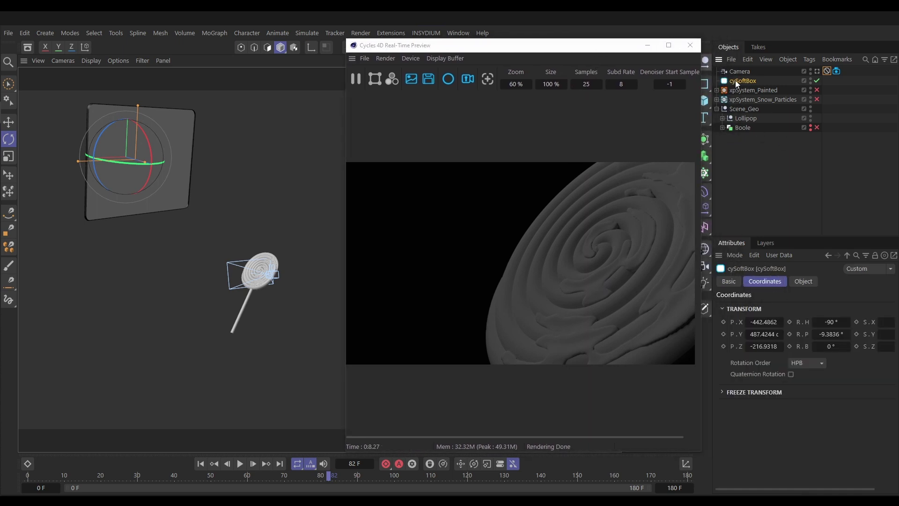
click(802, 281)
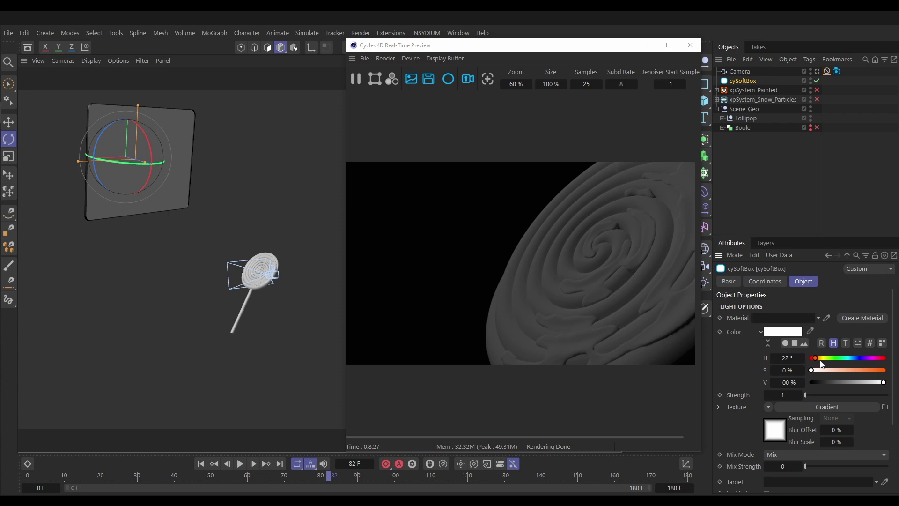
drag(822, 358, 835, 371)
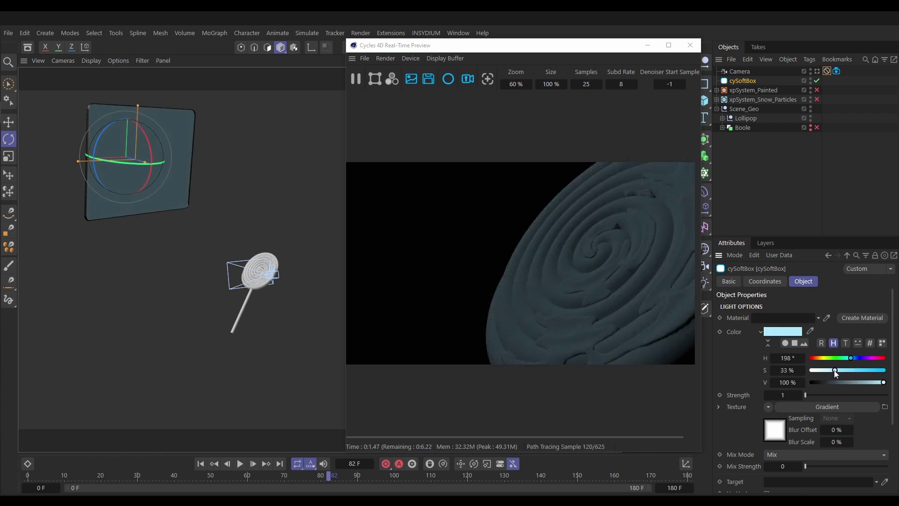
drag(836, 370, 838, 370)
click(781, 395)
text(15)
key(Return)
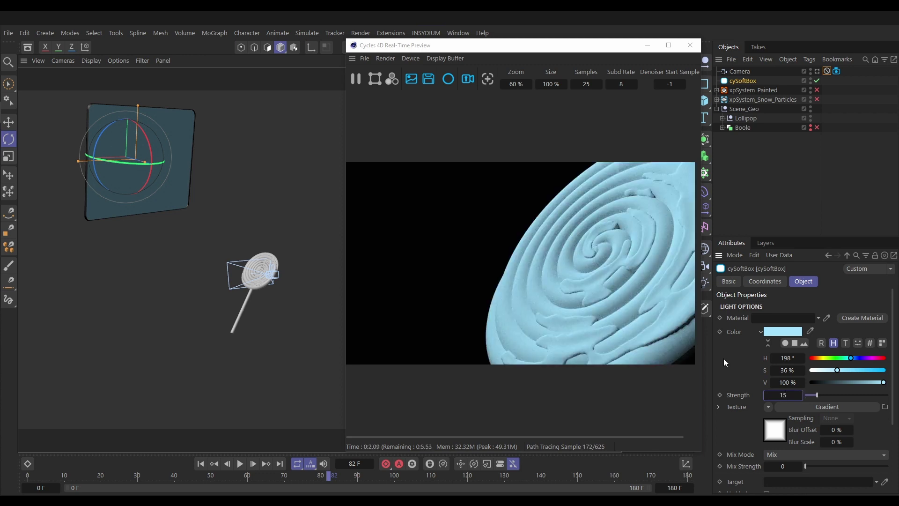
click(761, 160)
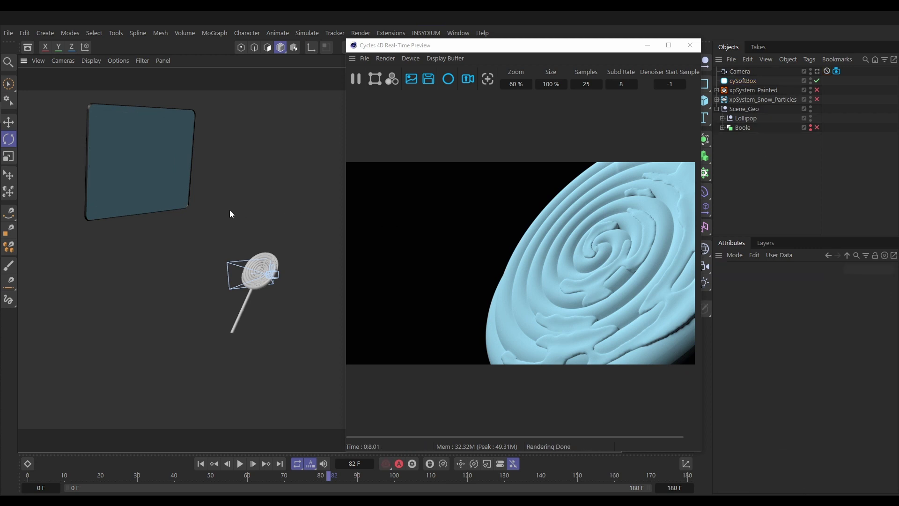
Duplicate the blue softbox along the world X axis to the opposite side of the lollipop.
alt+drag(230, 214, 164, 279)
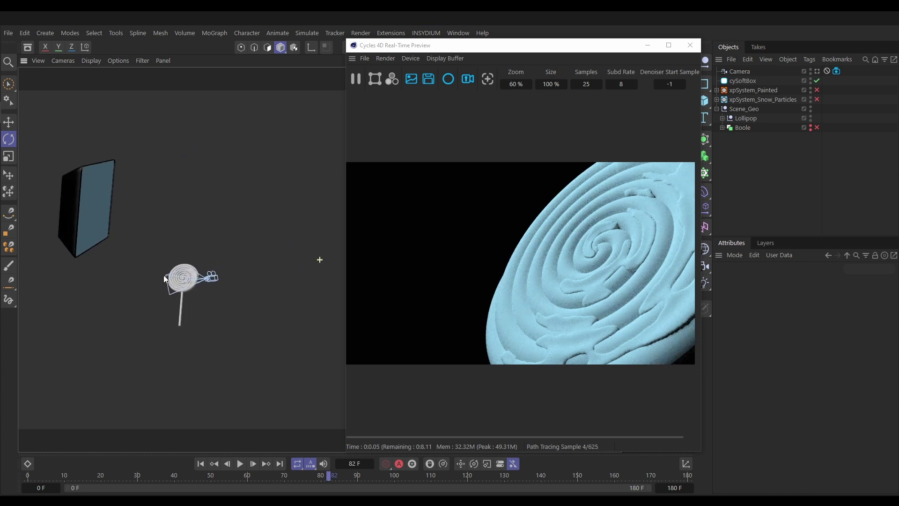
click(748, 80)
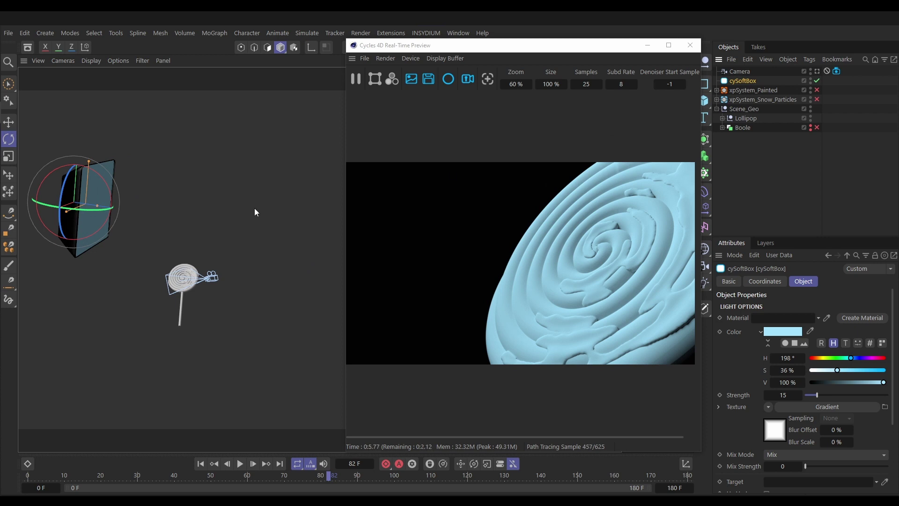
key(e)
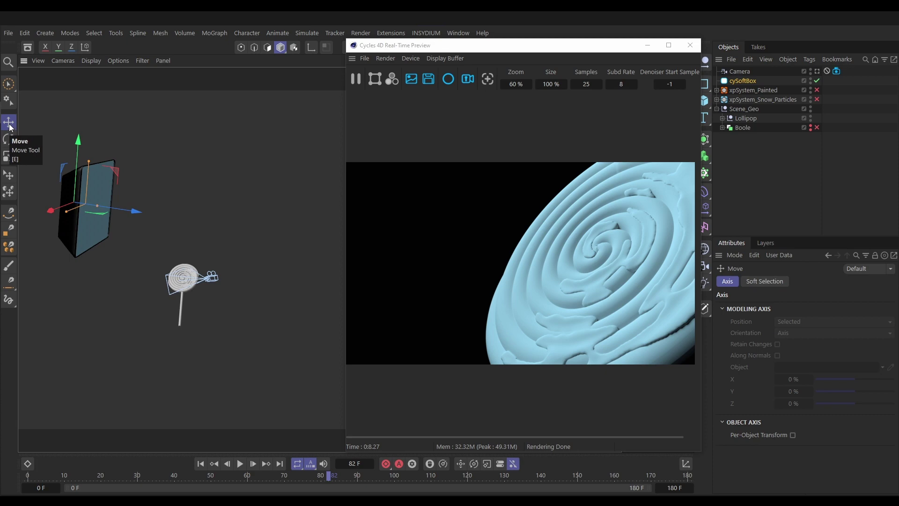
alt+drag(167, 218, 198, 205)
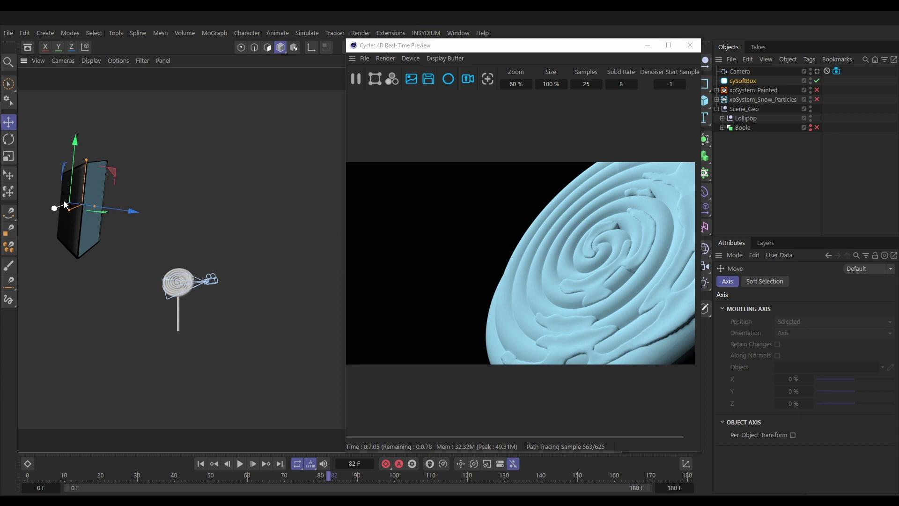
mouse_move(169, 206)
alt+mouse_down()
mouse_move(190, 196)
mouse_move(168, 202)
alt+mouse_up()
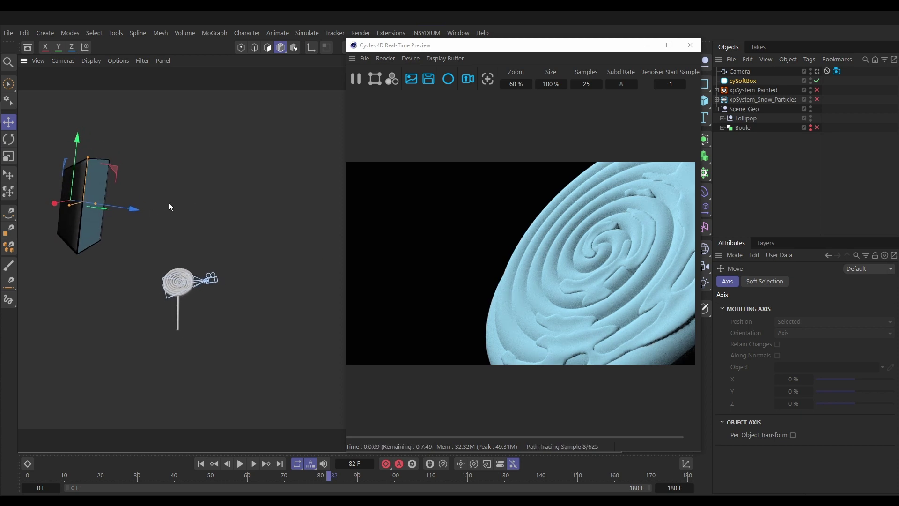
key(w)
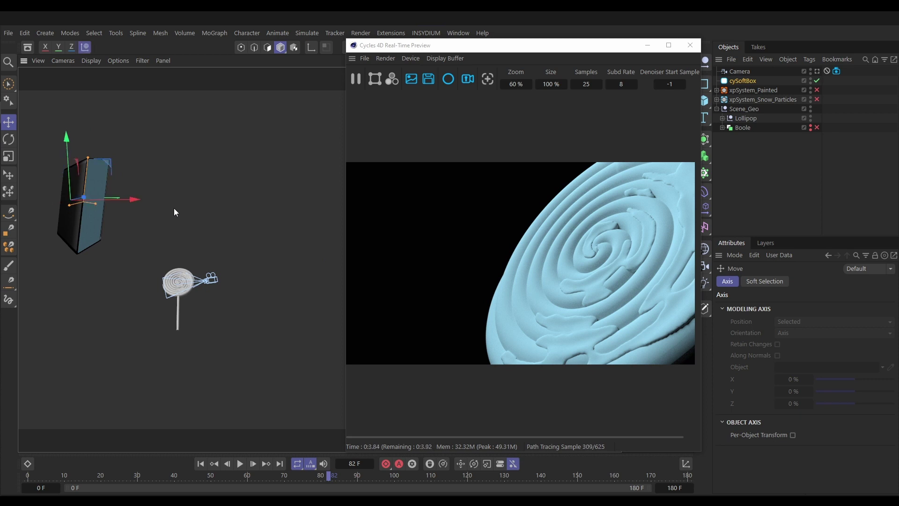
key(w)
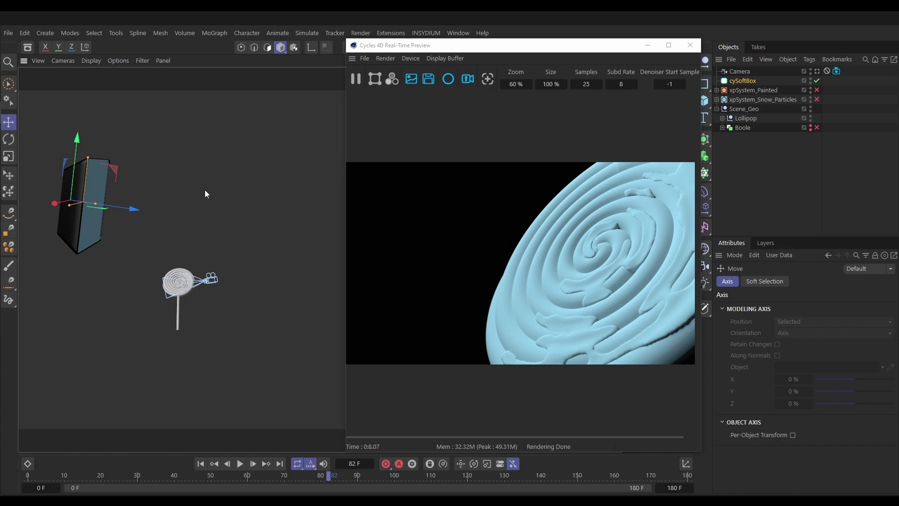
key(w)
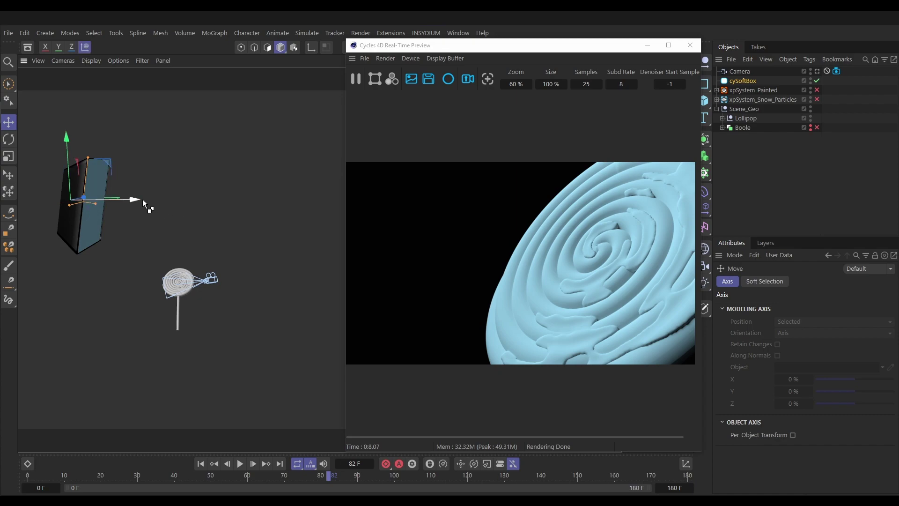
ctrl+drag(137, 200, 327, 203)
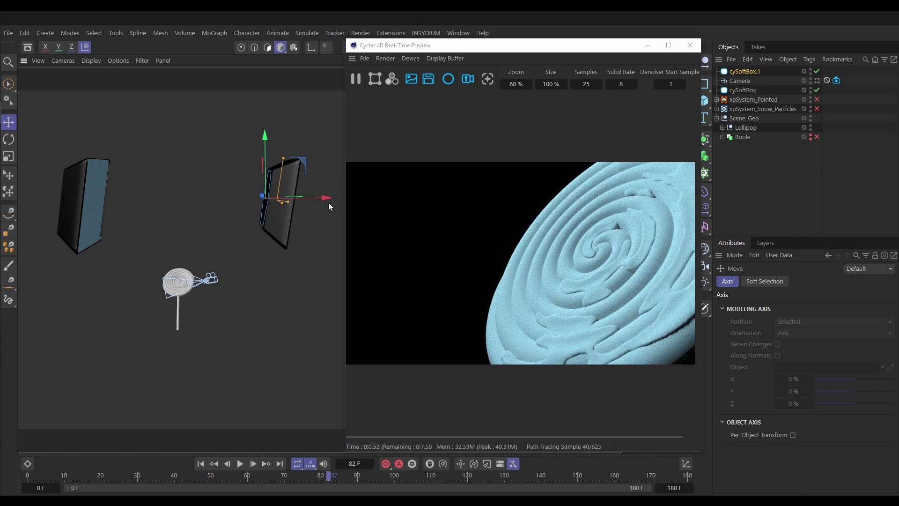
Rotate the duplicate softbox about its vertical axis so its emitting side faces the lollipop.
key(r)
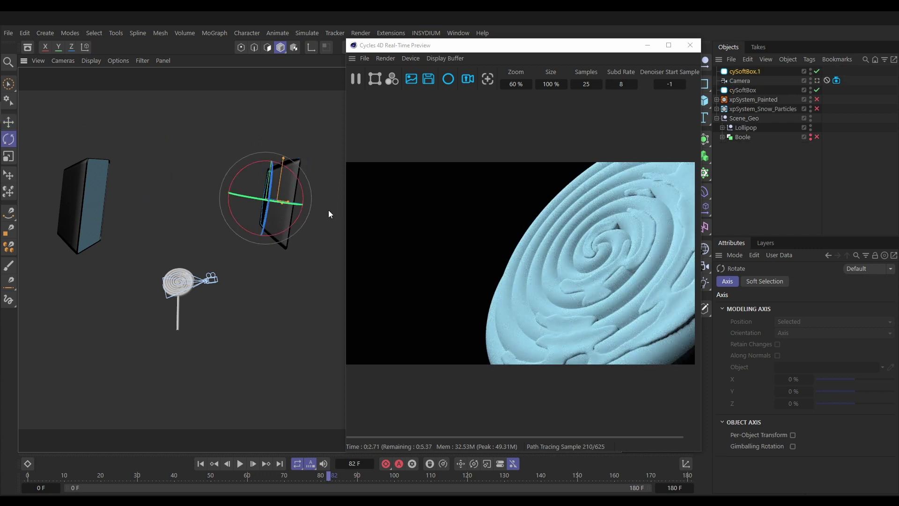
key(w)
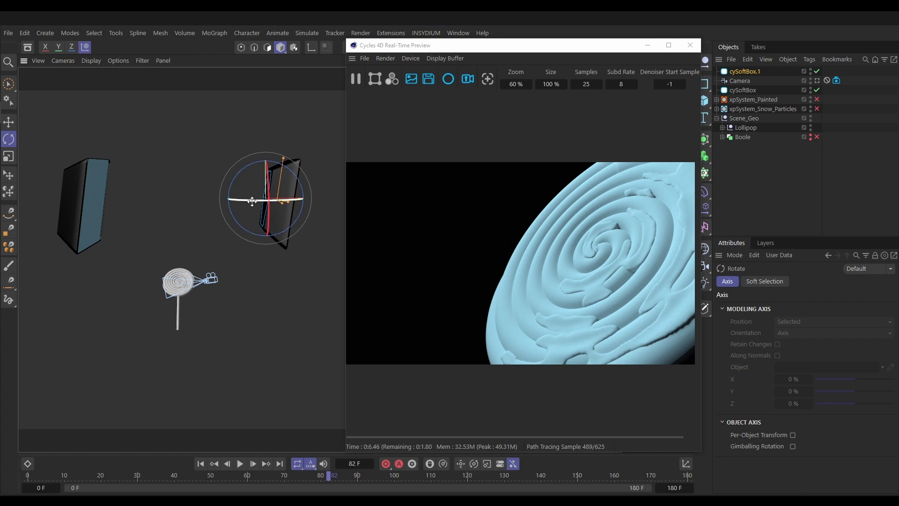
drag(252, 200, 42, 195)
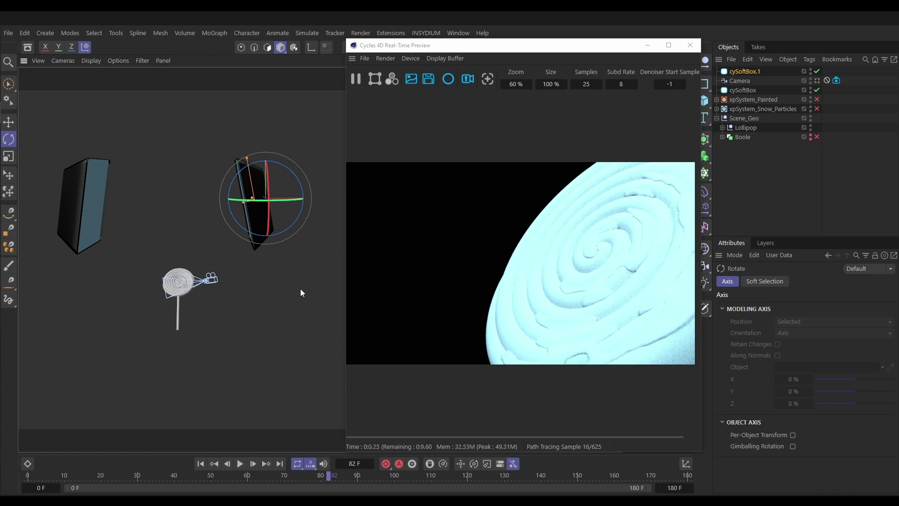
Move the duplicate softbox much farther out along X from the lollipop, opposite the first softbox.
key(e)
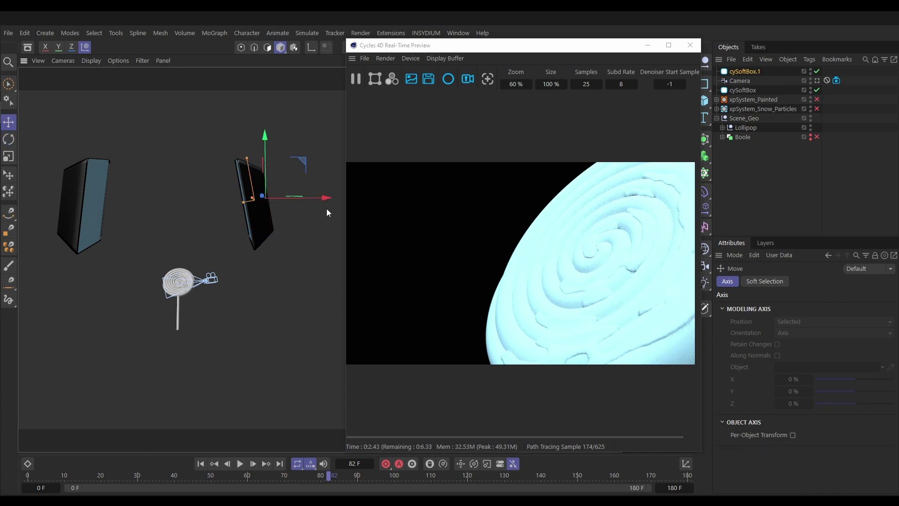
drag(325, 198, 343, 198)
alt+drag(255, 229, 320, 233)
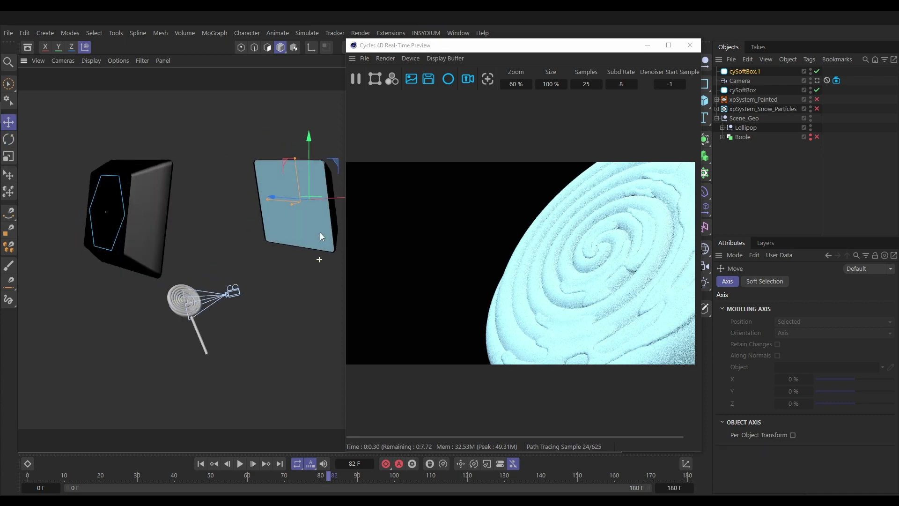
drag(291, 159, 323, 304)
drag(119, 201, 98, 206)
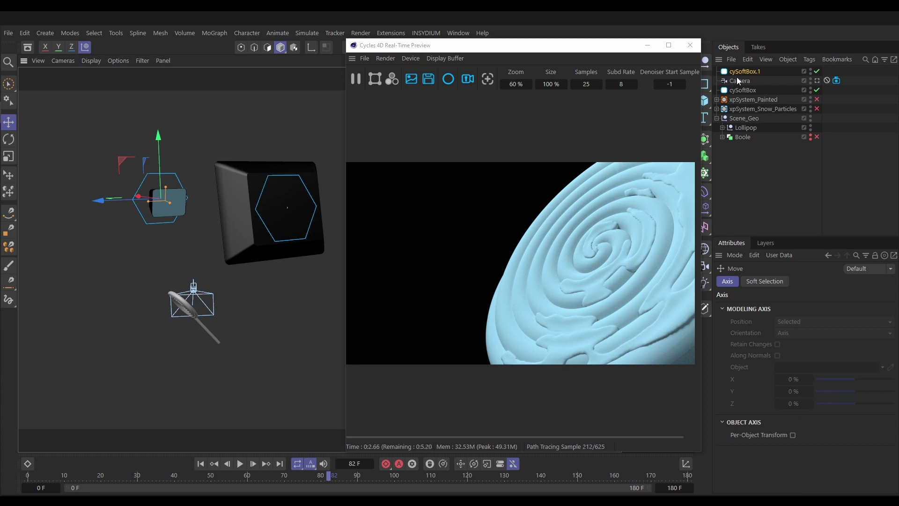
Place the duplicate softbox below the original in the object list and give its light a warm orange hue of 28°.
drag(739, 73, 735, 92)
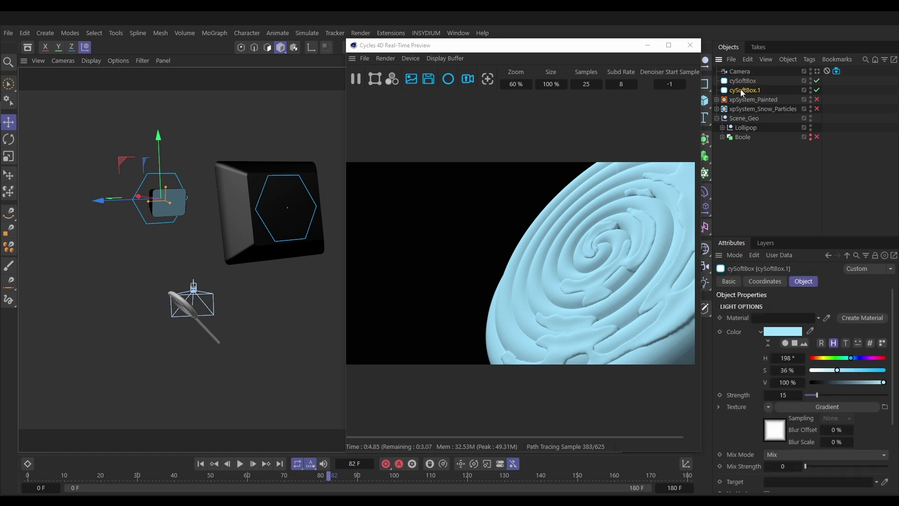
click(817, 358)
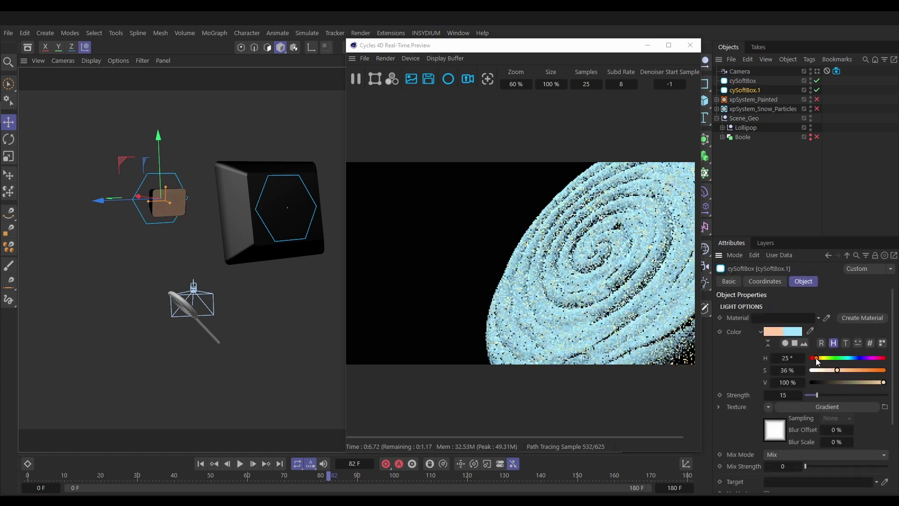
drag(816, 359, 817, 359)
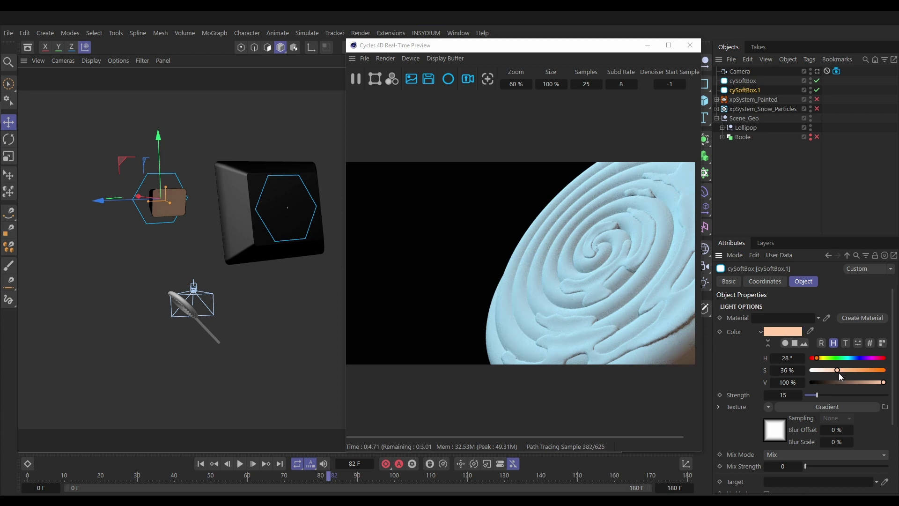
click(282, 299)
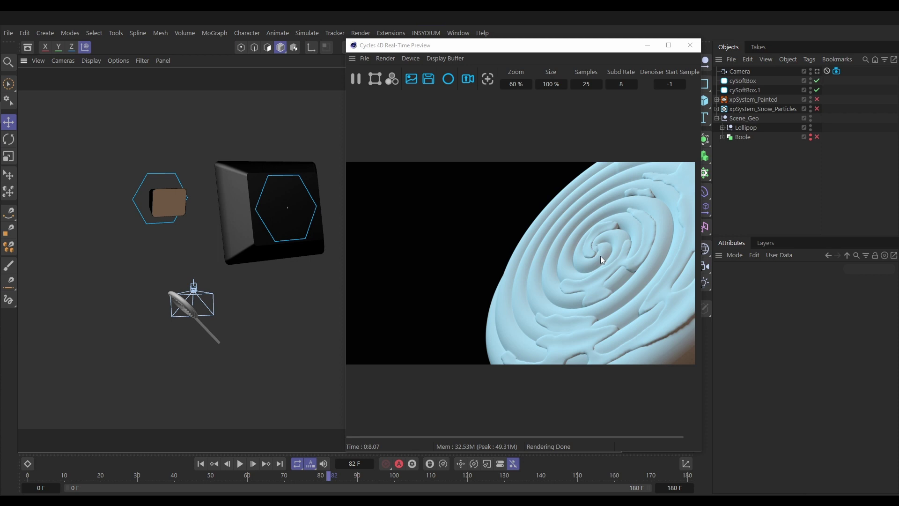
Switch each softbox off and on in turn to compare its contribution in the real-time preview.
click(817, 82)
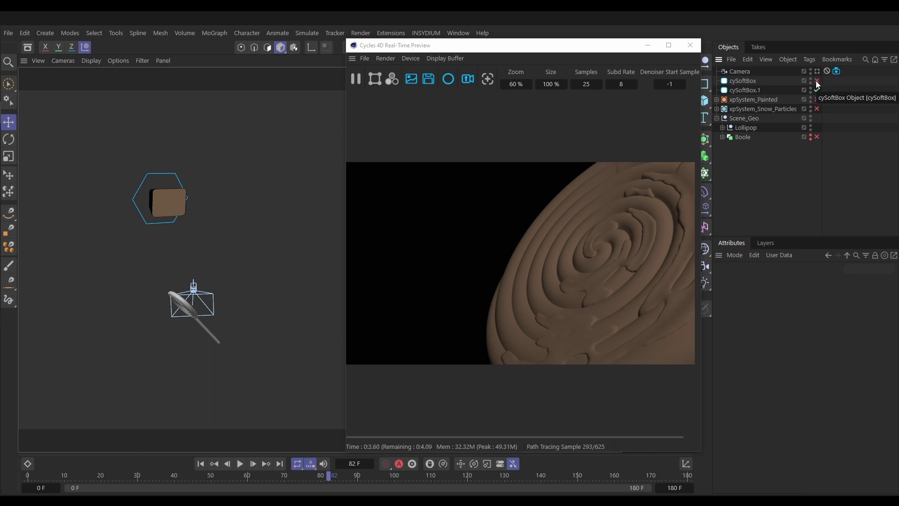
click(817, 81)
click(817, 91)
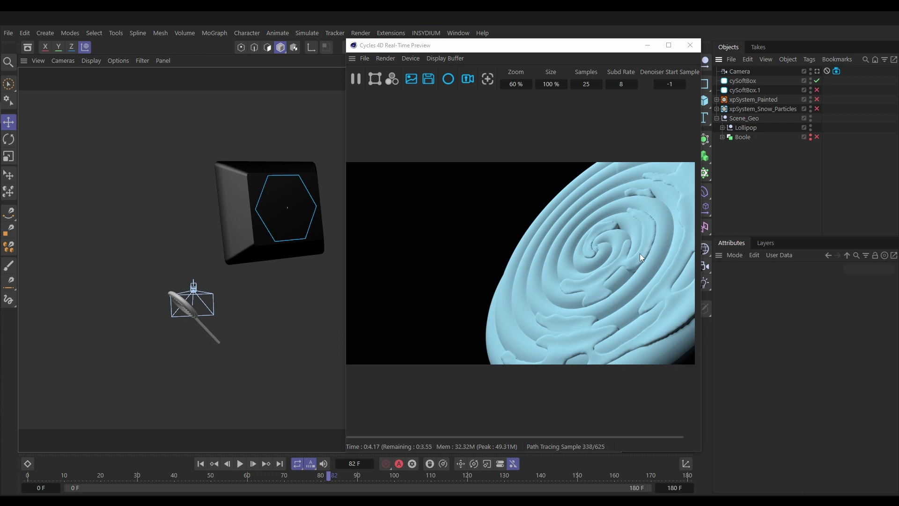
click(818, 90)
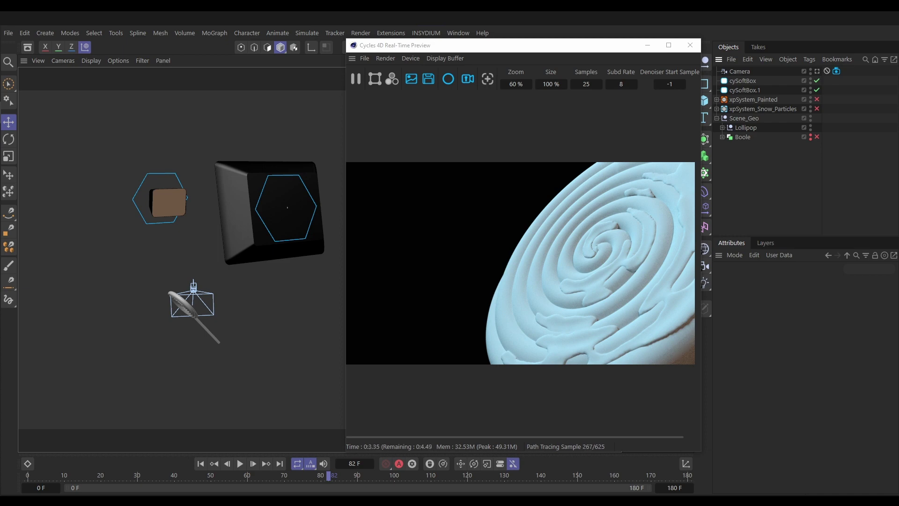
Check the finished lollipop render in the Picture Viewer and shift the real-time preview off the material area.
drag(898, 155, 335, 66)
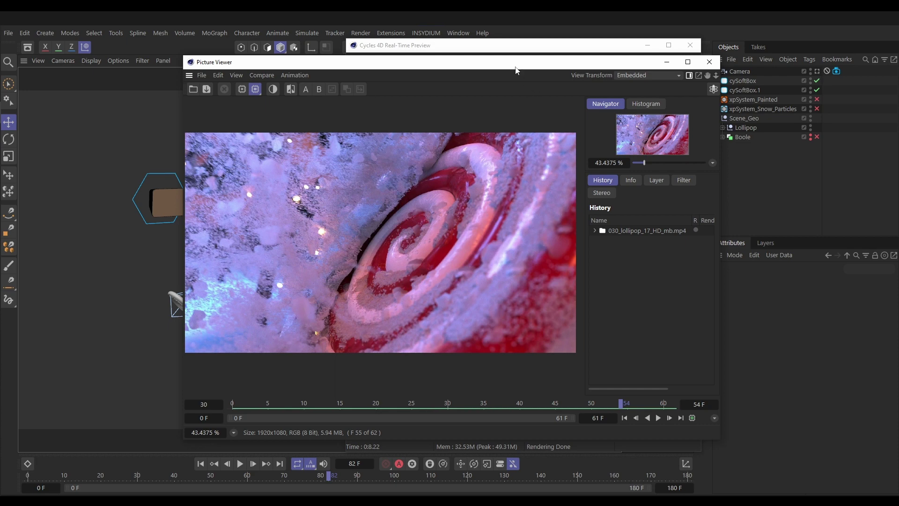
drag(515, 66, 898, 196)
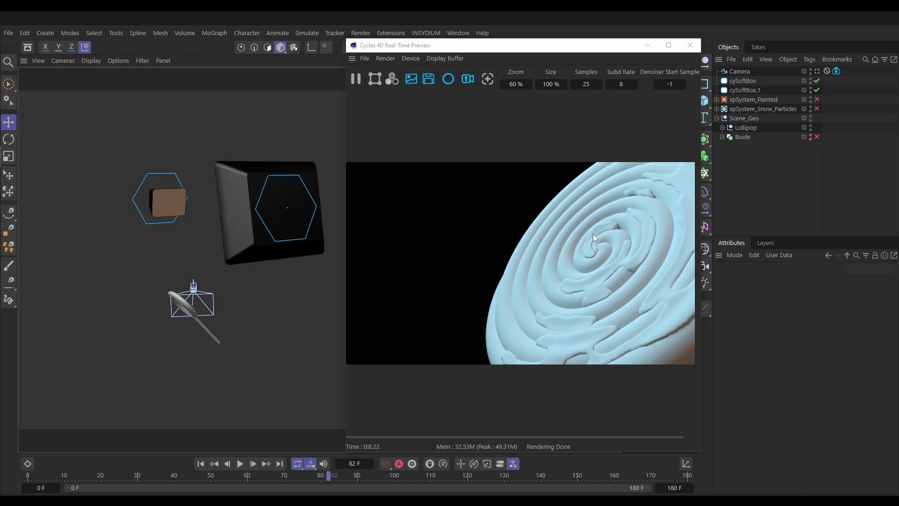
drag(435, 45, 292, 38)
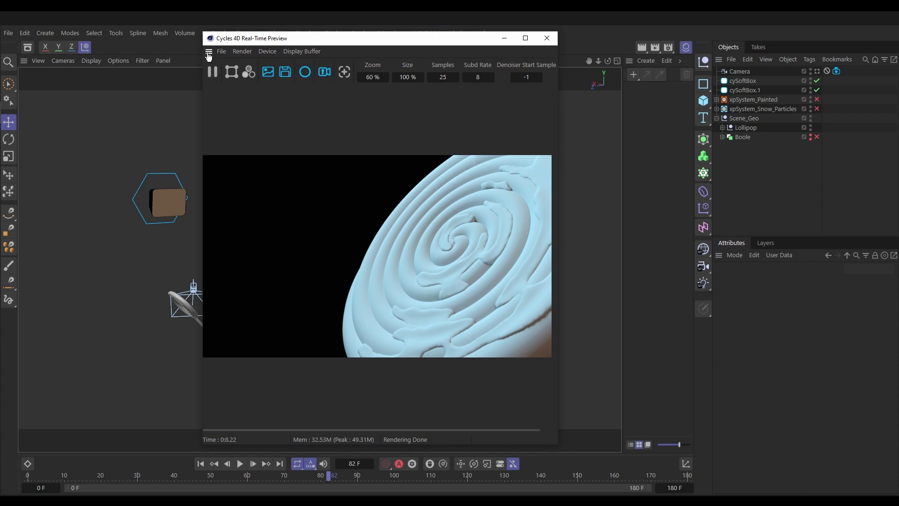
Dock the Cycles 4D Real-Time Preview between the viewport and the material manager.
drag(209, 56, 610, 373)
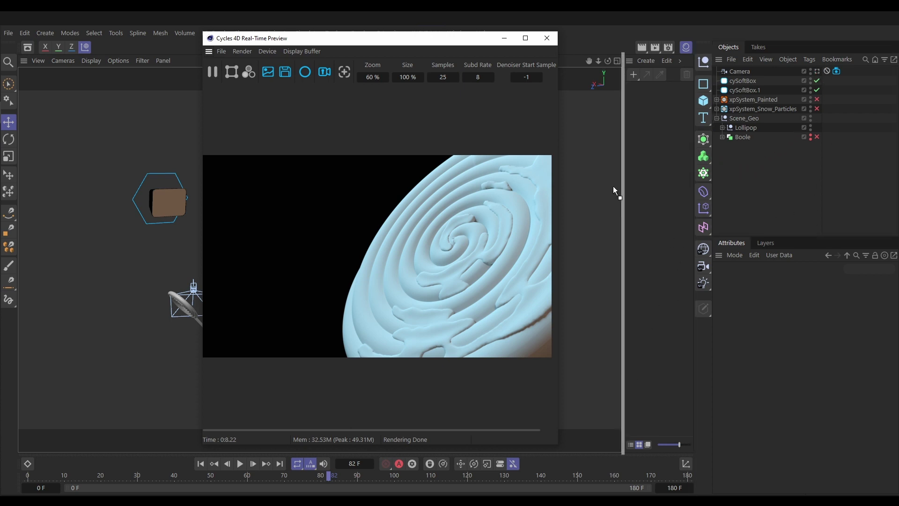
drag(602, 153, 621, 167)
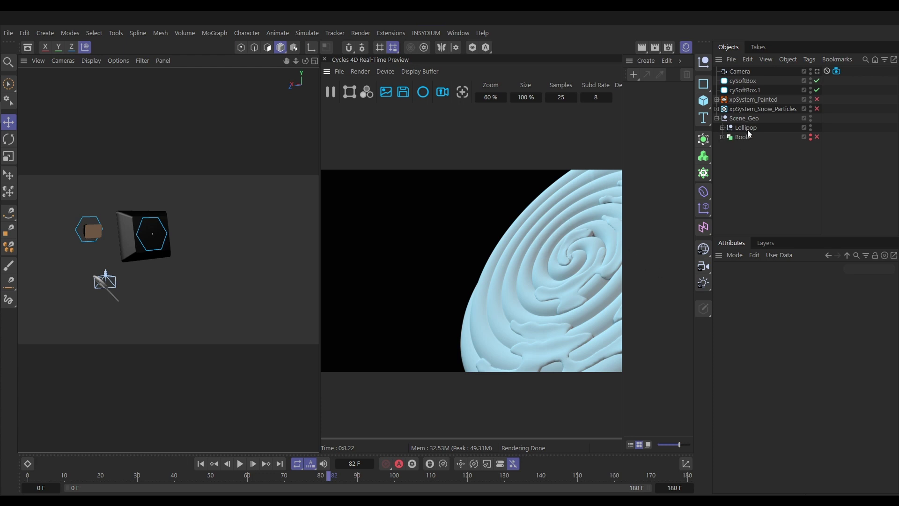
Expand the Lollipop group and create a new Cycles 4D Principled BSDF surface material.
click(722, 128)
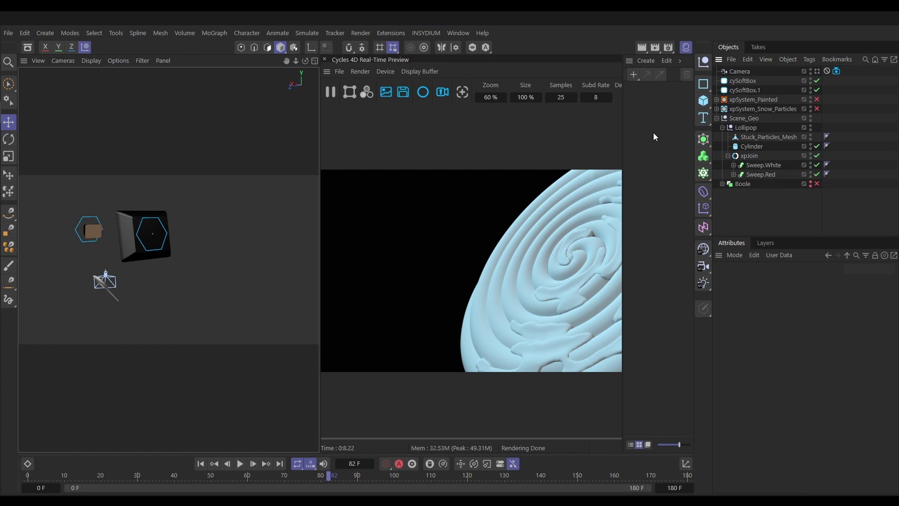
click(680, 63)
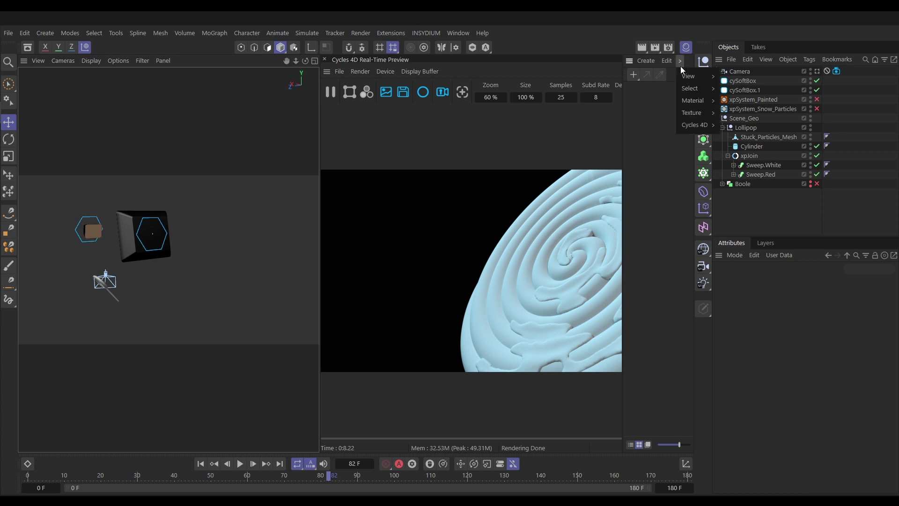
mouse_move(689, 126)
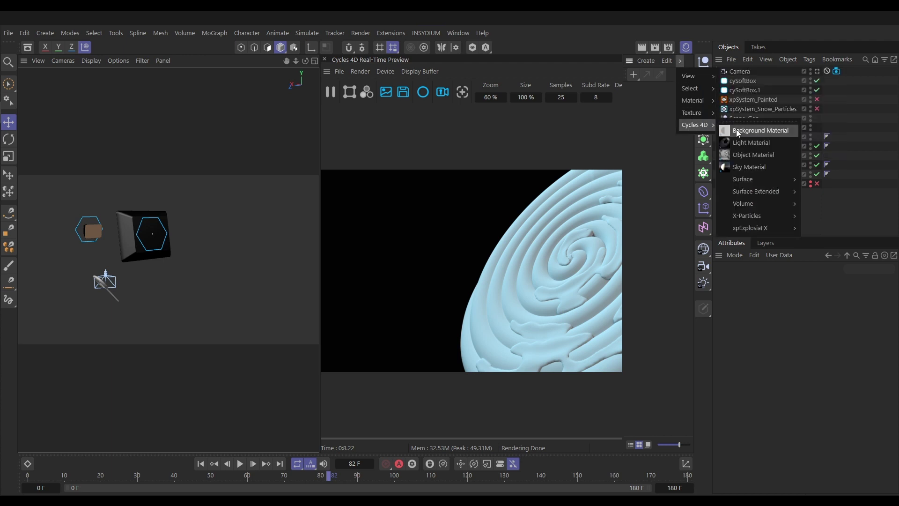
mouse_move(744, 182)
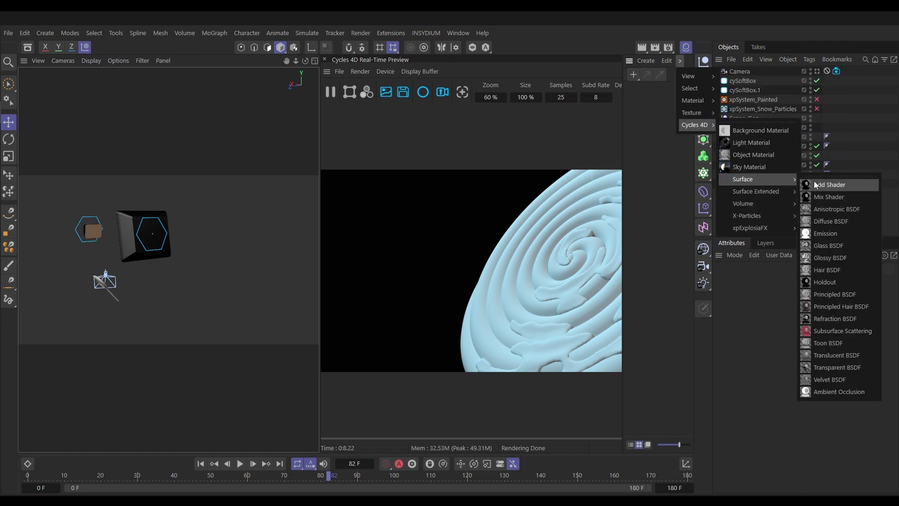
click(836, 295)
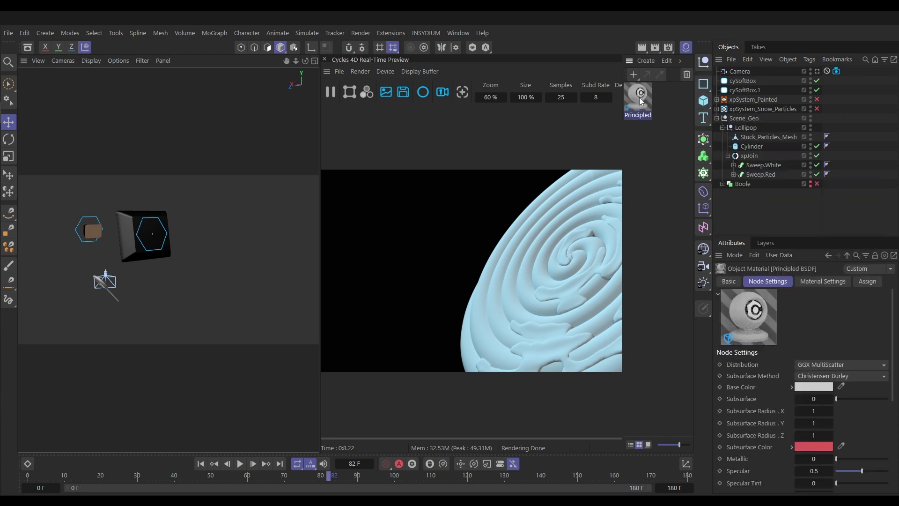
Rename the new material Candy_Red and apply it to the Sweep.Red object.
click(728, 281)
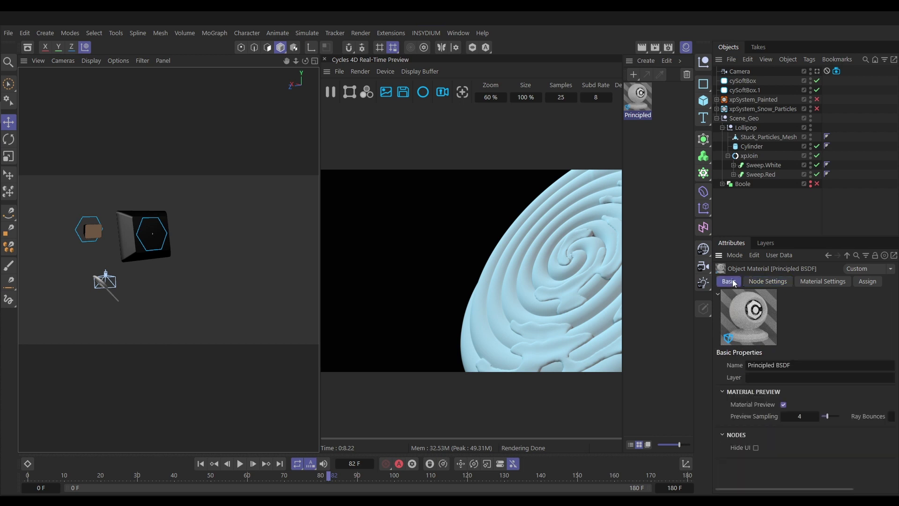
click(797, 365)
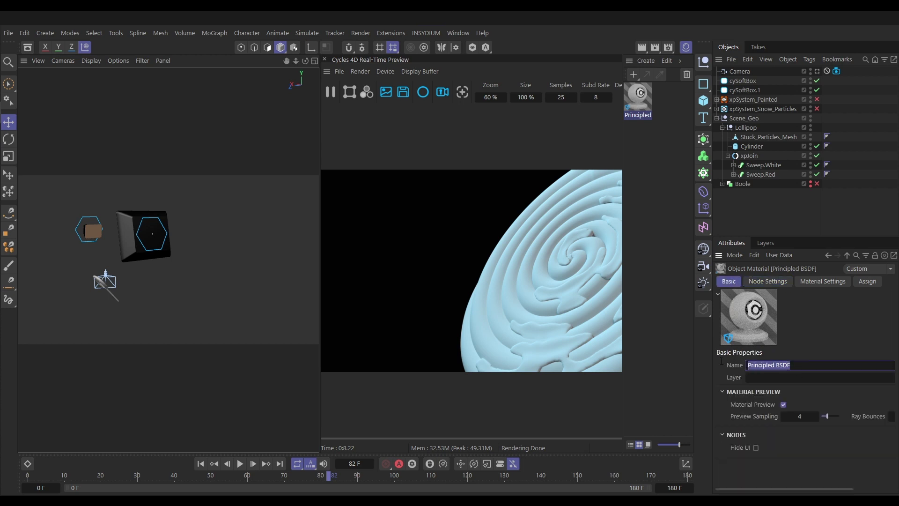
text(Candy_Red)
key(Return)
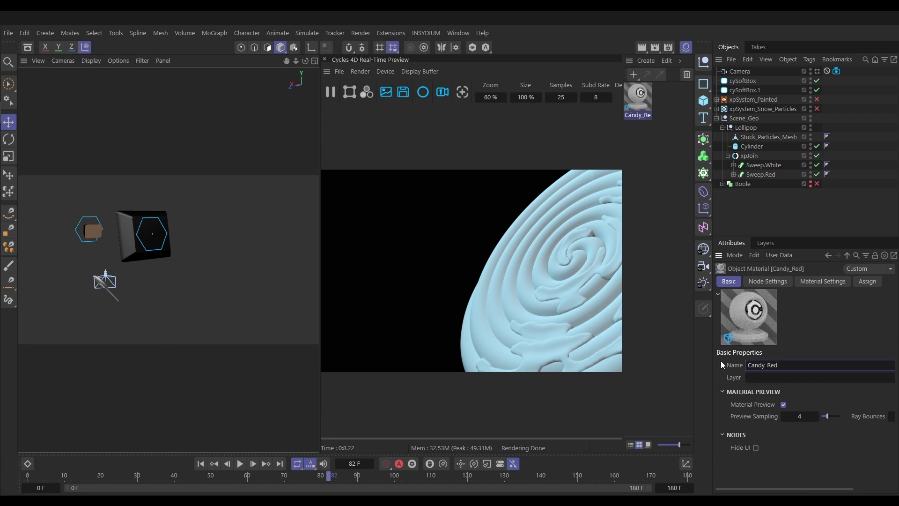
drag(640, 101, 769, 176)
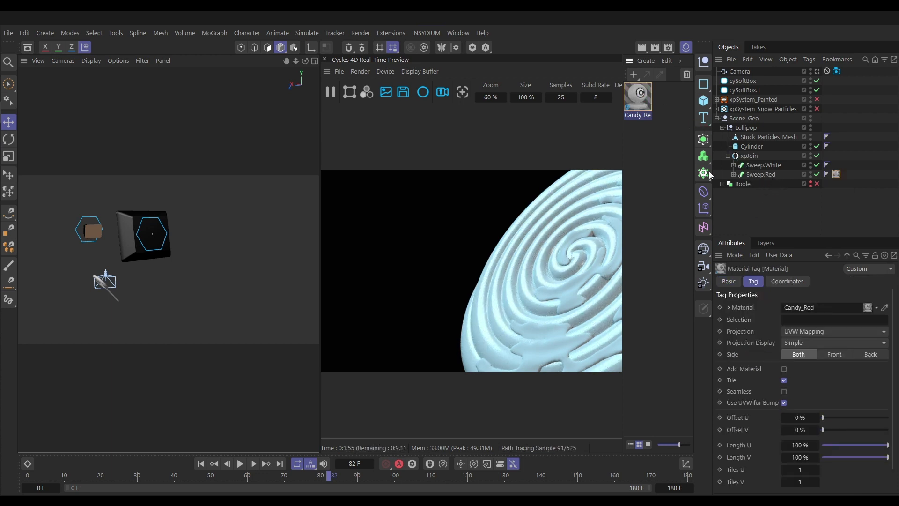
Open Candy_Red in the Node Editor and enlarge the editor so the whole Principled BSDF node fits.
double_click(644, 106)
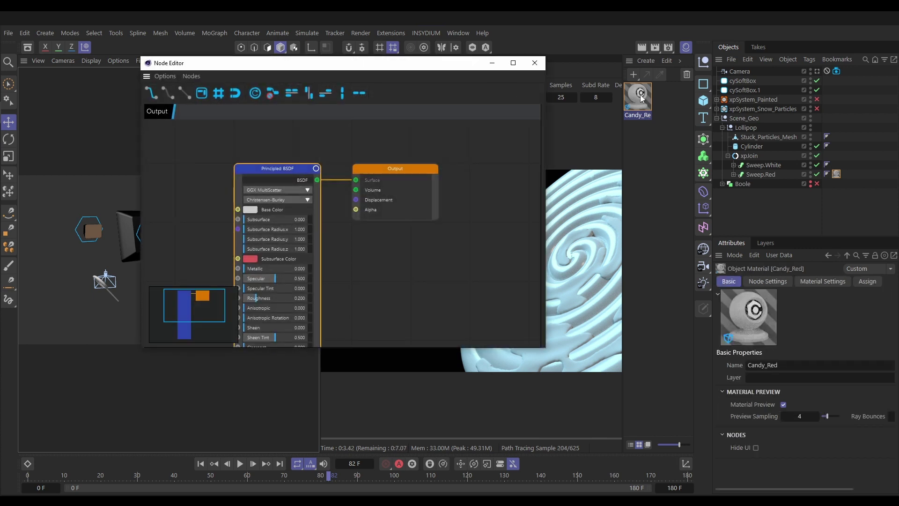
drag(300, 69, 163, 28)
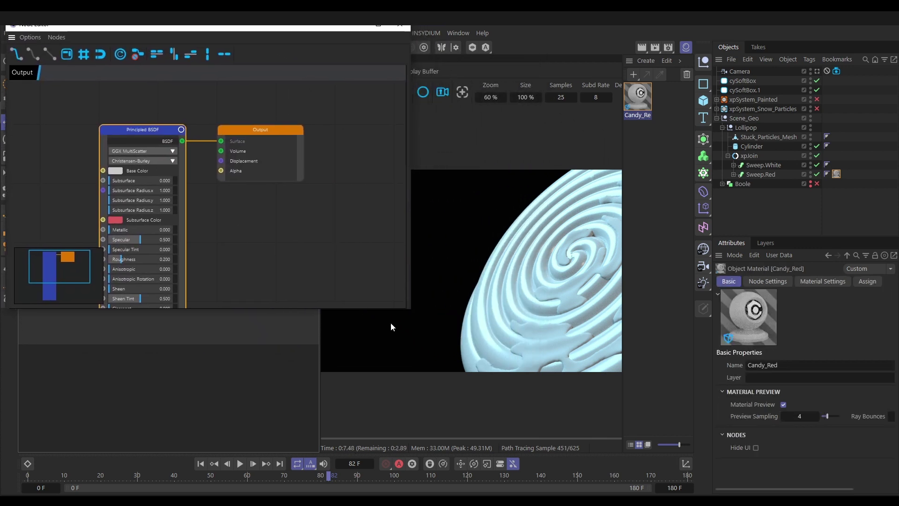
drag(397, 310, 396, 433)
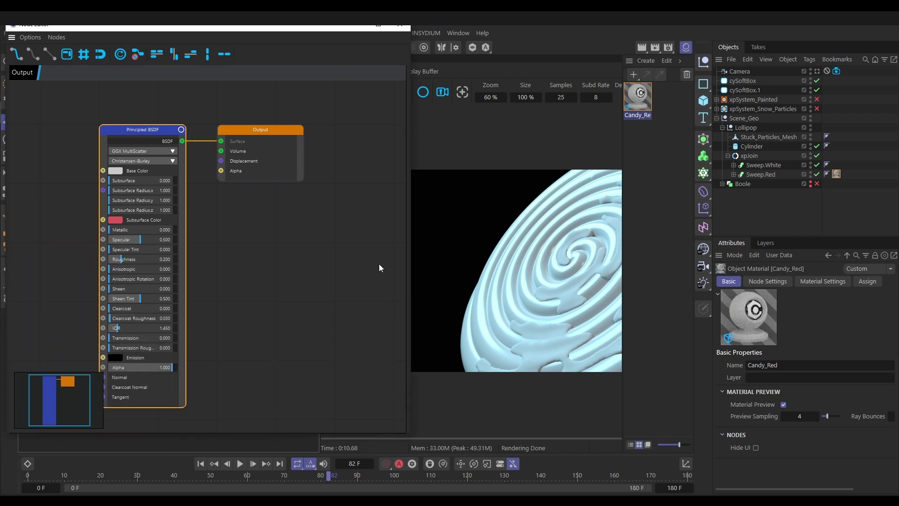
Hide the material manager and widen the real-time preview area, keeping the Node Editor beside the render.
click(686, 48)
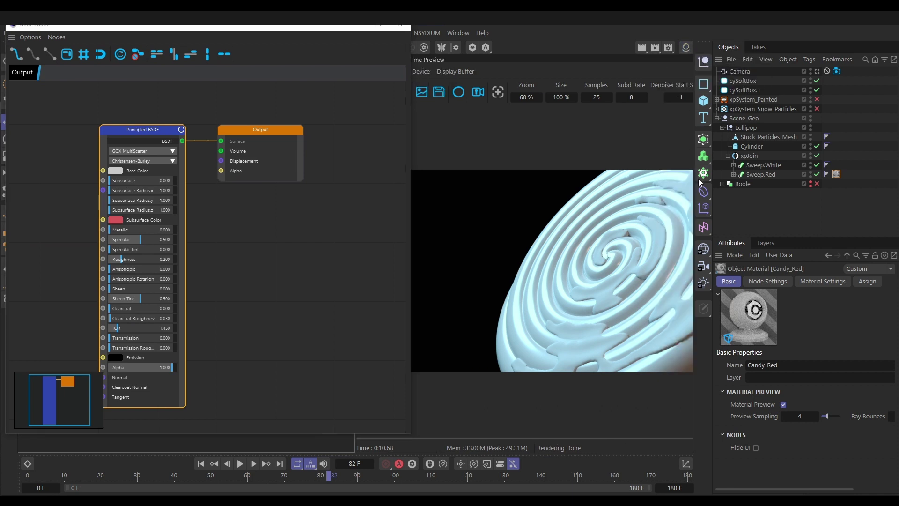
drag(712, 185, 765, 187)
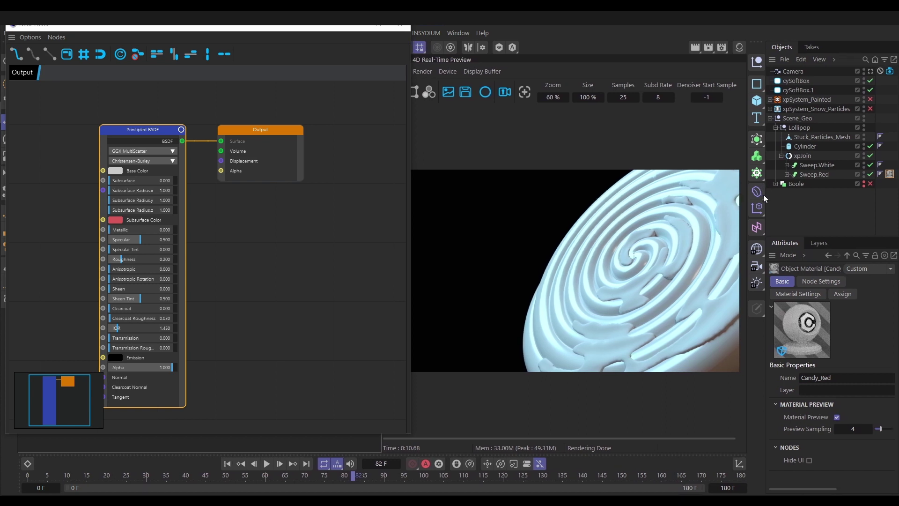
mouse_move(309, 37)
mouse_down()
mouse_move(283, 37)
mouse_move(300, 38)
mouse_up()
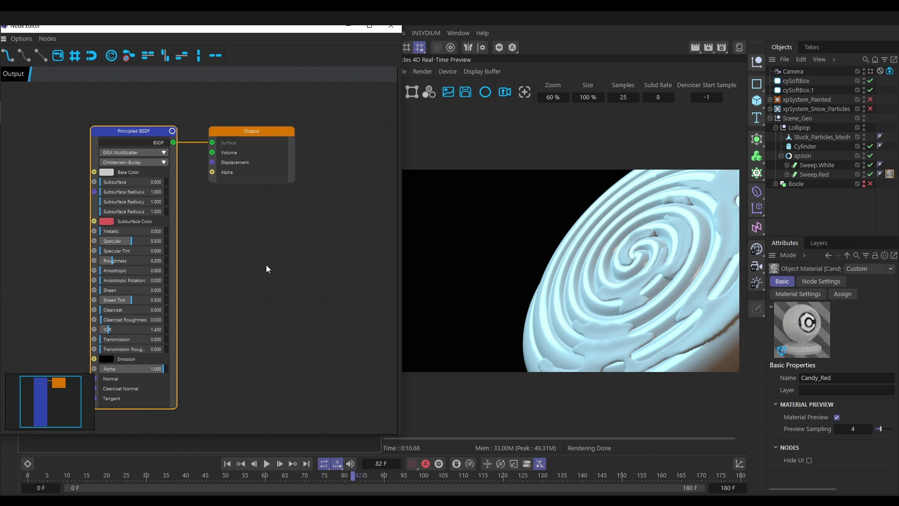
mouse_move(220, 33)
mouse_down()
mouse_move(234, 27)
mouse_move(224, 26)
mouse_up()
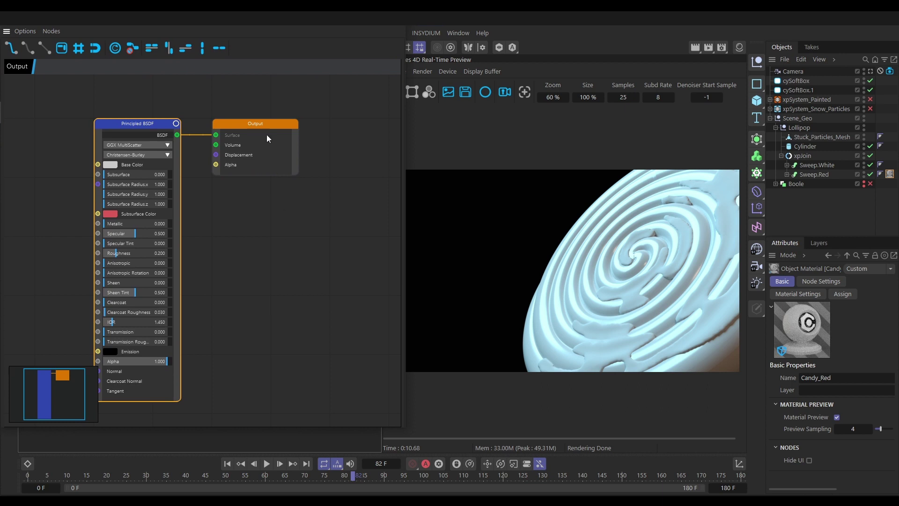
Rearrange the Output and Principled BSDF nodes and set the Base Color to red with 0° hue, 100% saturation and 95% value.
drag(263, 124, 333, 111)
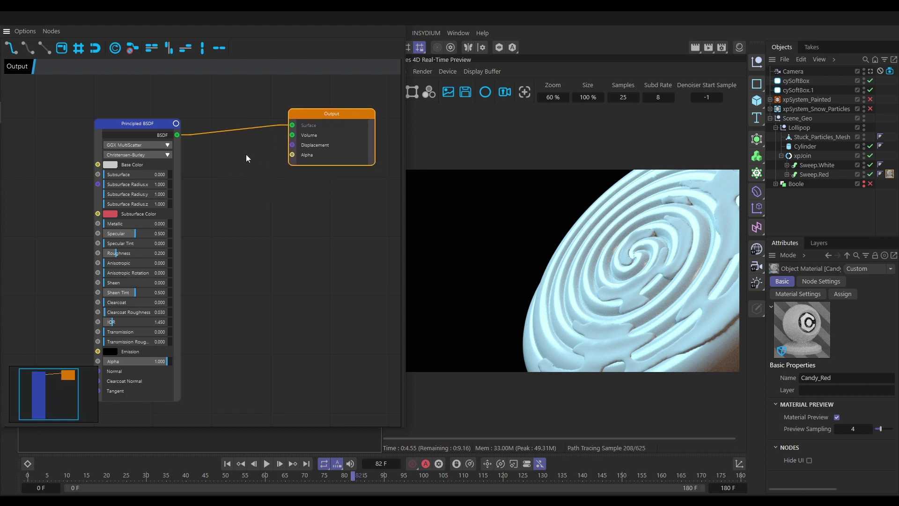
click(134, 124)
mouse_move(135, 125)
mouse_down()
mouse_move(157, 109)
mouse_move(147, 116)
mouse_up()
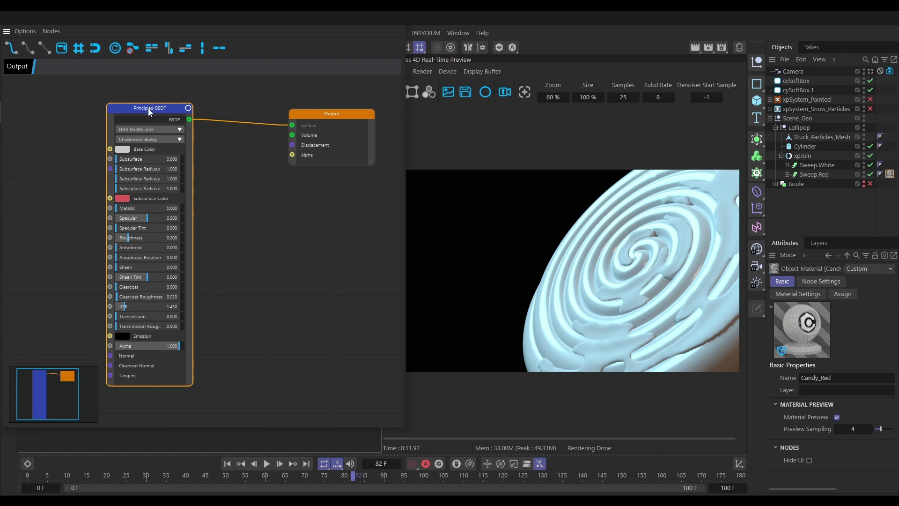
drag(148, 108, 215, 105)
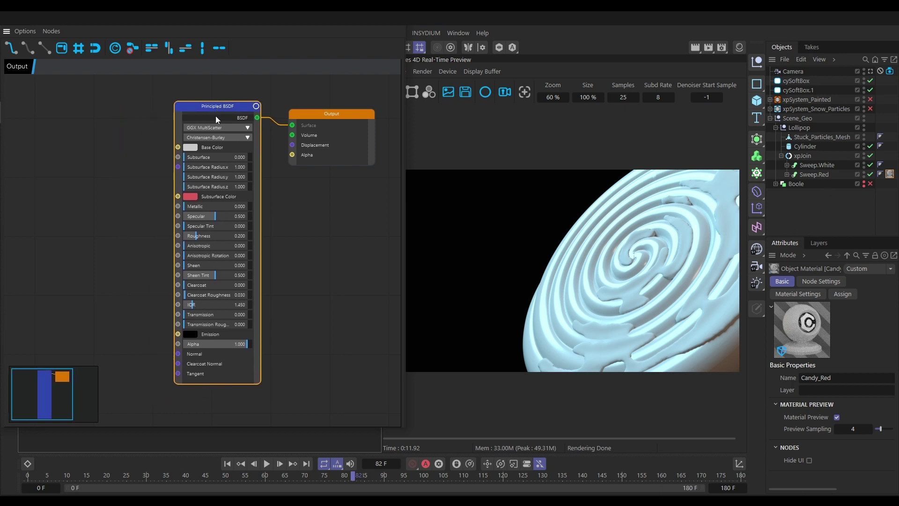
click(191, 148)
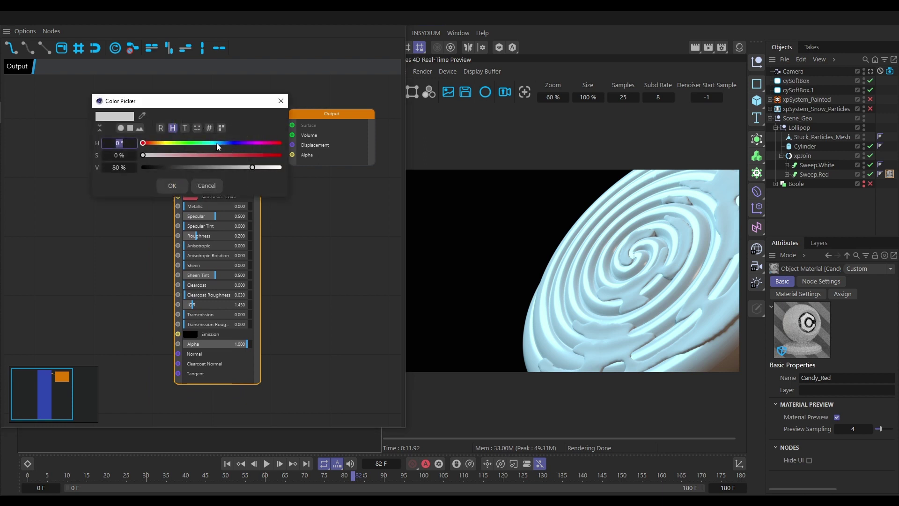
drag(195, 155, 273, 168)
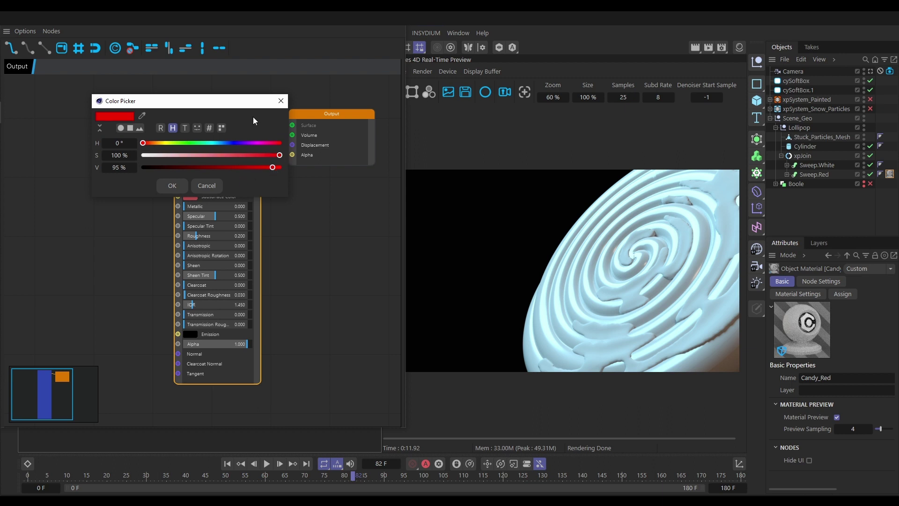
click(173, 186)
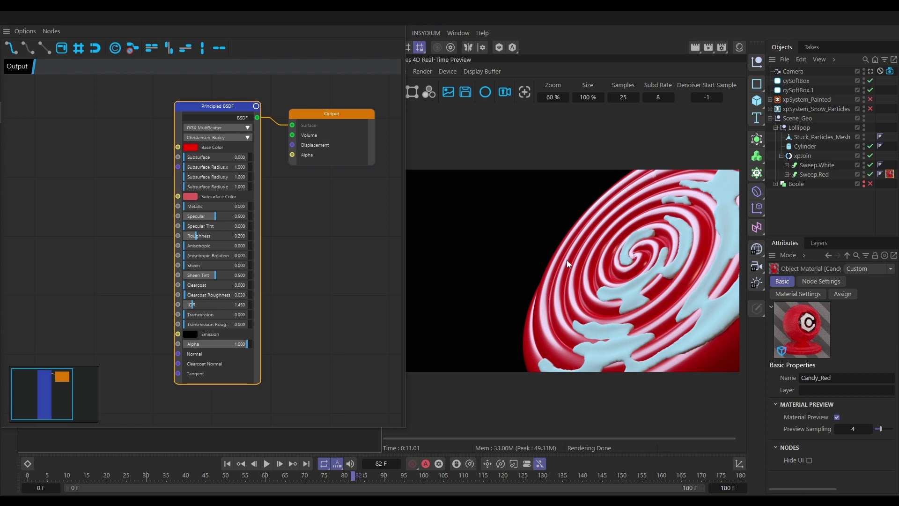
Select the xpJoin object and add a Noise Texture node beside the Principled BSDF in the Candy_Red graph, making room for it.
click(803, 156)
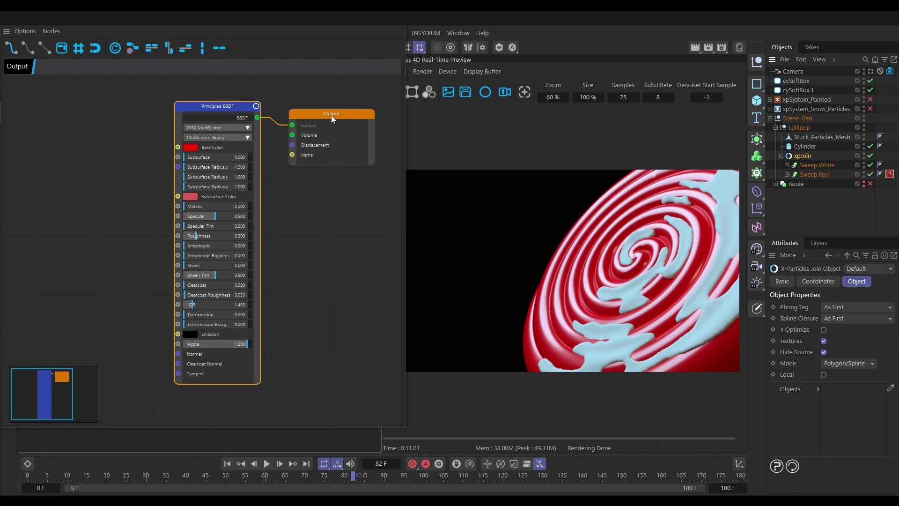
drag(330, 115, 347, 104)
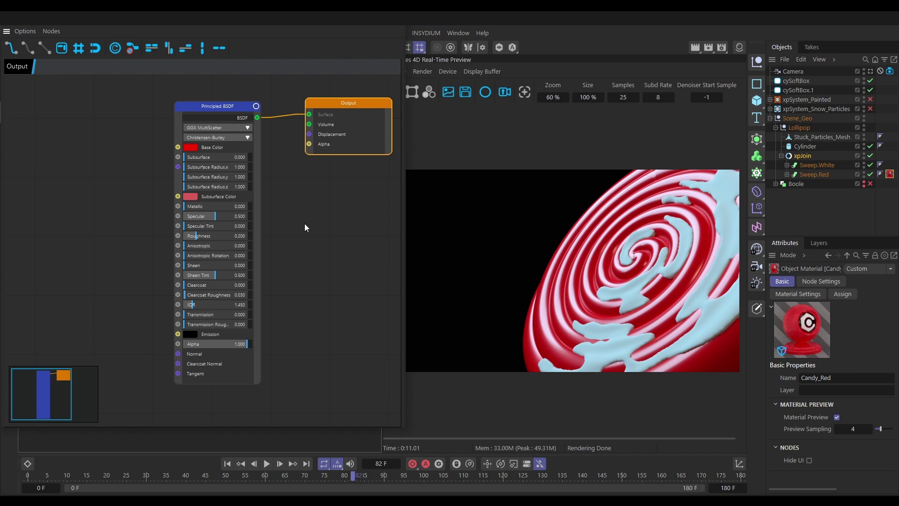
drag(216, 107, 241, 95)
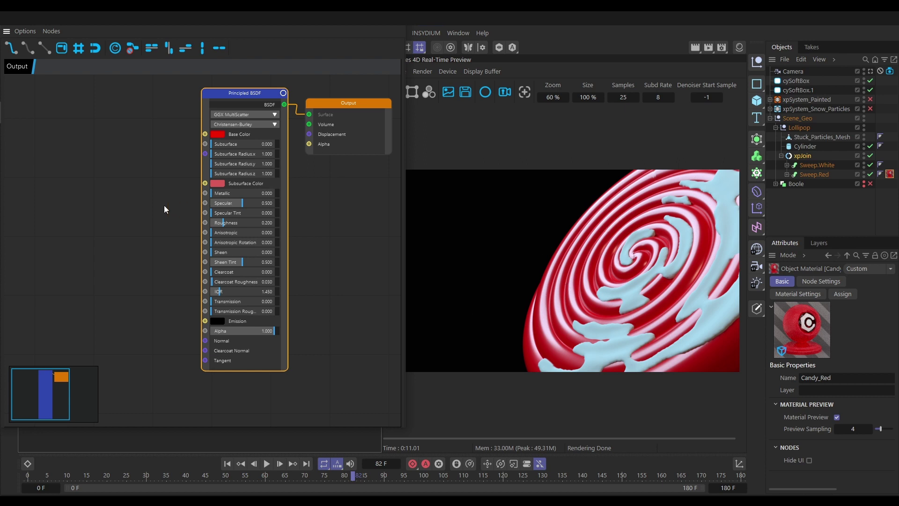
right_click(79, 139)
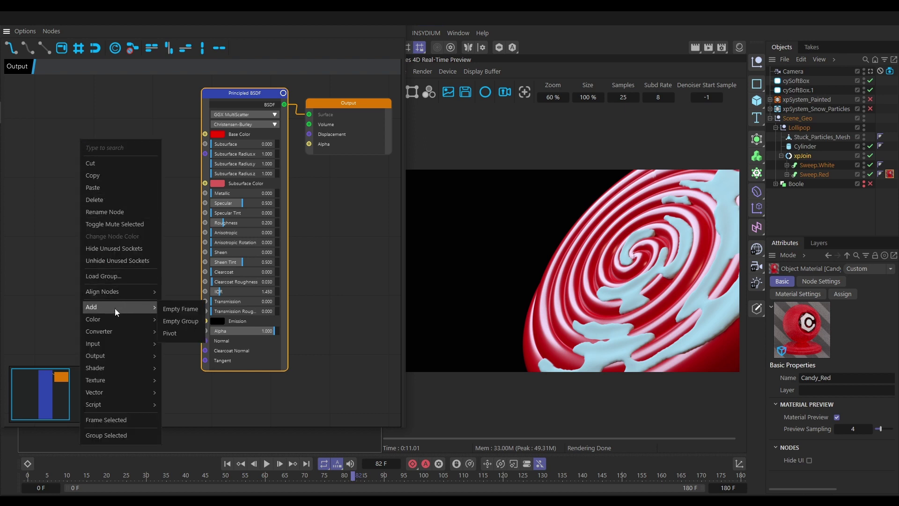
mouse_move(106, 379)
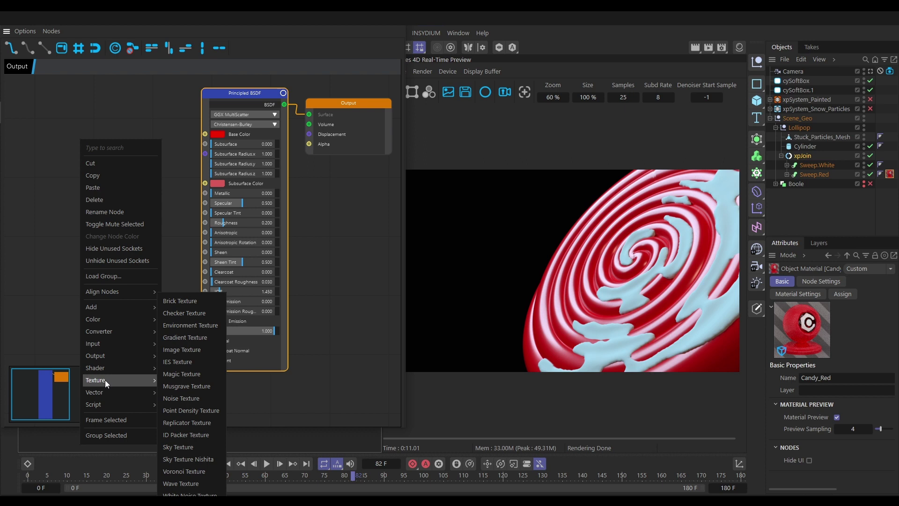
click(186, 398)
drag(125, 146, 95, 126)
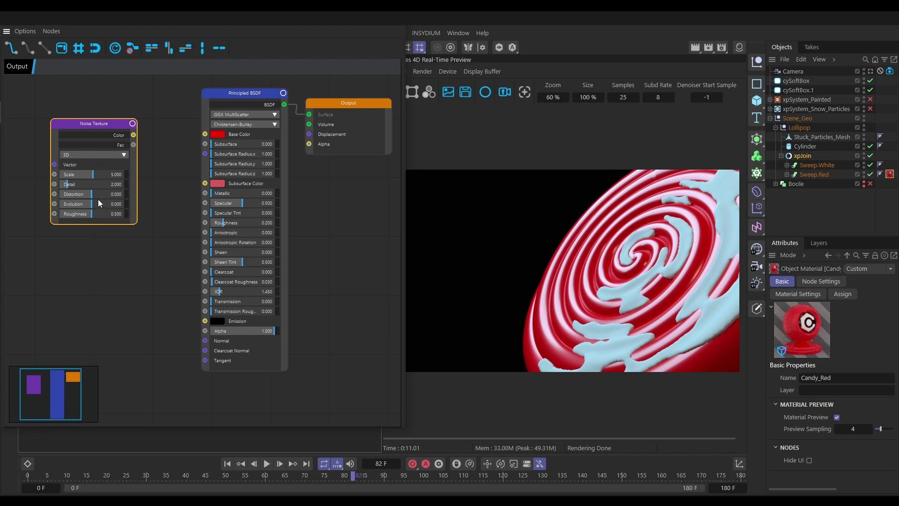
Preview the Noise Texture's Color and Fac outputs in turn on the lollipop, and return to the full material.
click(119, 135)
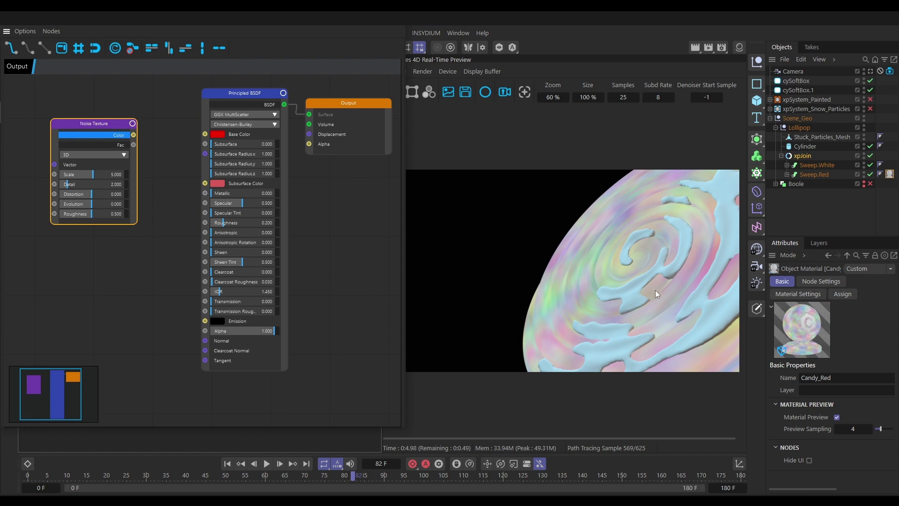
click(121, 149)
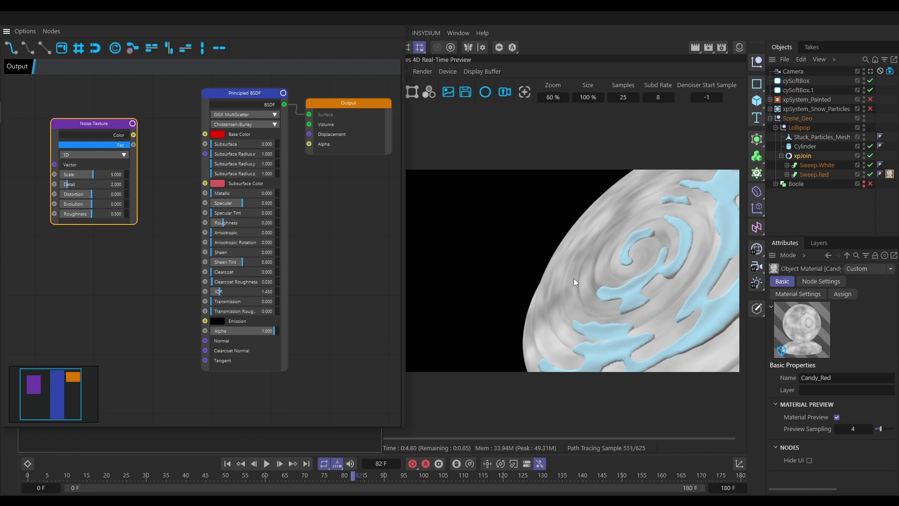
drag(94, 126, 112, 118)
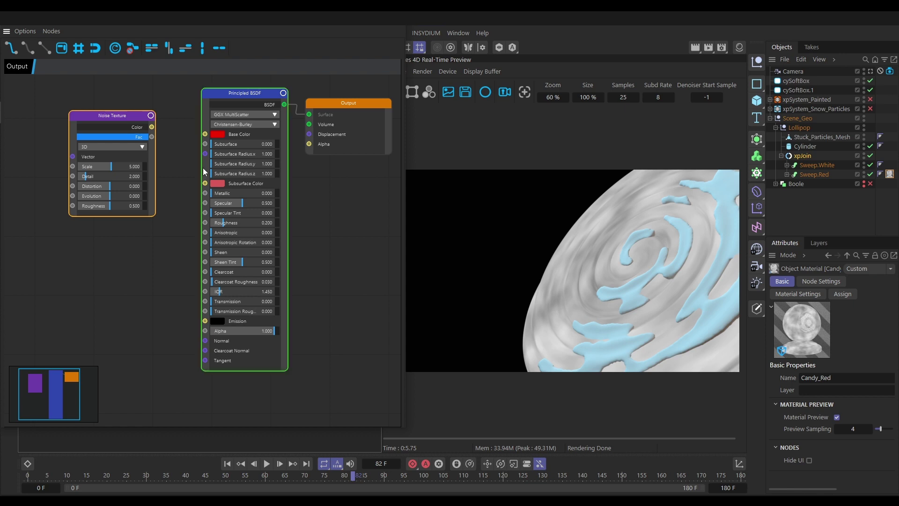
drag(108, 116, 121, 115)
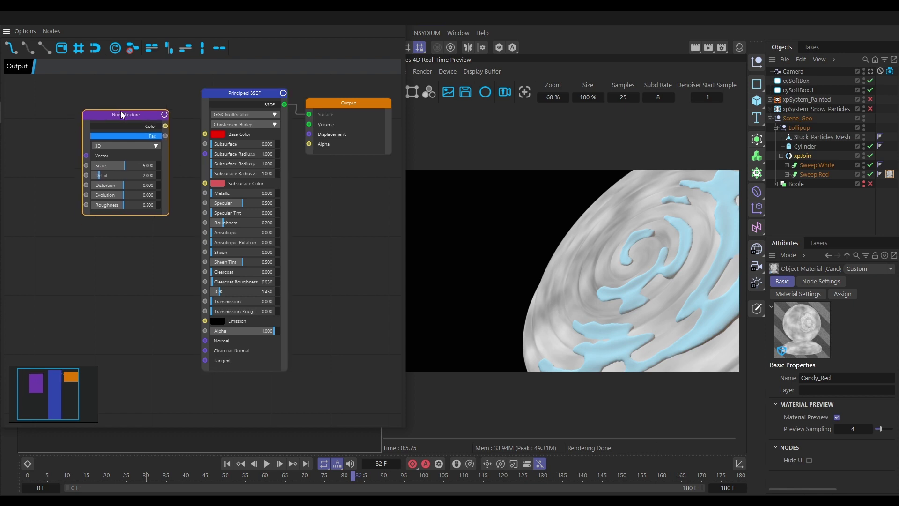
click(149, 137)
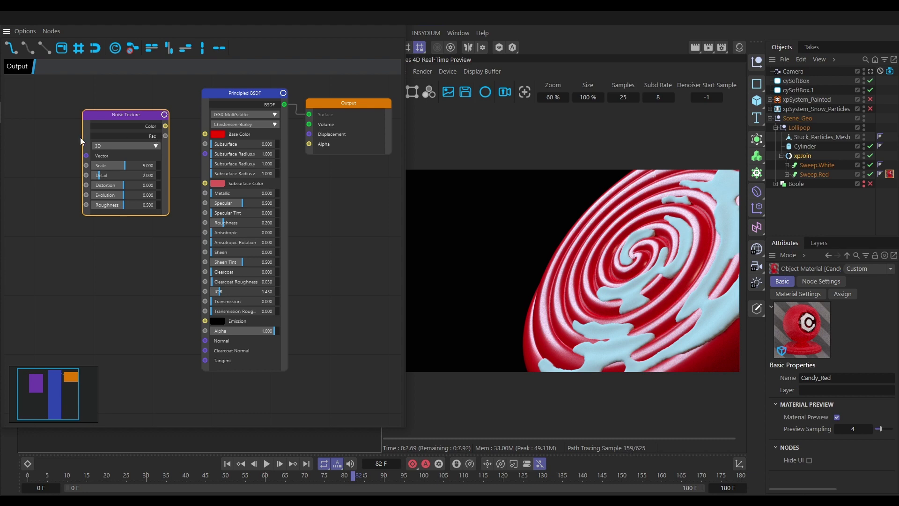
Add a Texture Coordinate node beside the Noise Texture and connect its Object output to the noise's Vector input.
right_click(27, 145)
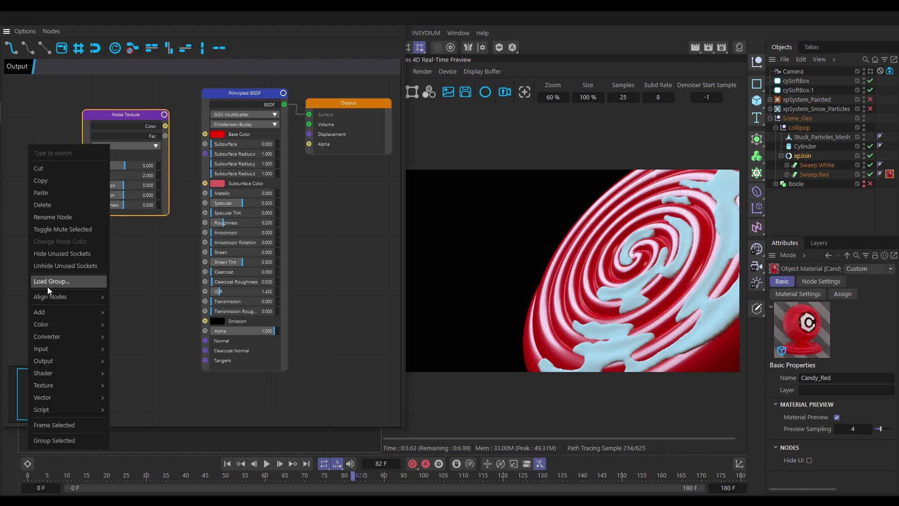
mouse_move(58, 341)
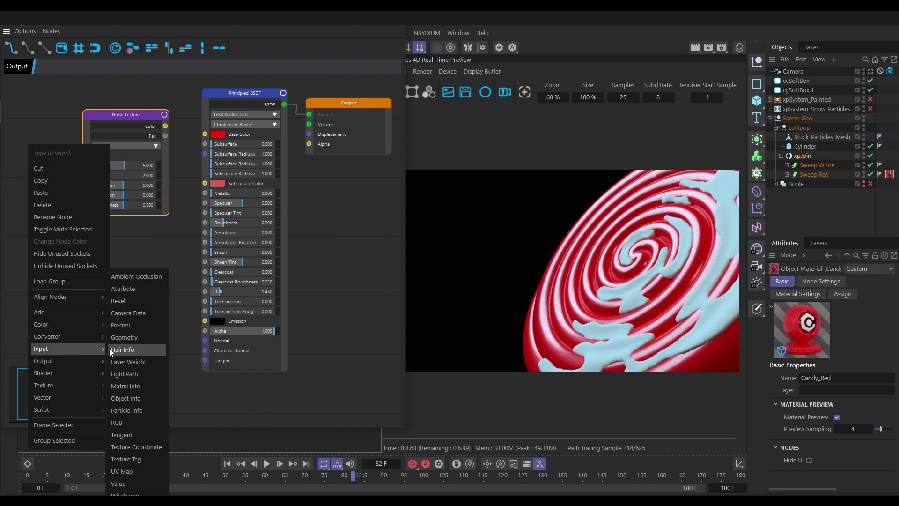
click(136, 448)
drag(70, 150, 33, 128)
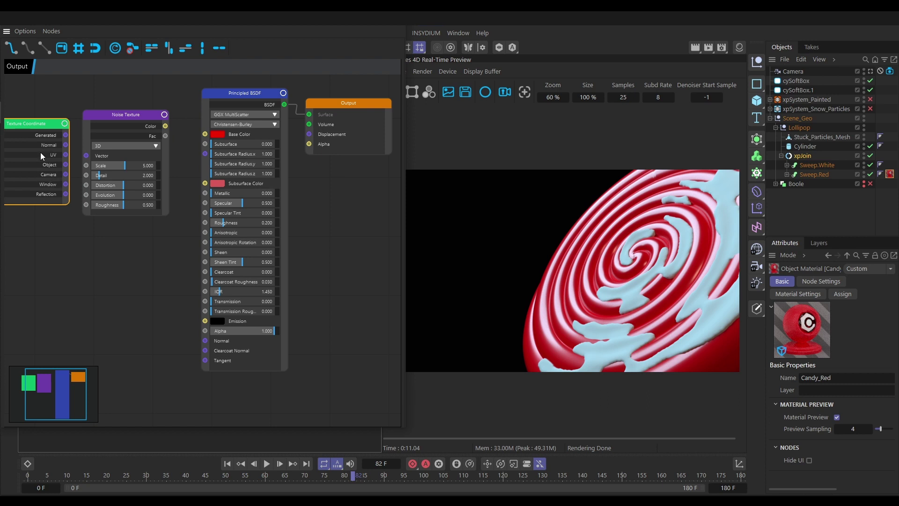
drag(44, 122, 33, 124)
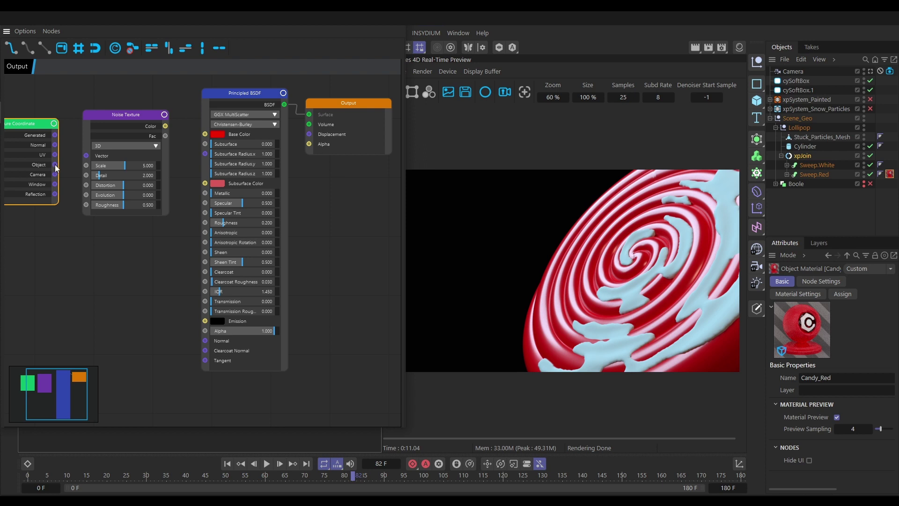
drag(57, 168, 87, 158)
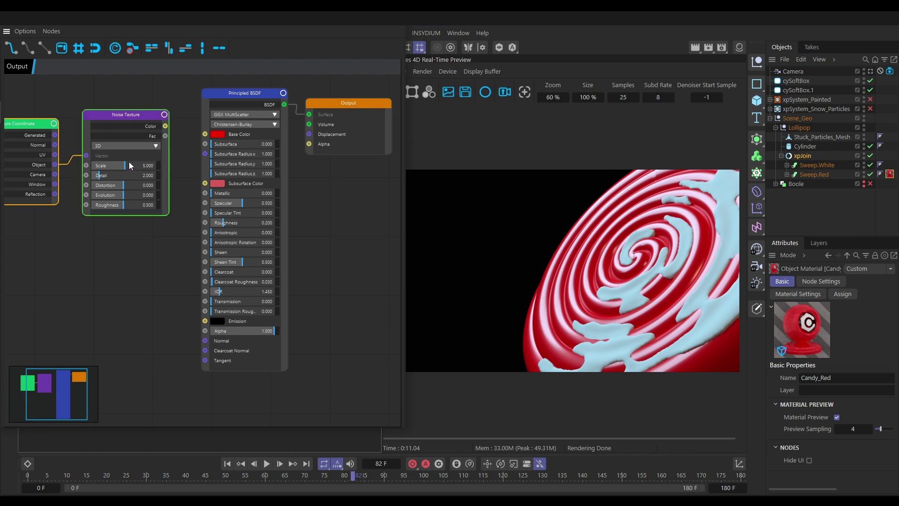
Widen the Node Editor and spread the Output, Principled BSDF and Noise Texture nodes apart, previewing the noise's Color and Fac outputs.
click(152, 126)
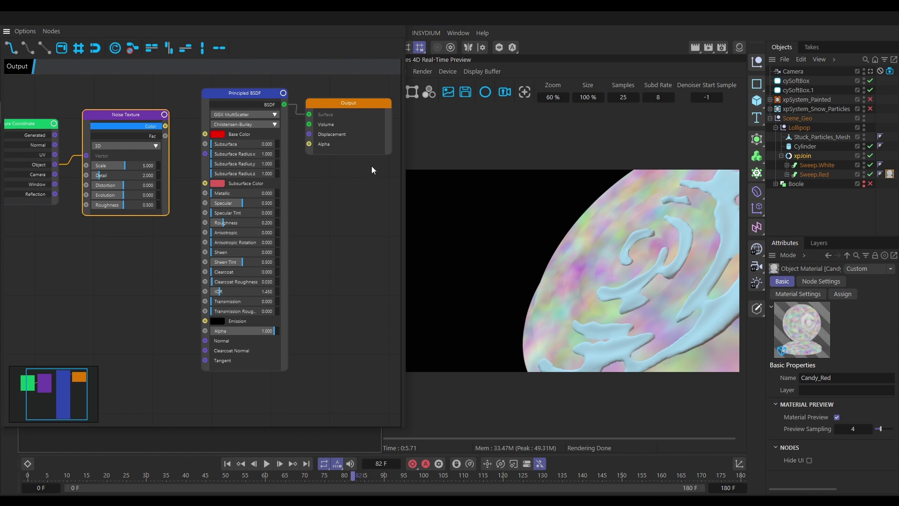
drag(406, 147, 510, 145)
drag(364, 106, 454, 101)
drag(245, 98, 338, 117)
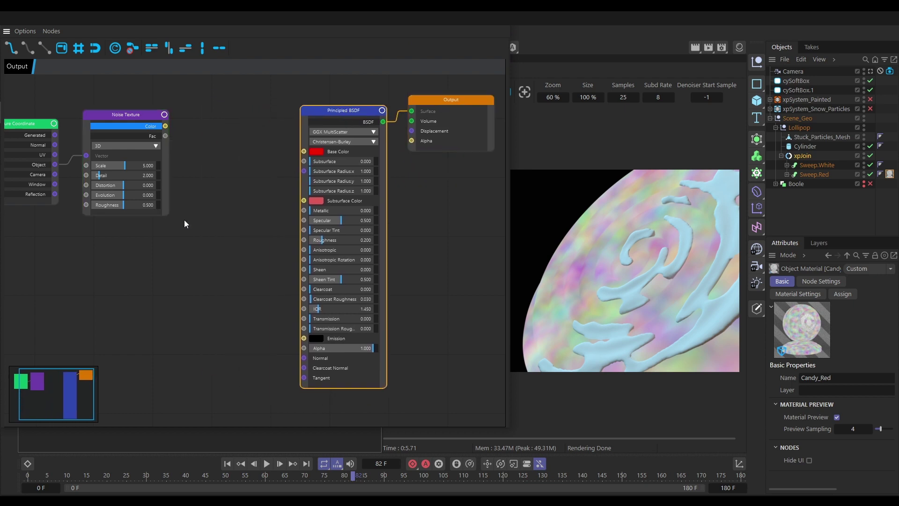
drag(150, 124, 142, 113)
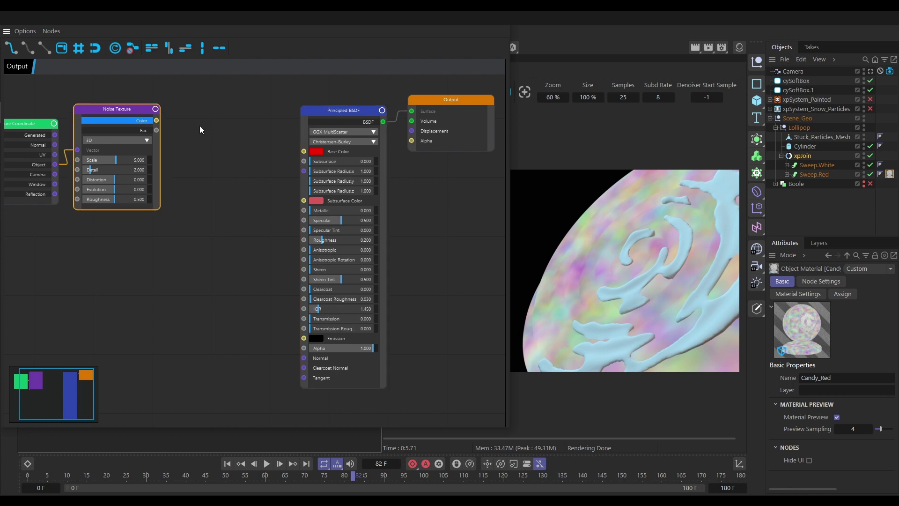
click(148, 121)
click(144, 129)
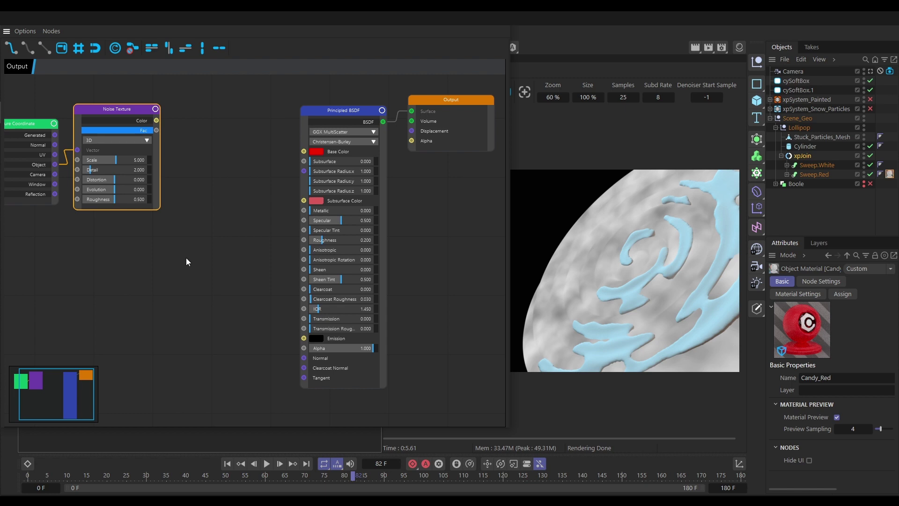
Add a Bump node, end the Fac preview, and wire the noise's Fac into Height and the bump into the Principled BSDF's Normal.
right_click(197, 203)
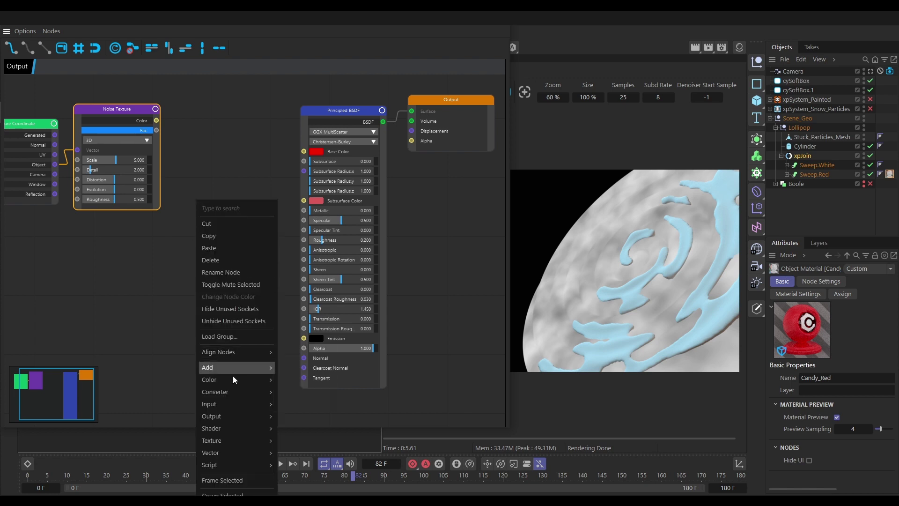
mouse_move(218, 455)
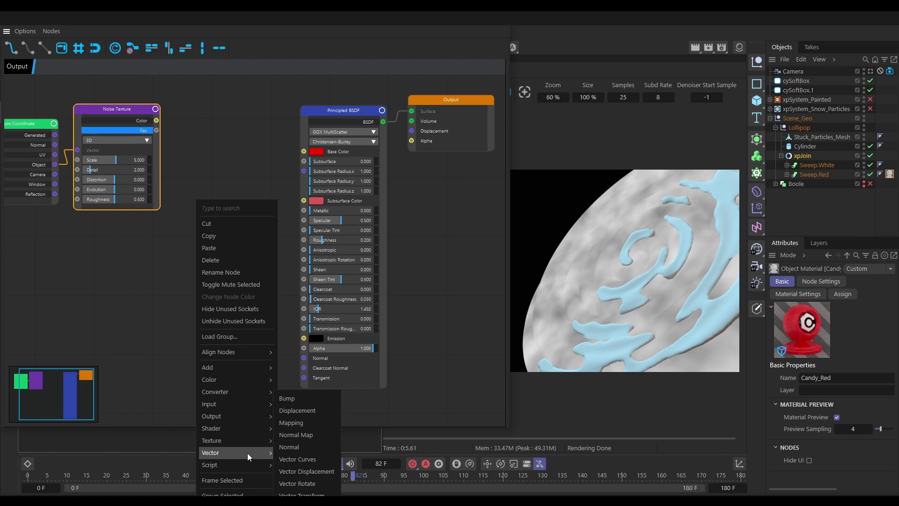
click(291, 399)
drag(240, 205, 223, 226)
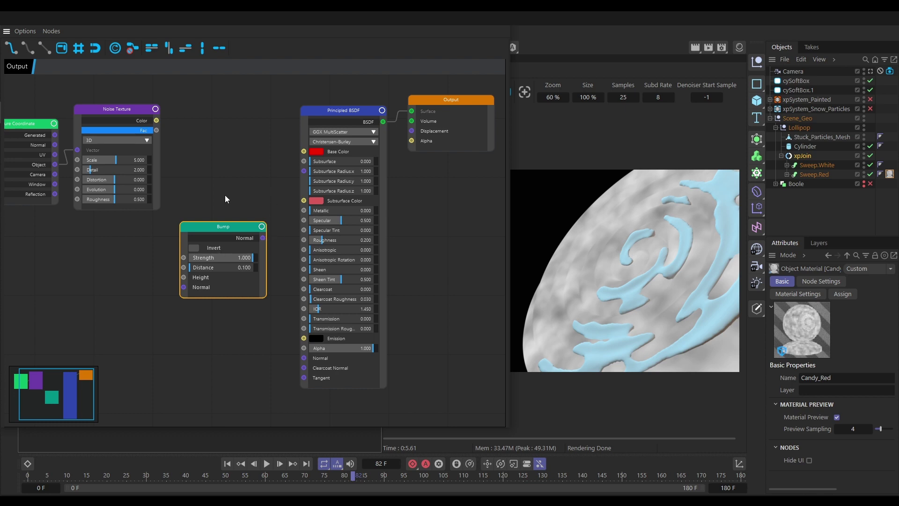
click(147, 131)
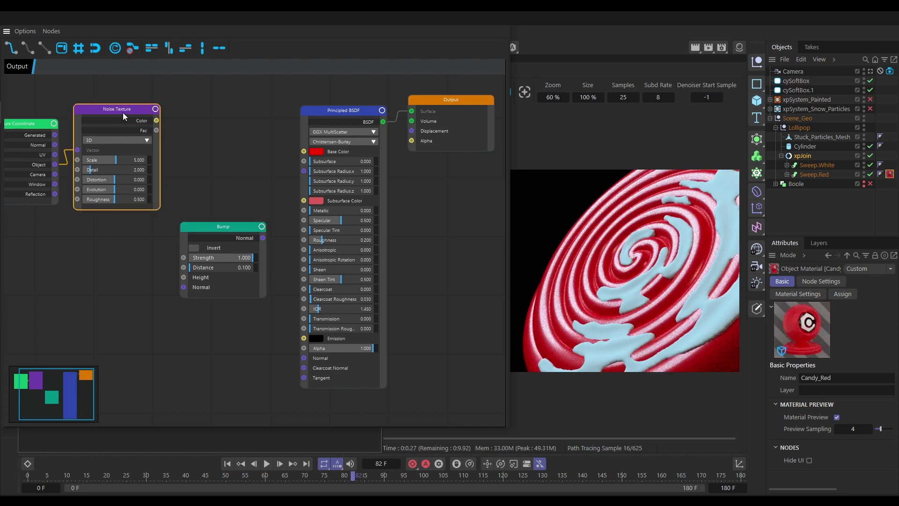
drag(156, 131, 181, 279)
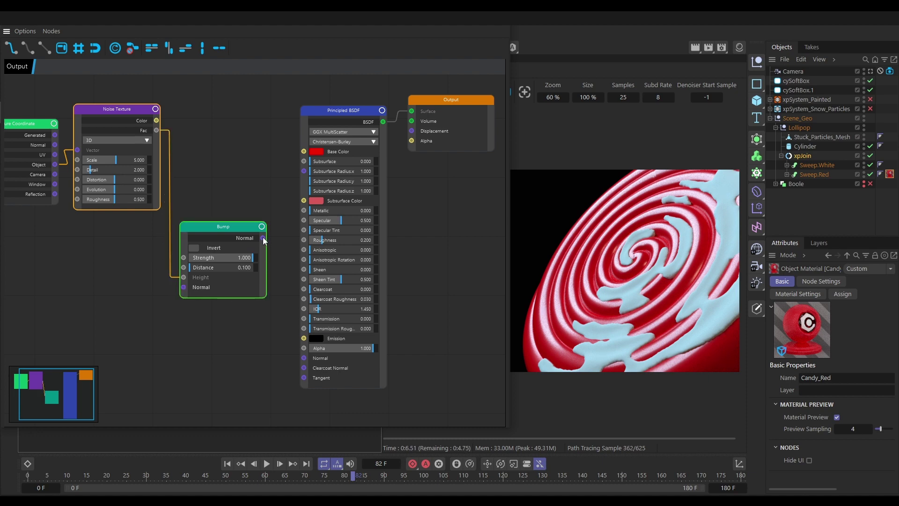
drag(262, 238, 302, 358)
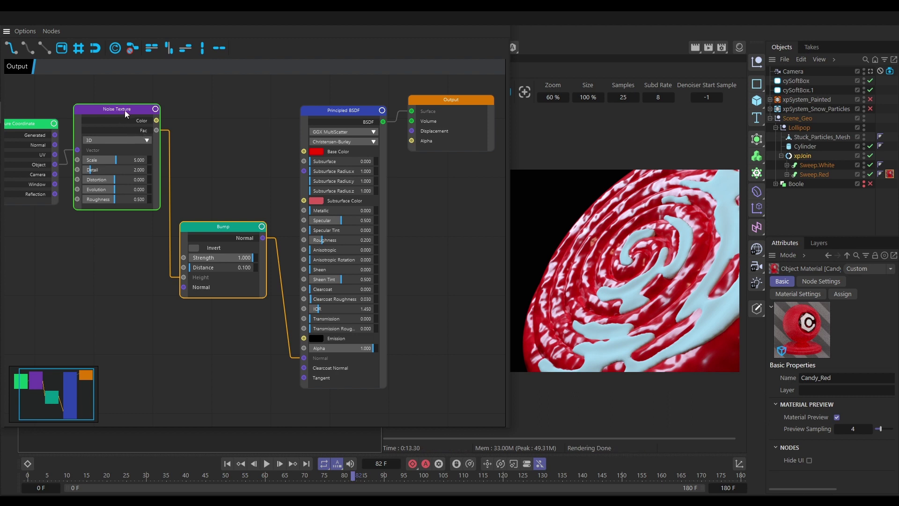
Insert a Color Ramp node between the Noise Texture's Fac output and the Bump's Height input, making room and previewing the Fac output.
click(145, 134)
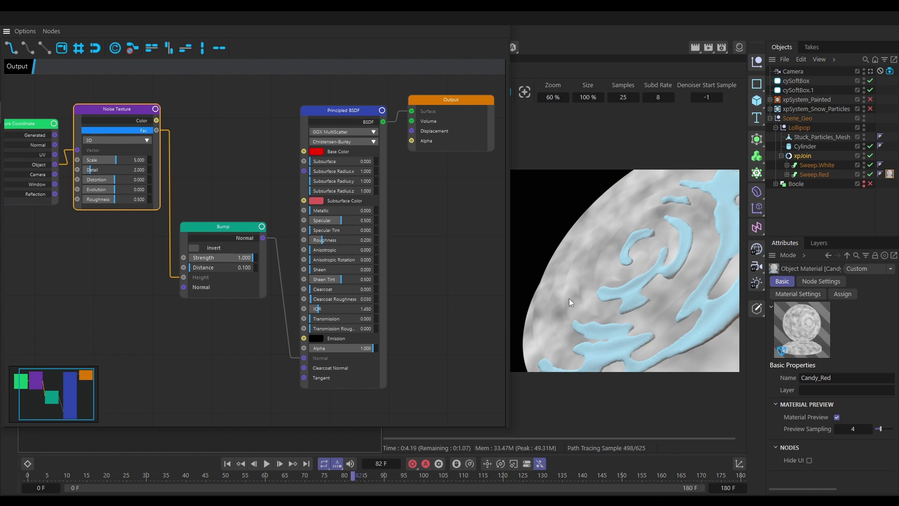
drag(227, 229, 241, 278)
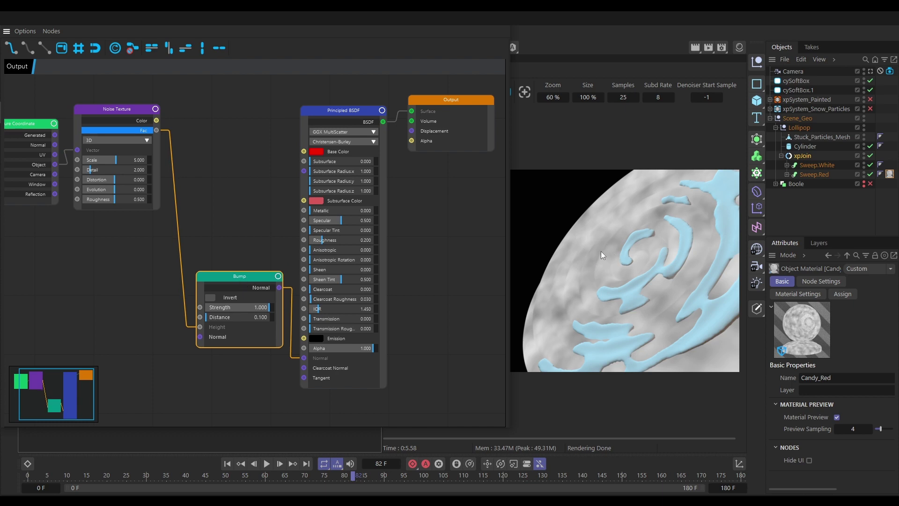
drag(108, 111, 103, 99)
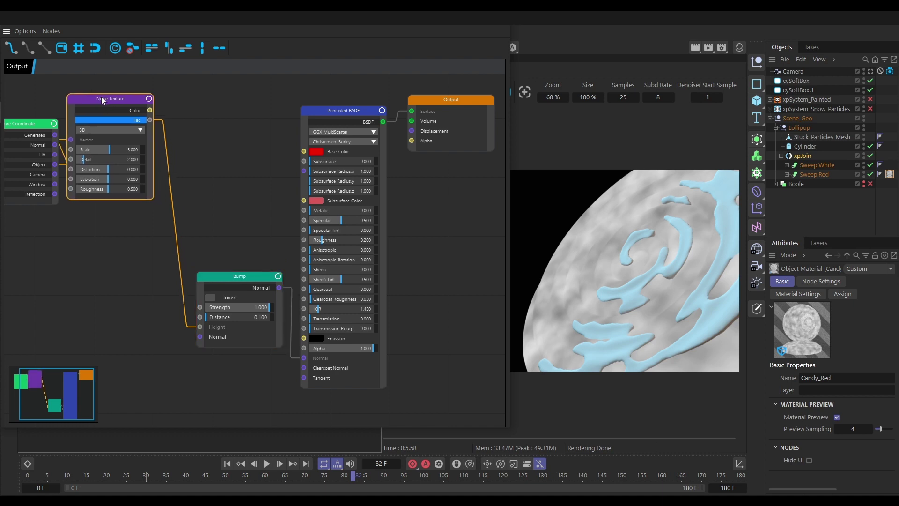
right_click(196, 101)
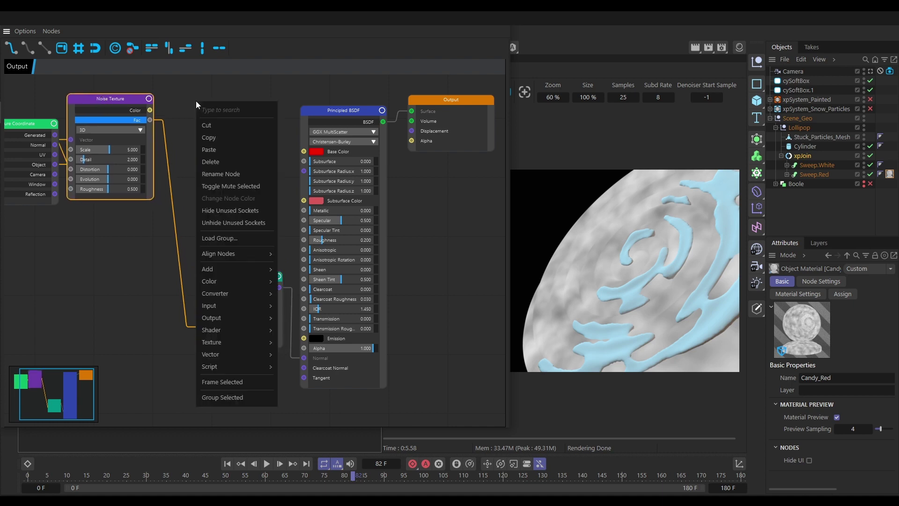
mouse_move(241, 282)
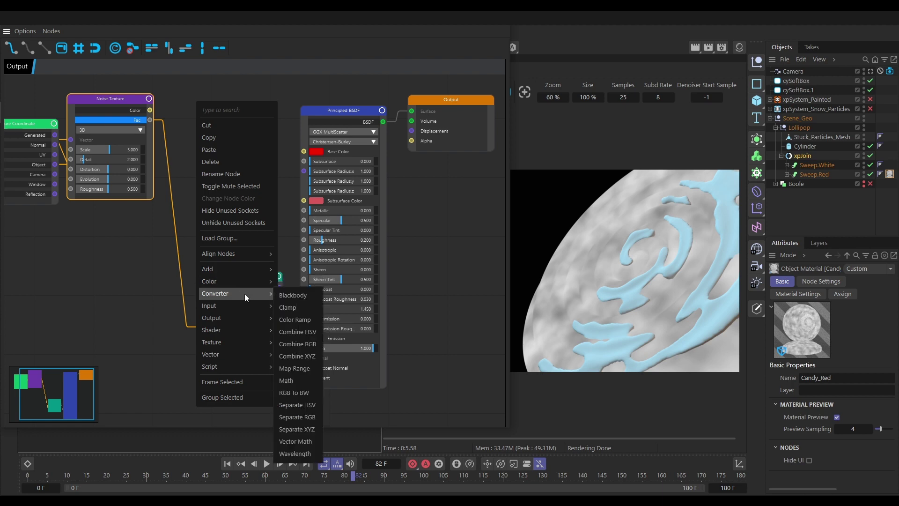
click(288, 318)
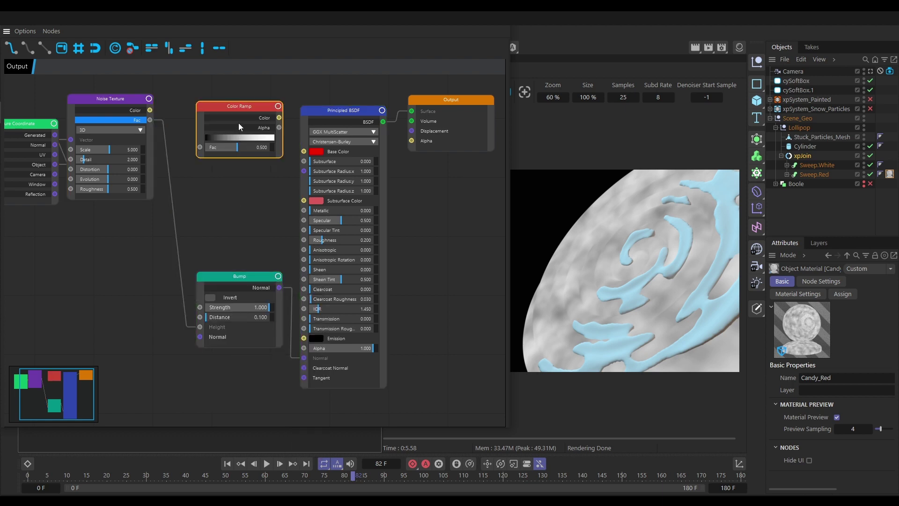
drag(206, 115, 190, 154)
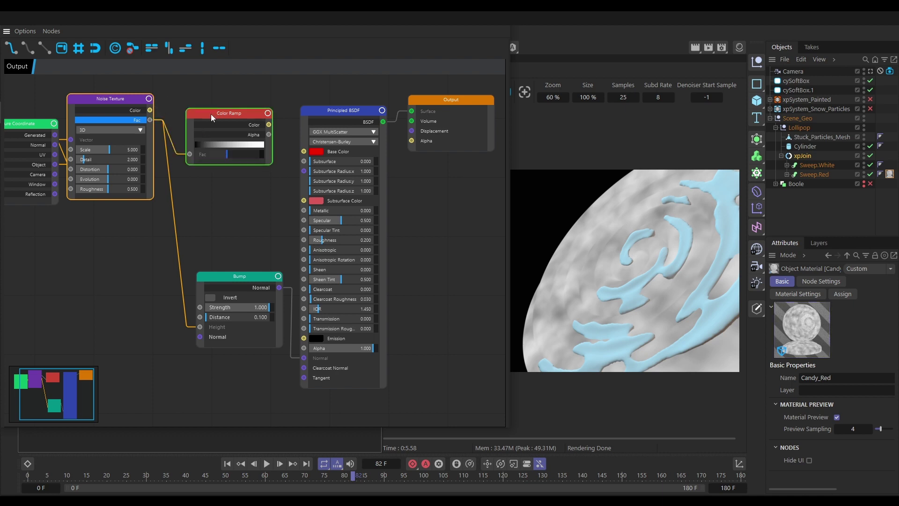
drag(220, 110, 194, 328)
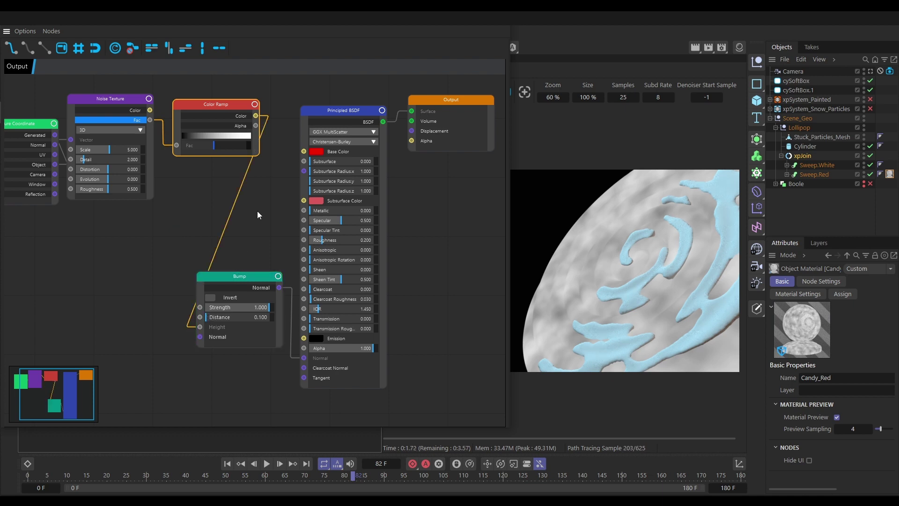
Compare the Color Ramp's Color output with the full material and the noise's Fac output, ending on the ramp preview.
click(242, 117)
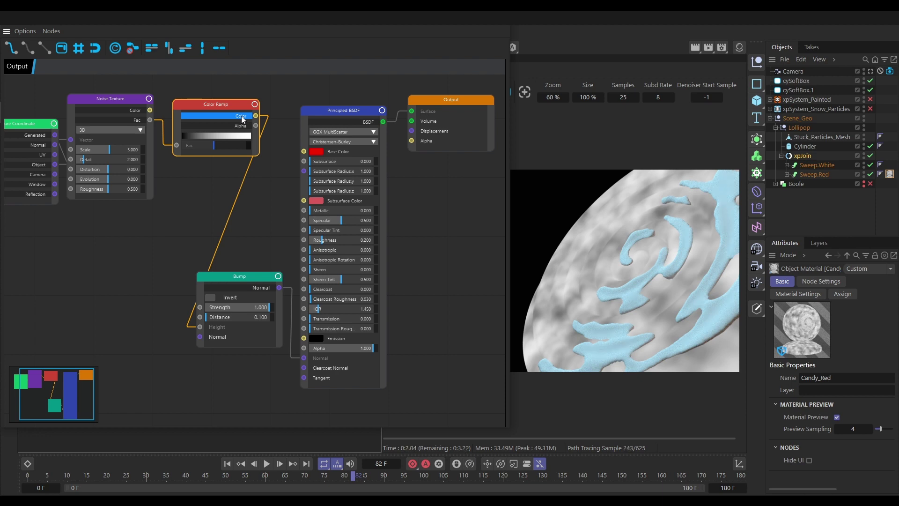
click(242, 117)
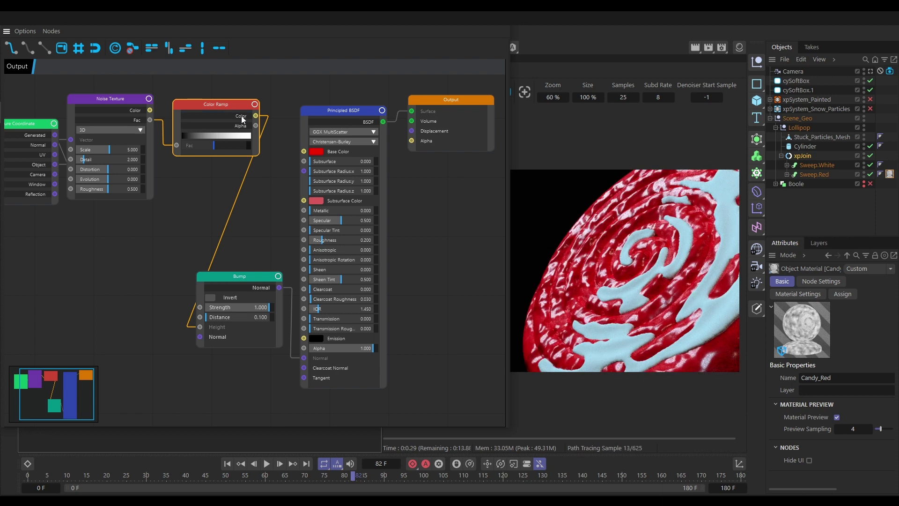
click(241, 117)
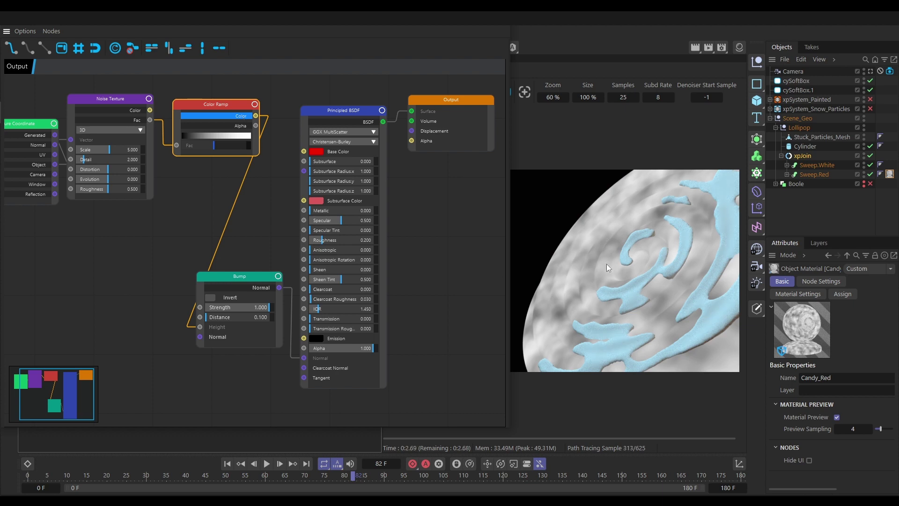
click(138, 123)
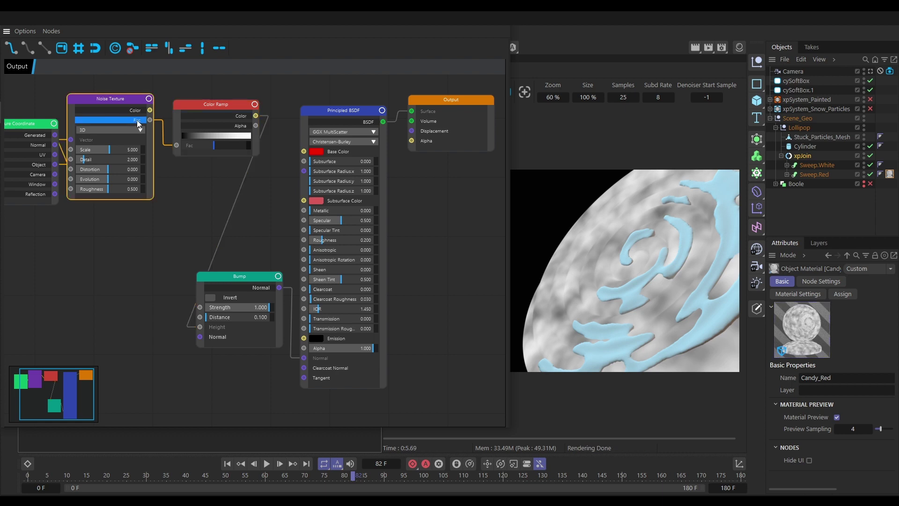
click(241, 116)
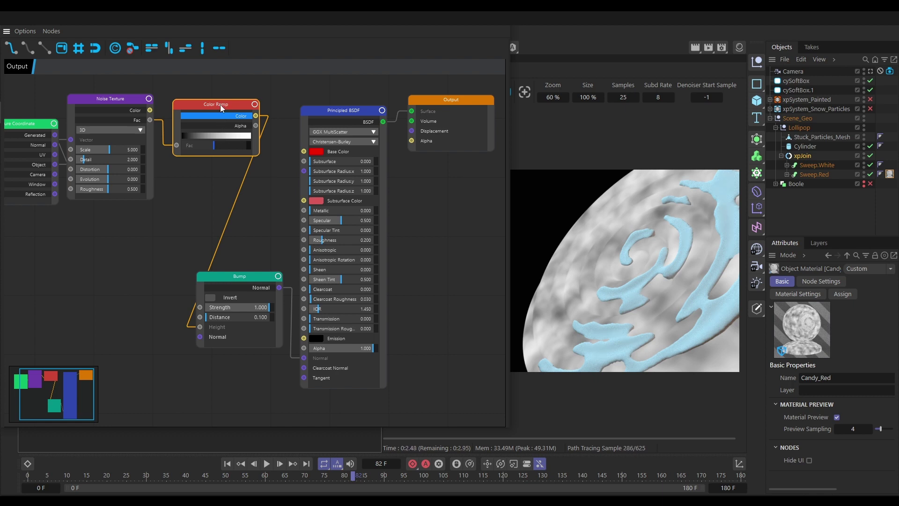
Increase the Color Ramp's contrast in its widened node settings, moving the black knot nearly to the middle and the white to about three quarters.
drag(220, 105, 217, 100)
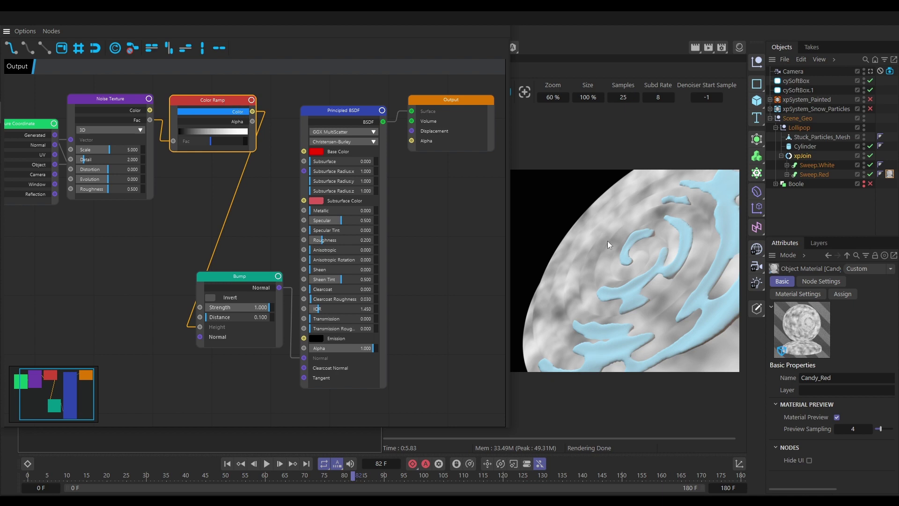
click(825, 282)
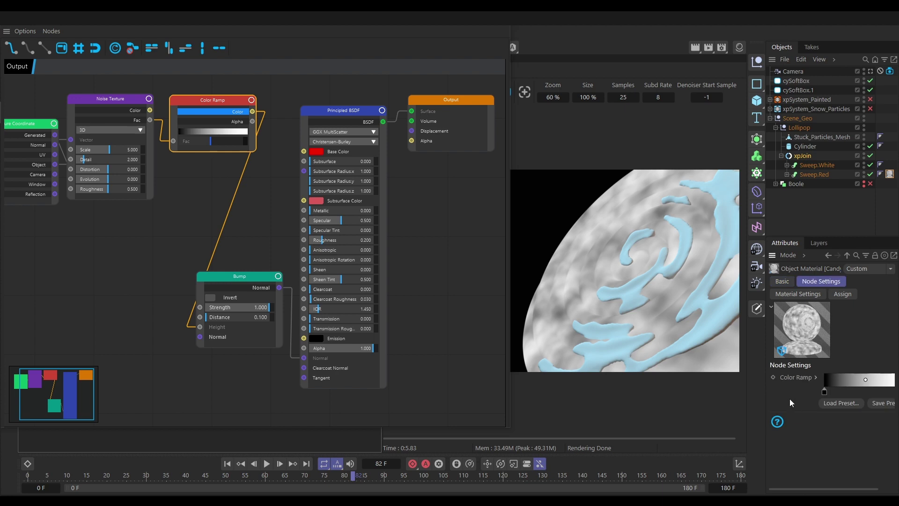
drag(768, 398, 708, 398)
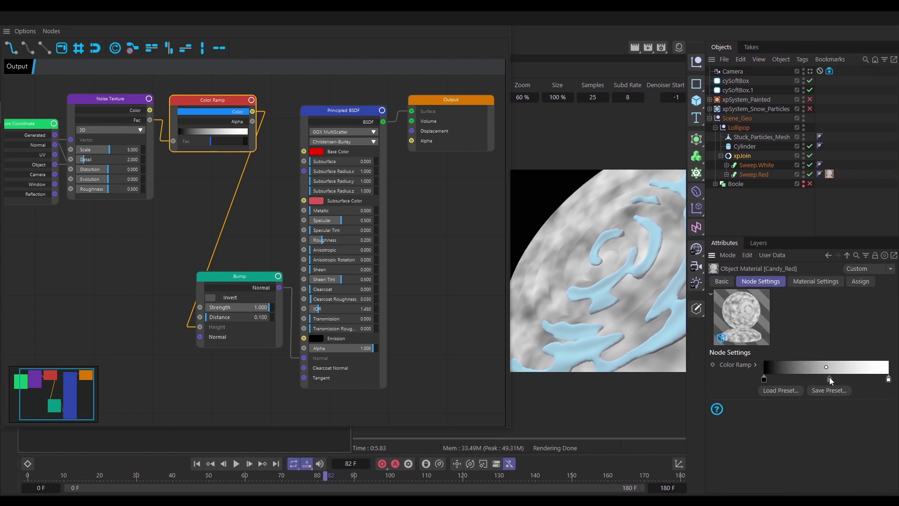
drag(764, 379, 790, 382)
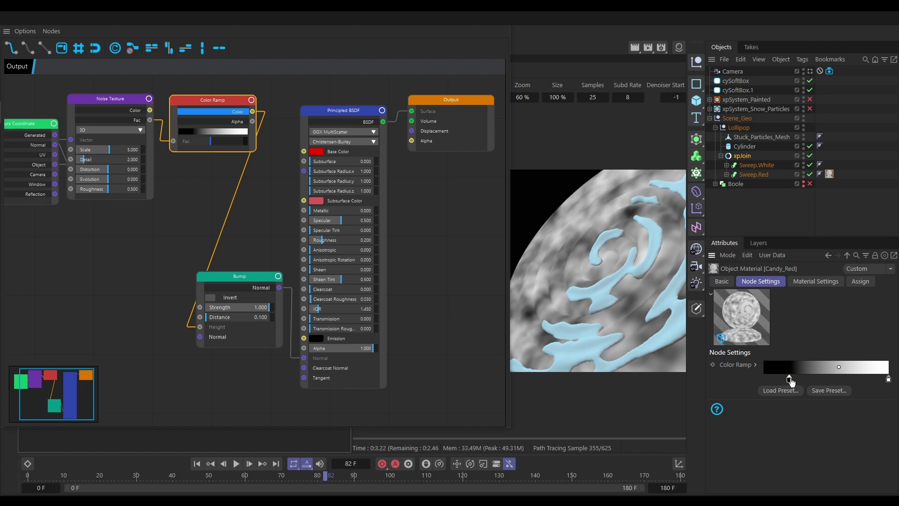
drag(790, 379, 804, 380)
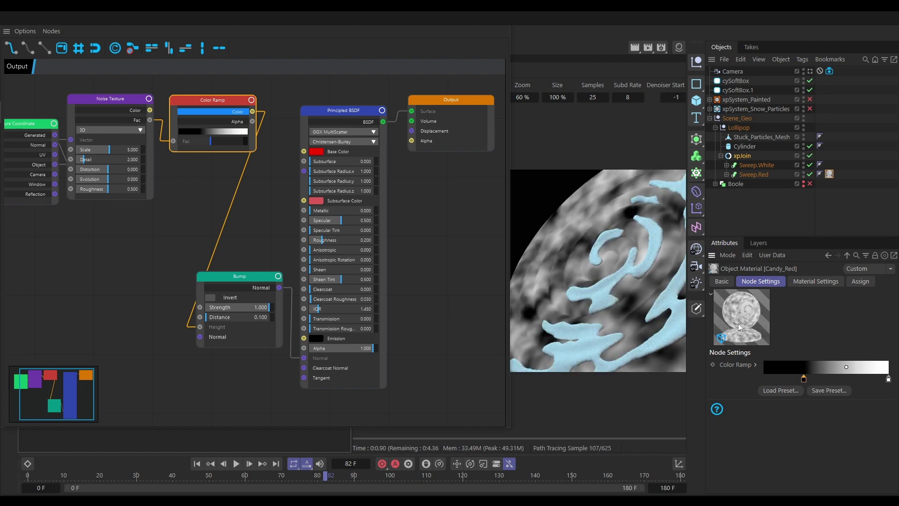
drag(889, 380, 862, 379)
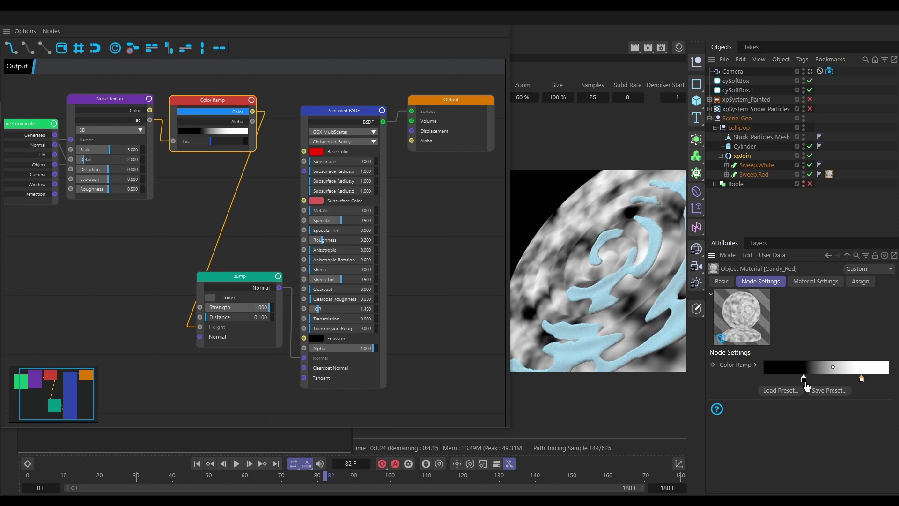
drag(804, 380, 819, 381)
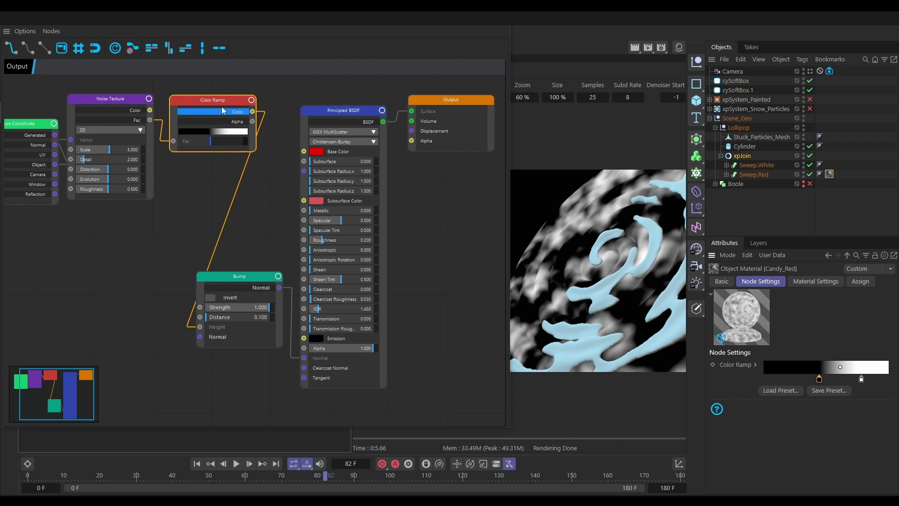
Raise the Noise Texture's Detail to 16, checking the Color Ramp's Color output against the full material.
double_click(239, 113)
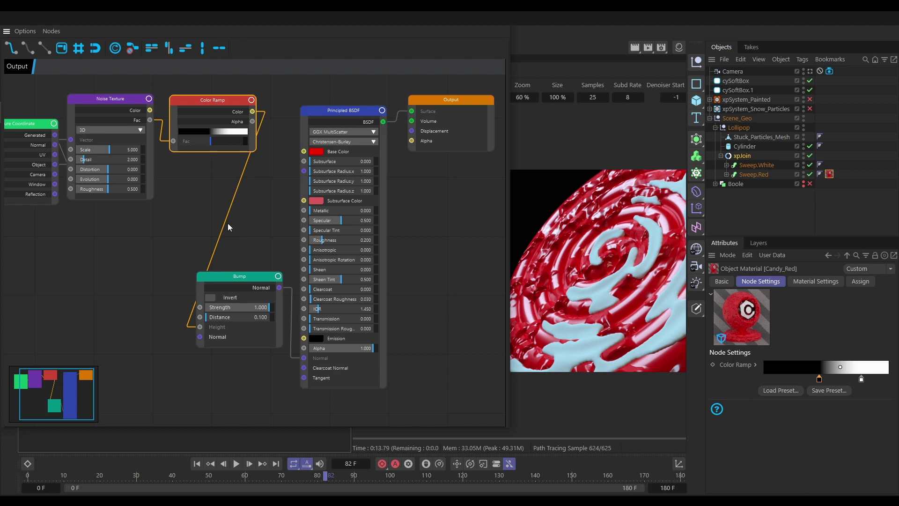
click(236, 112)
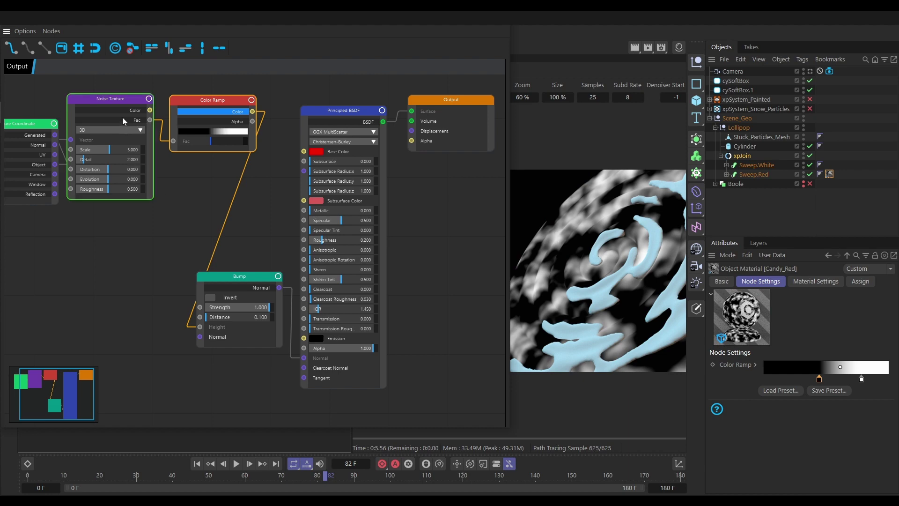
drag(84, 160, 145, 162)
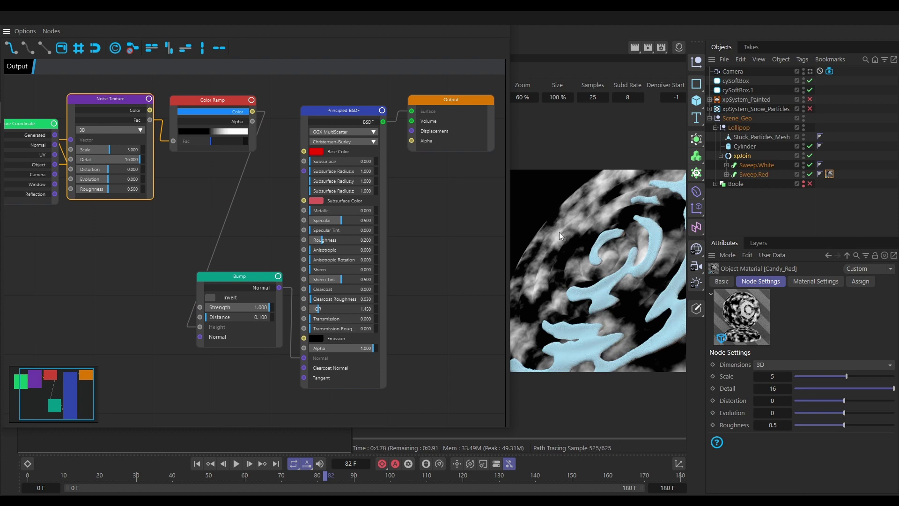
click(212, 100)
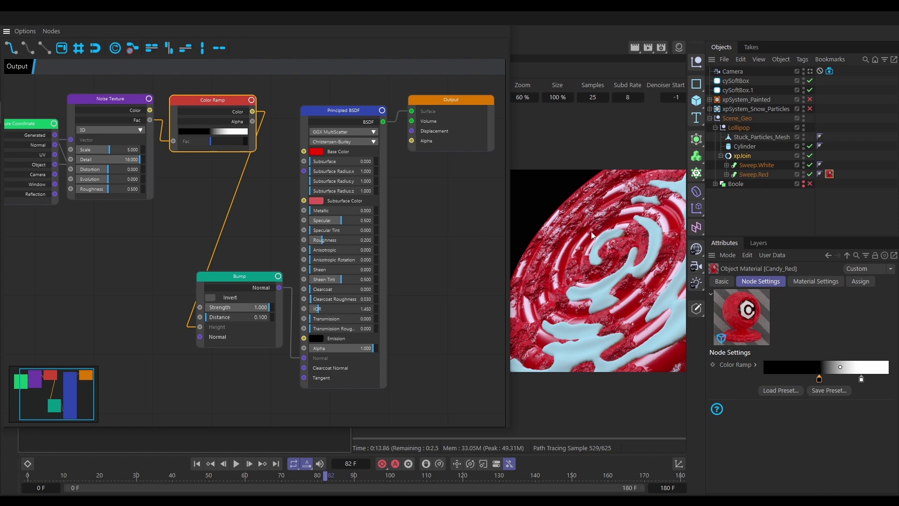
Set the Bump node's Strength to 0.2.
click(239, 277)
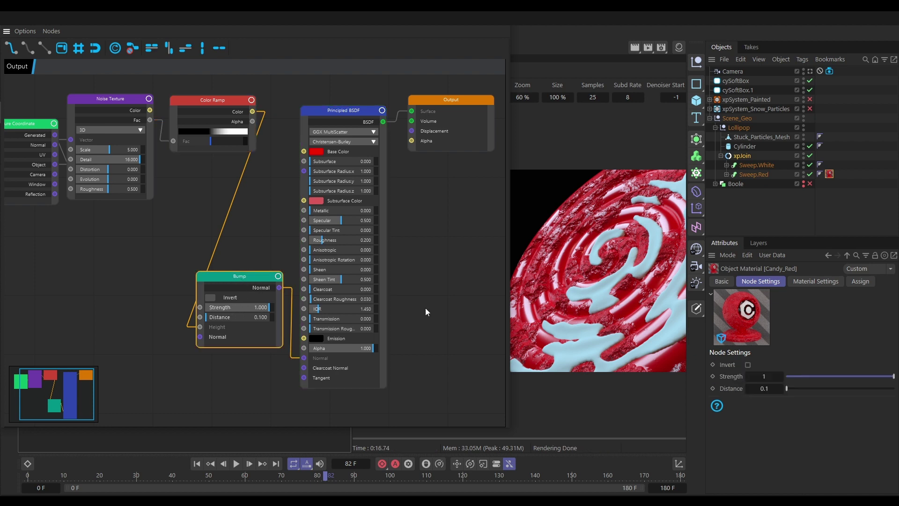
double_click(763, 376)
text(.2)
key(Return)
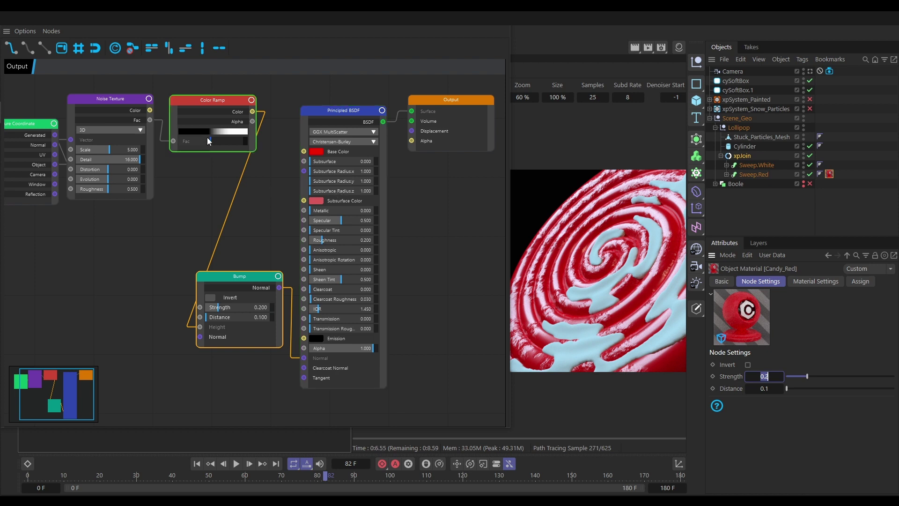
Preview the Color Ramp's Color output and reshape its gradient to black-white-black, with the white knot midway and black knots at about one third and two thirds.
click(212, 99)
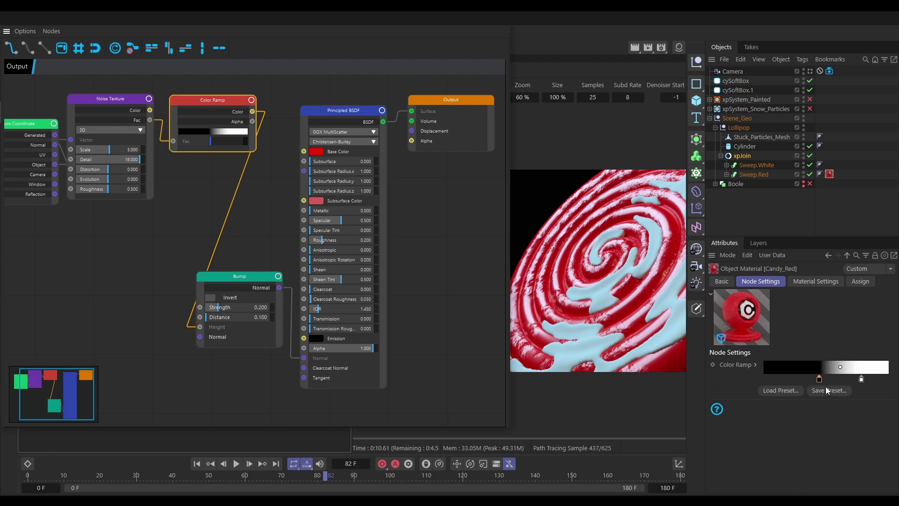
click(237, 112)
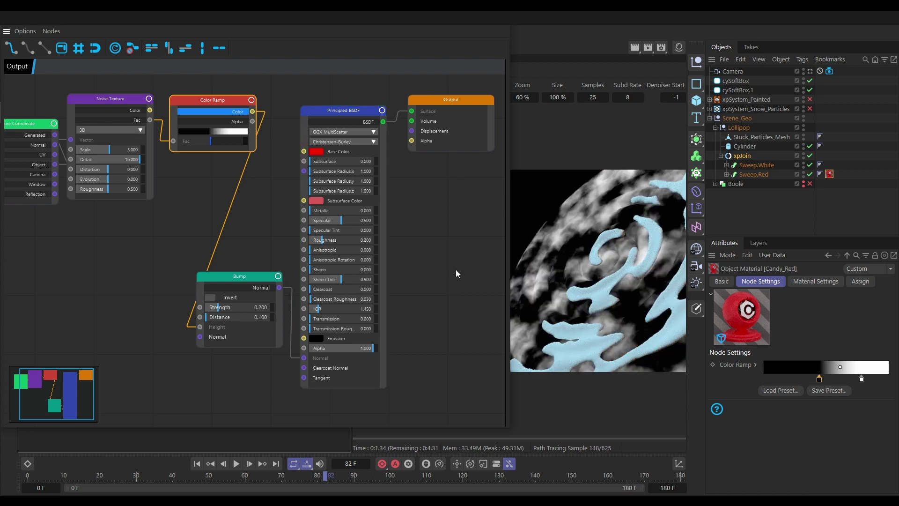
mouse_move(819, 379)
mouse_down()
mouse_move(808, 379)
mouse_move(830, 380)
mouse_up()
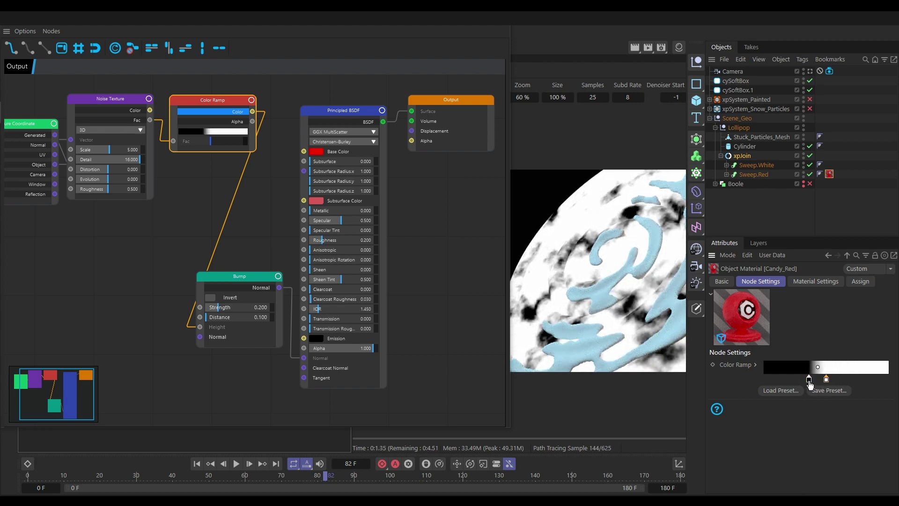
ctrl+drag(810, 381, 848, 381)
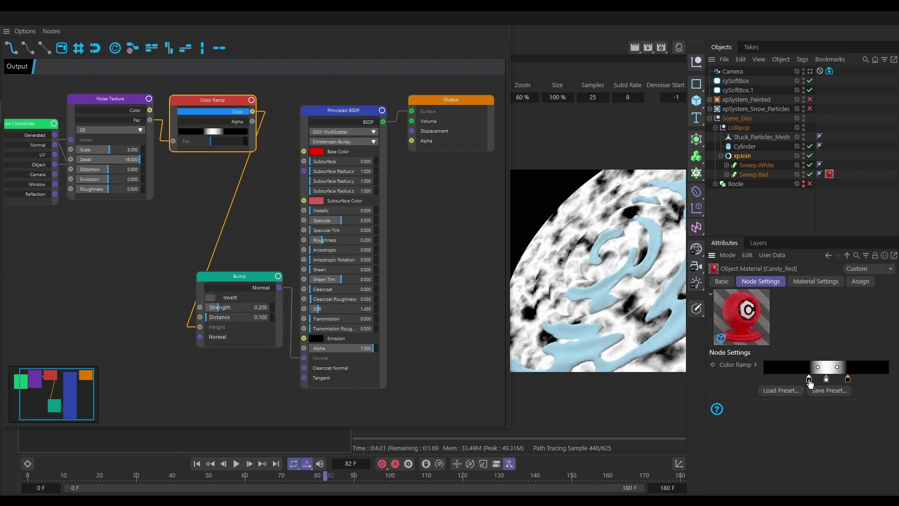
Narrow the Color Ramp's white band by moving both black knots closer to the white one, and stop previewing the ramp's output.
mouse_move(810, 382)
mouse_down()
mouse_move(803, 383)
mouse_move(845, 383)
mouse_move(814, 382)
mouse_up()
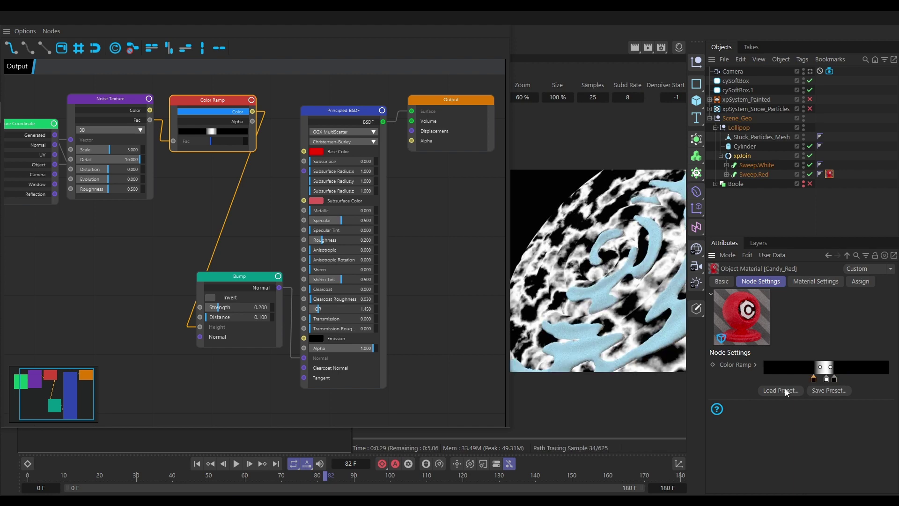
click(240, 112)
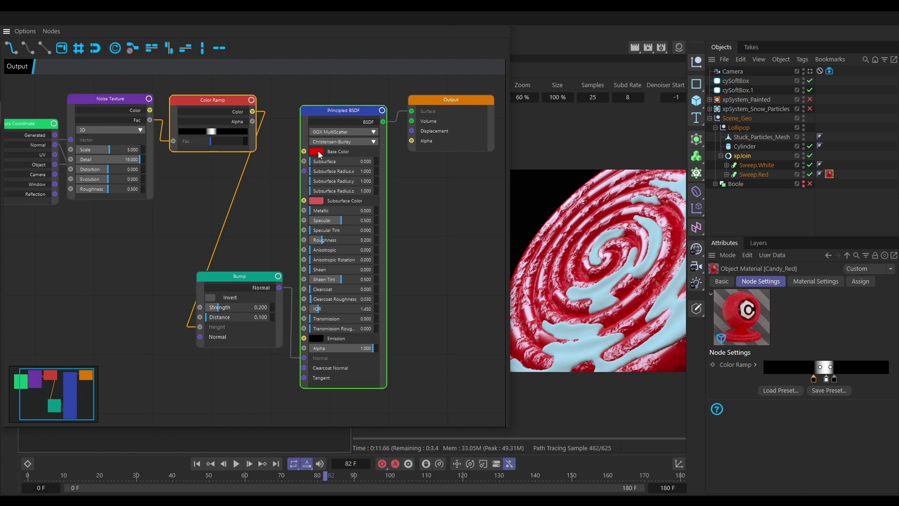
drag(510, 172, 433, 172)
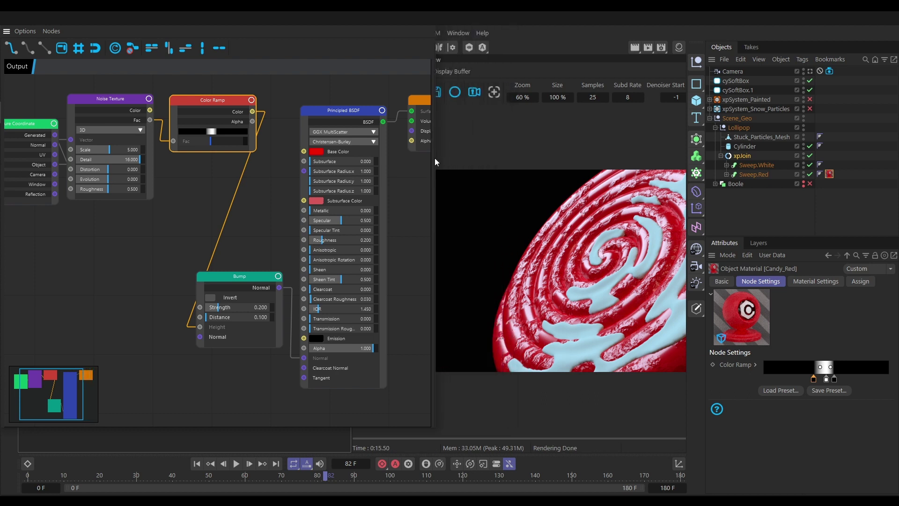
drag(435, 160, 534, 160)
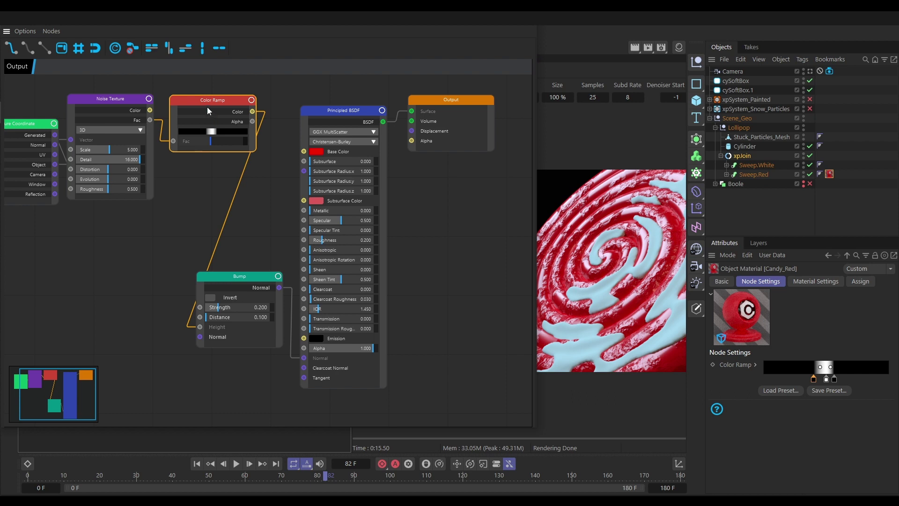
Move the Color Ramp beside the Bump node and wire a duplicate of it from the Noise Texture's Fac into the Base Color.
drag(208, 100, 128, 292)
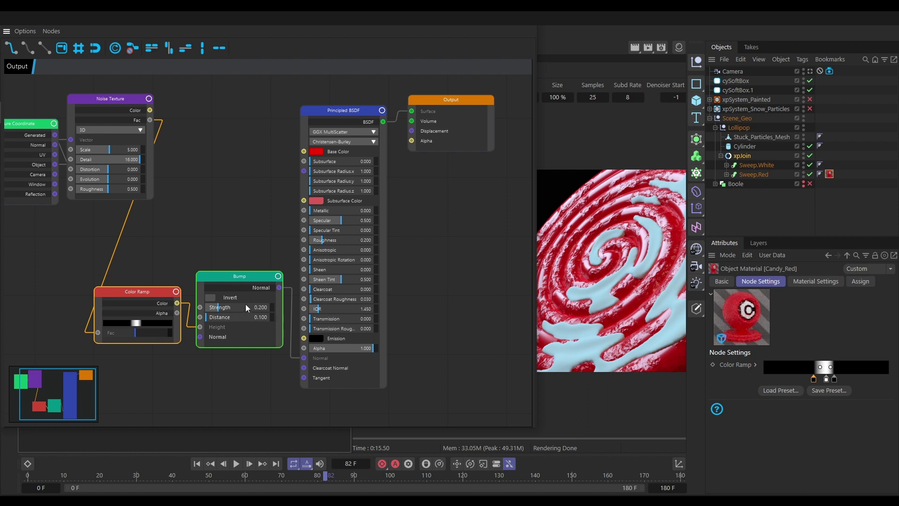
click(204, 180)
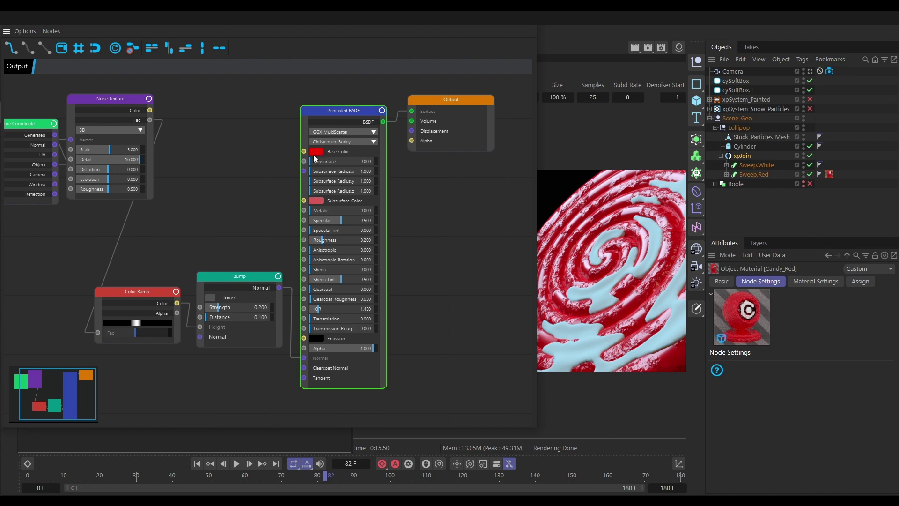
click(139, 291)
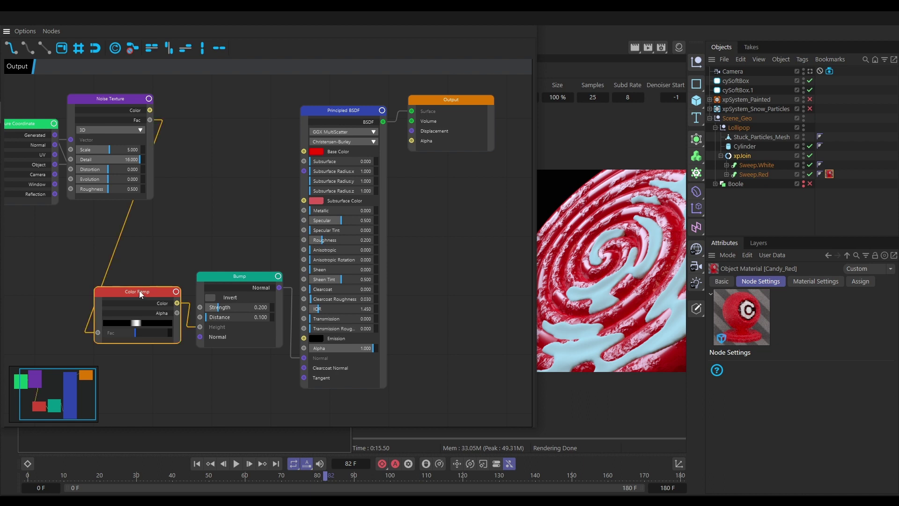
ctrl+drag(138, 291, 230, 112)
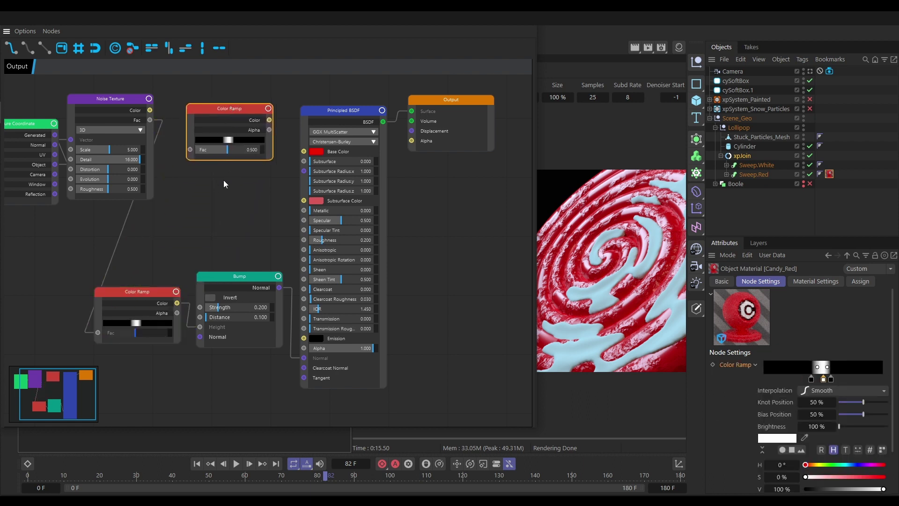
drag(151, 120, 191, 149)
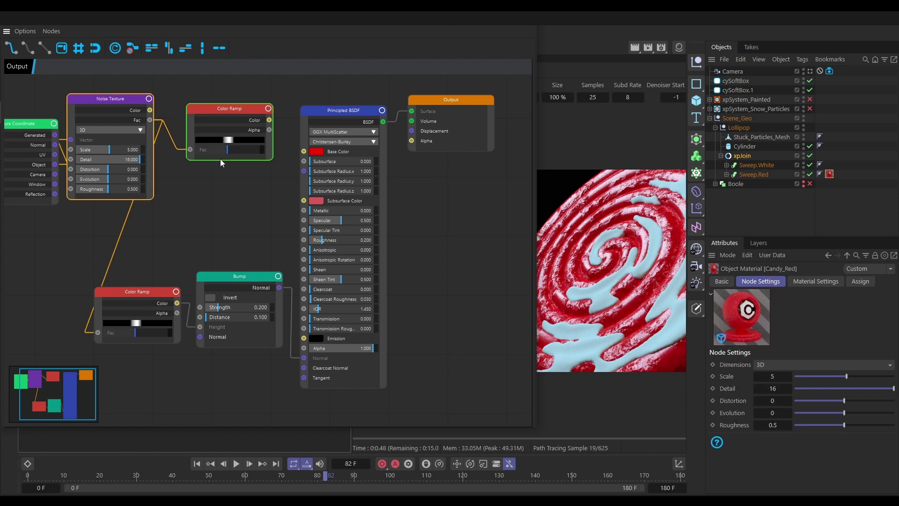
drag(269, 120, 304, 152)
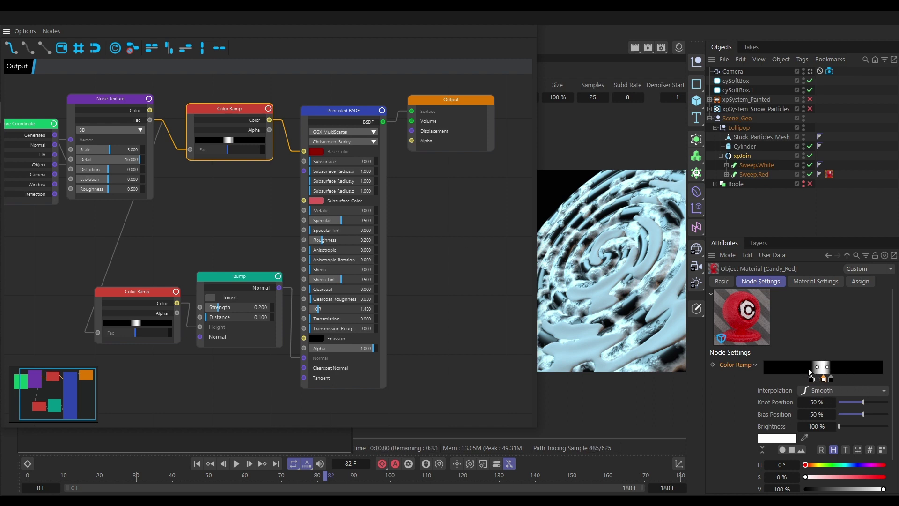
Reset the duplicated Color Ramp to its default gradient and recolour the black knot red with hue 360°, saturation 100% and value 100%.
right_click(746, 366)
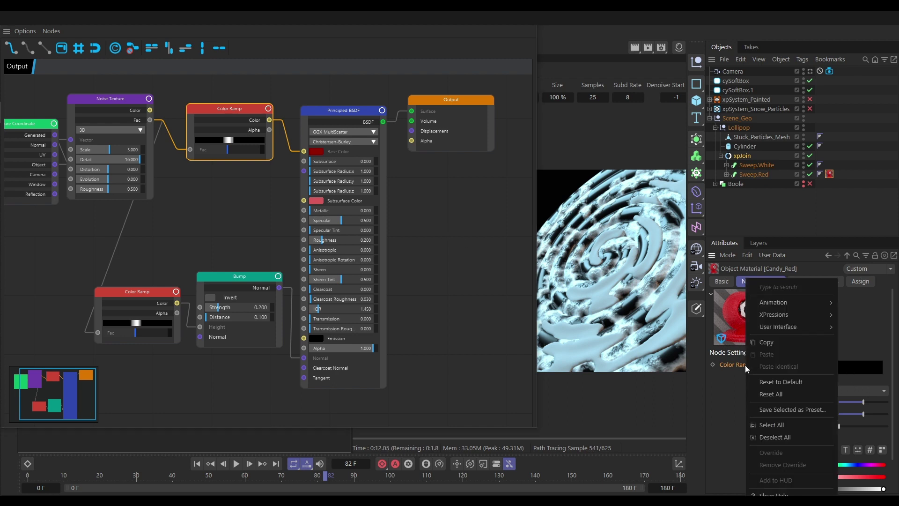
click(757, 381)
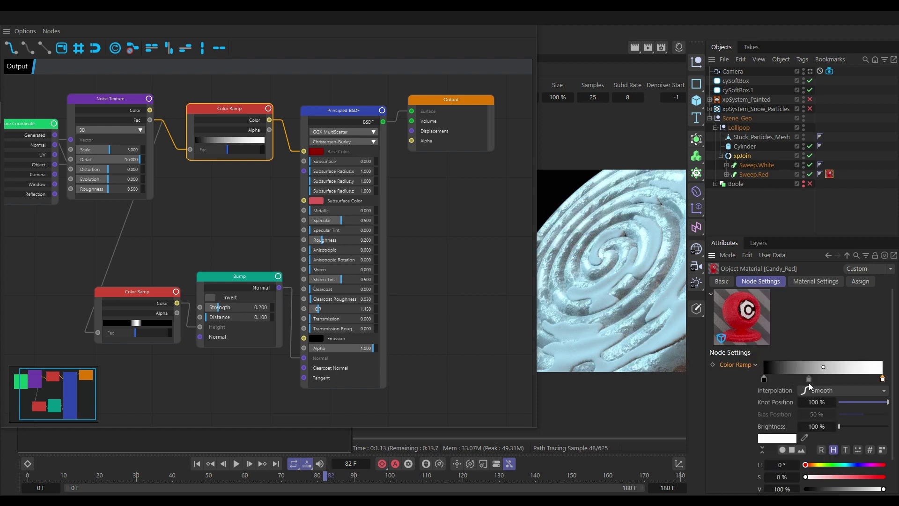
click(764, 380)
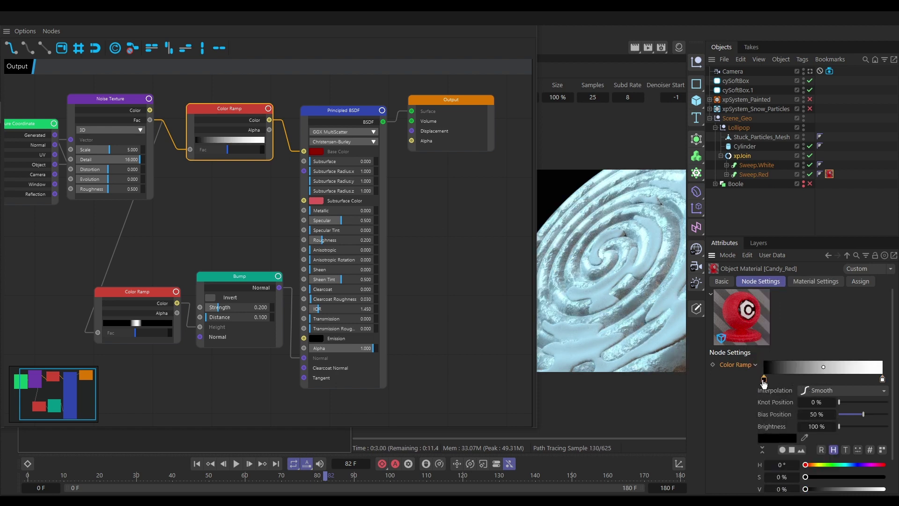
drag(811, 465, 889, 492)
click(856, 477)
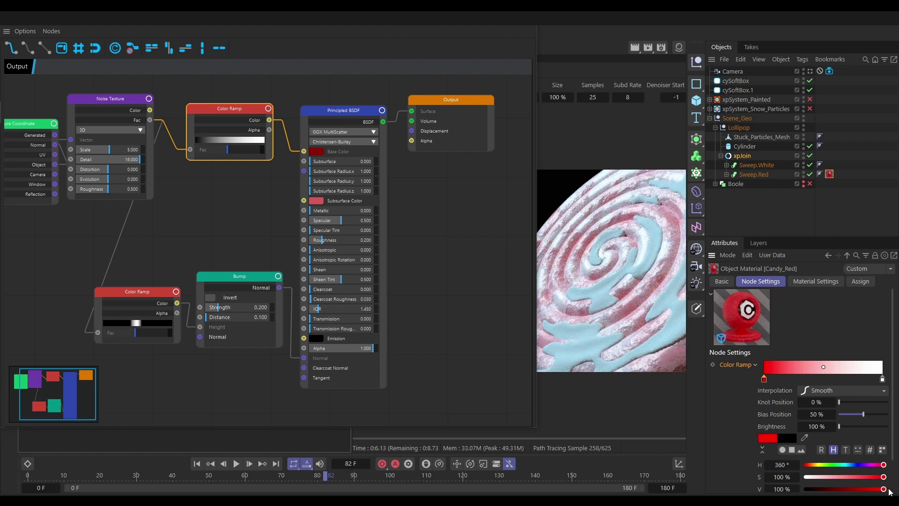
Set the ramp's end knot to hue 360° and saturation 45%, and copy the red knot to about 70% with saturation 95%.
click(883, 379)
click(822, 478)
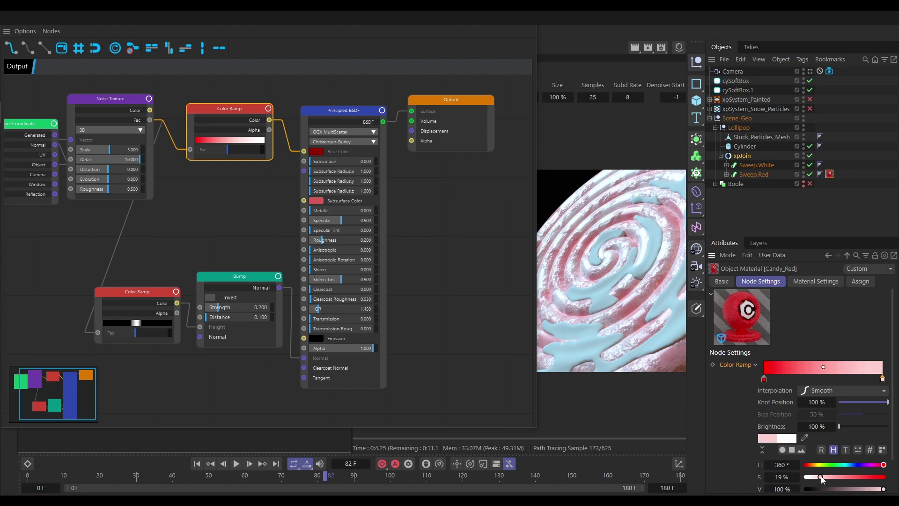
drag(822, 478, 841, 479)
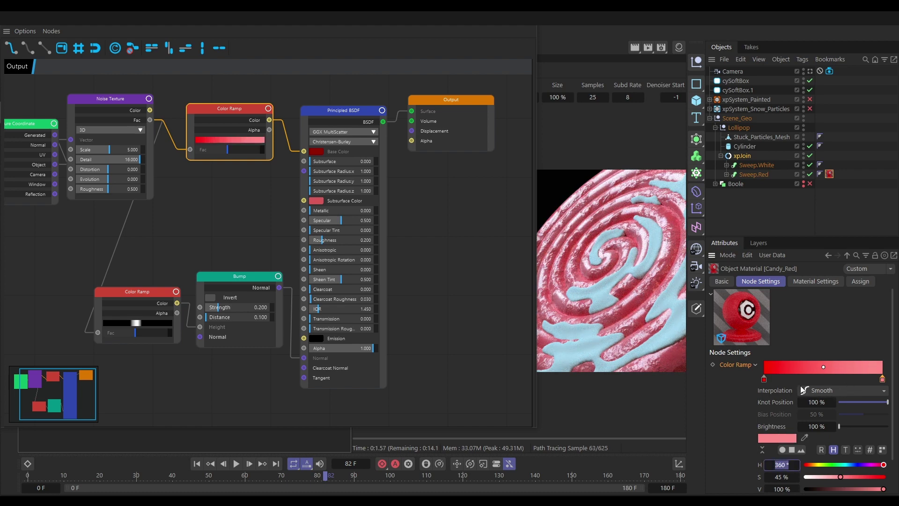
ctrl+drag(764, 381, 850, 383)
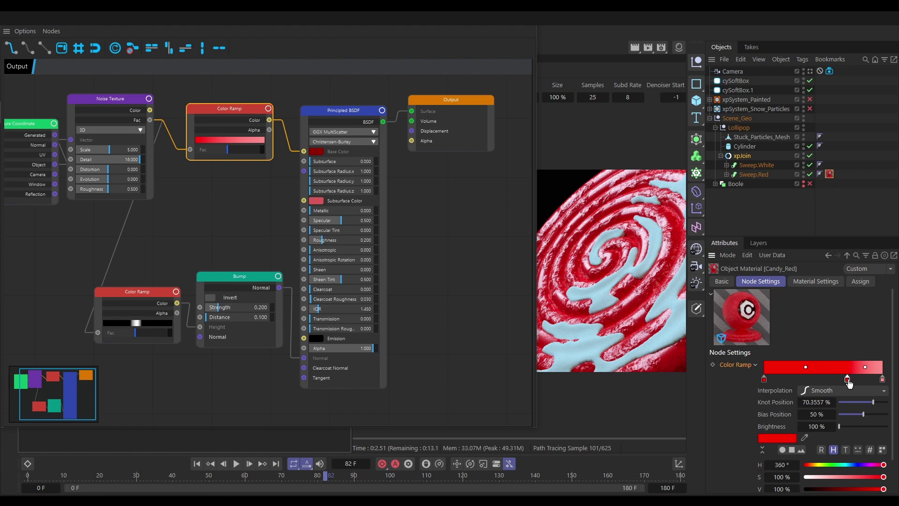
click(883, 478)
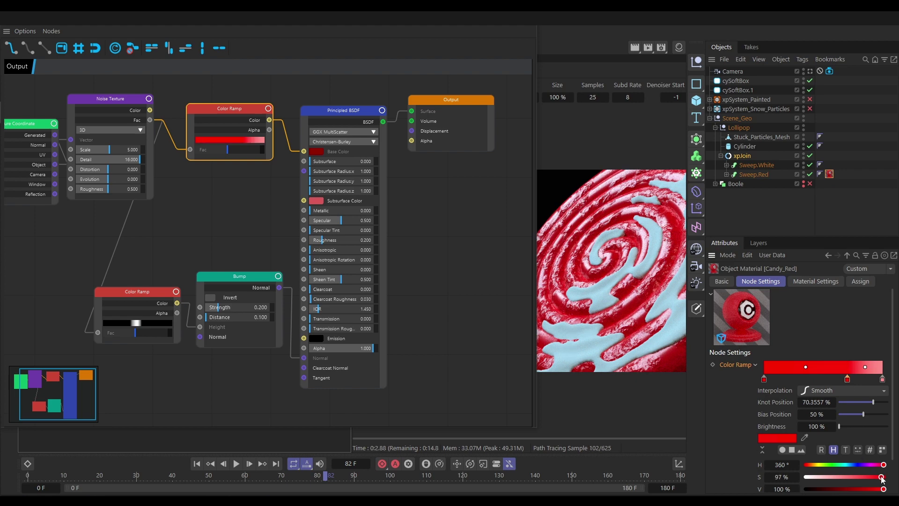
drag(882, 477, 880, 478)
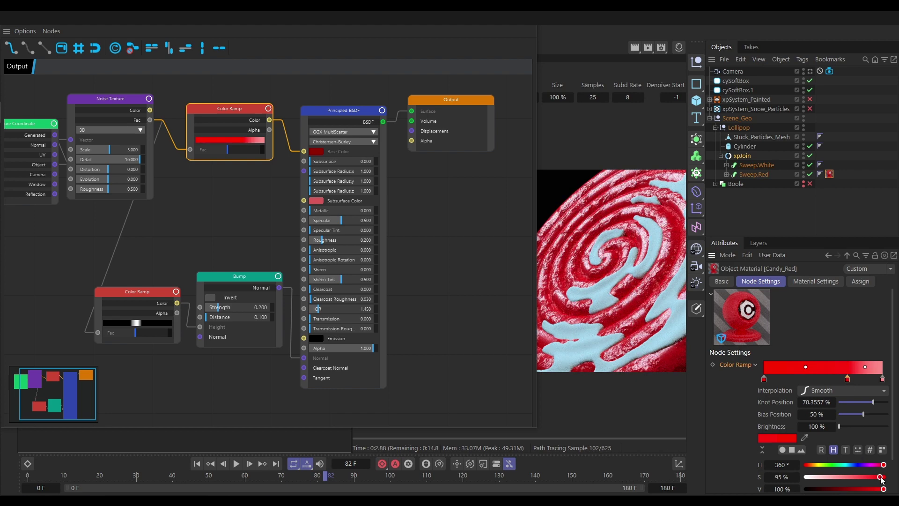
Set the ramp's end knot to hue 9° and saturation 74%, and the middle knot's hue to 6°.
click(882, 381)
drag(857, 478, 863, 477)
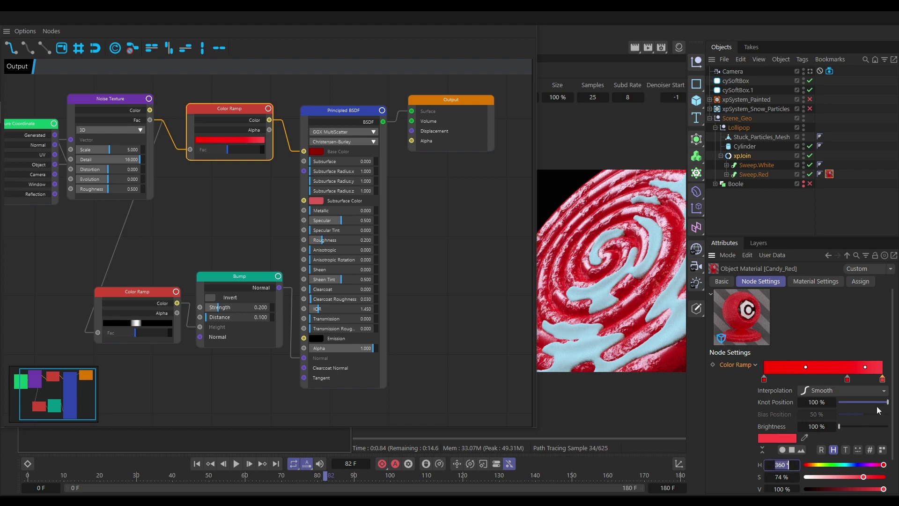
click(806, 465)
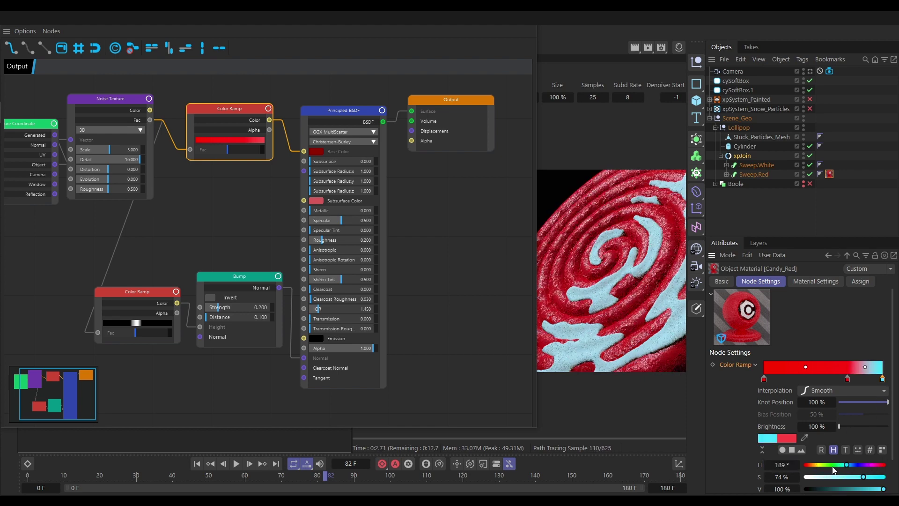
drag(807, 468, 808, 468)
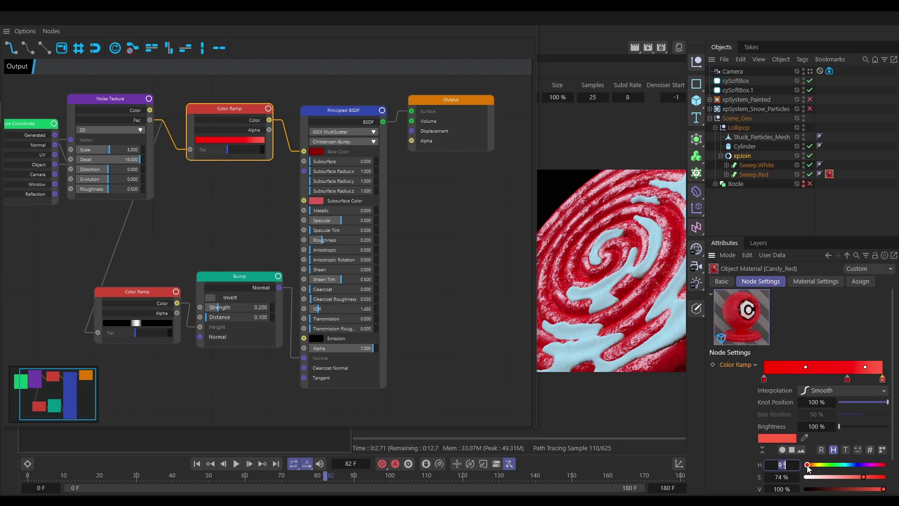
click(847, 379)
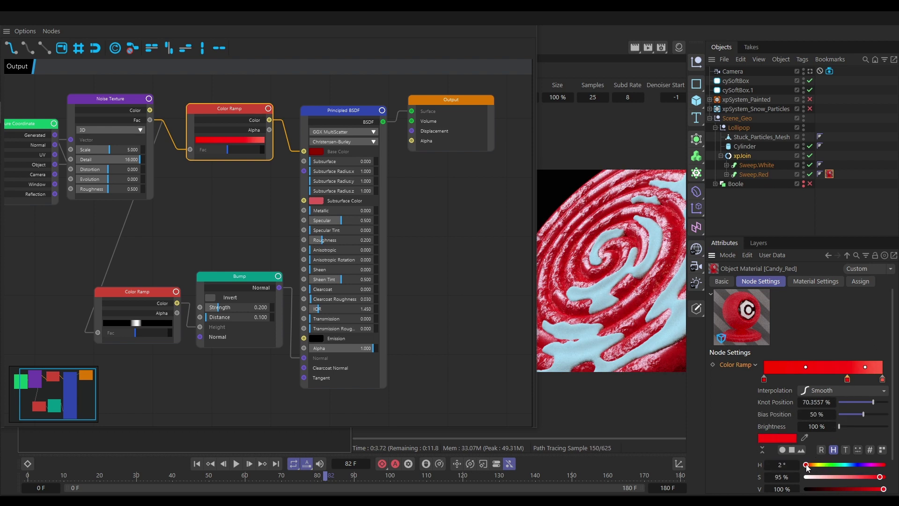
drag(806, 466, 808, 466)
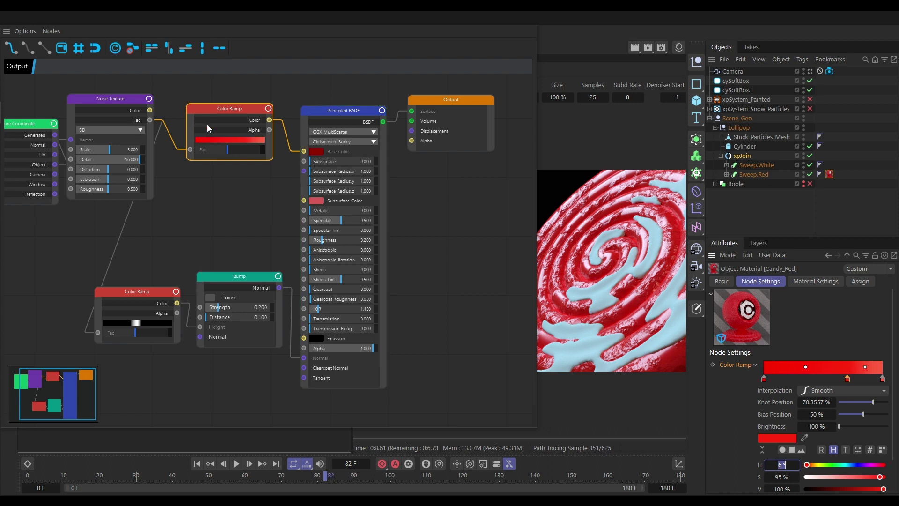
Preview the ramp's colour output while trying middle knot positions, end the preview and place that knot at about 71%.
click(257, 121)
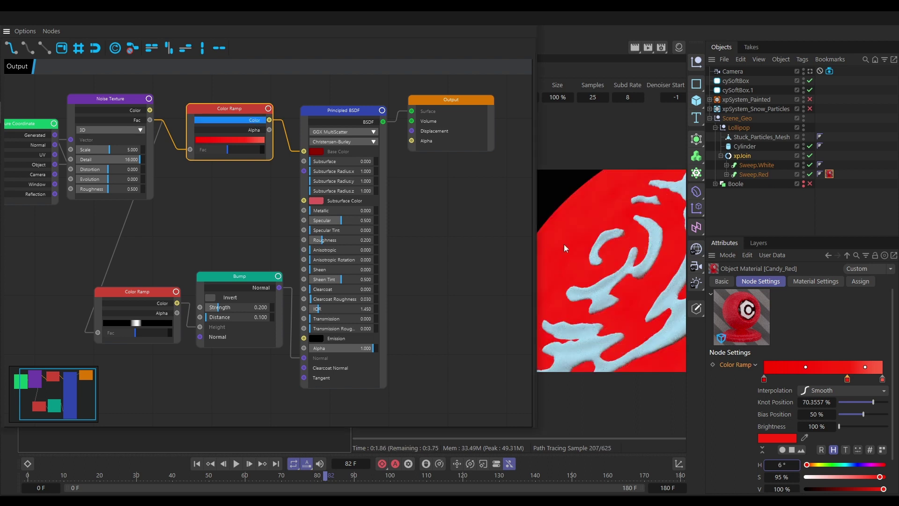
drag(538, 219, 440, 222)
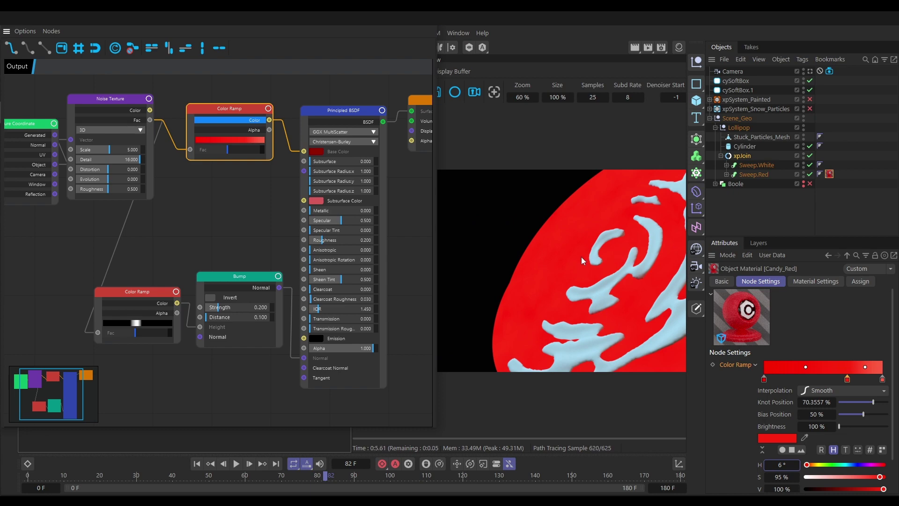
drag(848, 381, 789, 387)
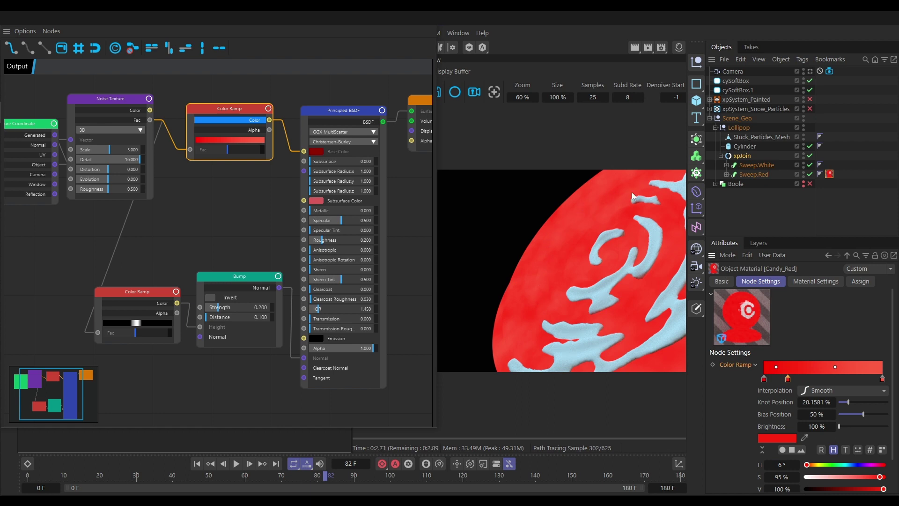
drag(788, 380, 818, 380)
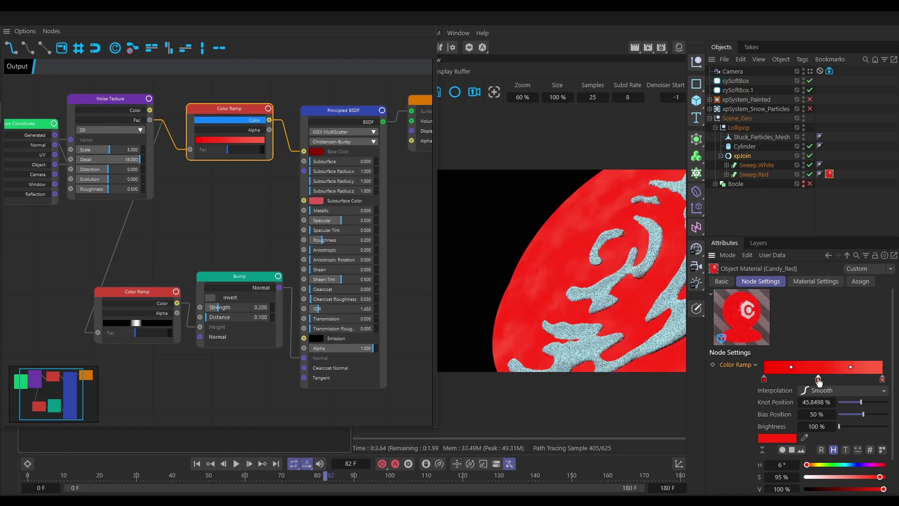
double_click(256, 124)
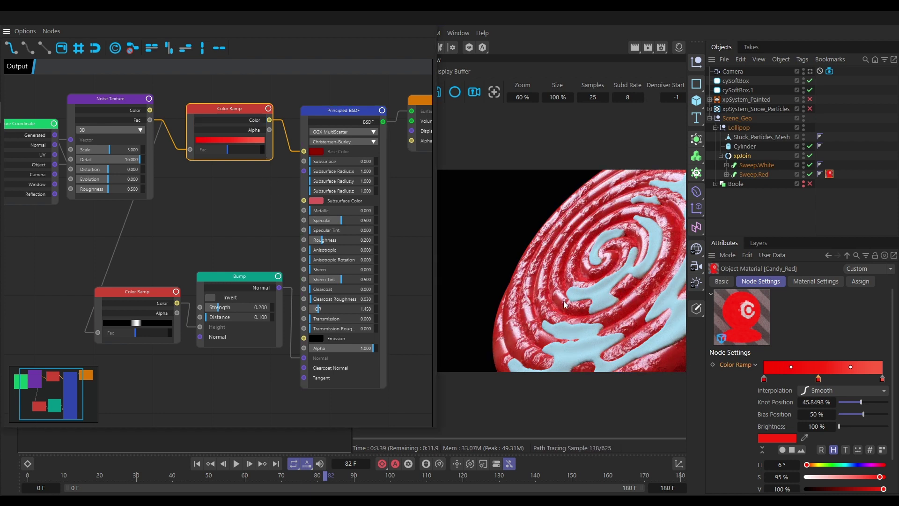
drag(825, 381, 849, 385)
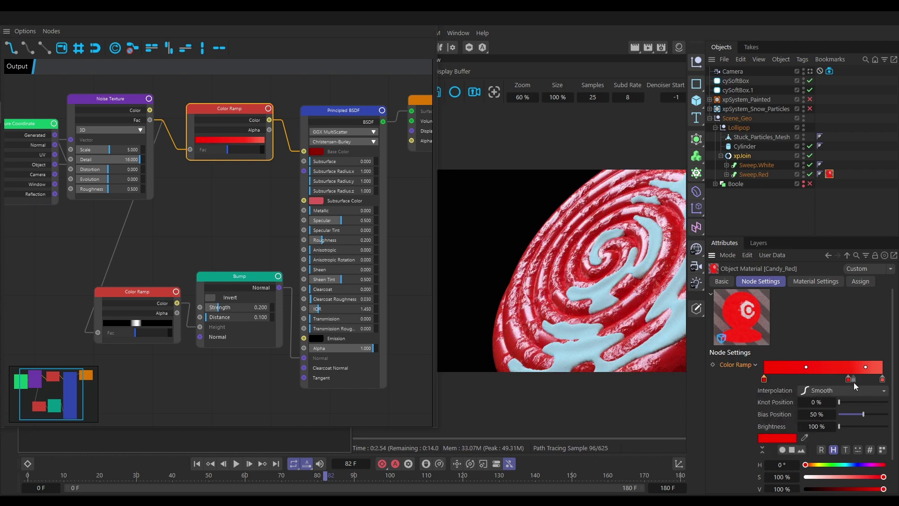
mouse_move(851, 384)
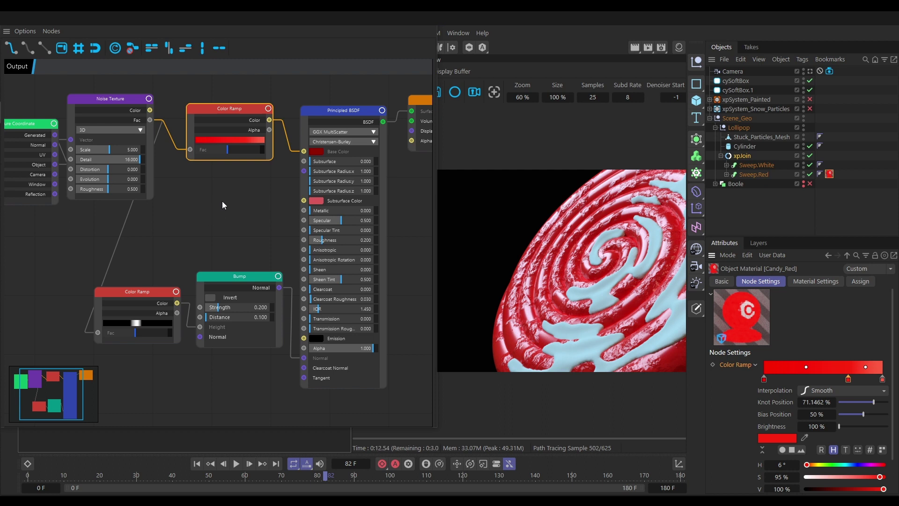
Close the node editor and duplicate the Candy_Red material in the Material Manager.
click(418, 25)
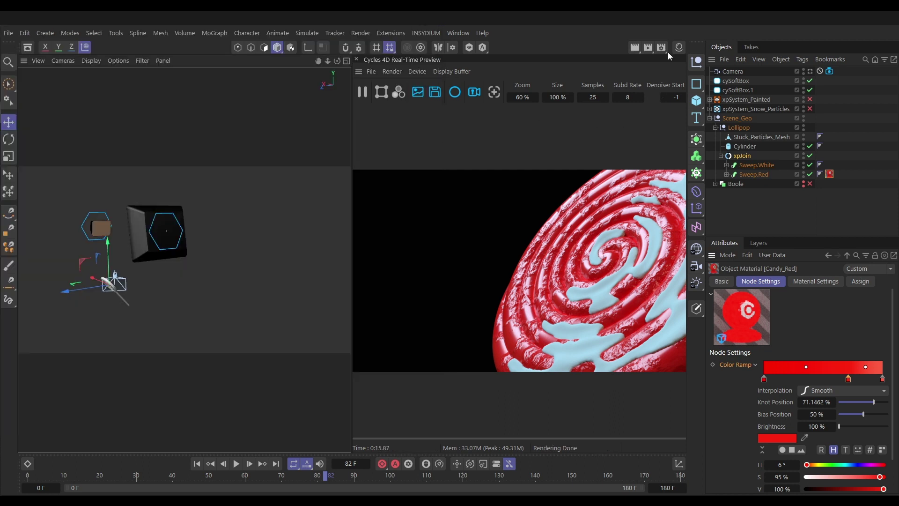
click(680, 47)
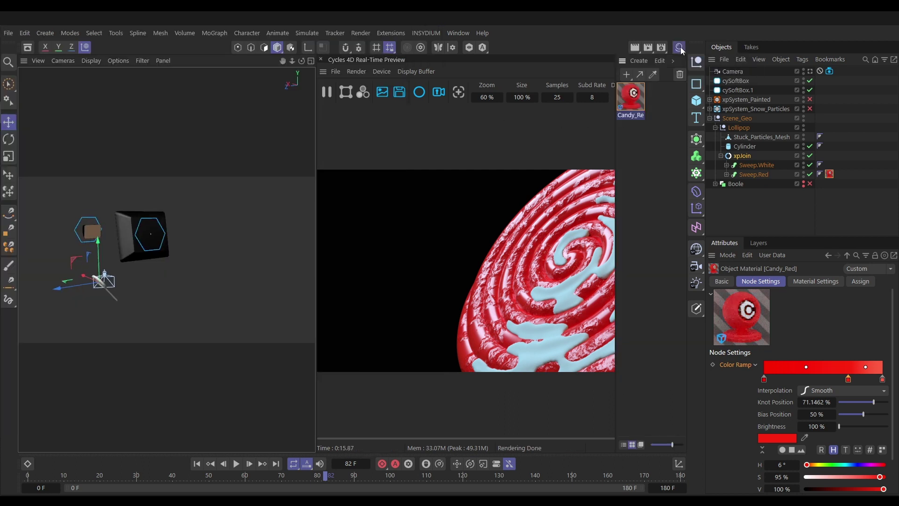
click(649, 166)
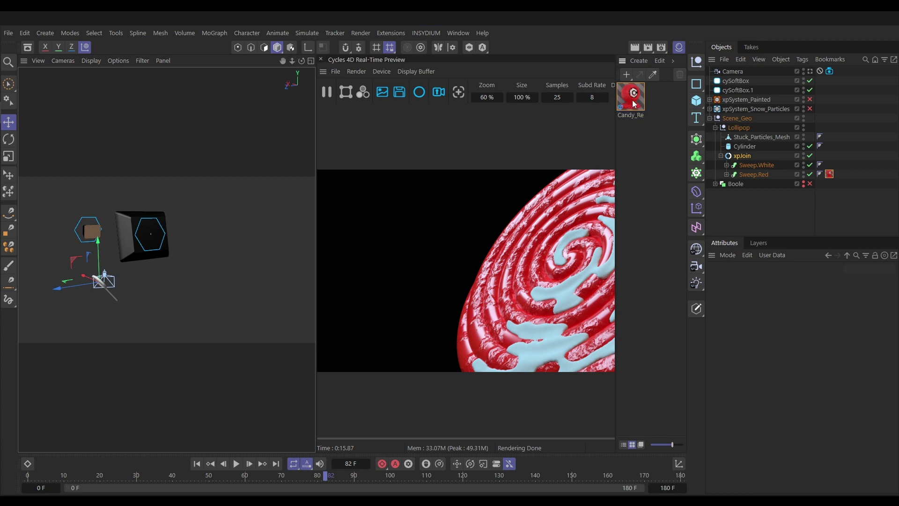
key(ctrl+v)
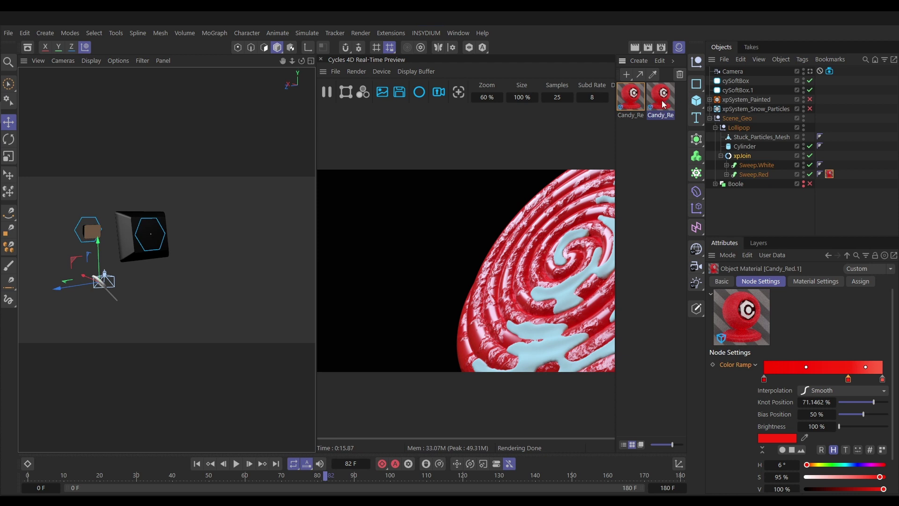
Rename the duplicated material to Candy_White and assign it to the Sweep.White object.
click(722, 281)
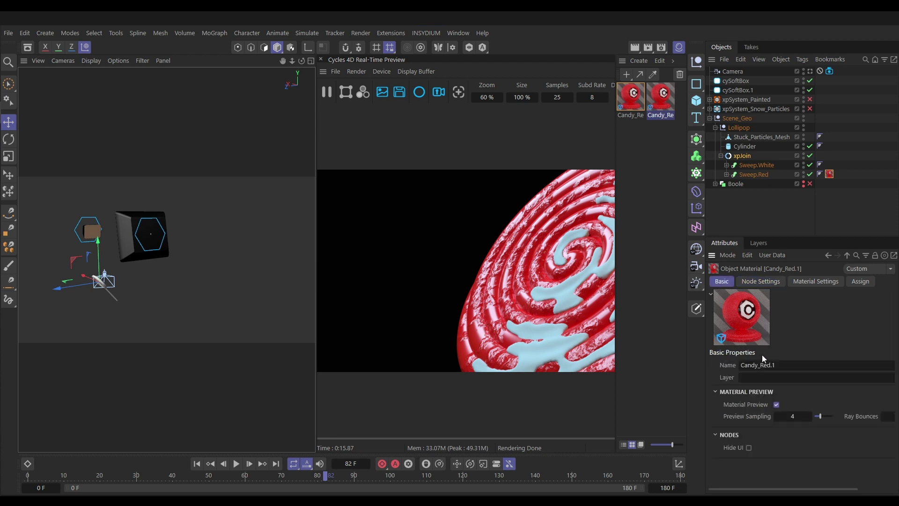
click(786, 365)
key(BackSpace)
key(BackSpace)
key(BackSpace)
text(White)
key(Return)
drag(665, 100, 768, 168)
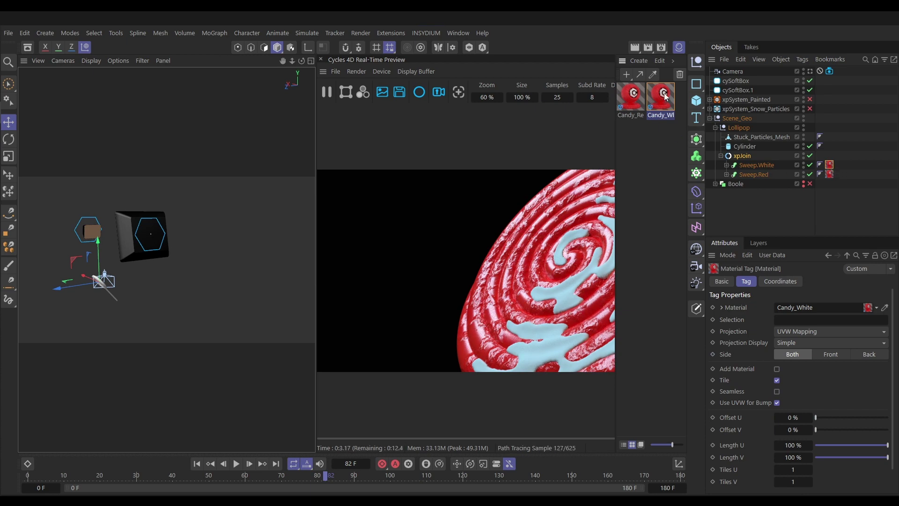
Open Candy_White's node graph and set the saturation of all three knots in its base colour ramp to 0%.
double_click(666, 97)
drag(440, 63, 282, 66)
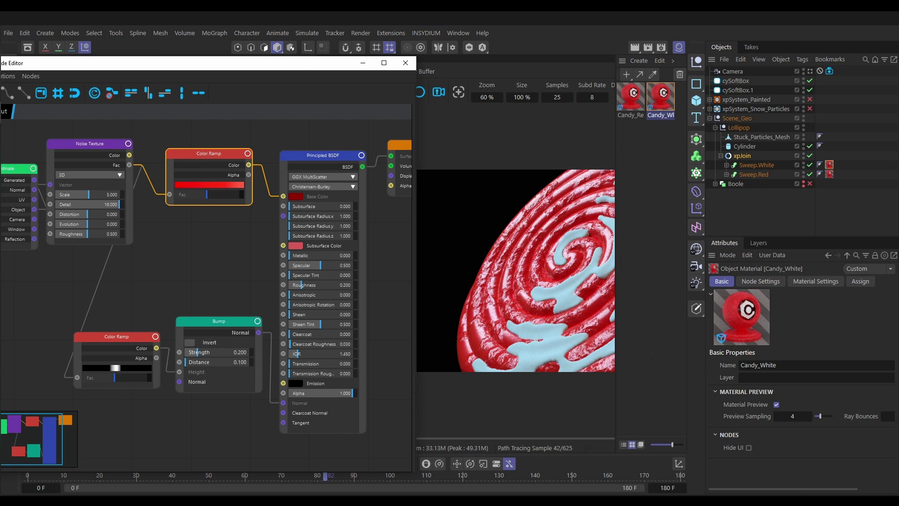
click(763, 282)
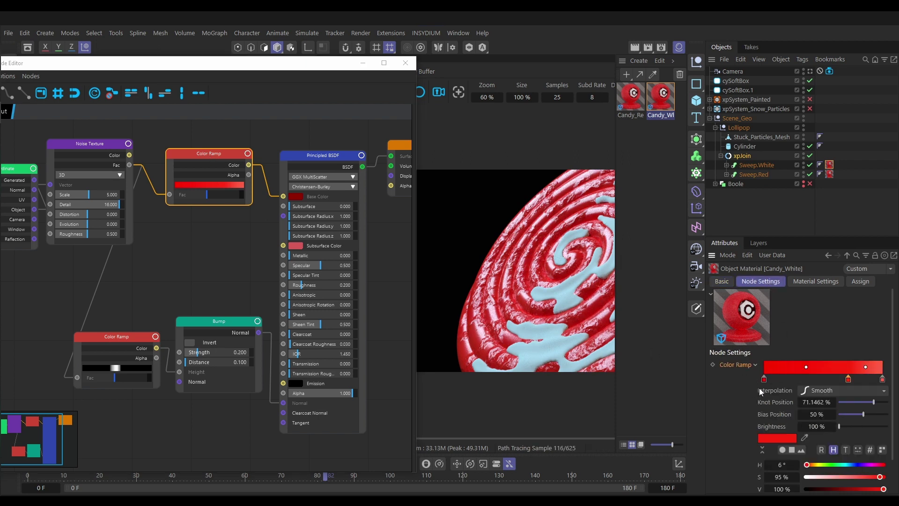
drag(880, 477, 796, 473)
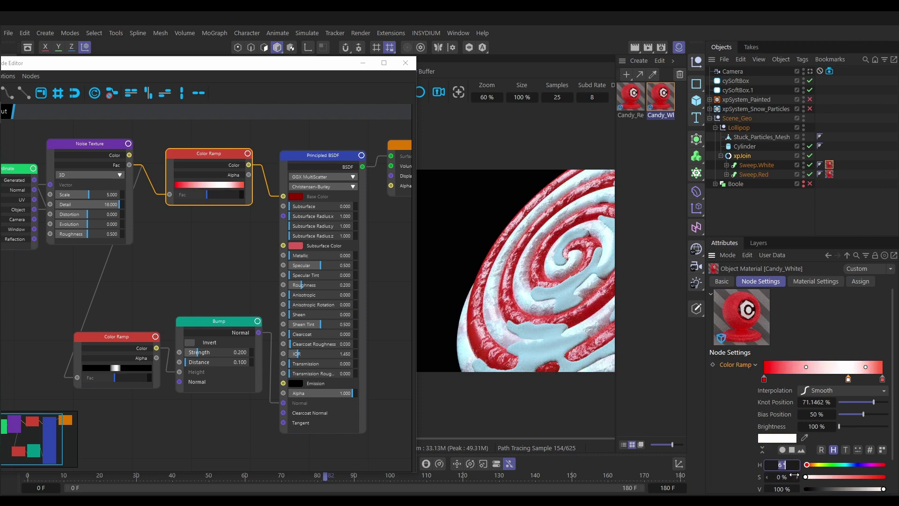
click(781, 465)
click(883, 379)
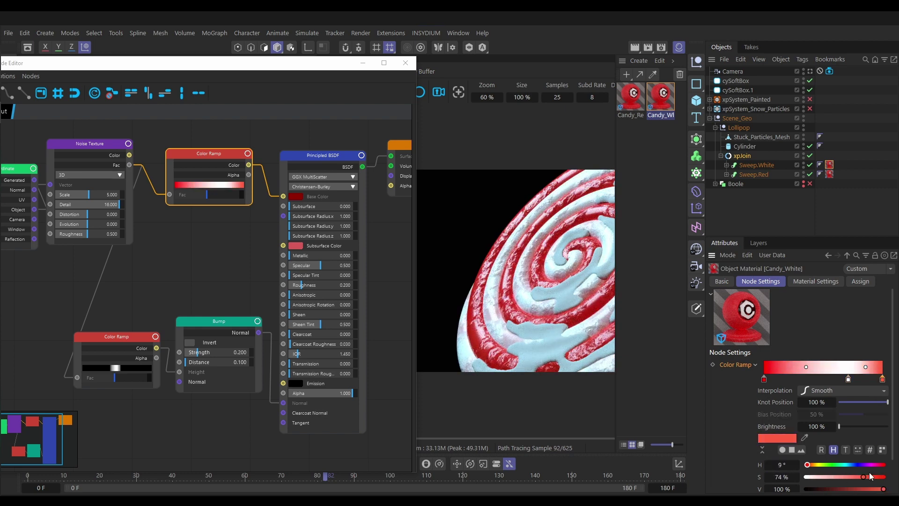
drag(864, 476, 794, 480)
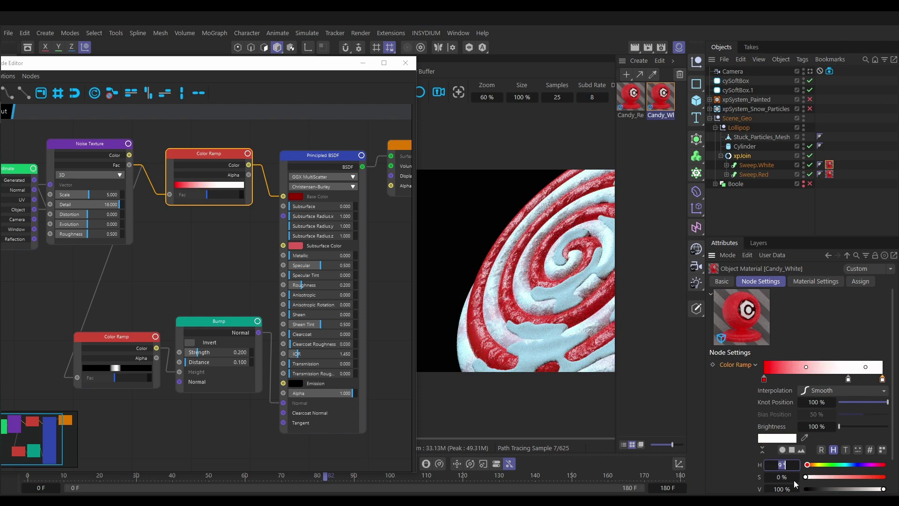
click(764, 378)
drag(883, 477, 798, 478)
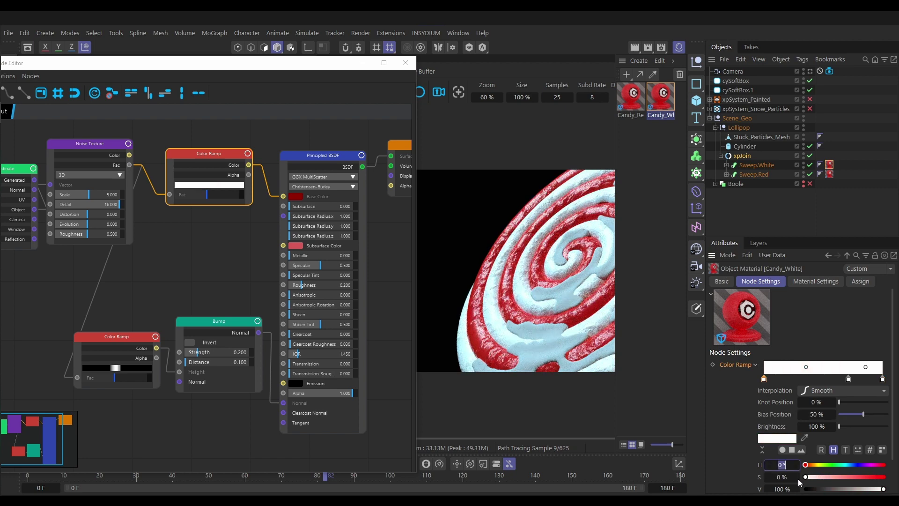
click(781, 464)
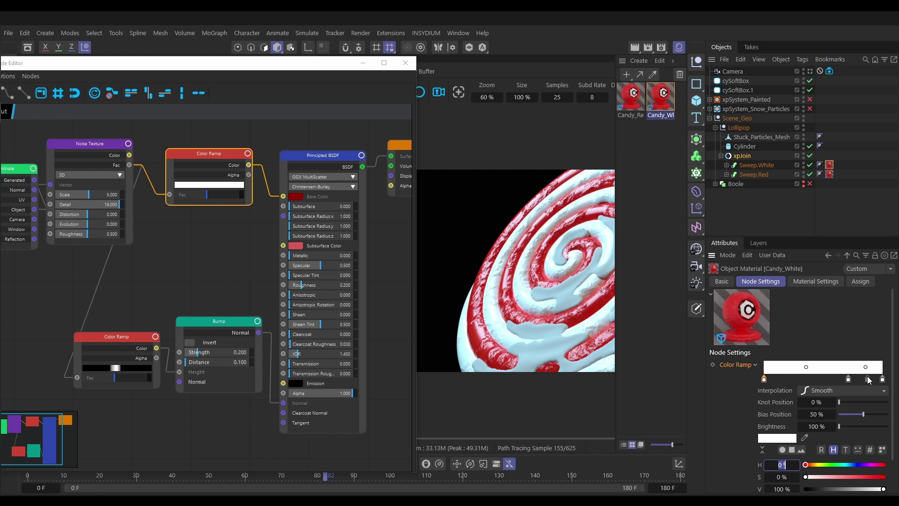
Set the ramp's start knot to a V value of 71% and the middle knot to 93%, and close the node and material windows.
click(765, 380)
drag(882, 489, 862, 490)
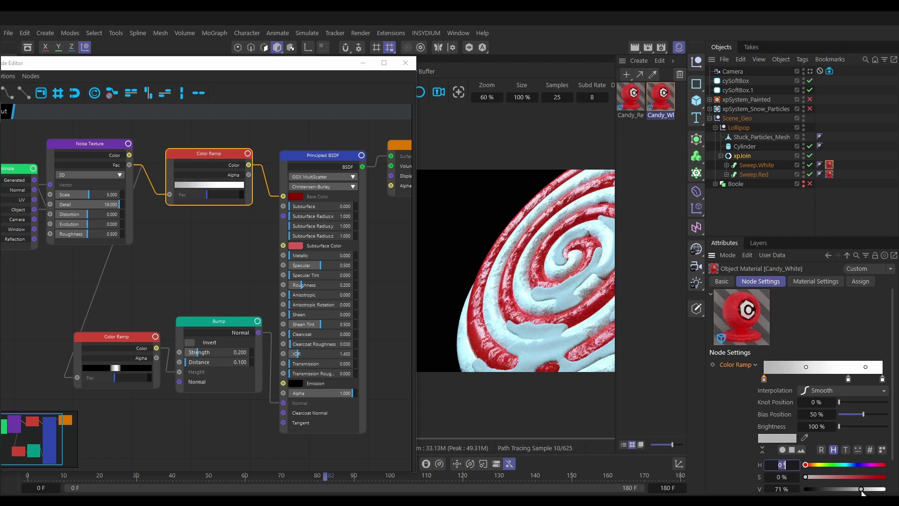
click(849, 379)
drag(883, 489, 880, 490)
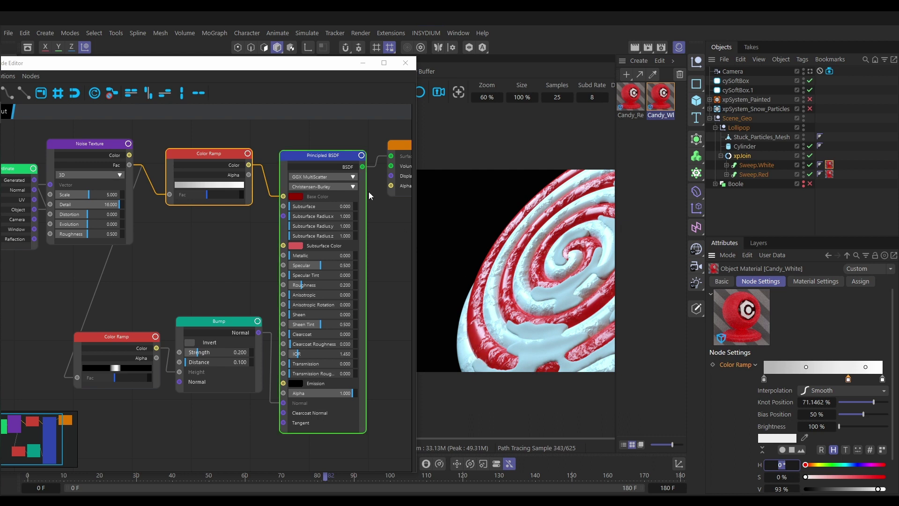
click(405, 63)
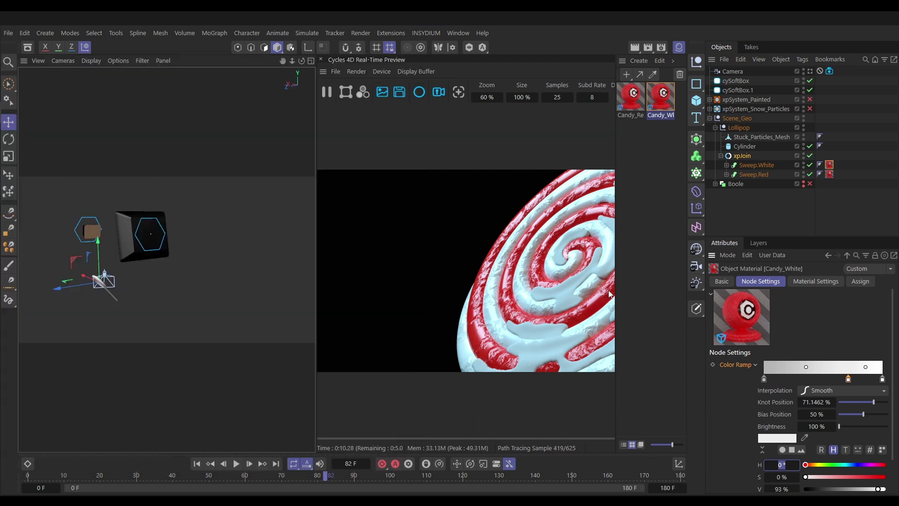
click(679, 47)
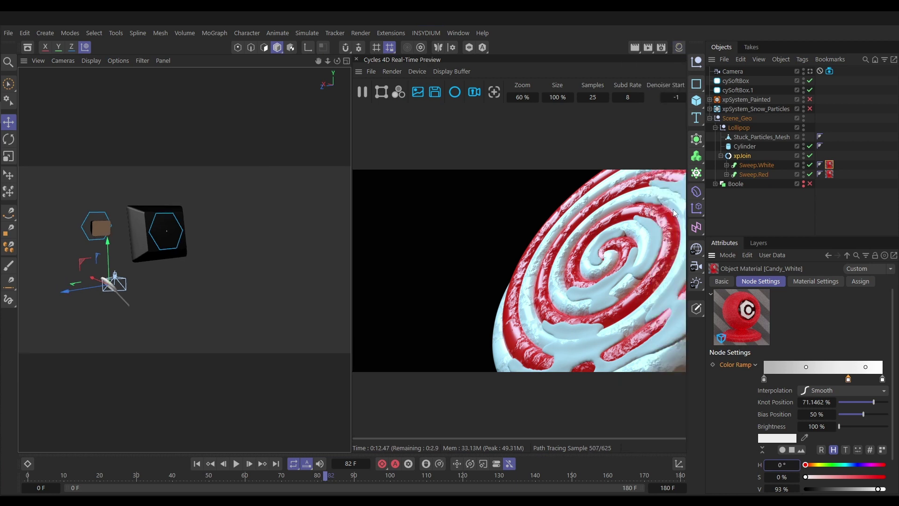
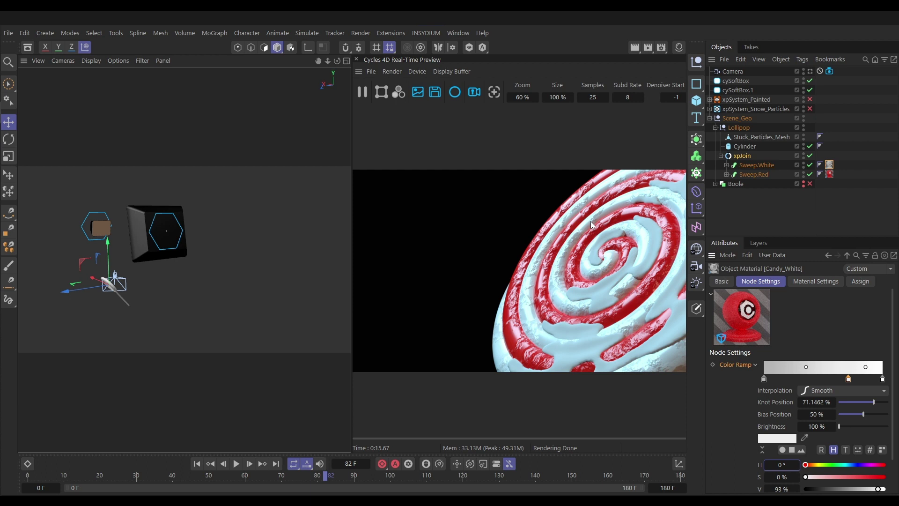
Reopen the Material Manager and create a Cycles 4D Translucent BSDF surface material.
click(679, 47)
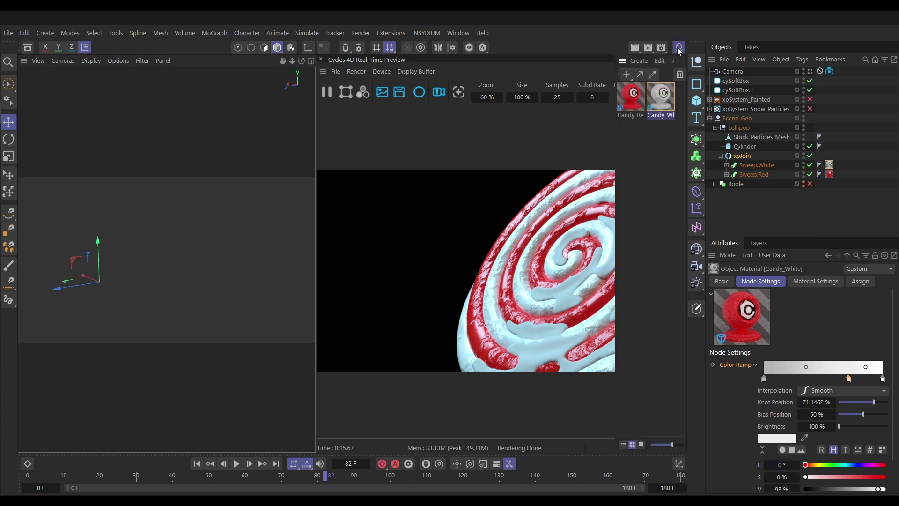
click(672, 60)
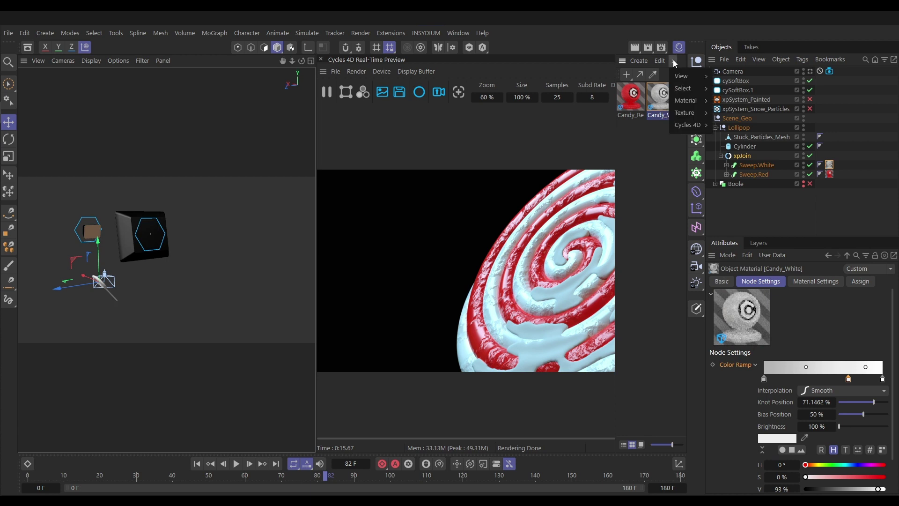
mouse_move(691, 124)
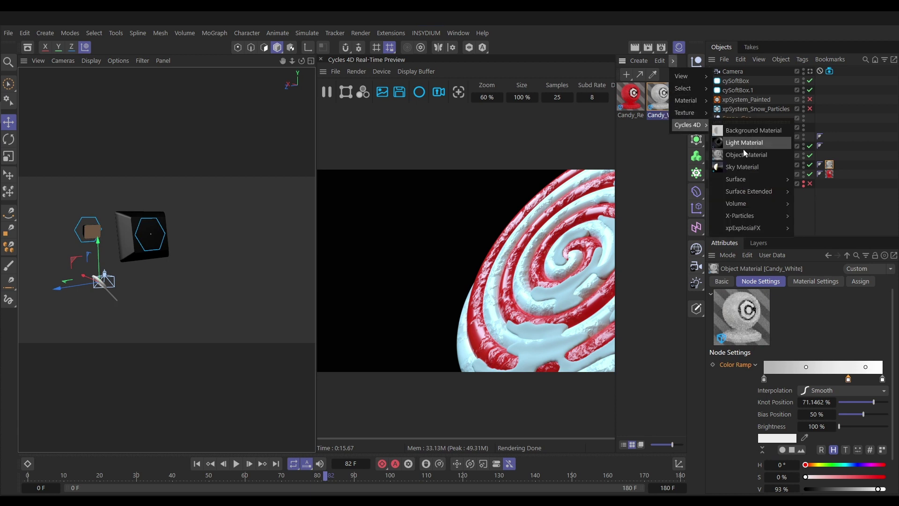
mouse_move(749, 180)
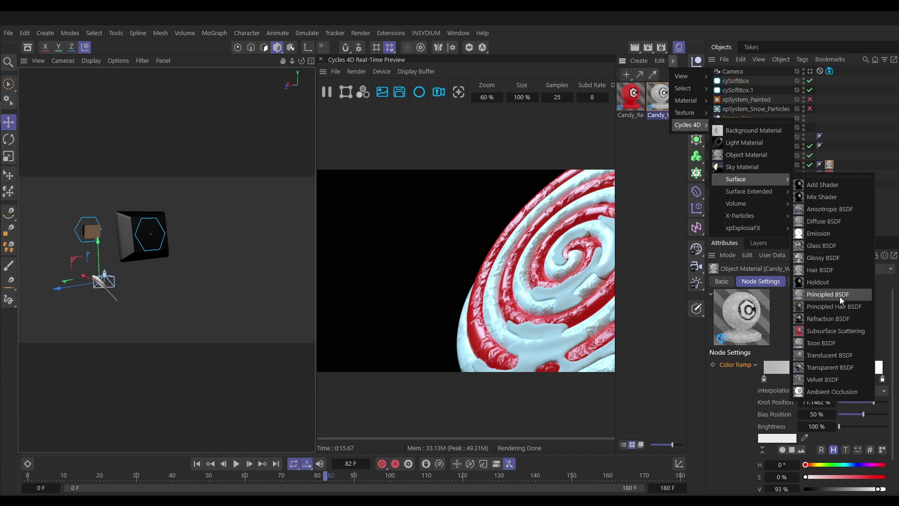
click(842, 358)
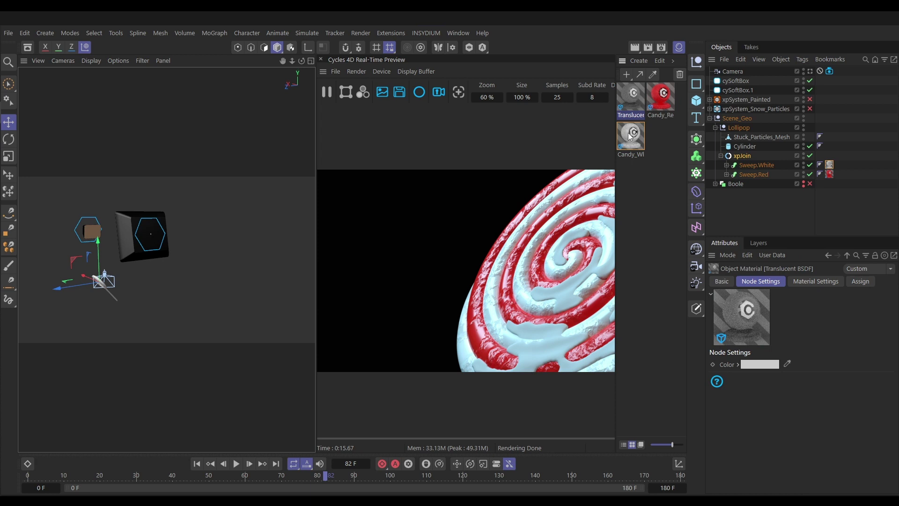
Try Candy_White on Stuck_Particles_Mesh and replace it there with the Translucent BSDF material.
drag(628, 134, 767, 137)
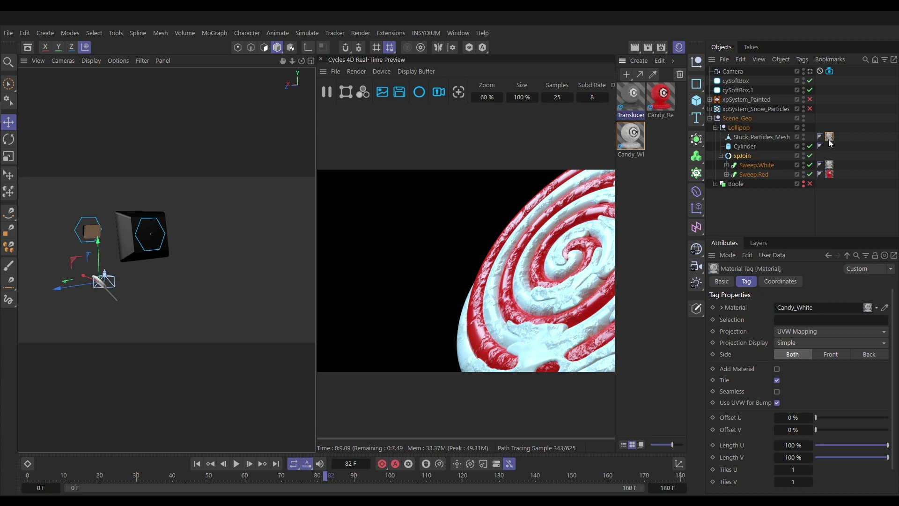
click(655, 160)
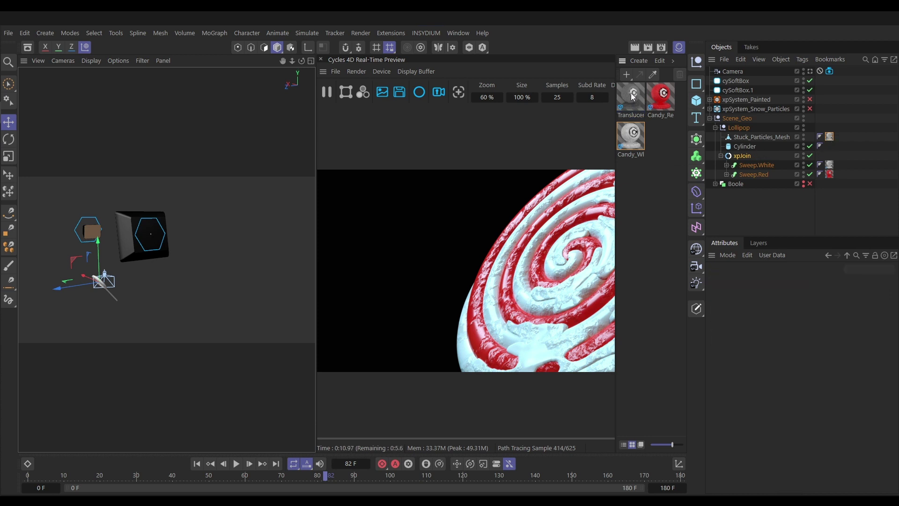
drag(632, 94, 832, 138)
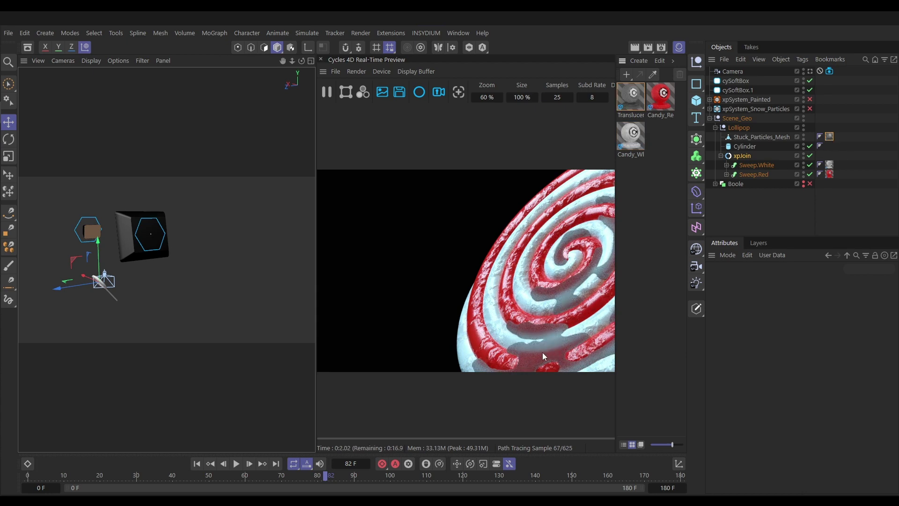
Set the Translucent BSDF node's colour to white with V at 100%, and close the node and material windows.
double_click(632, 96)
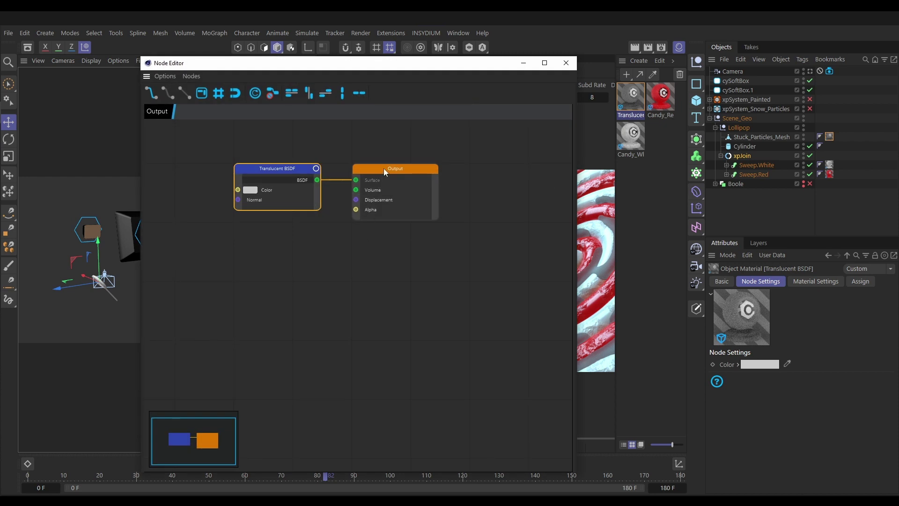
drag(385, 173, 443, 162)
click(279, 170)
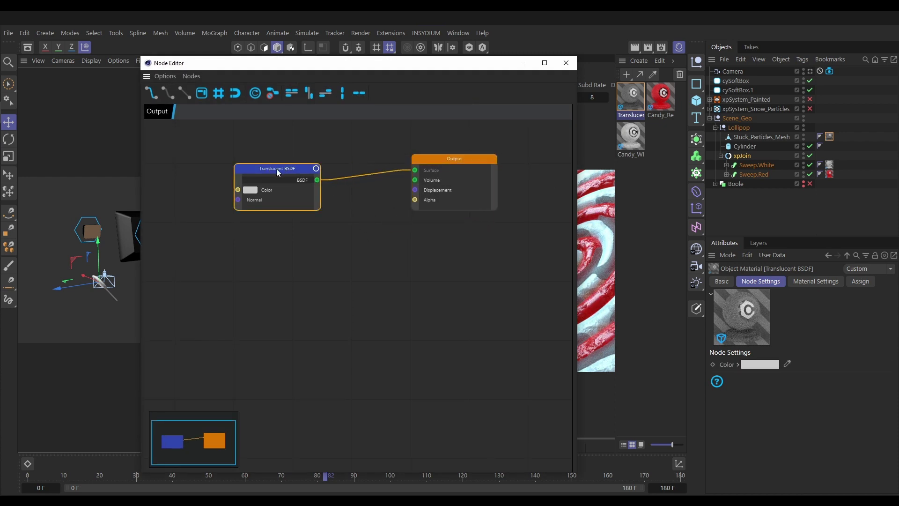
click(251, 190)
drag(318, 210, 344, 212)
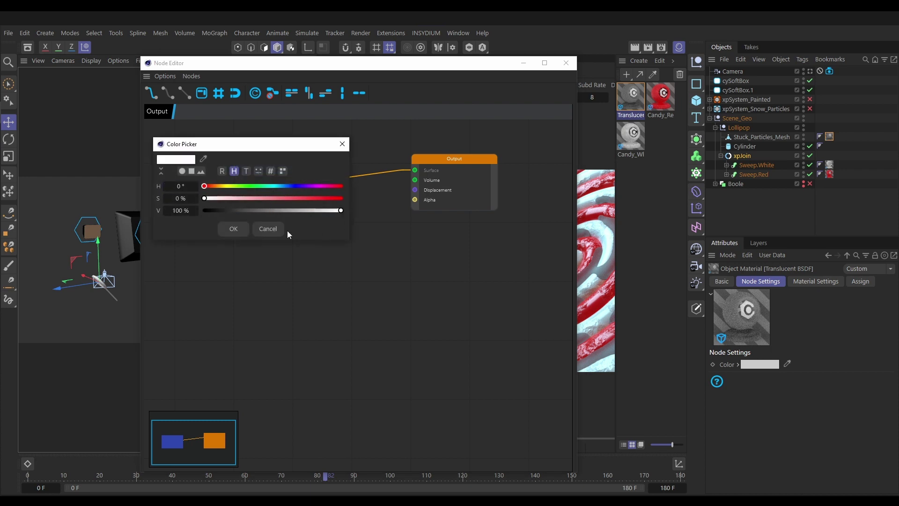
click(233, 229)
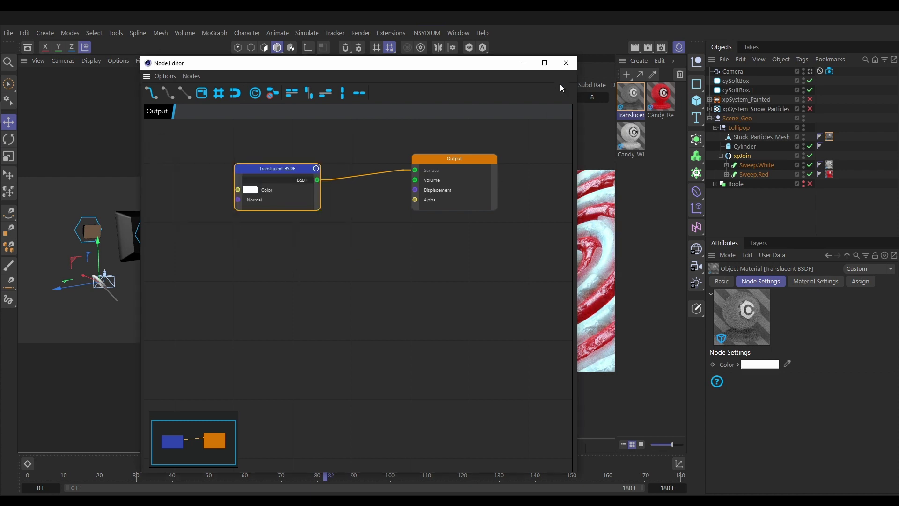
click(566, 67)
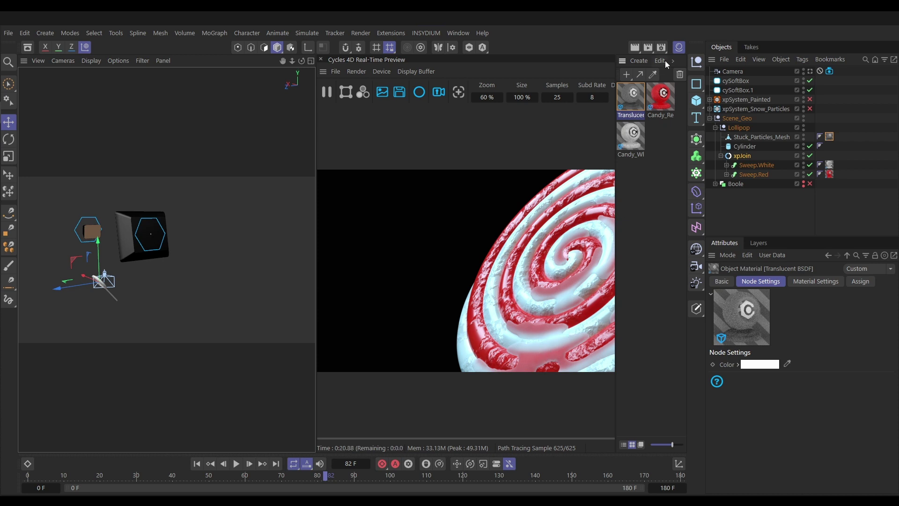
click(679, 48)
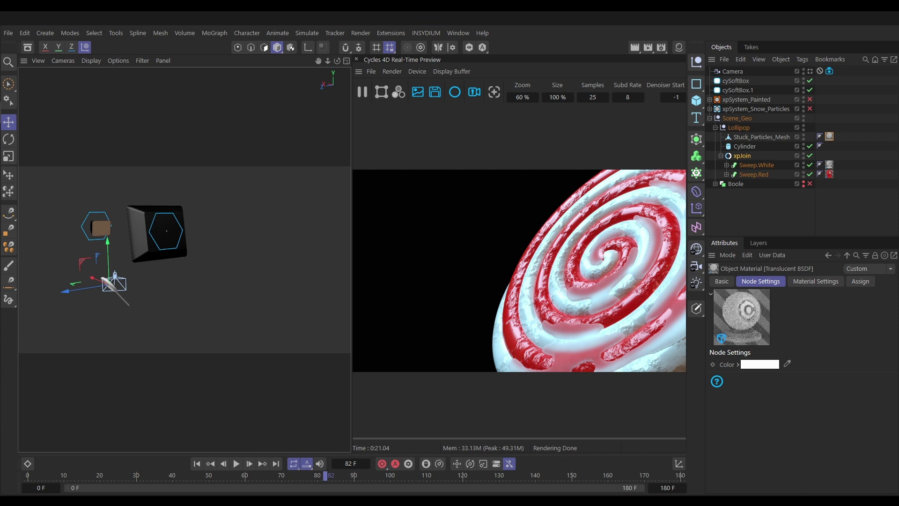
Examine the emitters and generators inside the xpSystem_Painted hierarchy and collapse it again.
key(space)
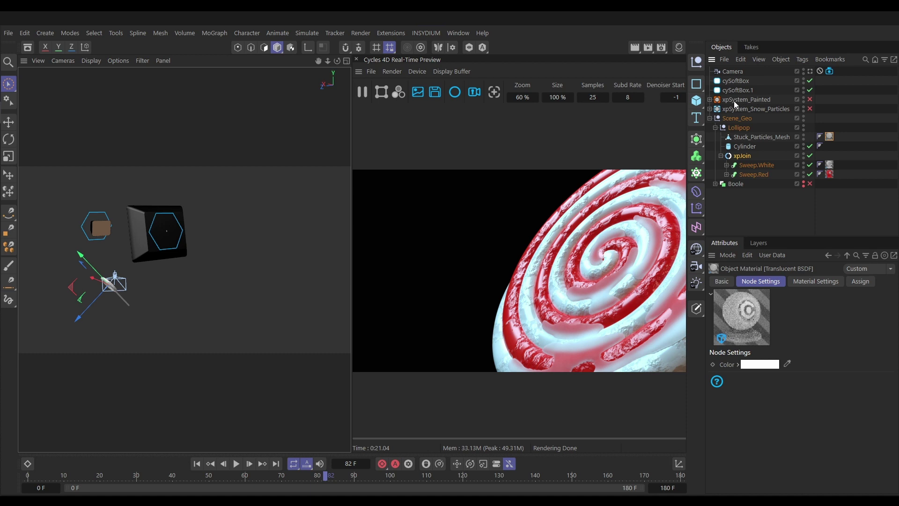
click(710, 99)
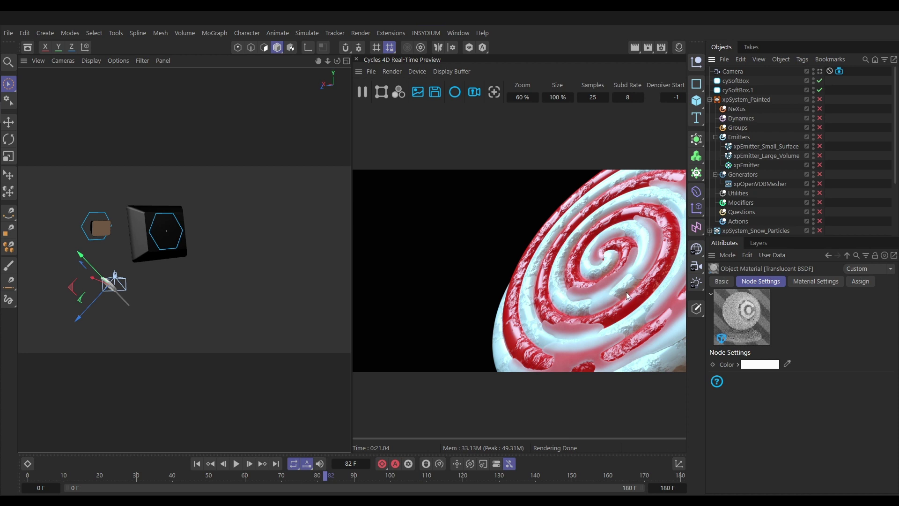
click(710, 99)
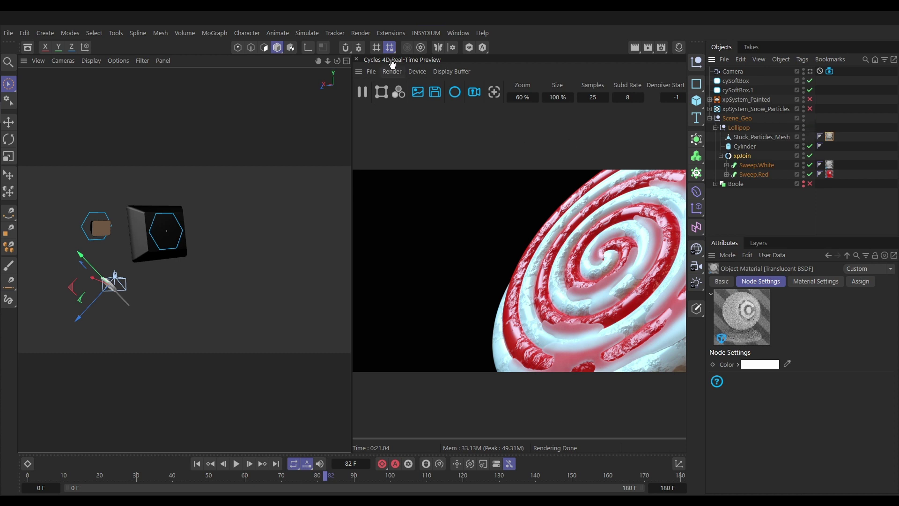
Close the Cycles 4D Real-Time Preview, frame the whole lollipop in the viewport and collapse the Scene_Geo hierarchy.
click(358, 63)
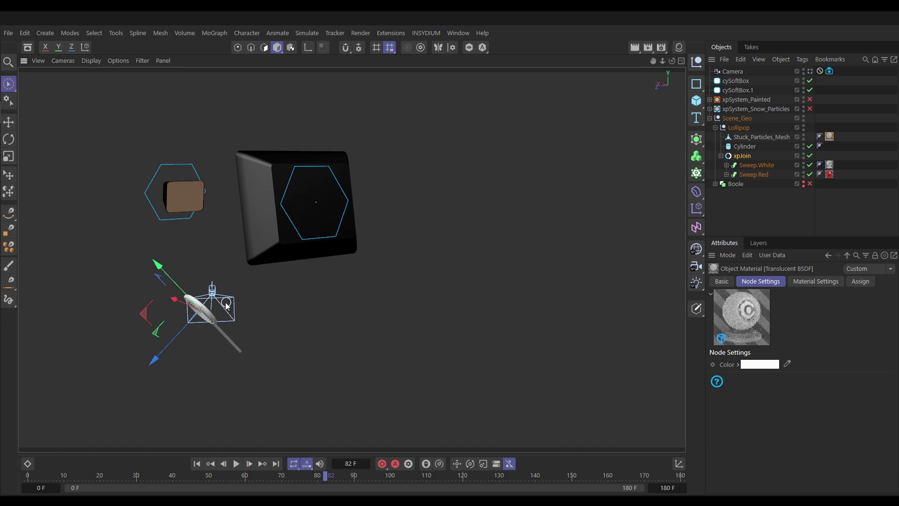
alt+drag(226, 303, 261, 316)
alt+right_drag(261, 316, 276, 322)
alt+middle_drag(276, 322, 386, 278)
alt+drag(387, 278, 380, 328)
alt+right_drag(357, 276, 442, 261)
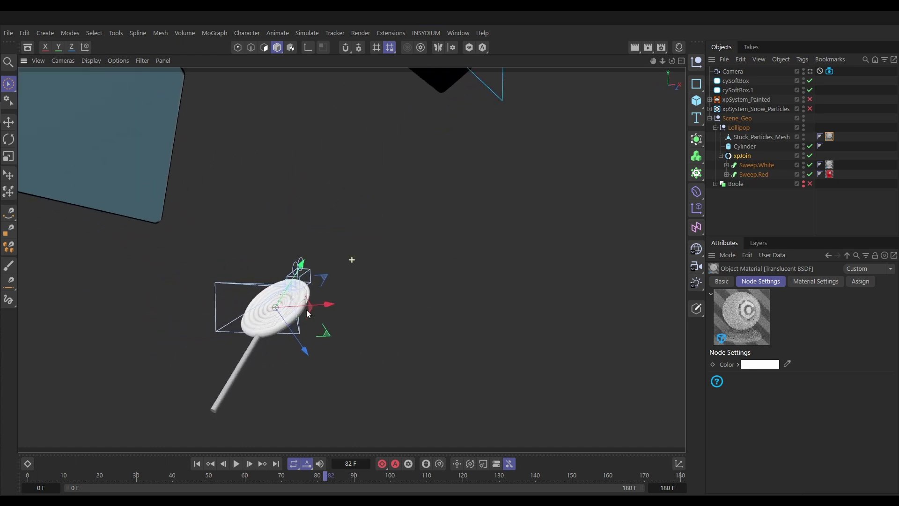
alt+drag(441, 259, 384, 285)
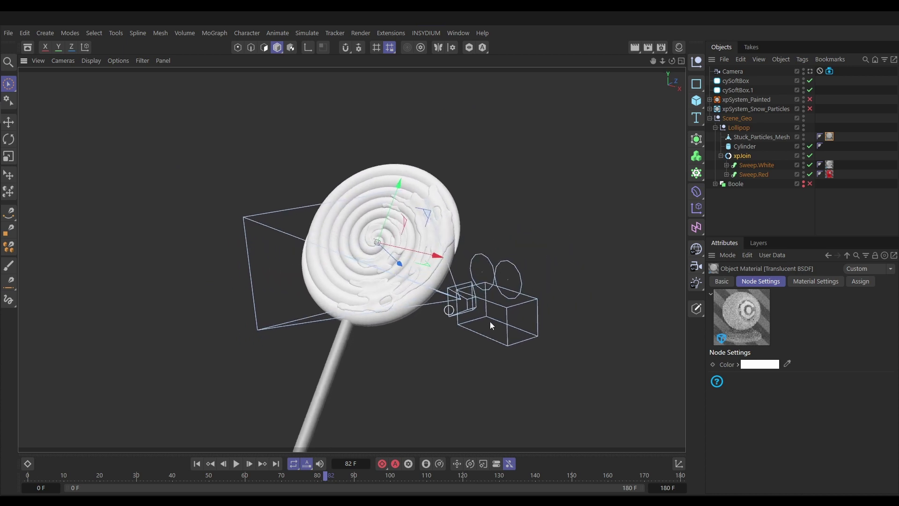
click(710, 118)
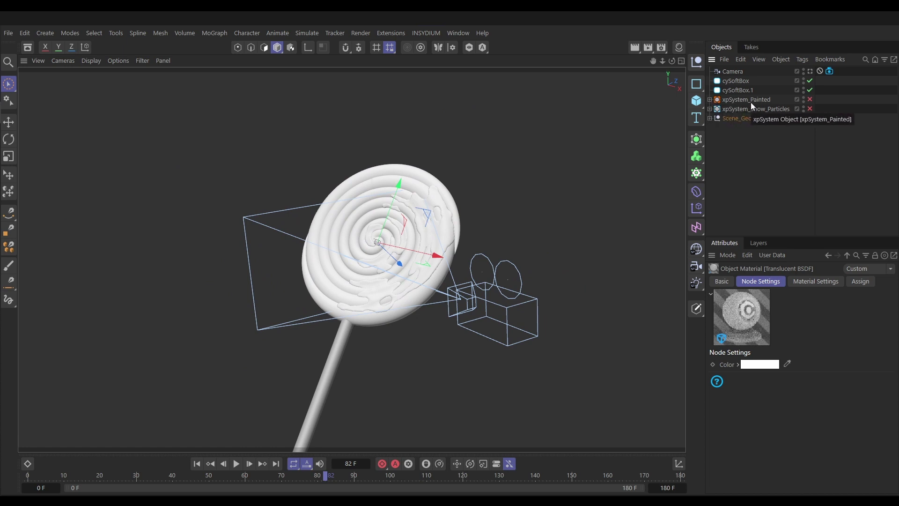
Enable the xpSystem_Painted system and rename its xpEmitter to xpEmitter_Painted.
click(710, 99)
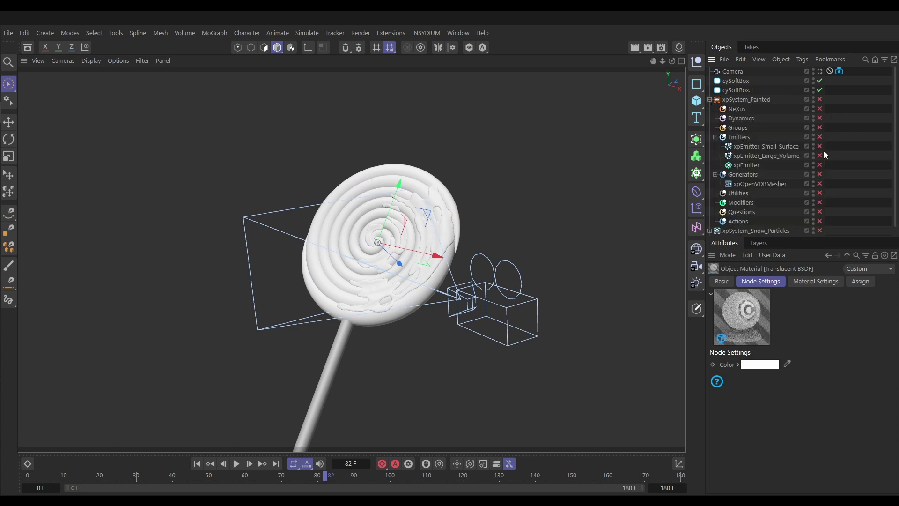
click(820, 99)
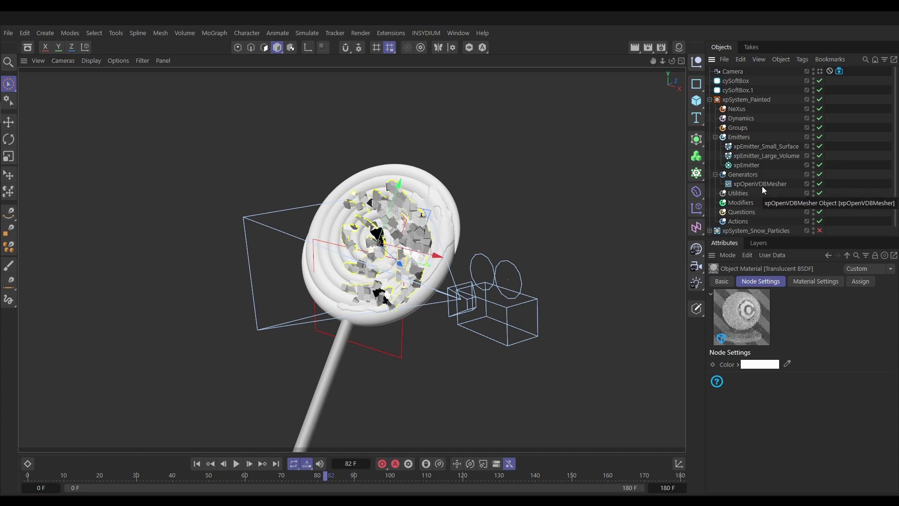
click(743, 165)
click(722, 281)
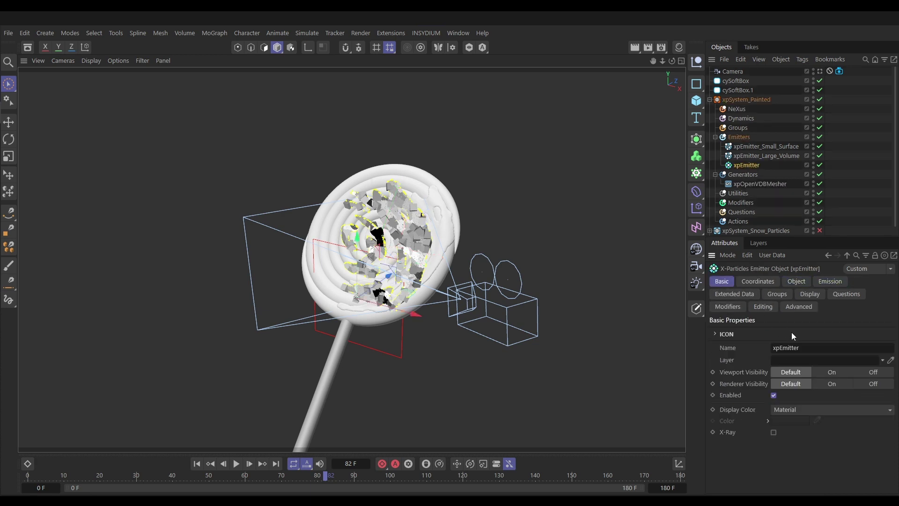
click(814, 347)
text(_Painted)
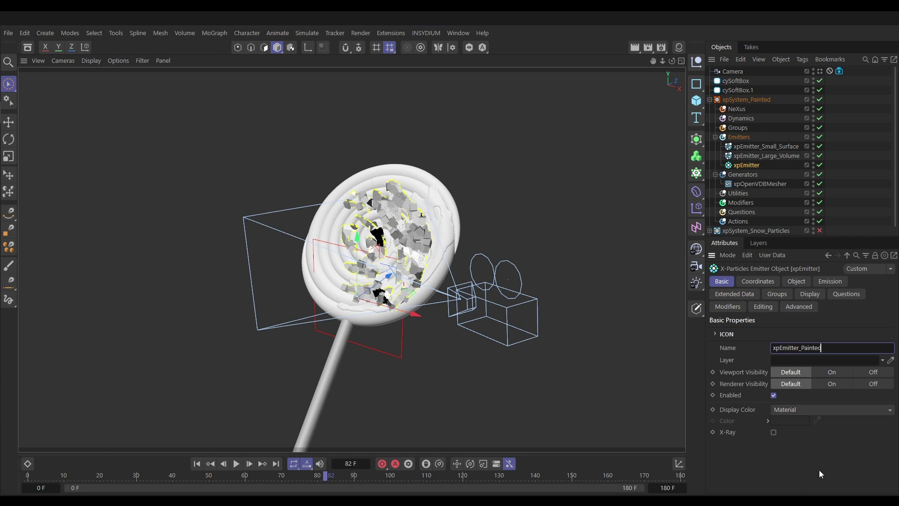
key(Return)
Disable xpEmitter_Painted and xpOpenVDBMesher, reset the simulation and advance it to frame 1.
click(820, 165)
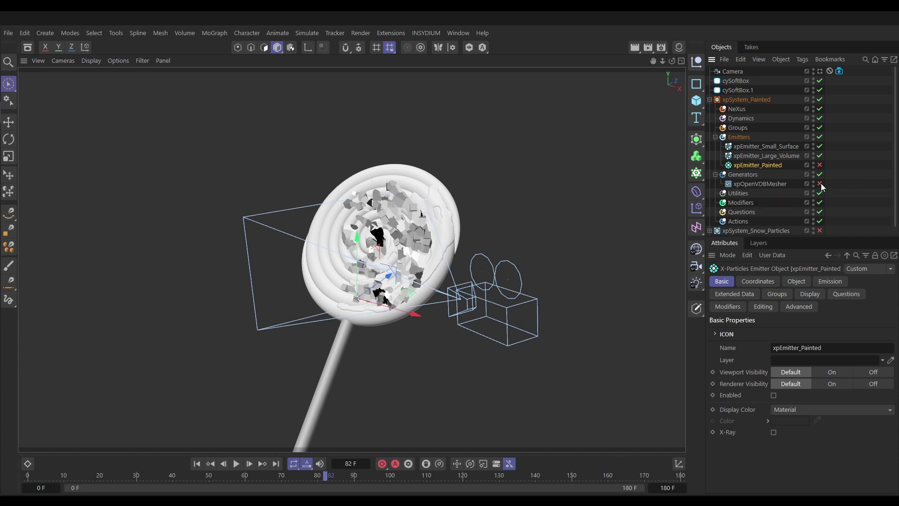
click(821, 185)
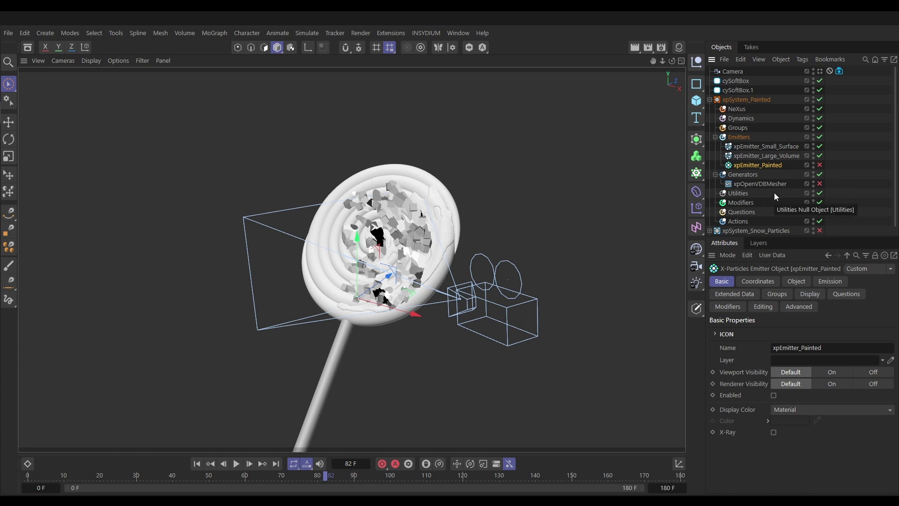
click(196, 463)
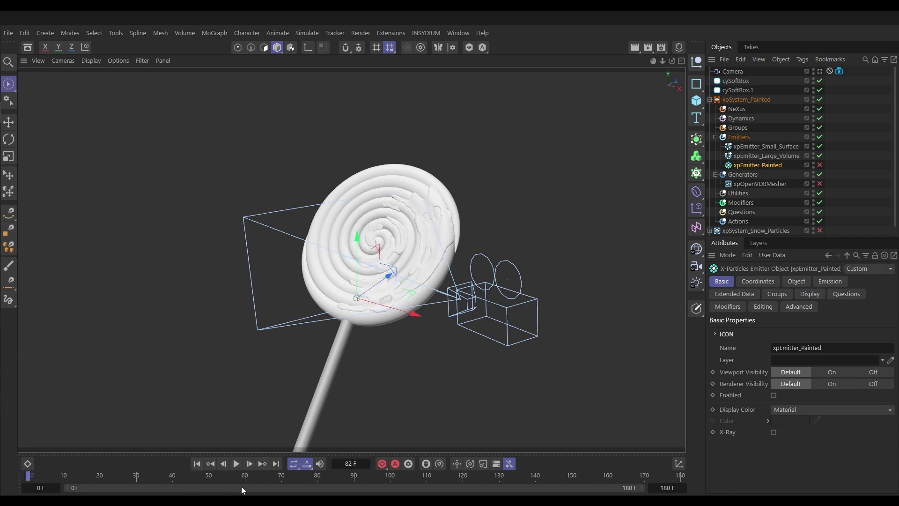
click(249, 464)
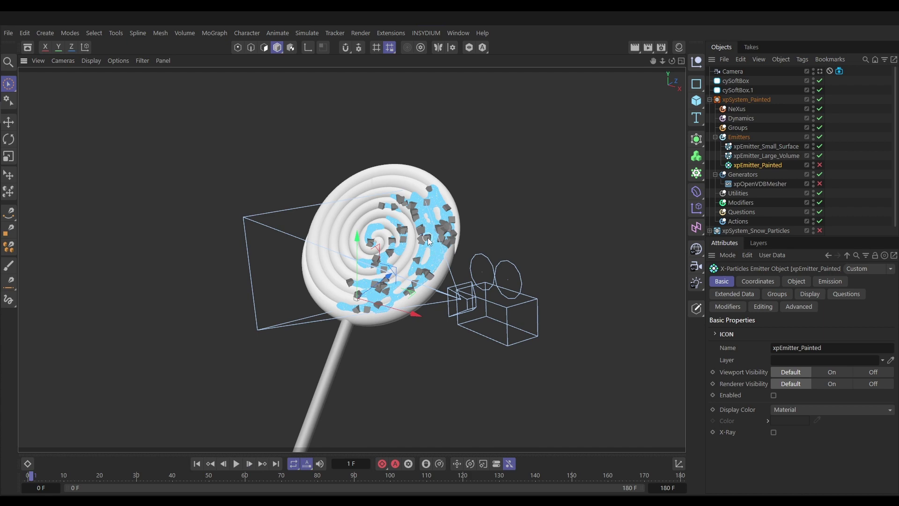
scroll(435, 253, up, 6)
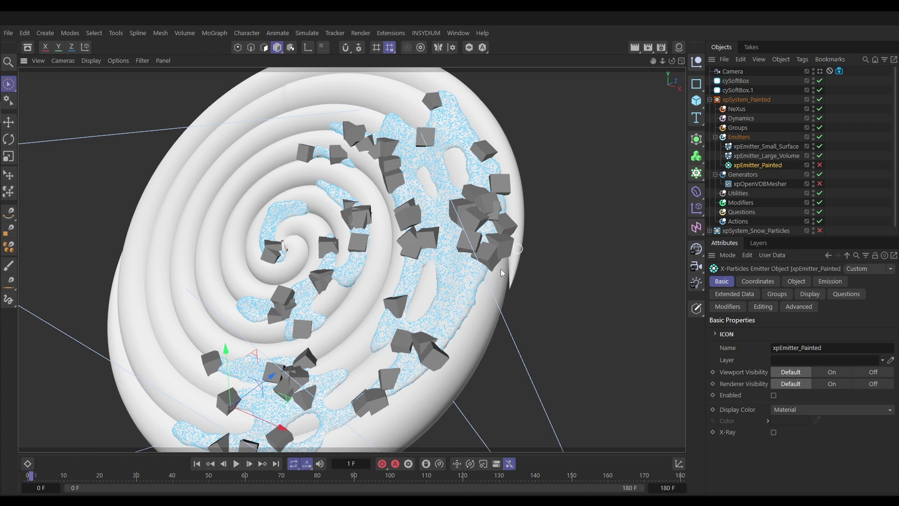
mouse_move(449, 274)
alt+mouse_down()
mouse_move(358, 270)
mouse_move(455, 274)
alt+mouse_up()
Set xpEmitter_Small_Surface's shot count to 80000 and rerun the simulation to frame 1.
click(777, 149)
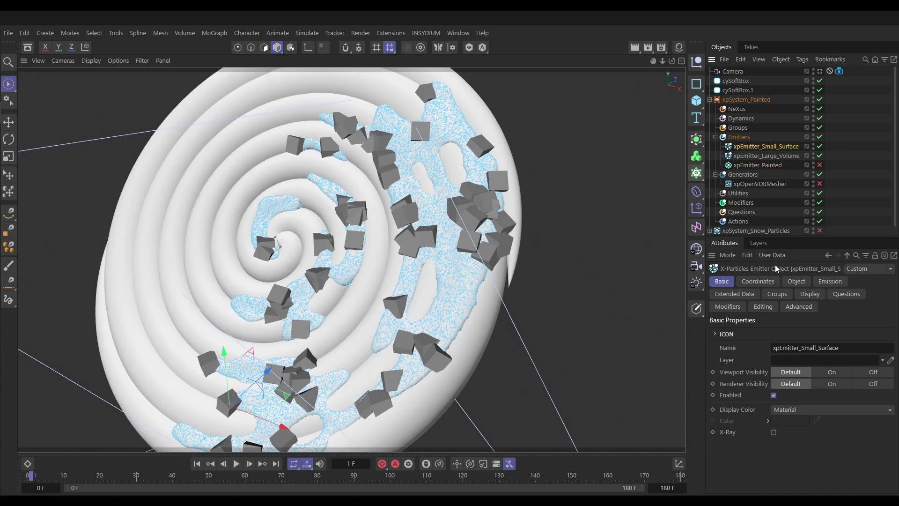
click(829, 282)
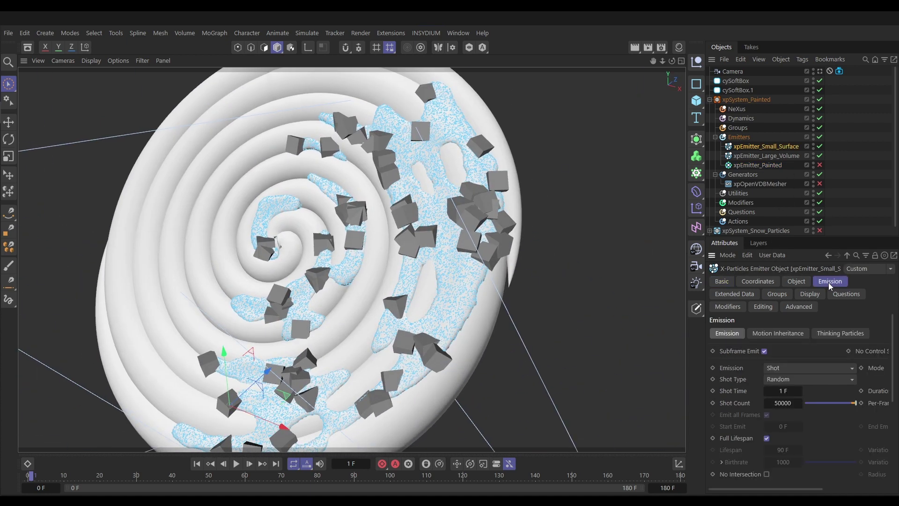
click(780, 403)
text(80000)
key(Return)
click(194, 463)
click(248, 464)
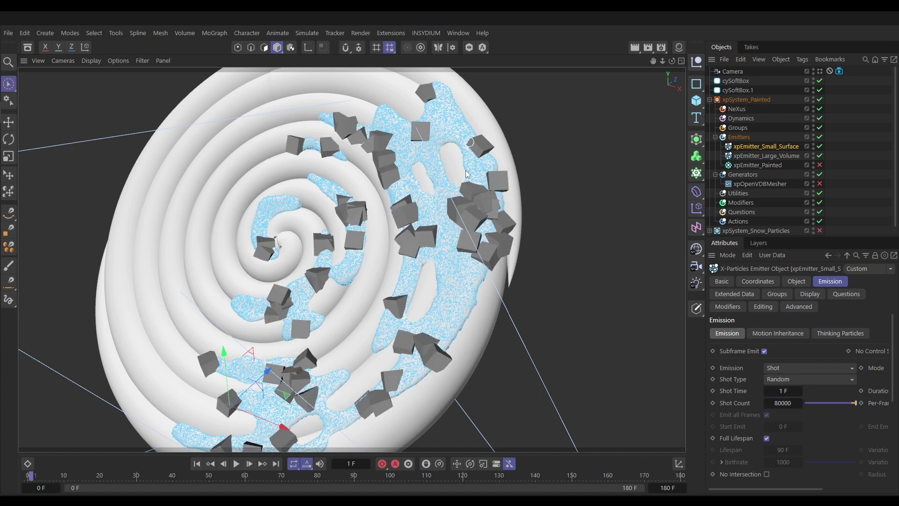
alt+drag(466, 175, 443, 203)
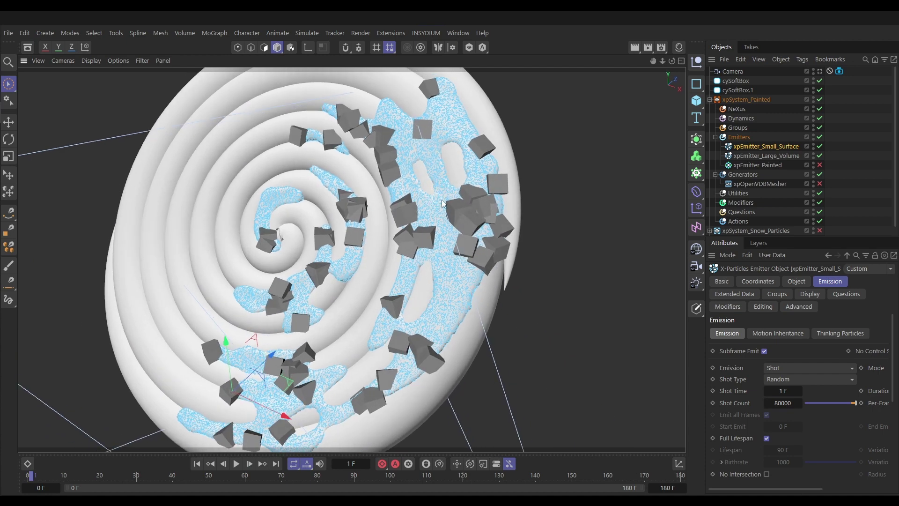
alt+right_drag(442, 203, 412, 257)
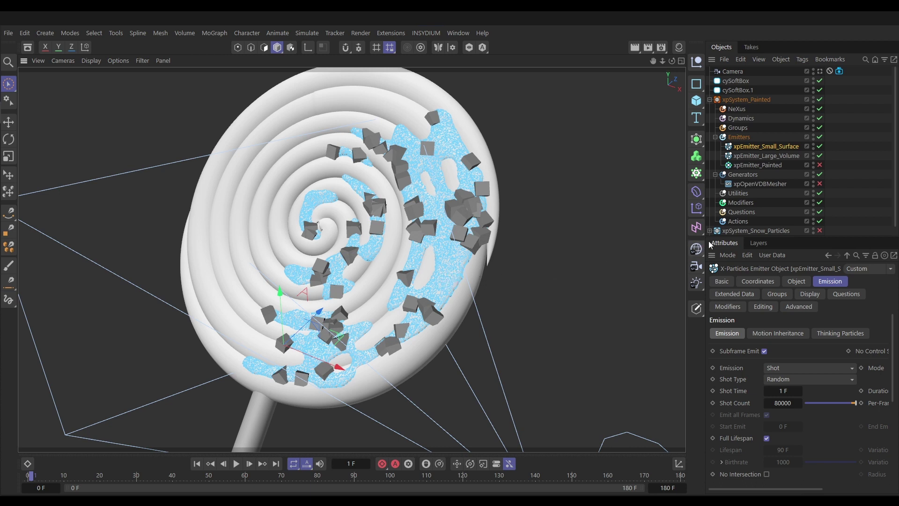
Add an xpCache utility to xpSystem_Painted and restrict it to objects in the same system.
click(741, 193)
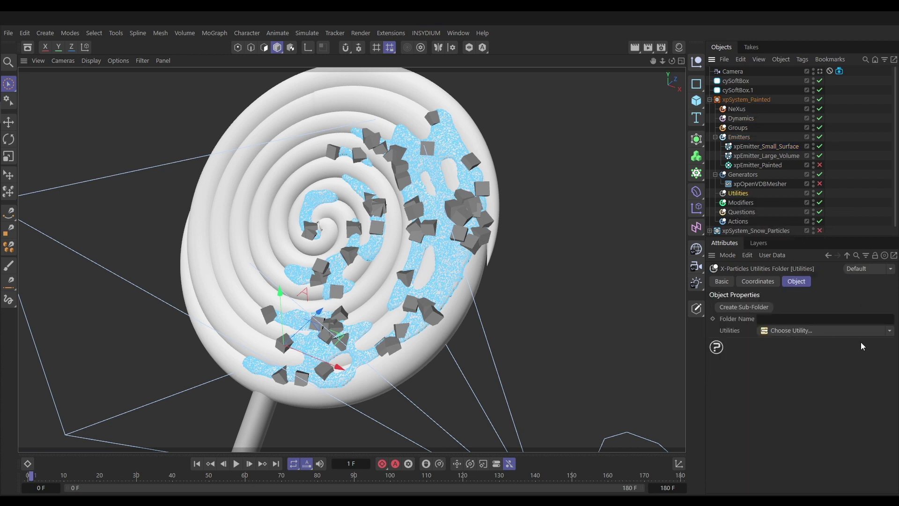
click(889, 331)
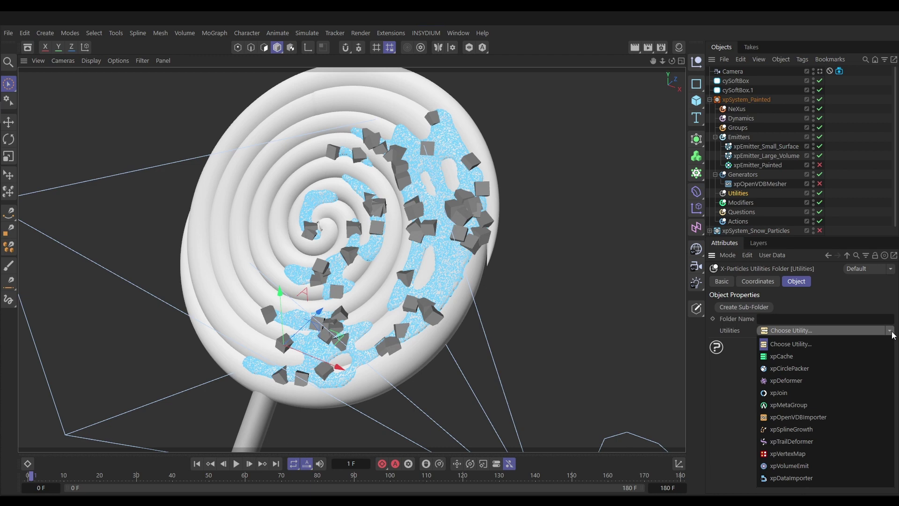
click(791, 356)
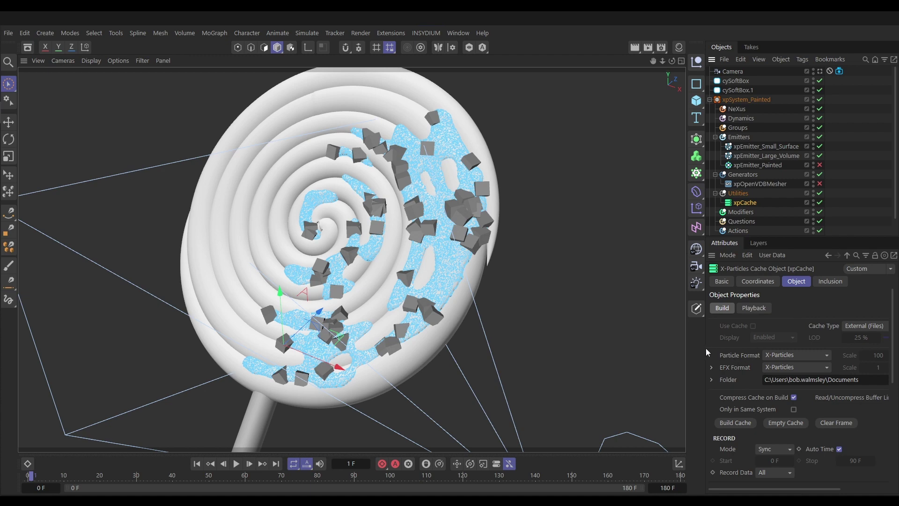
drag(705, 347, 620, 345)
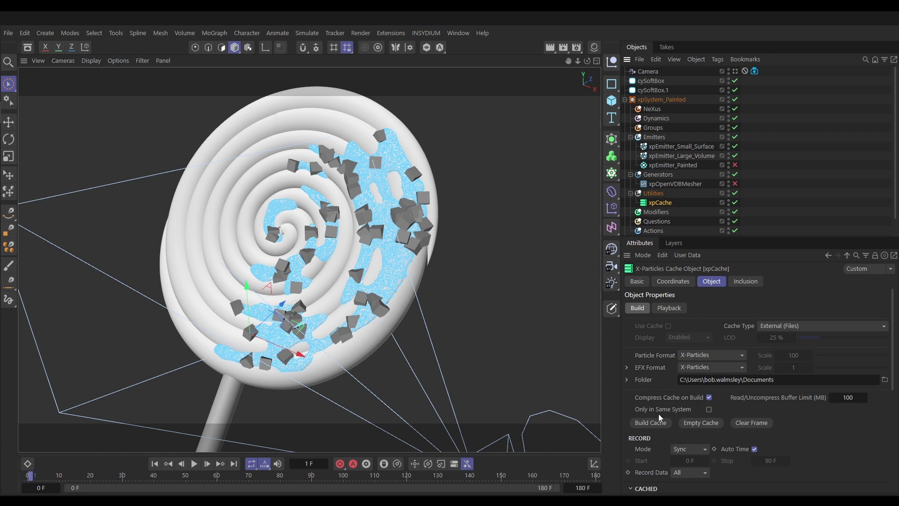
click(709, 409)
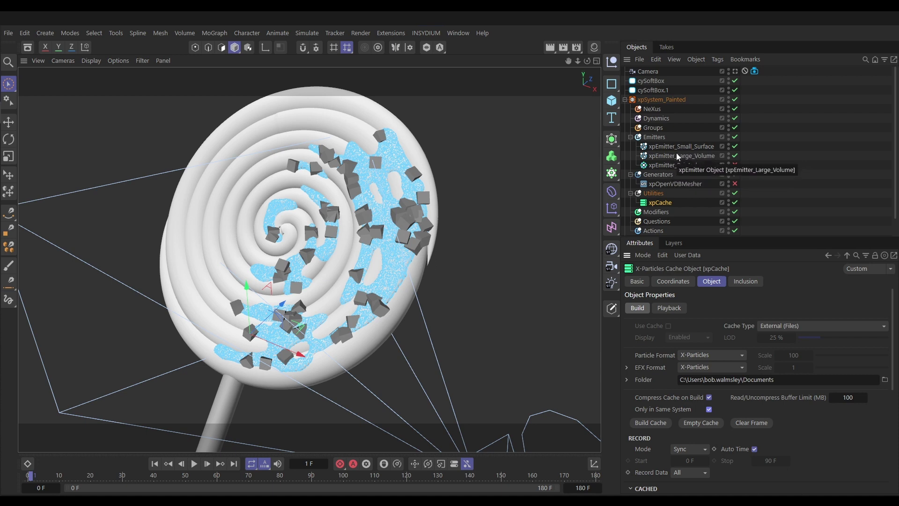
click(625, 100)
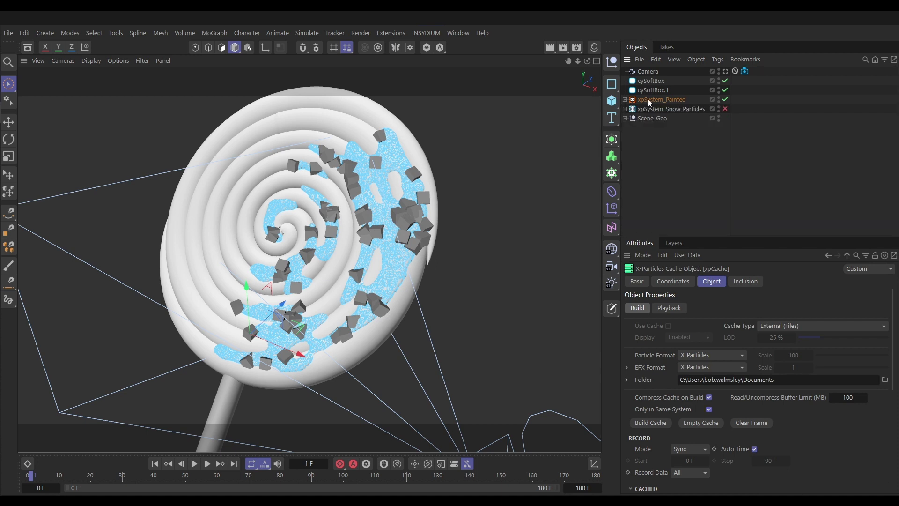
click(625, 109)
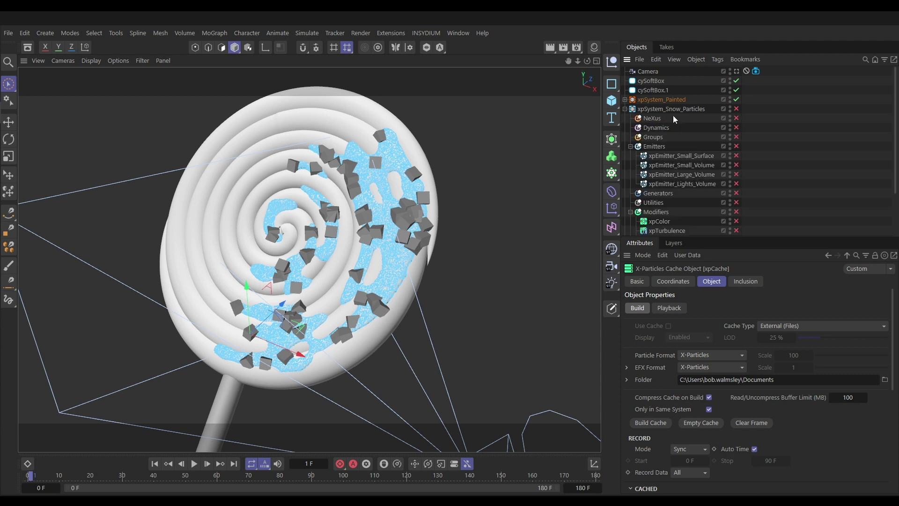
click(625, 109)
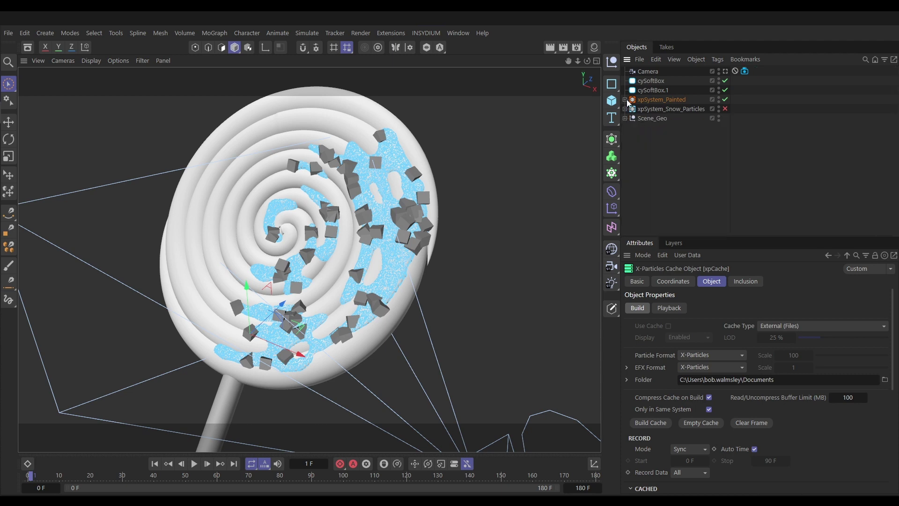
click(626, 99)
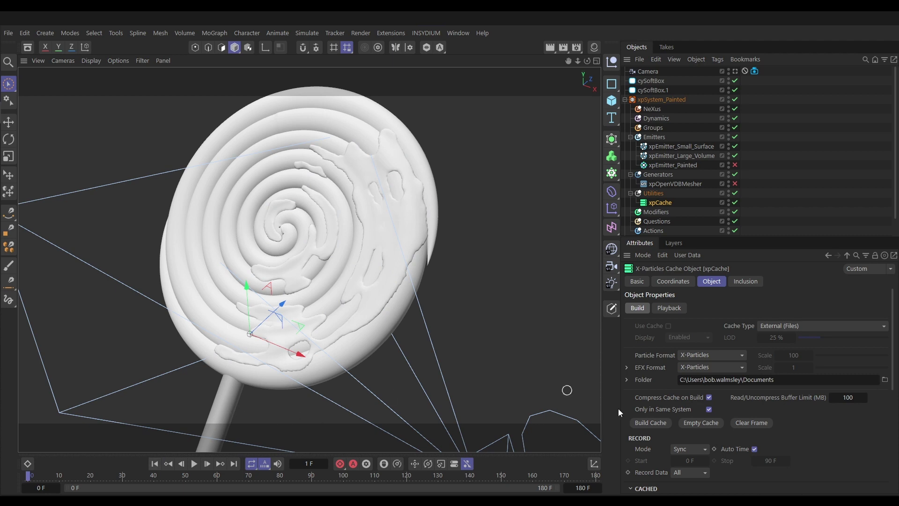
Build the xpCache, stop the caching early and check its cached emitters and info.
click(651, 424)
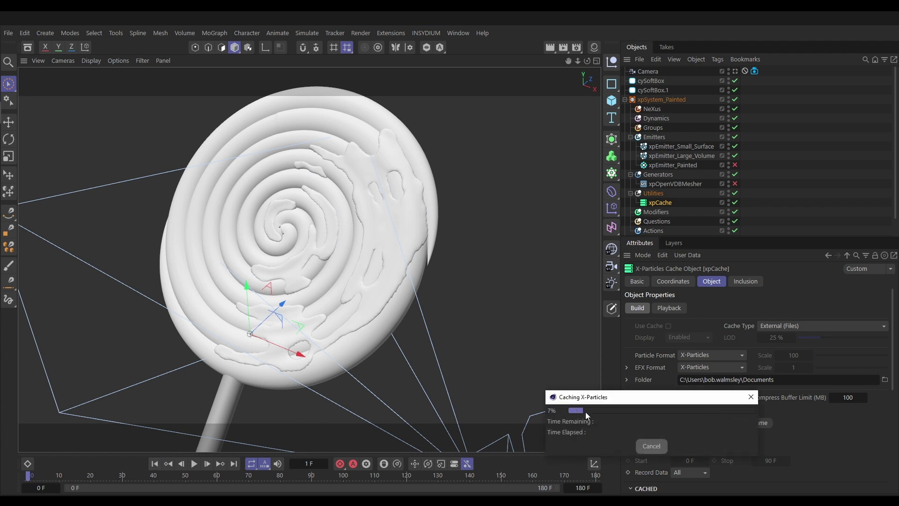
click(644, 445)
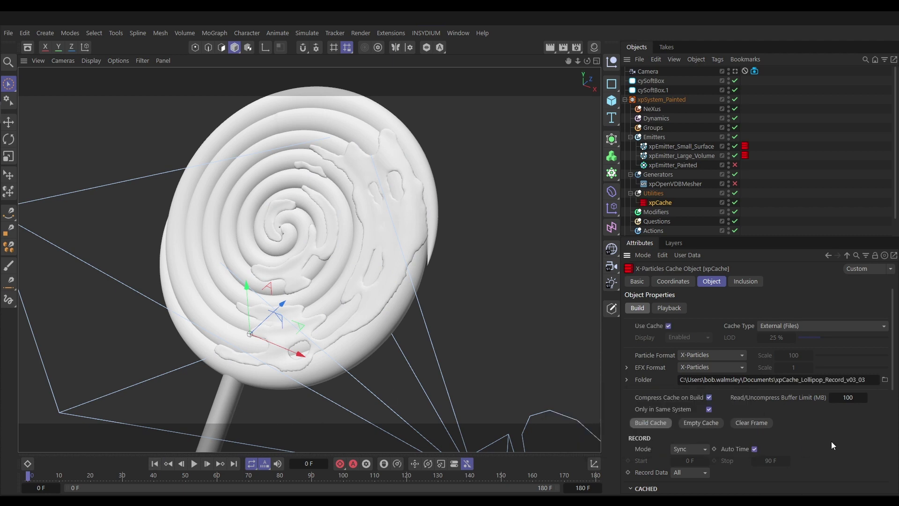
drag(894, 374, 883, 483)
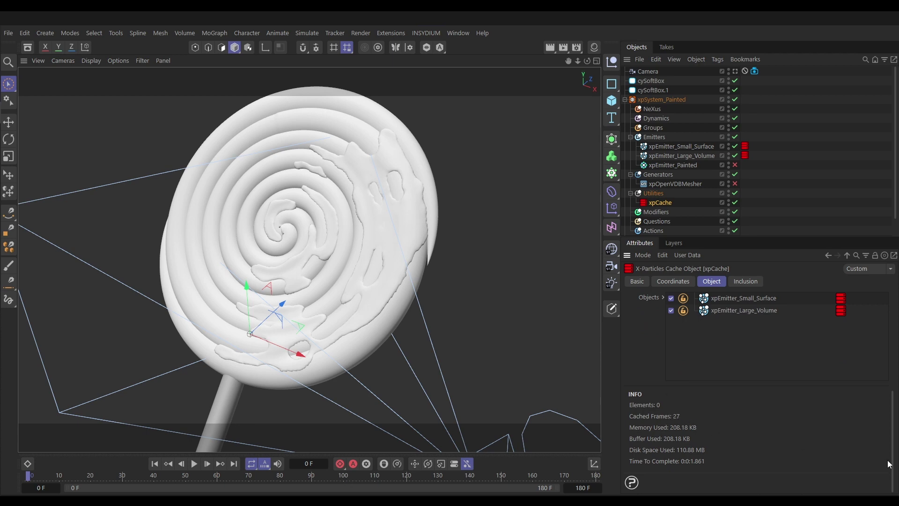
drag(894, 463, 897, 360)
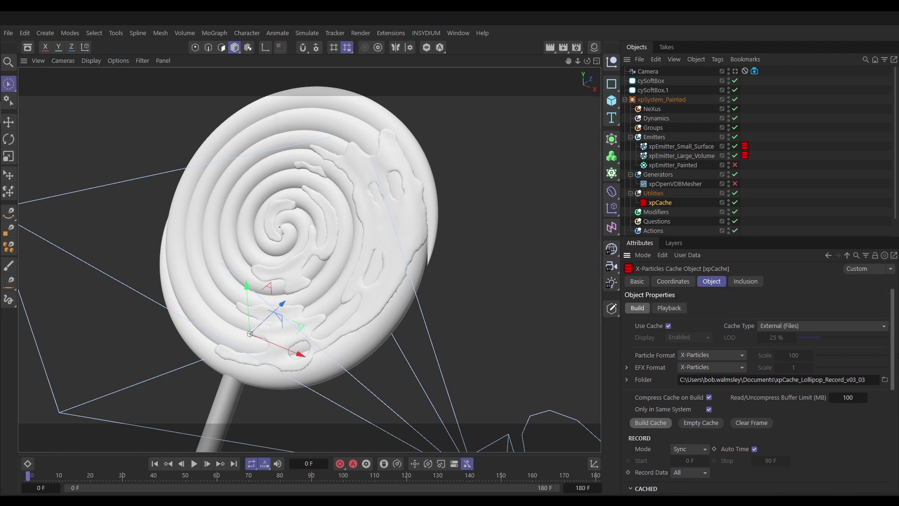
Set the xpCache playback offset to 1 F, enable Hold and scrub the timeline to frame 94.
click(671, 308)
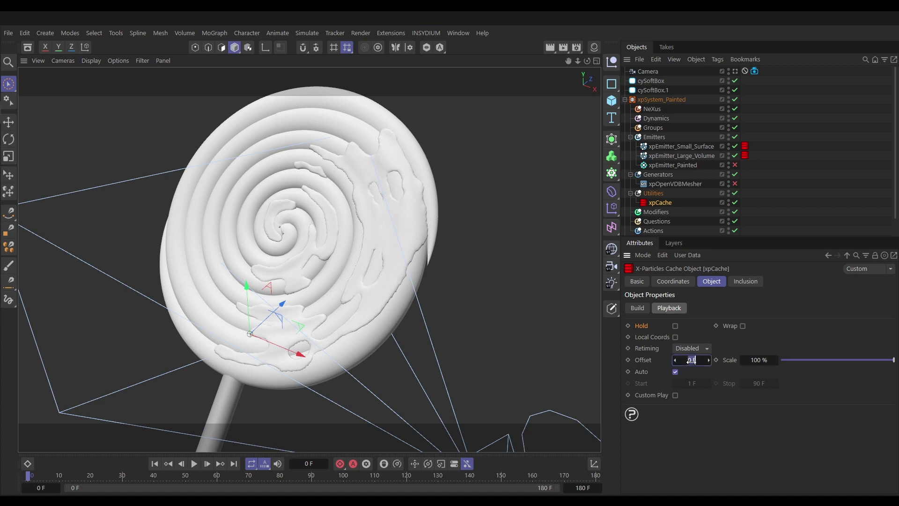
text(1)
key(Return)
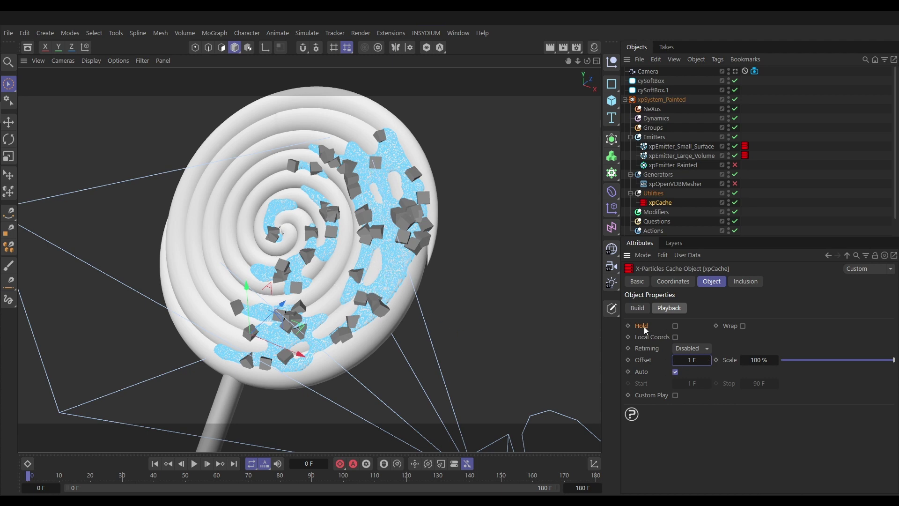
click(676, 326)
drag(28, 477, 176, 478)
drag(252, 488, 324, 483)
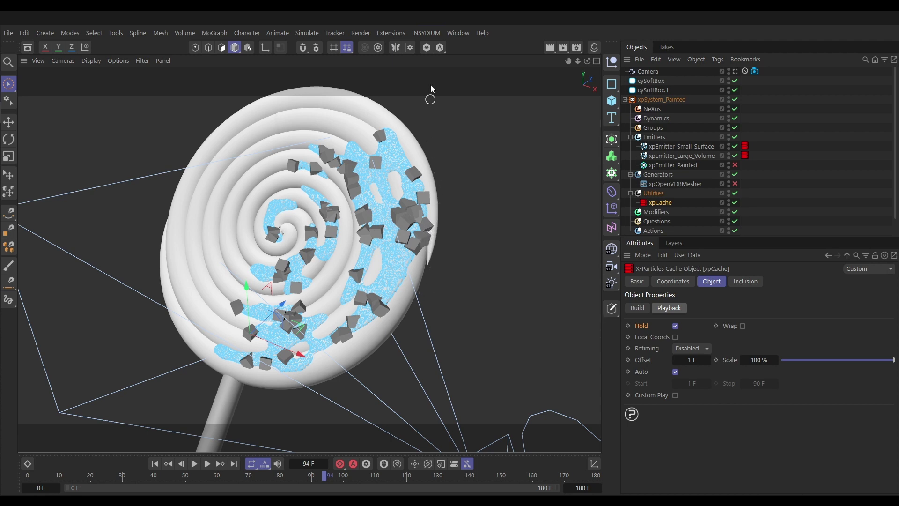
Open the Cycles 4D Real-Time Preview, dock it beside the viewport and restart its render with more room for the image.
click(426, 33)
mouse_move(487, 117)
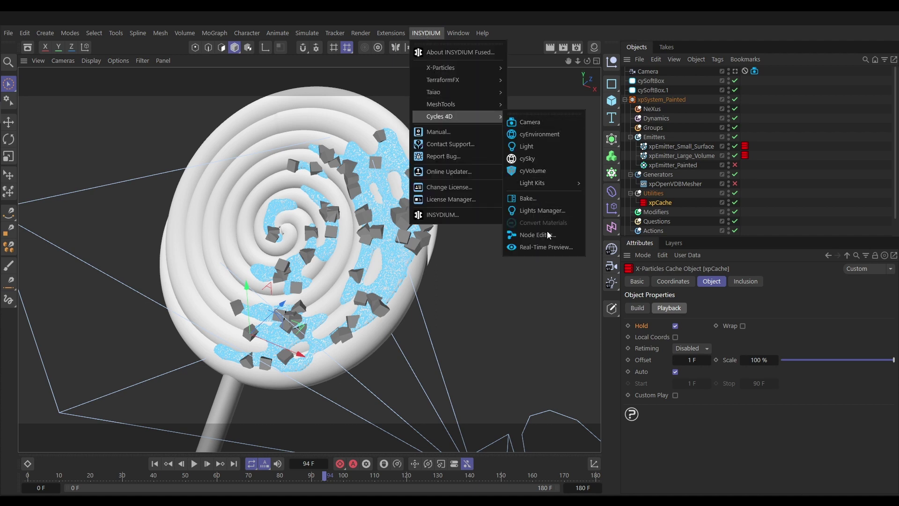
click(546, 247)
drag(591, 94, 581, 154)
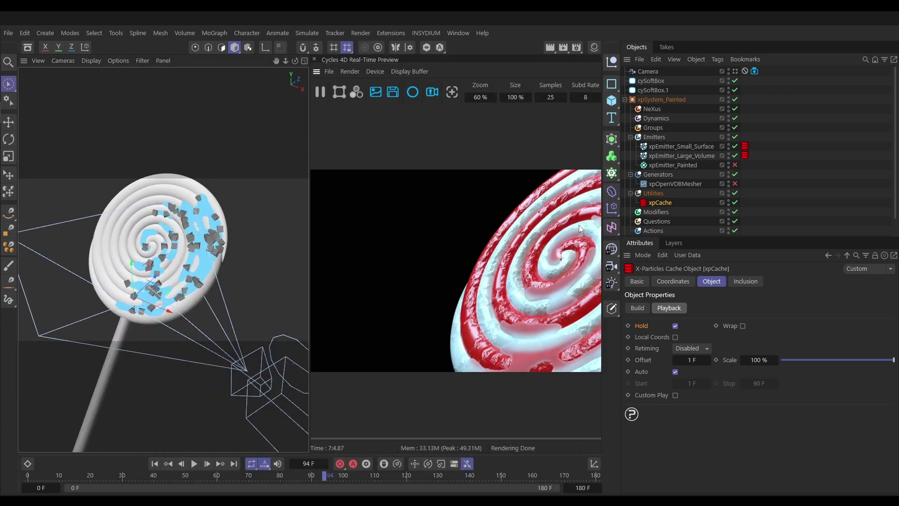
click(320, 93)
click(320, 92)
drag(620, 289, 703, 287)
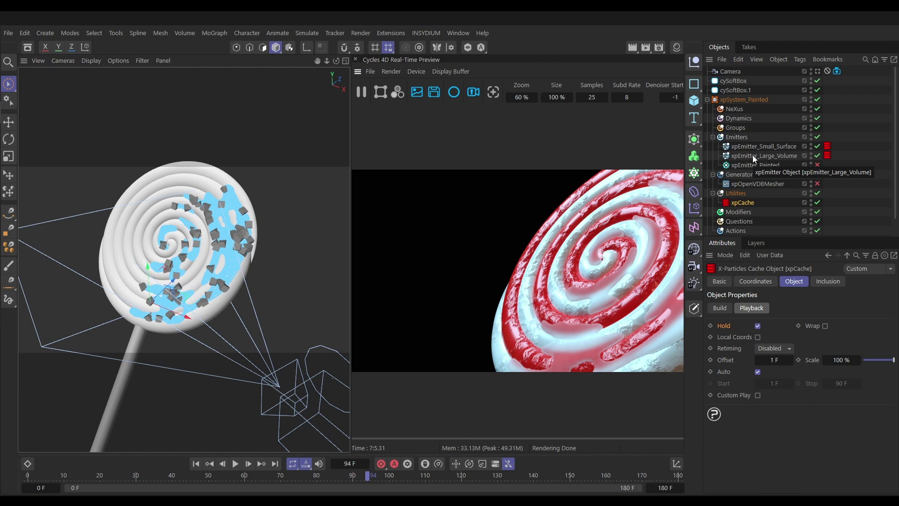
Add a Cycles 4D cyInstance tag and place it on xpEmitter_Large_Volume.
click(800, 59)
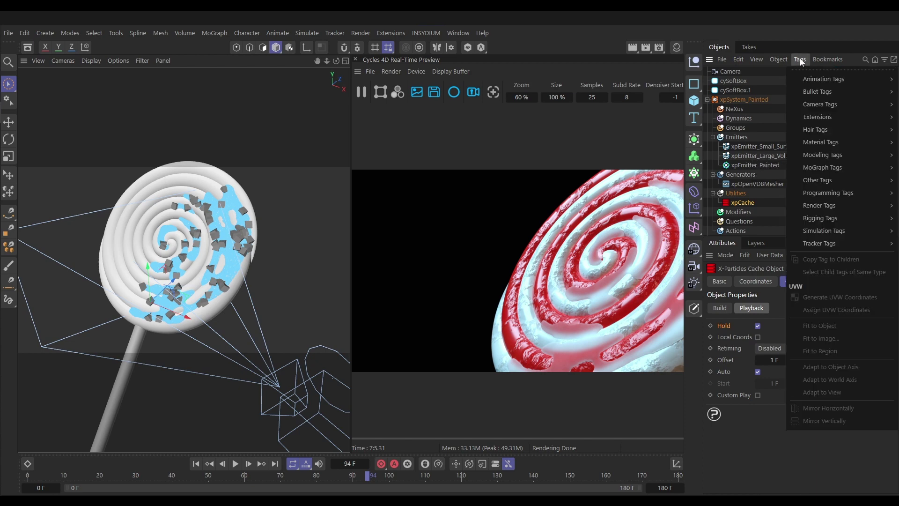
mouse_move(809, 117)
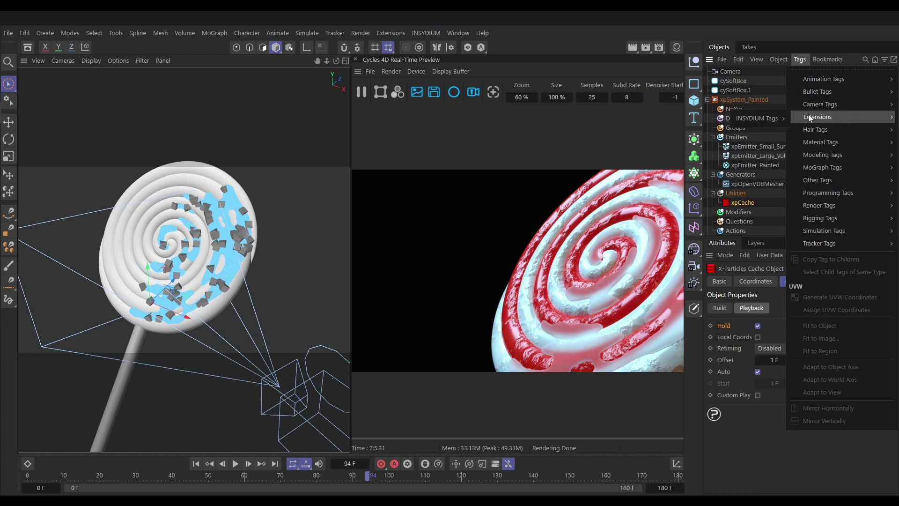
mouse_move(766, 119)
mouse_move(805, 132)
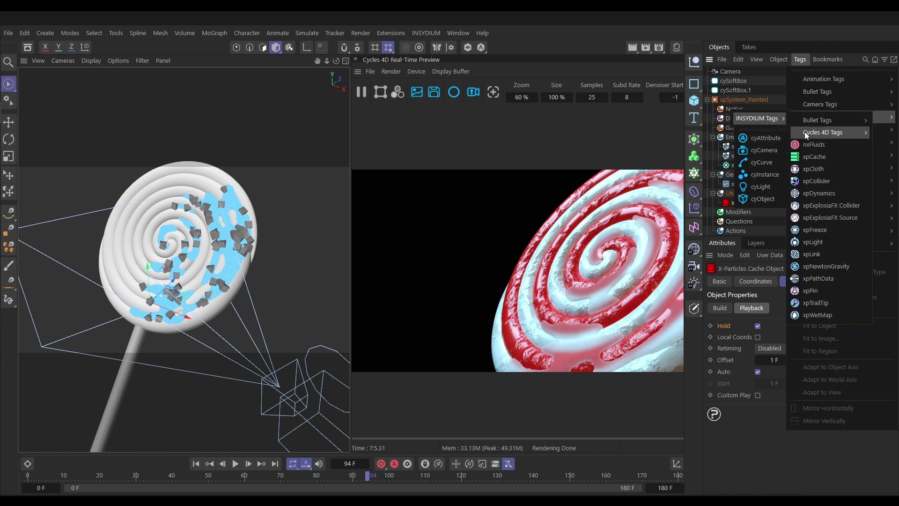
click(763, 174)
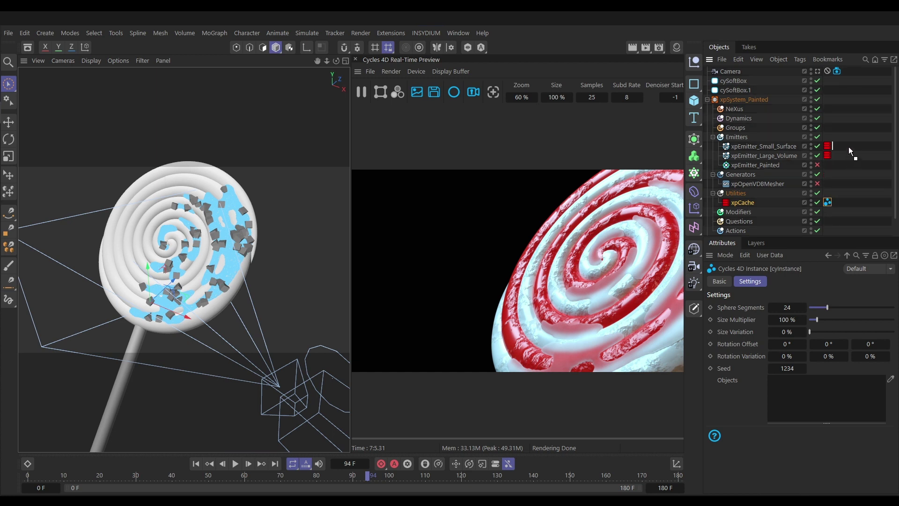
drag(845, 154, 845, 155)
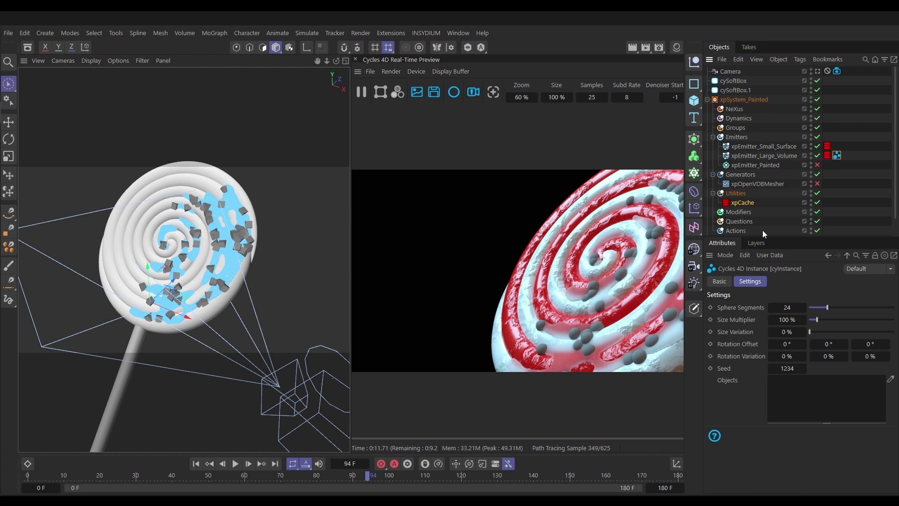
Set the cyInstance tag's Size Multiplier to about 85 % and its Size Variation to 265 %.
click(838, 156)
drag(820, 322, 828, 322)
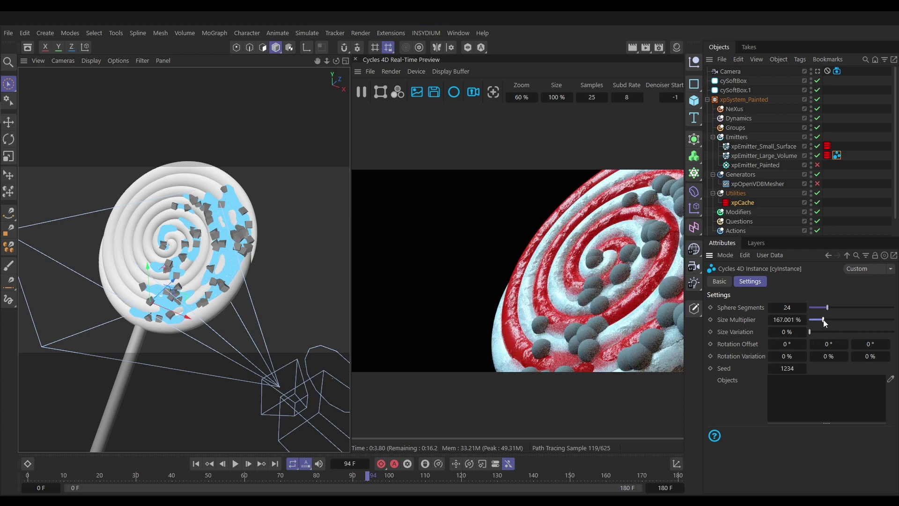
mouse_move(827, 322)
mouse_down()
mouse_move(819, 332)
mouse_move(833, 334)
mouse_move(816, 320)
mouse_up()
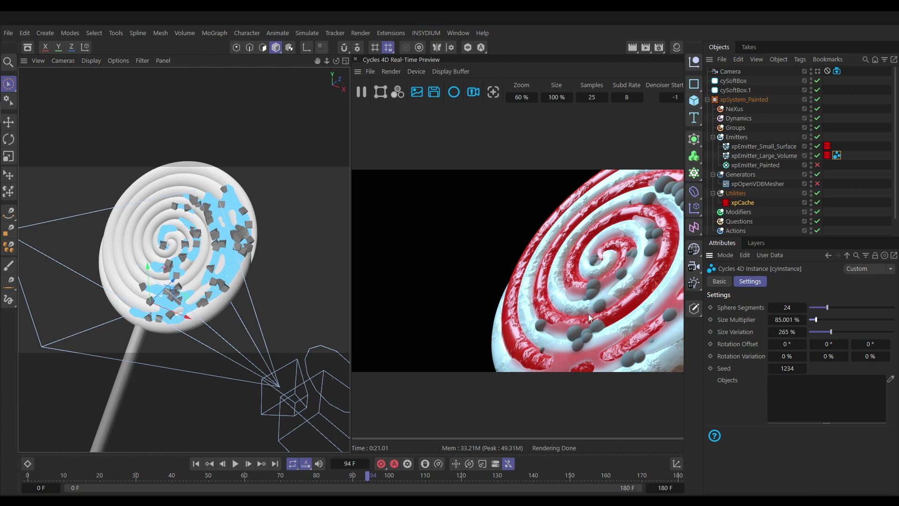
Return the timeline to frame 0, then start a new empty project with the Cycles 4D Real-Time Preview closed.
click(199, 465)
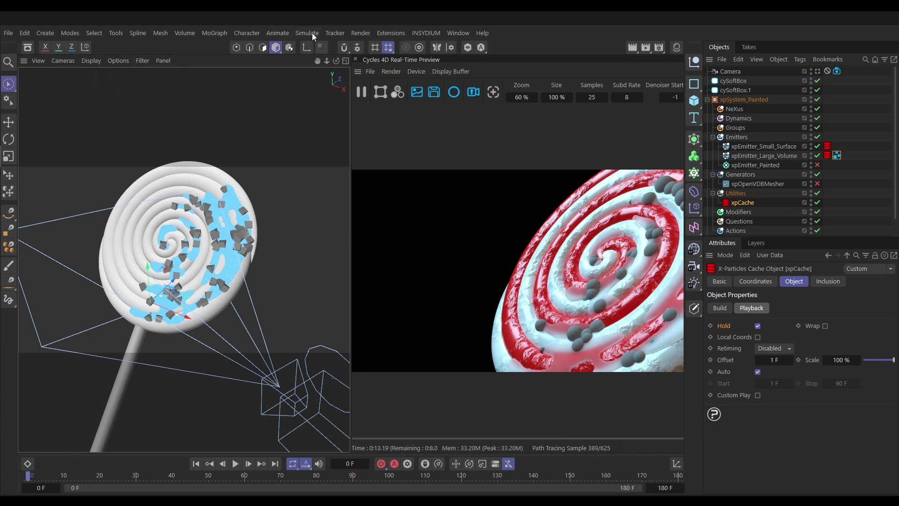
key(ctrl+n)
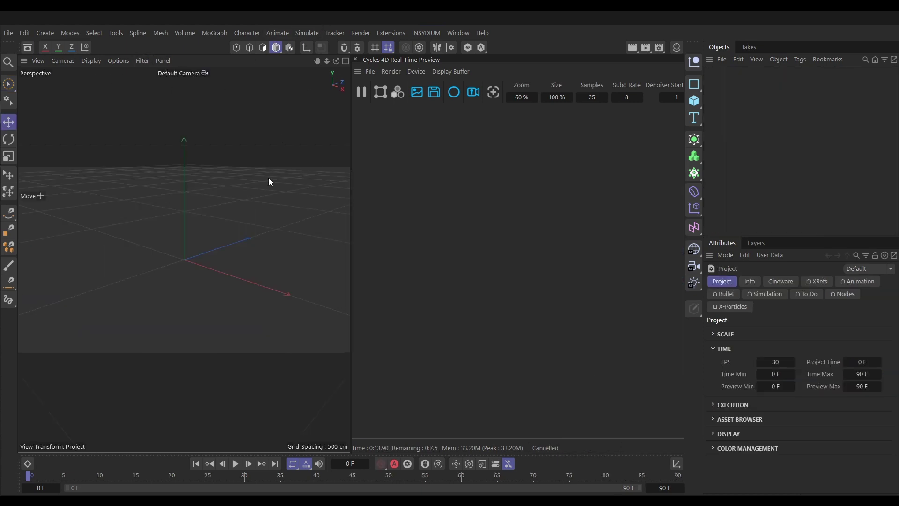
click(355, 59)
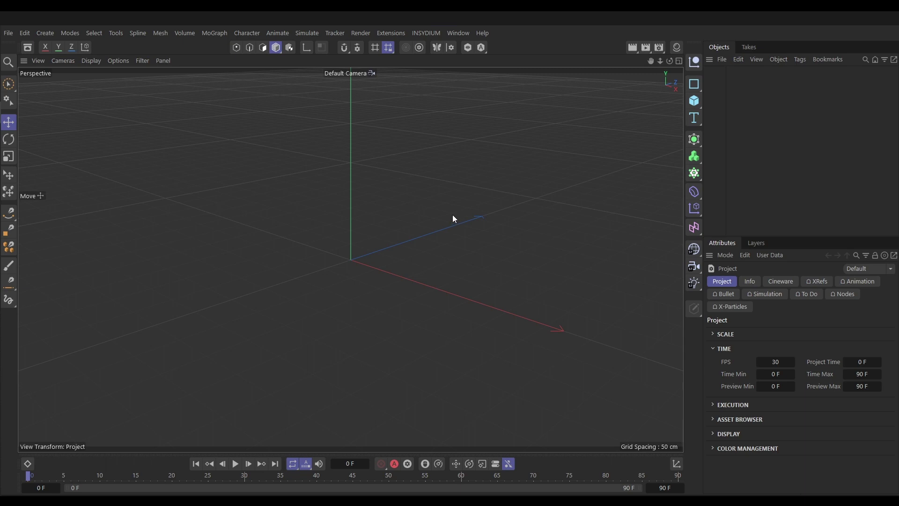
Add a sphere primitive and display the viewport with Gouraud Shading (Lines).
click(695, 101)
click(793, 131)
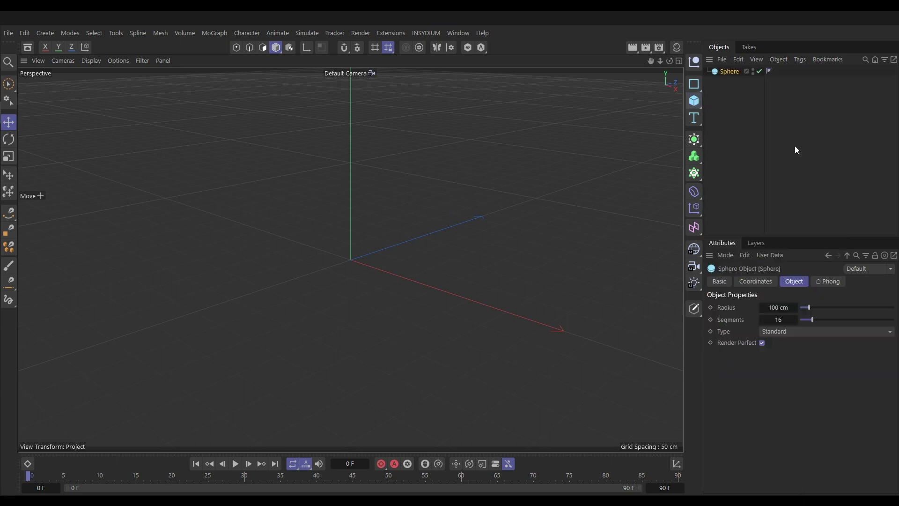
key(n)
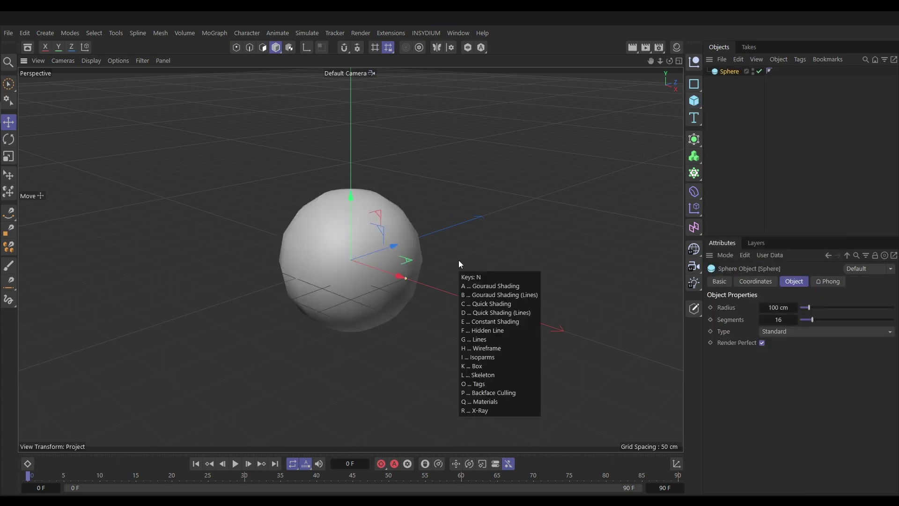
key(b)
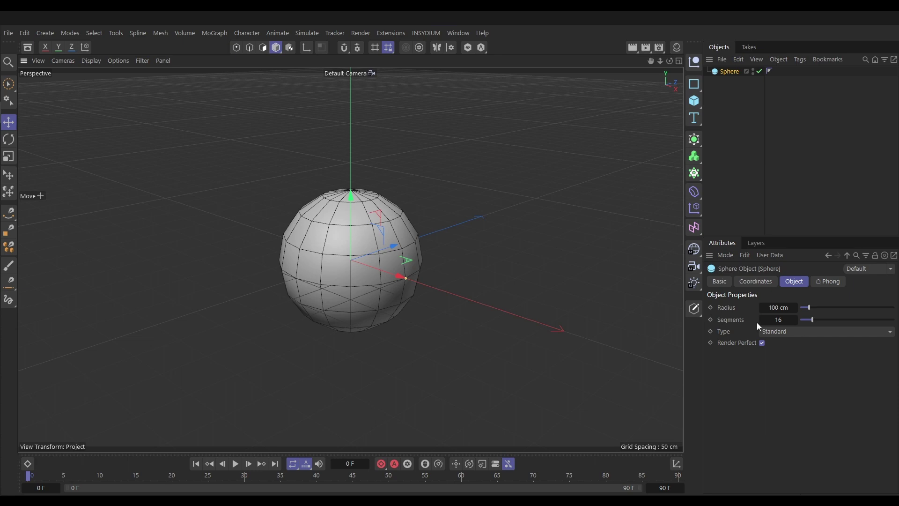
Set the sphere's radius to 2 cm and its type to Octahedron.
click(778, 307)
text(2)
key(Return)
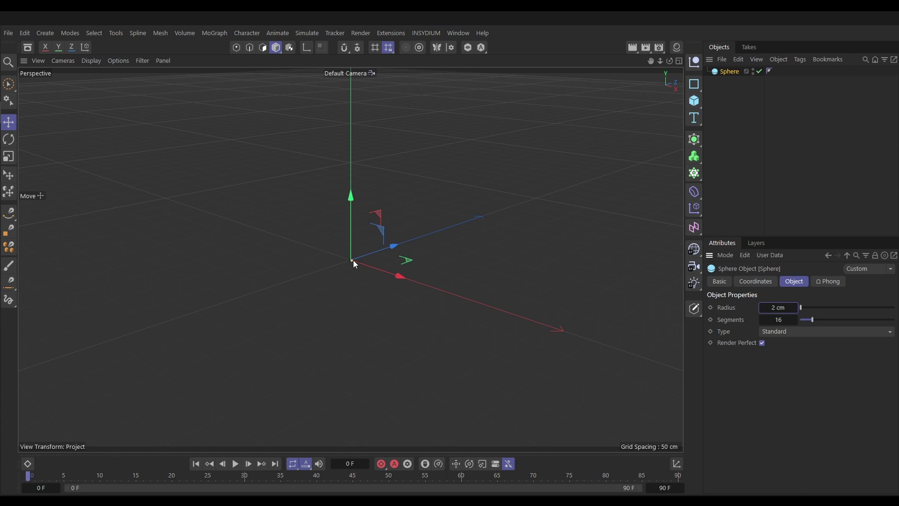
scroll(355, 260, up, 10)
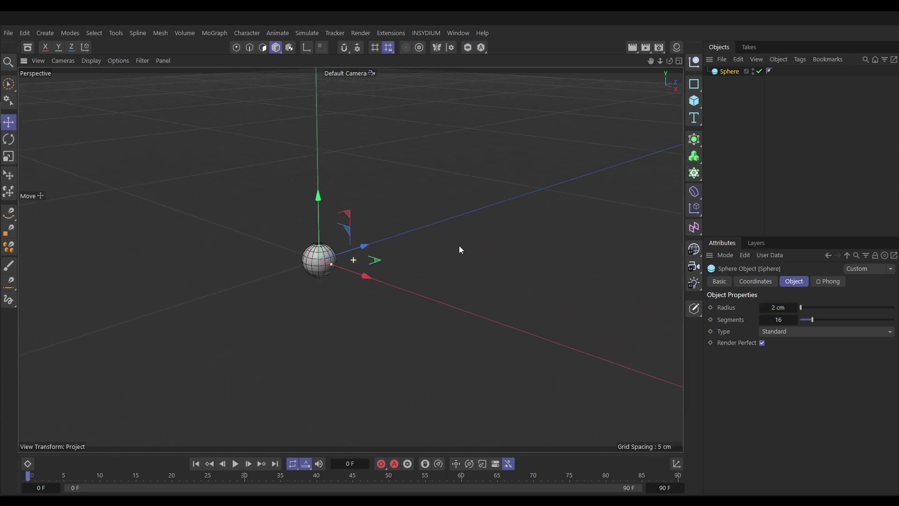
alt+right_drag(459, 247, 463, 244)
alt+middle_drag(288, 267, 381, 273)
alt+drag(381, 274, 412, 262)
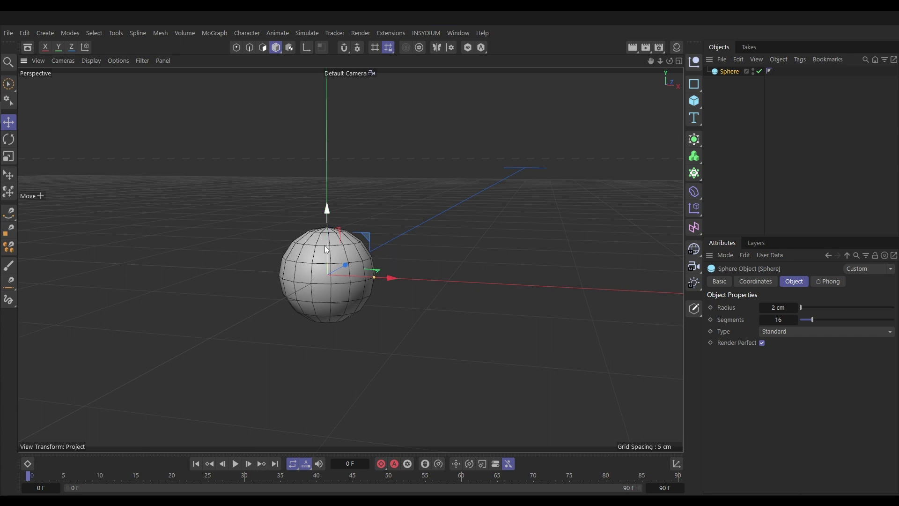
click(776, 332)
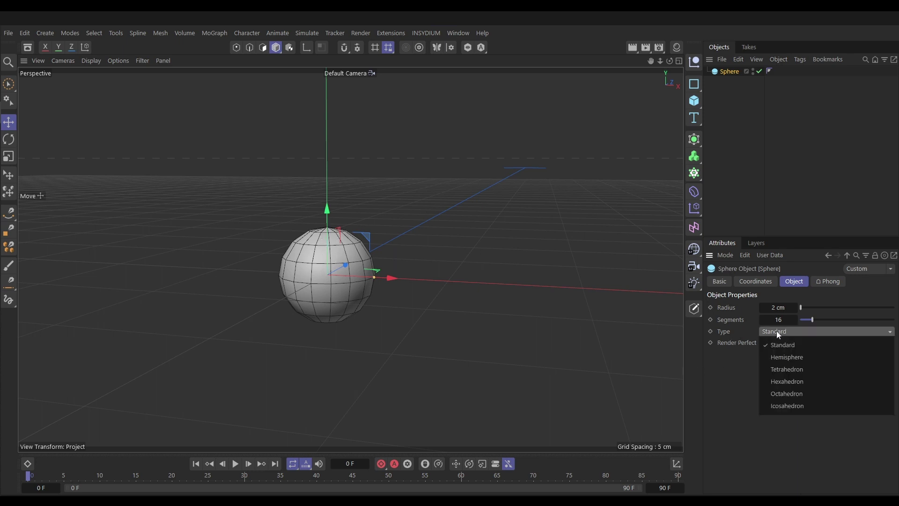
click(790, 394)
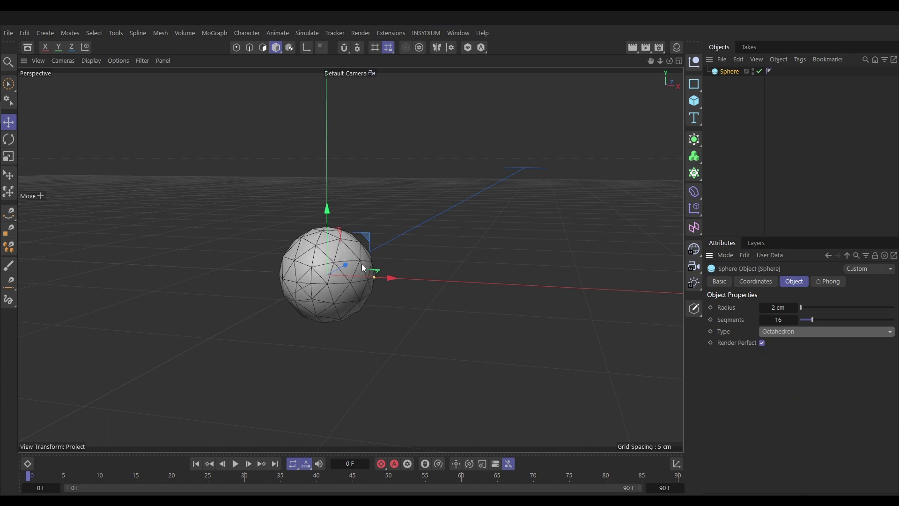
mouse_move(362, 264)
alt+mouse_down()
mouse_move(333, 264)
mouse_move(391, 265)
mouse_move(362, 254)
alt+mouse_up()
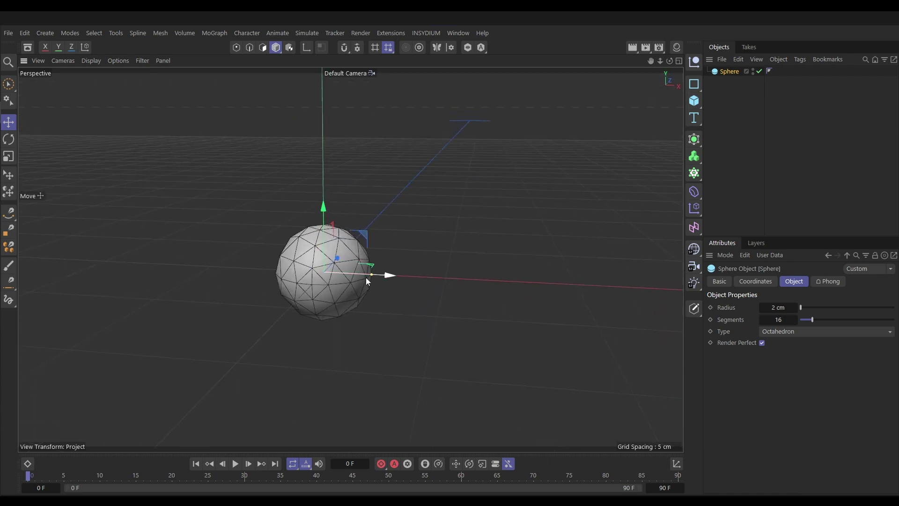
Add a Displacer deformer and make it a child of the sphere.
click(692, 192)
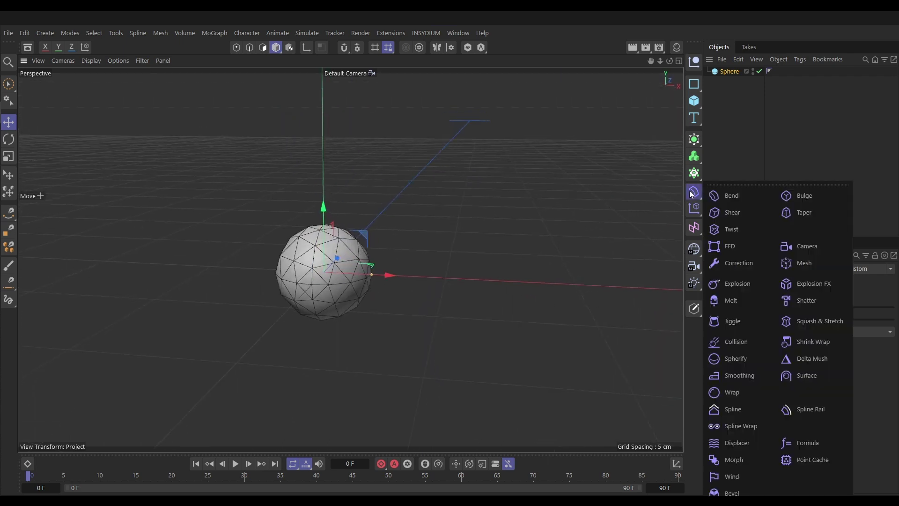
click(729, 442)
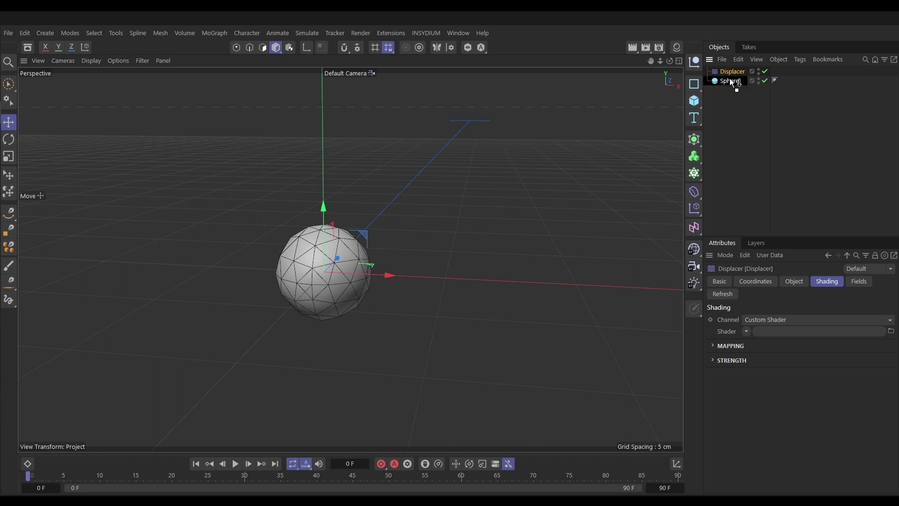
drag(730, 81, 728, 82)
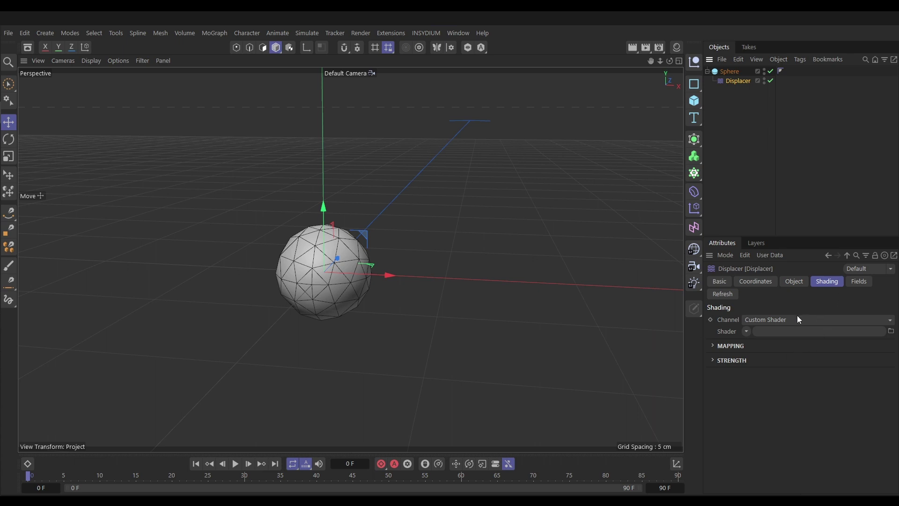
Load a Noise shader into the Displacer's shading and set its noise type to VL Noise.
click(747, 332)
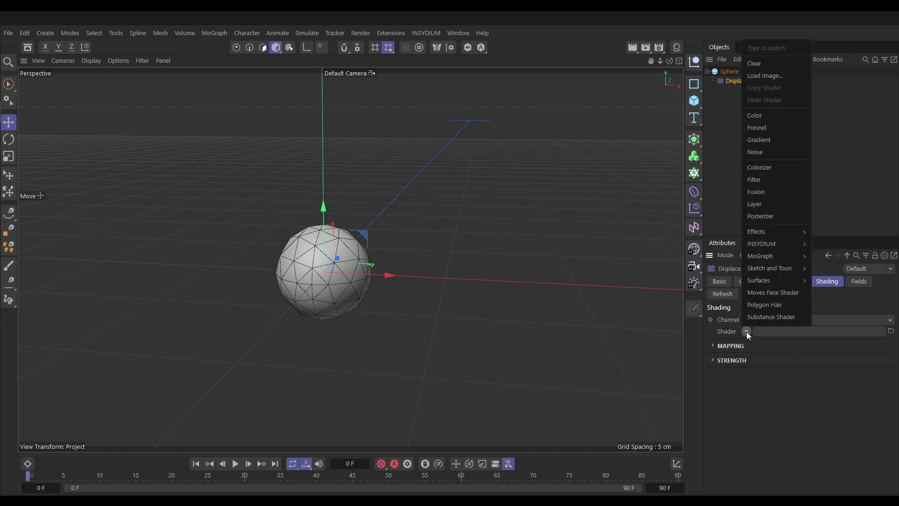
click(757, 153)
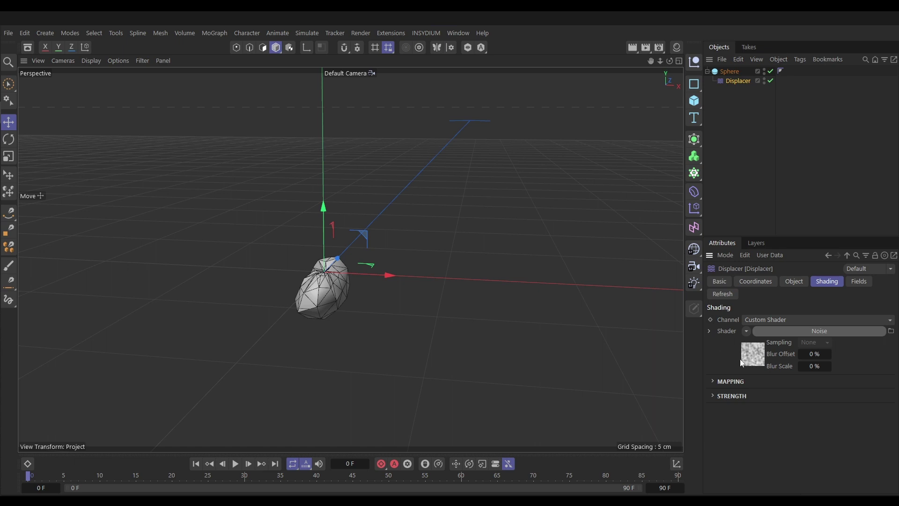
click(751, 351)
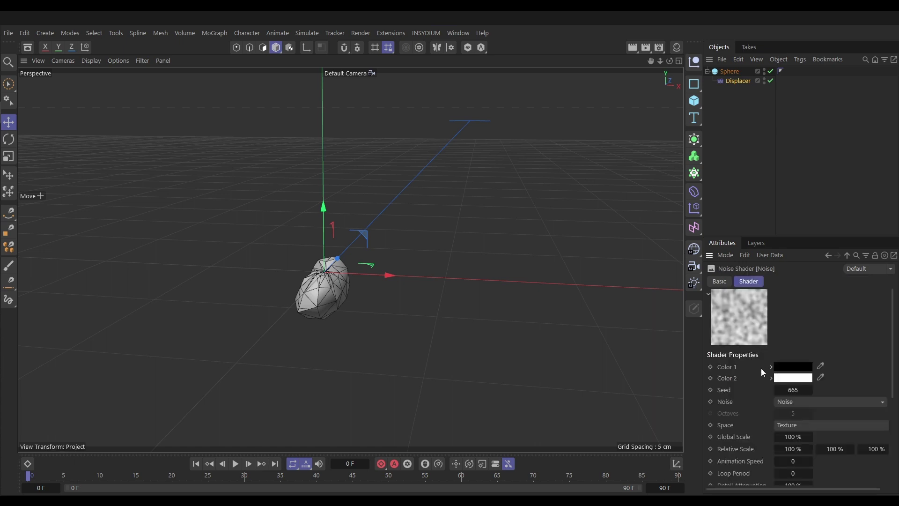
click(882, 401)
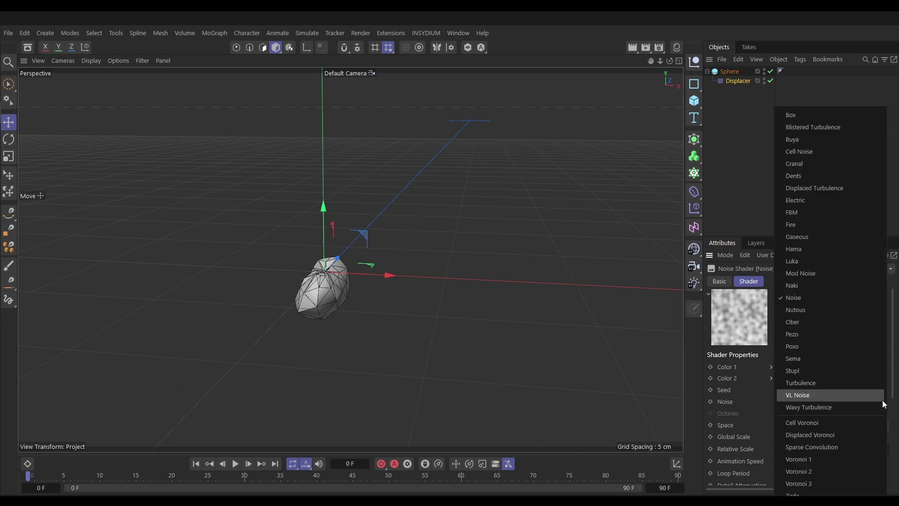
click(796, 396)
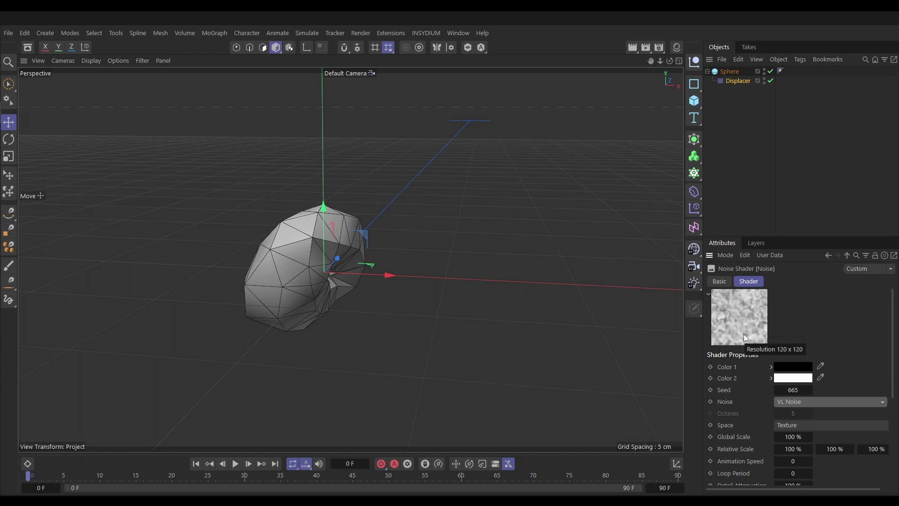
Set the noise shader's Global Scale to 16 %.
click(789, 436)
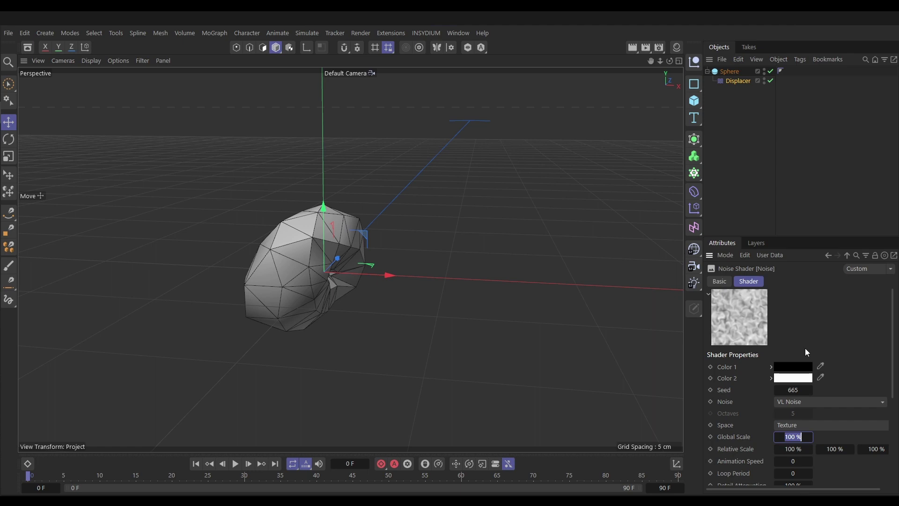
text(16)
key(Return)
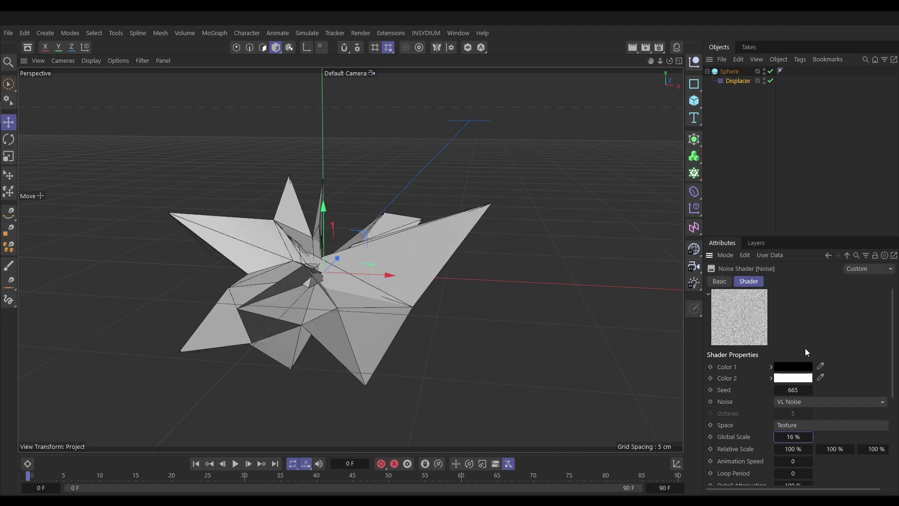
alt+drag(327, 288, 370, 277)
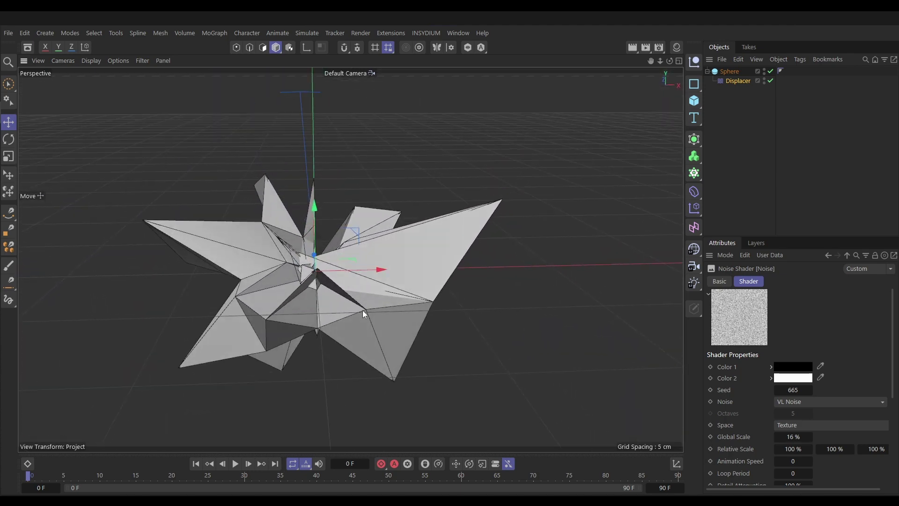
Set the Displacer's height to 2 cm.
click(737, 79)
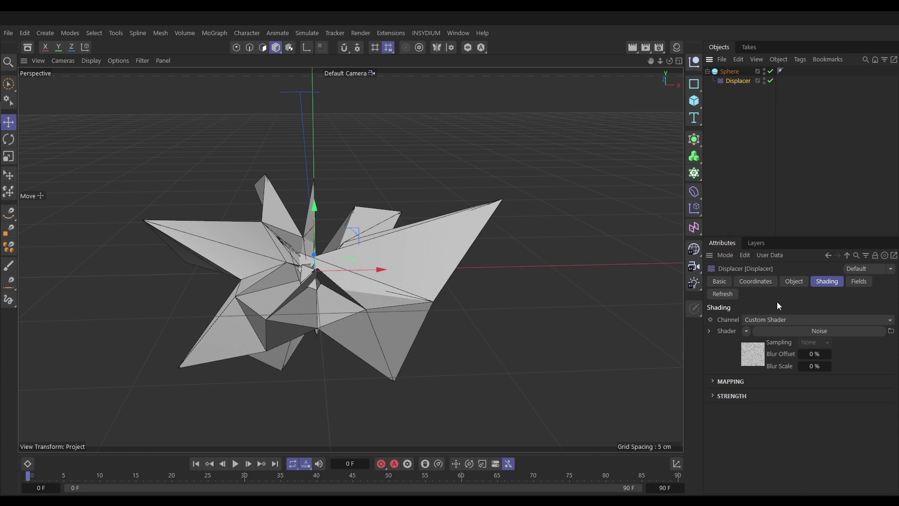
click(794, 282)
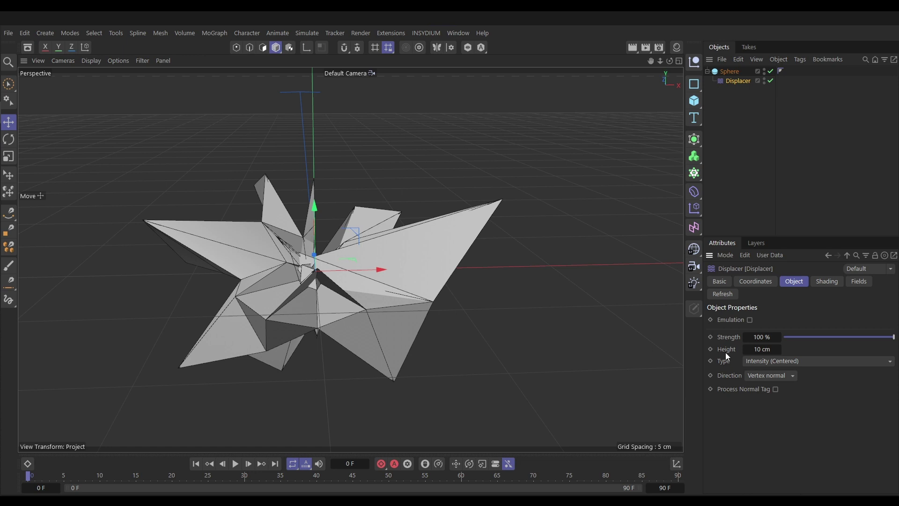
click(762, 349)
text(2)
key(Return)
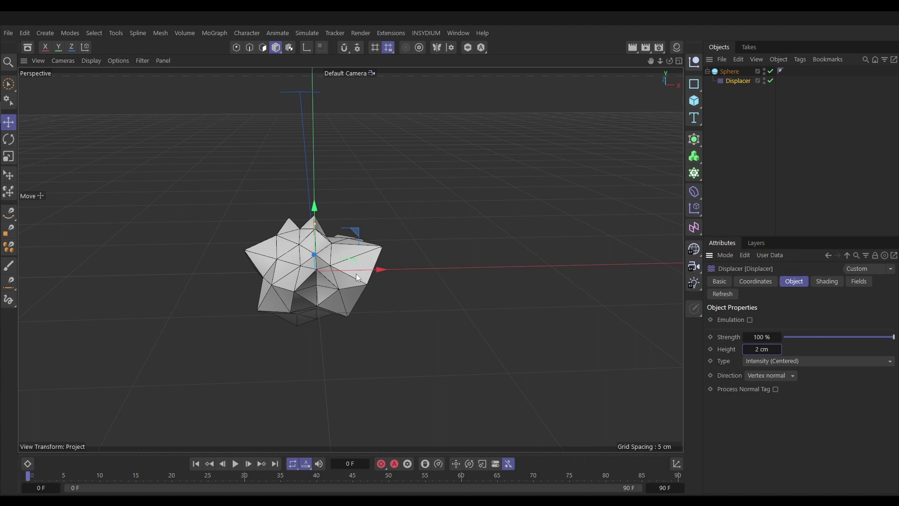
alt+drag(356, 273, 320, 269)
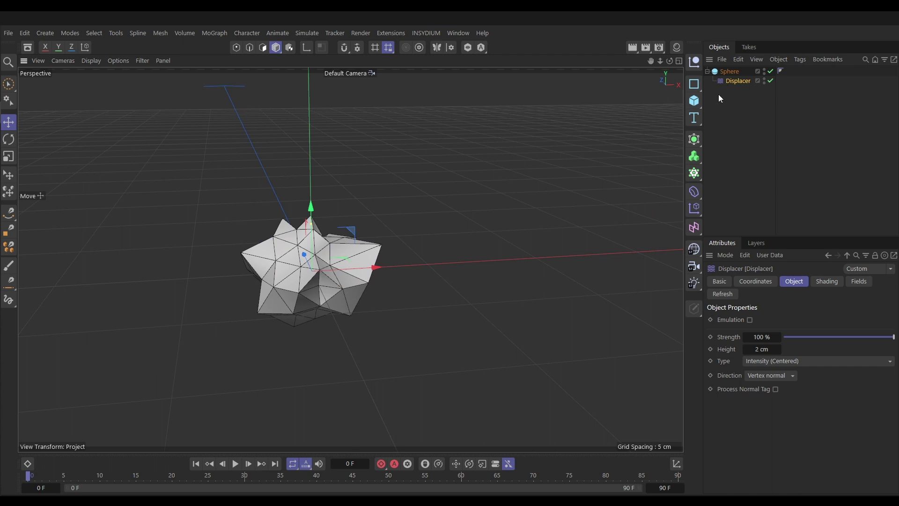
Set the sphere's radius to 1 cm.
click(729, 74)
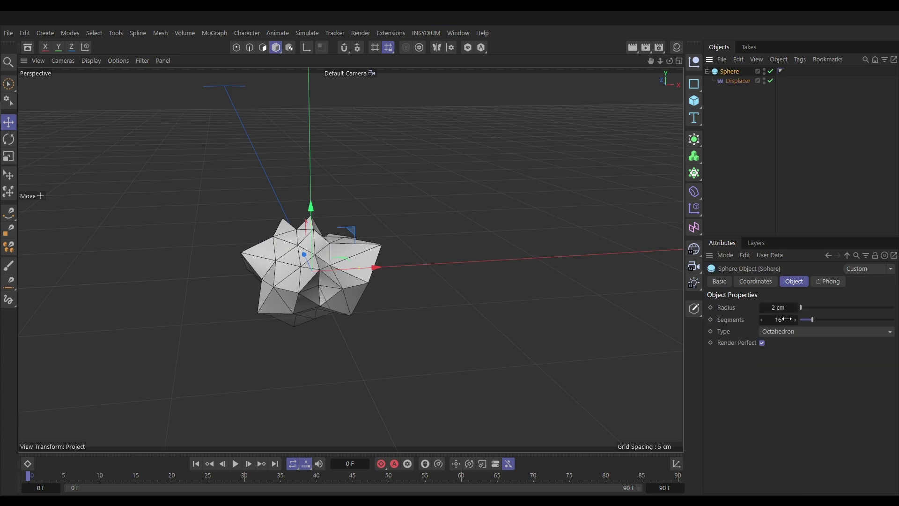
double_click(778, 307)
alt+drag(314, 261, 305, 288)
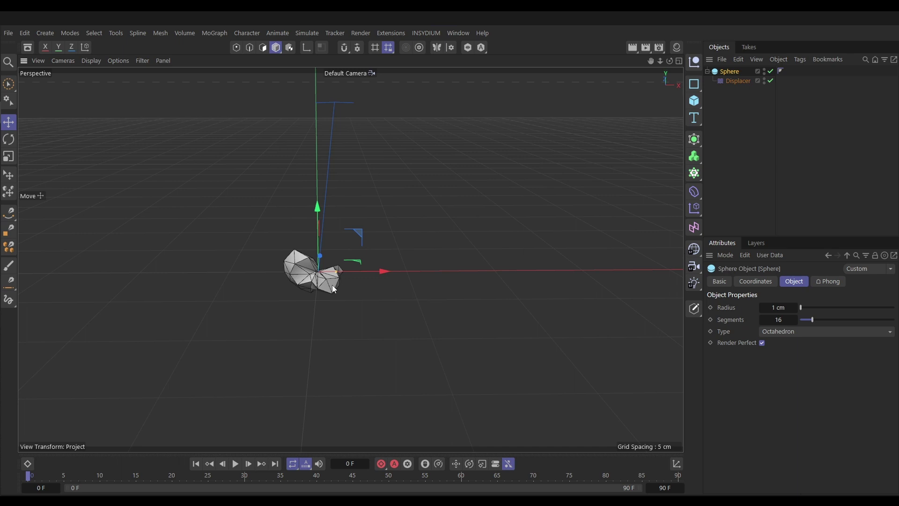
Collapse the sphere's hierarchy and paste nine copies of the displaced sphere, up to Sphere.9.
click(708, 72)
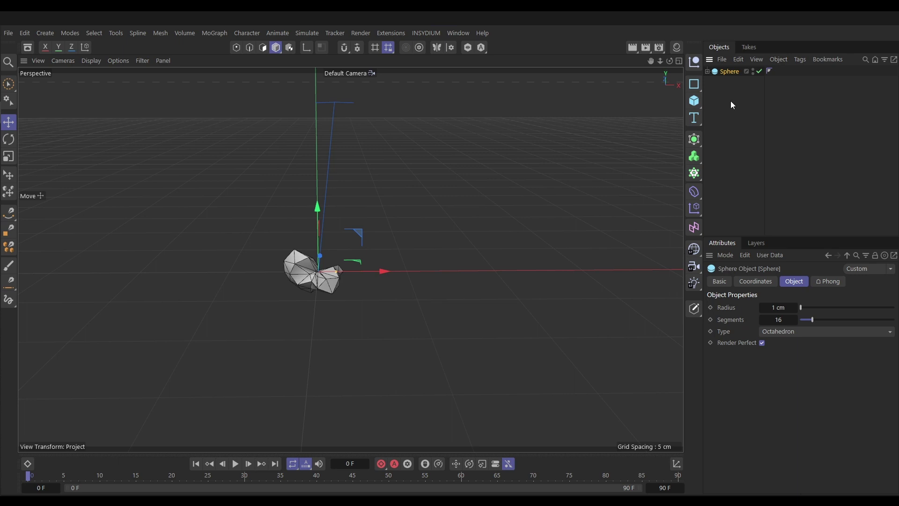
key(ctrl+v)
key(ctrl+v)
key(ctrl+v)
key(ctrl+v)
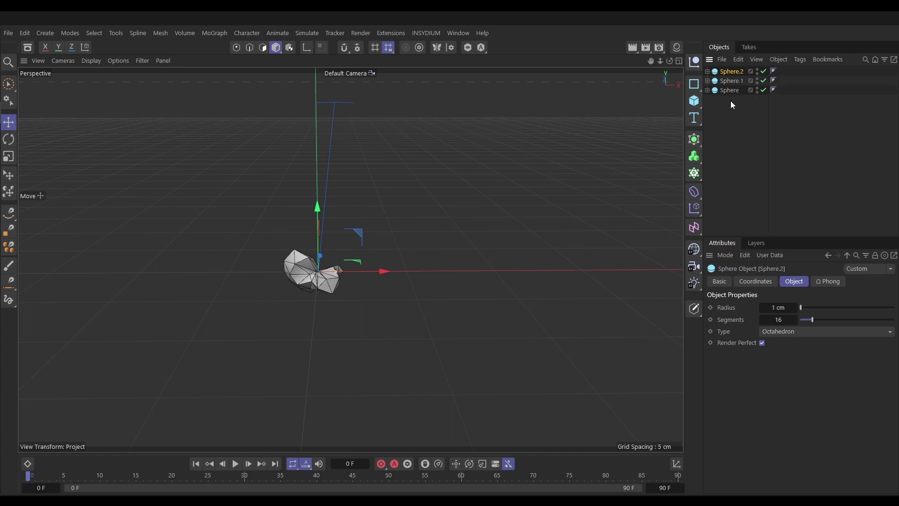
key(ctrl+v)
key(ctrl+v)
key(ctrl+v)
key(ctrl+v)
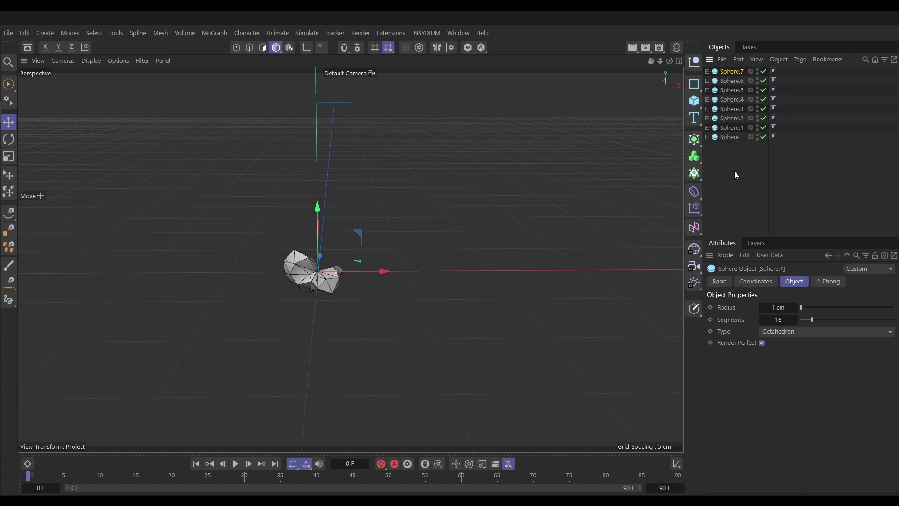
key(ctrl+v)
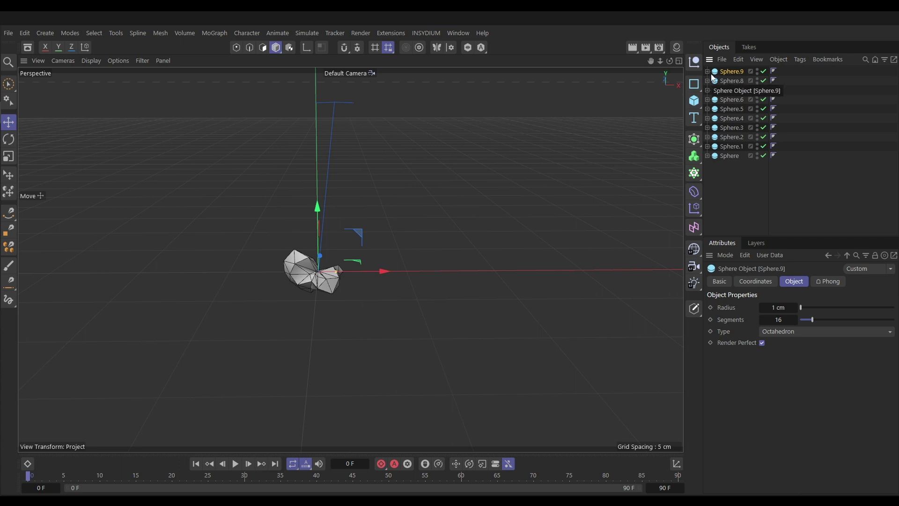
Set the noise shader seed of the Displacers under all ten spheres to num*2 so each gets a different seed.
click(758, 59)
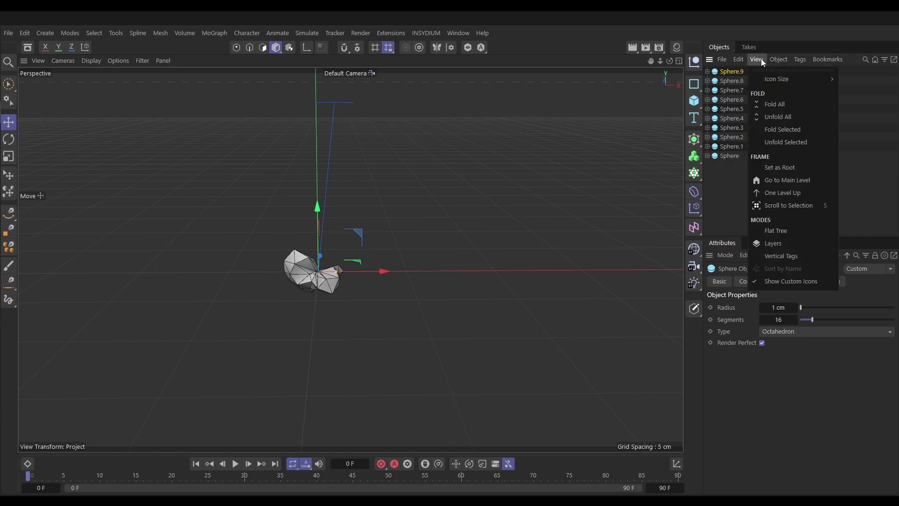
click(768, 118)
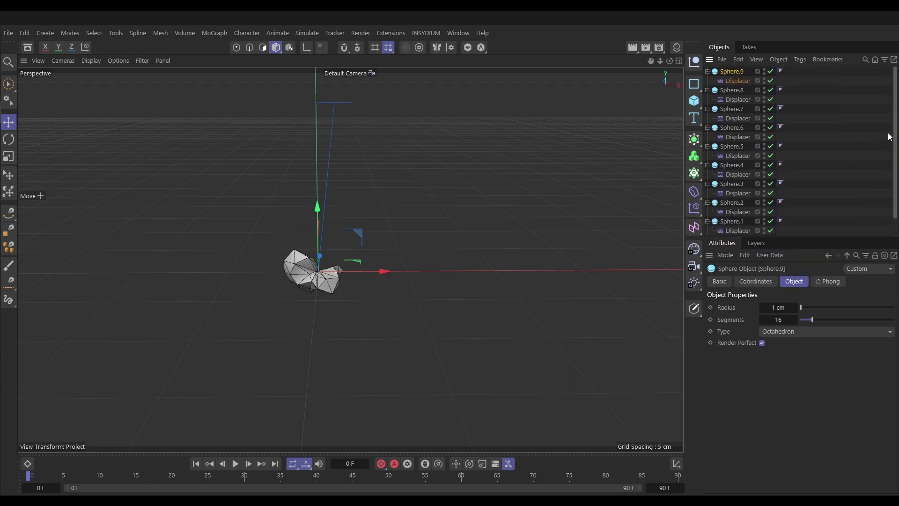
click(736, 82)
ctrl+click(735, 100)
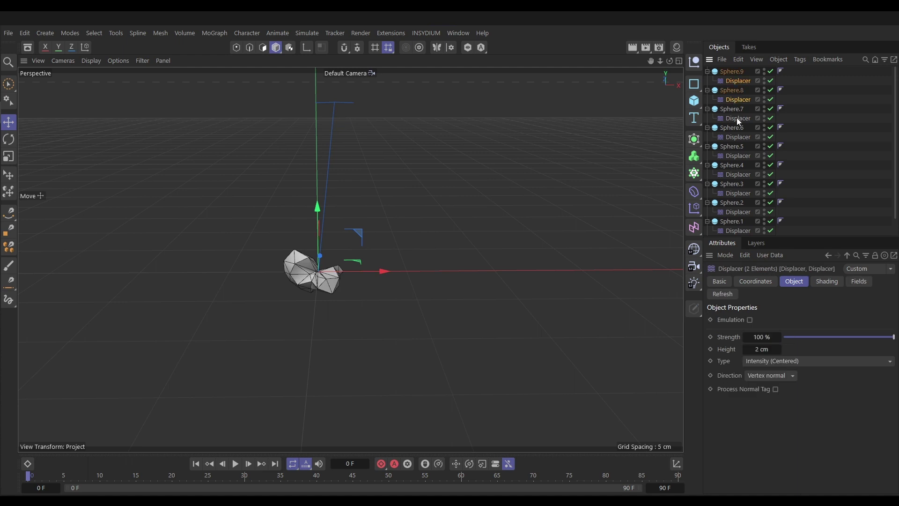
ctrl+click(737, 117)
scroll(894, 200, down, 1)
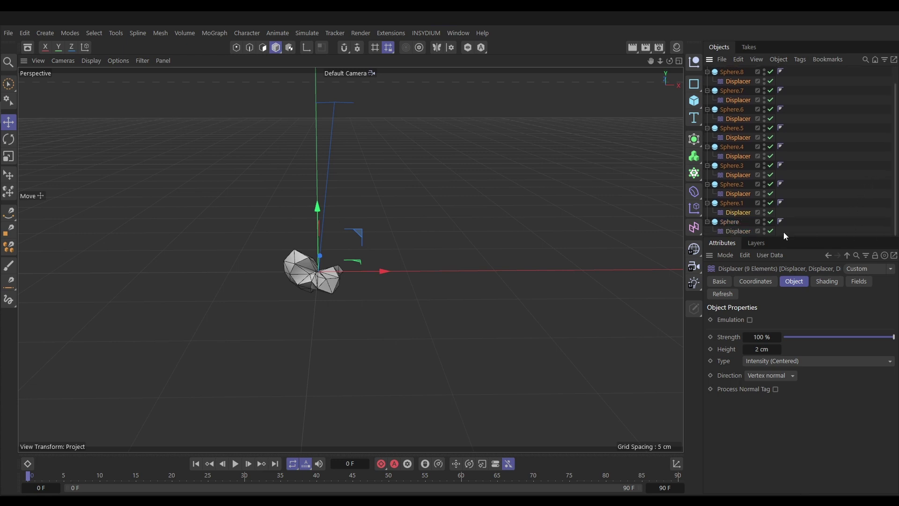
ctrl+click(743, 231)
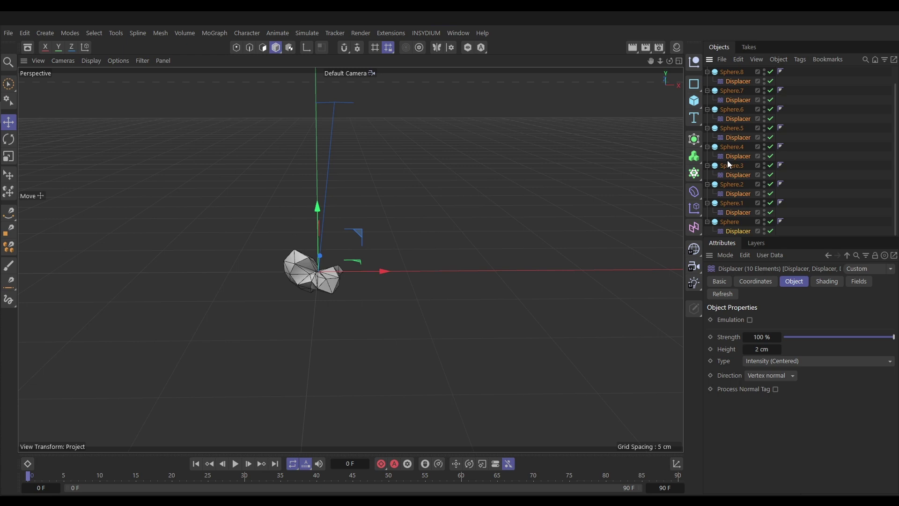
click(826, 283)
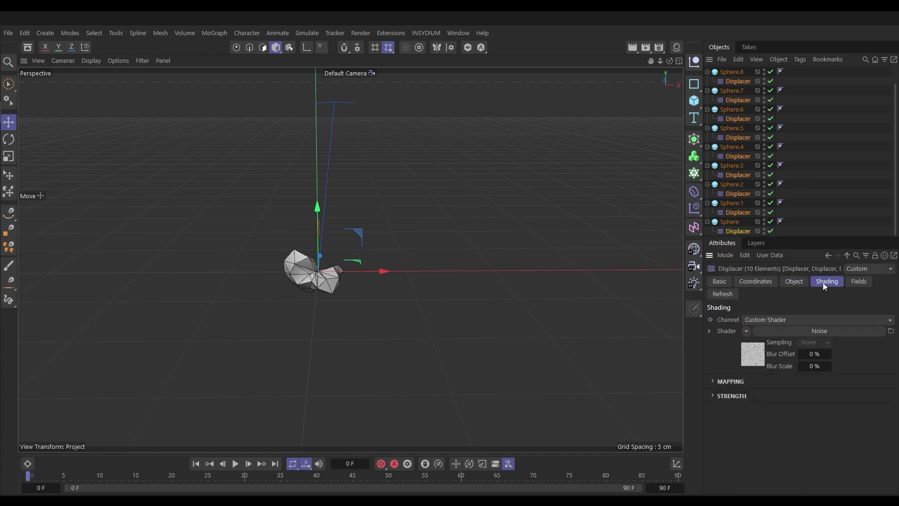
click(749, 356)
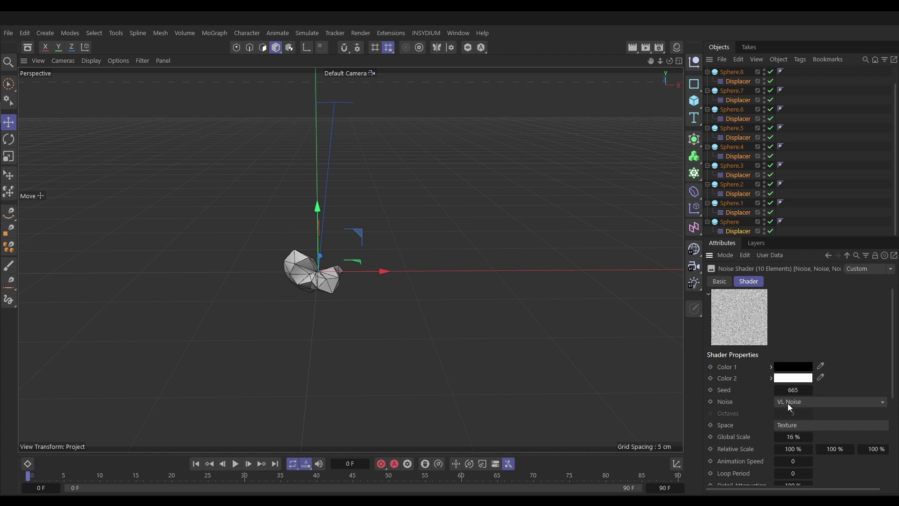
click(793, 390)
text(num*2)
key(Return)
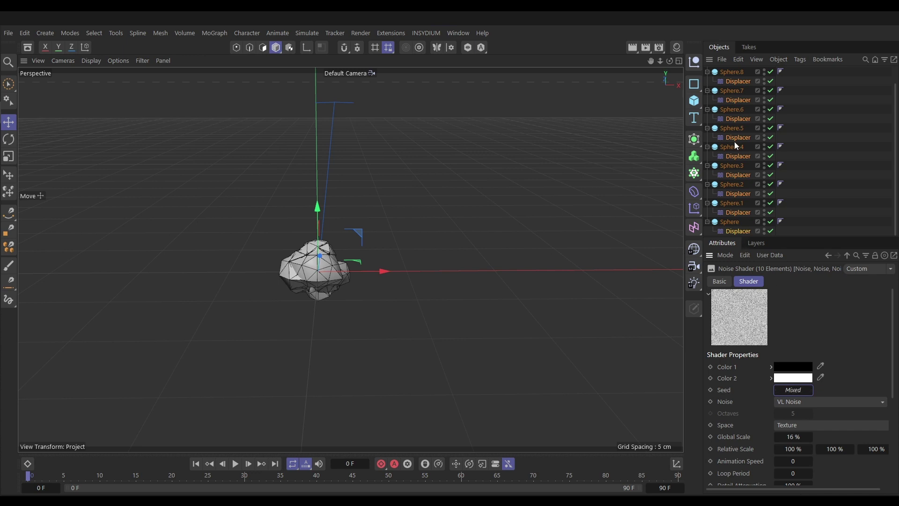
Check the noise seeds of the Displacers under Sphere, Sphere.1 and Sphere.2.
click(740, 232)
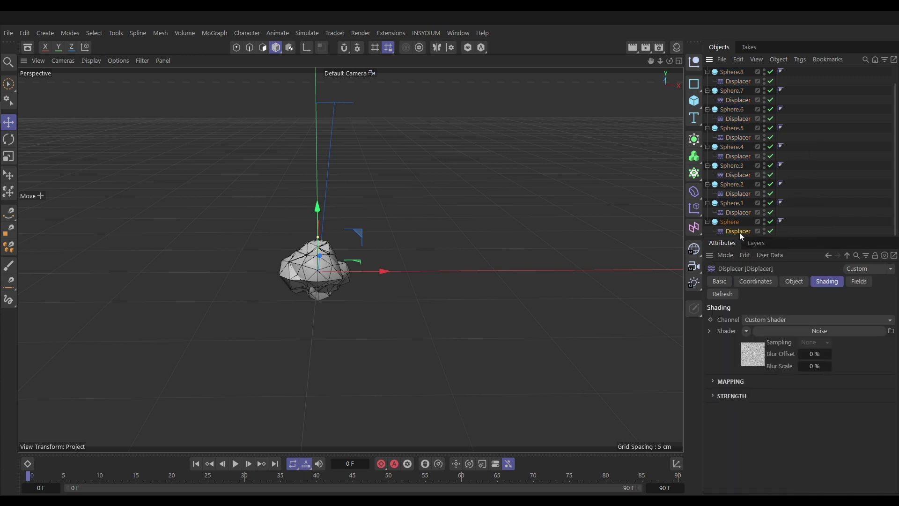
click(752, 354)
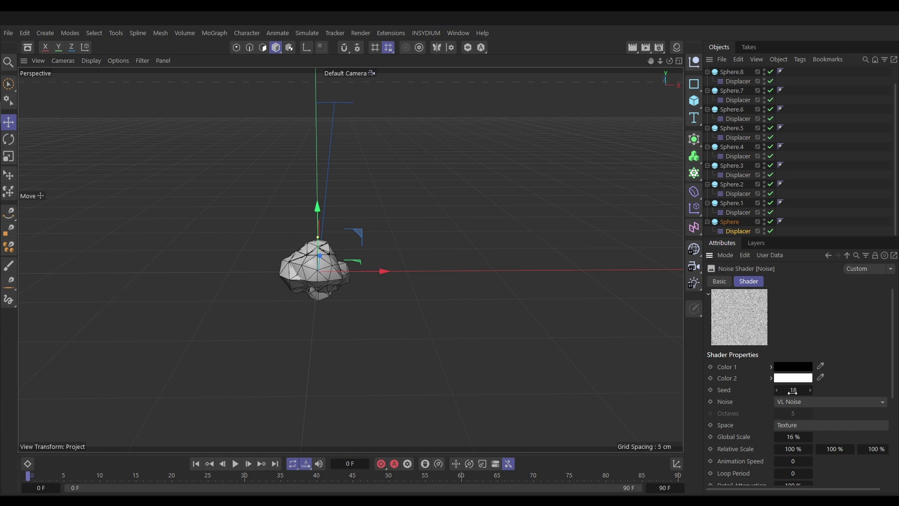
click(744, 213)
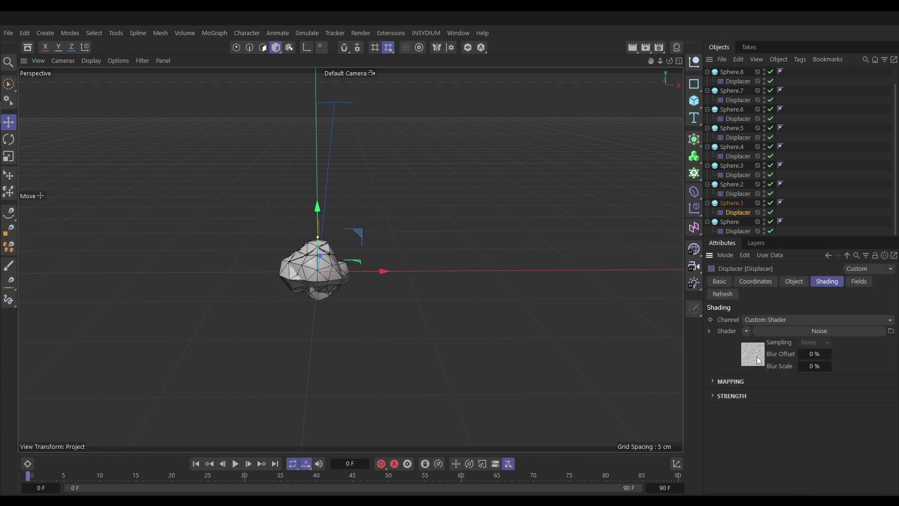
click(757, 356)
click(741, 194)
click(759, 355)
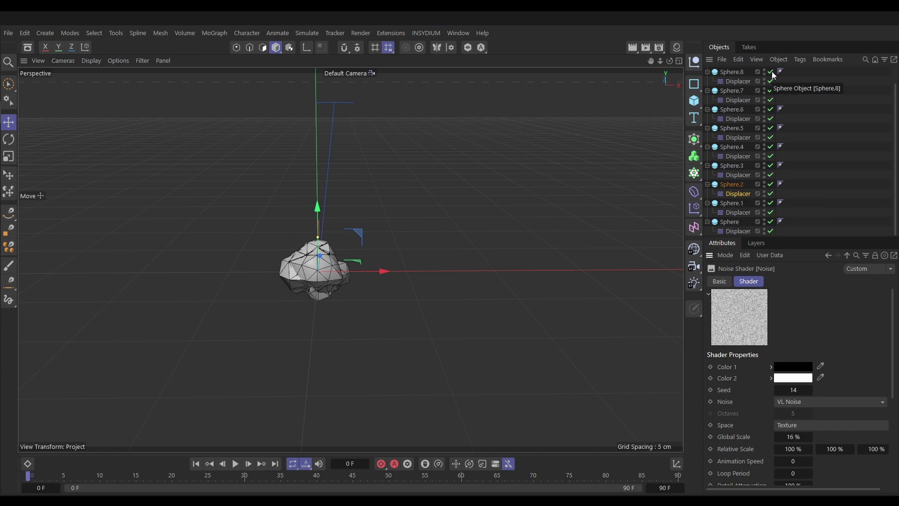
Fold the whole object hierarchy and distribute the ten spheres evenly along X, from 0 to 27 cm.
click(757, 59)
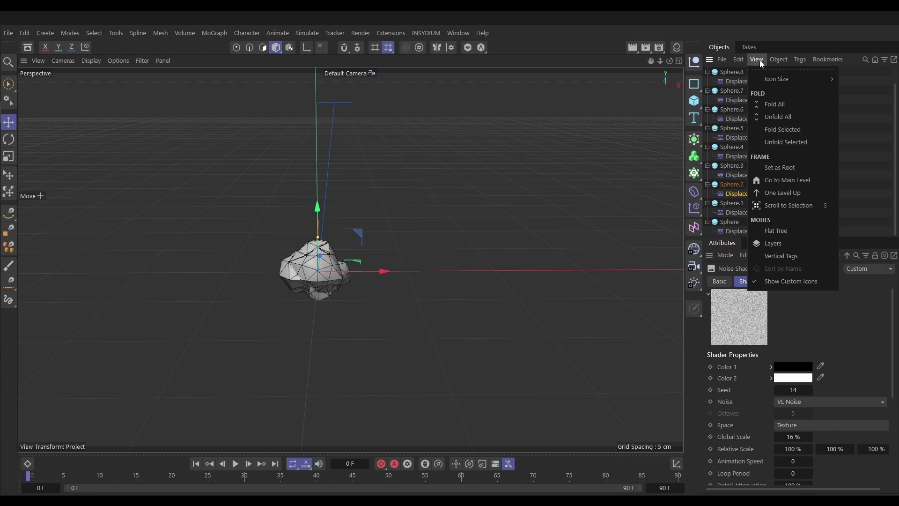
click(775, 104)
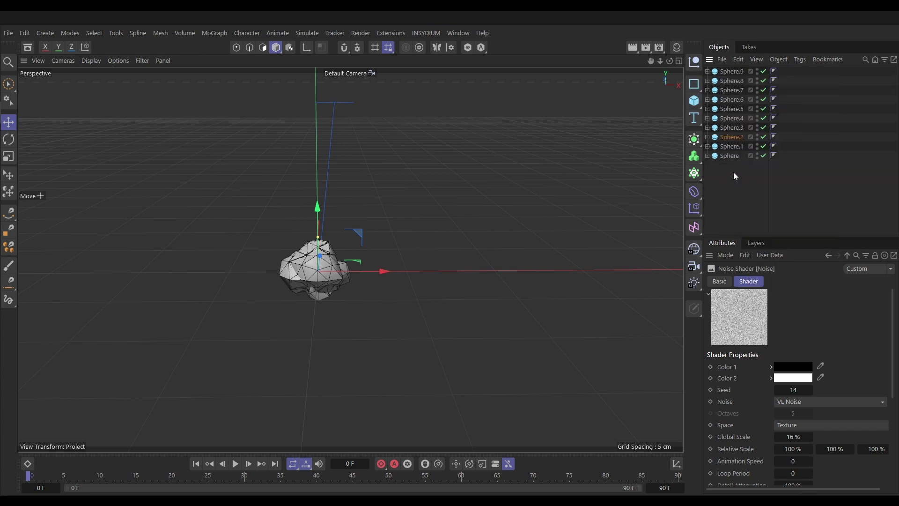
click(732, 188)
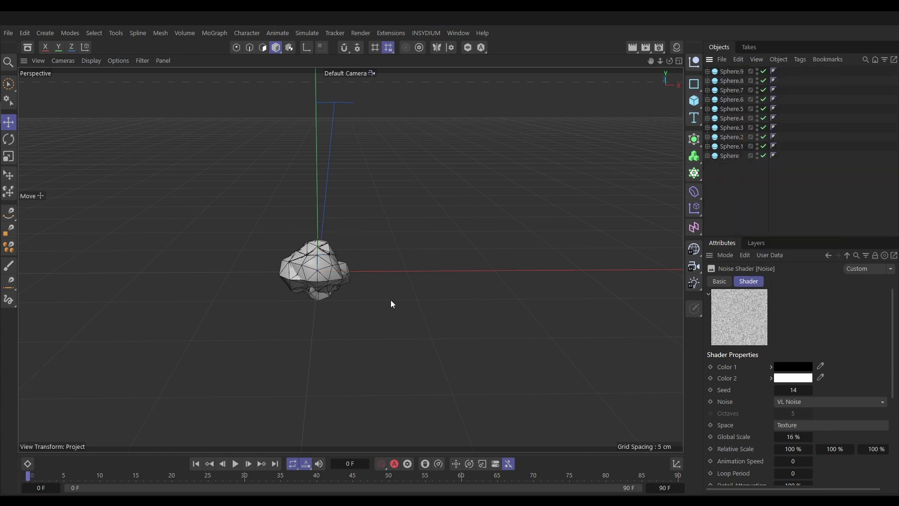
scroll(329, 271, down, 3)
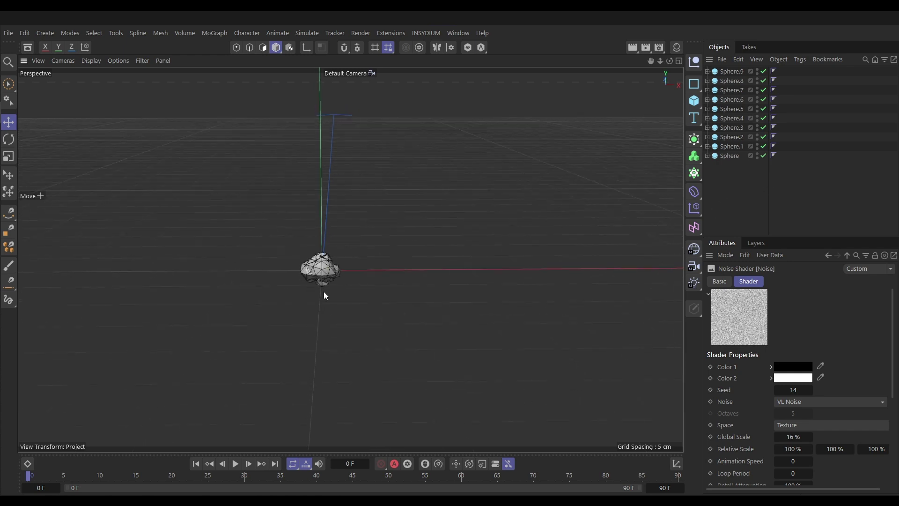
click(734, 73)
shift+click(732, 156)
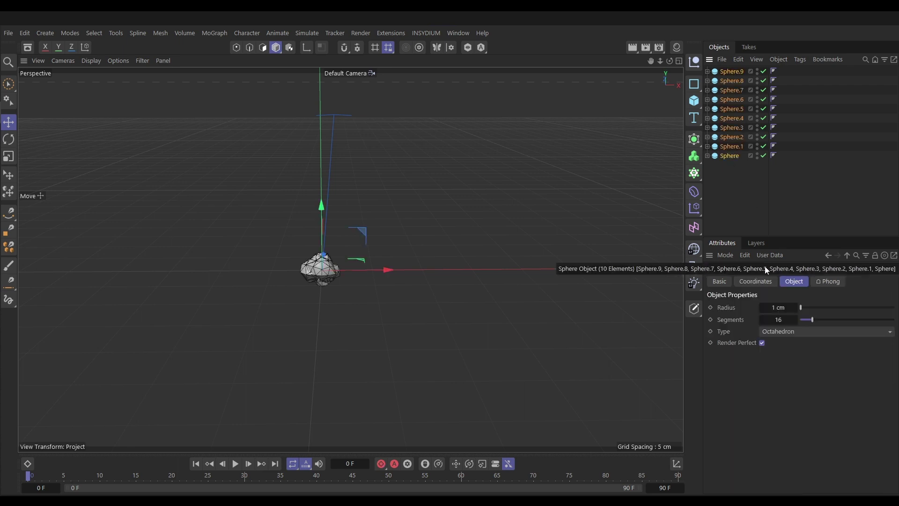
click(755, 282)
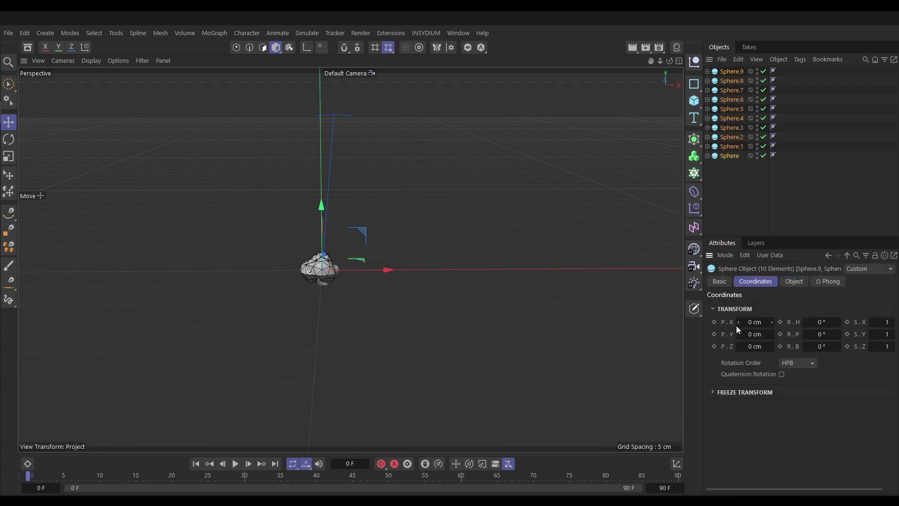
click(755, 322)
key(Return)
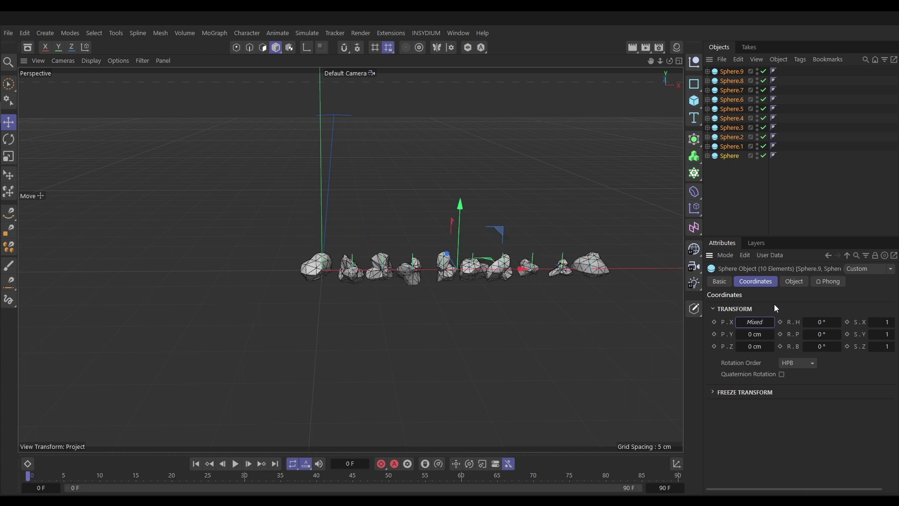
Examine the row of ten displaced spheres and the Displacer nested under the original Sphere.
click(715, 190)
alt+drag(443, 275, 318, 301)
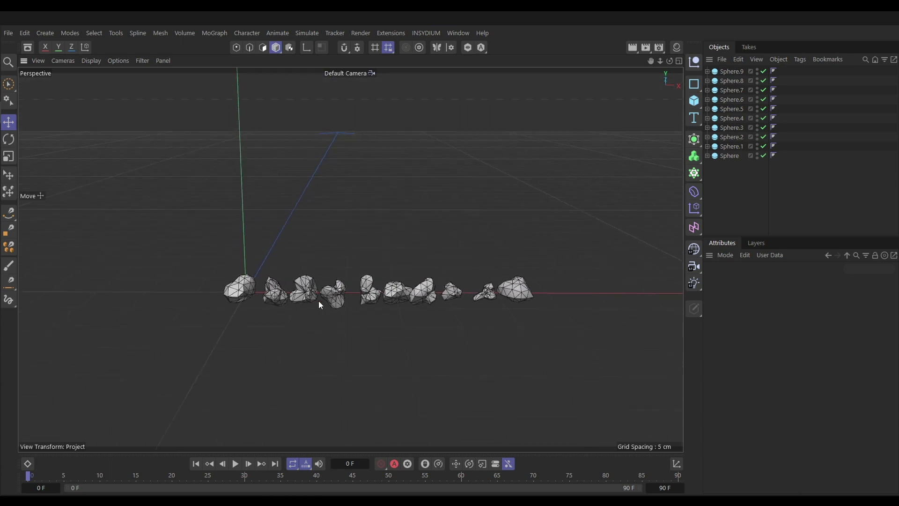
scroll(319, 301, up, 4)
alt+middle_drag(319, 301, 291, 298)
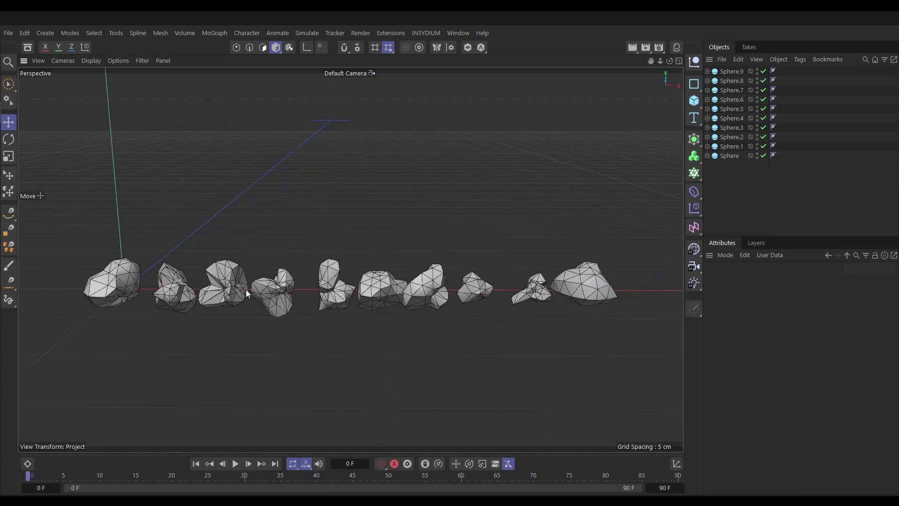
scroll(393, 293, down, 3)
mouse_move(213, 275)
alt+mouse_down()
mouse_move(391, 314)
mouse_move(512, 269)
mouse_move(282, 282)
mouse_move(196, 258)
mouse_move(192, 271)
alt+mouse_up()
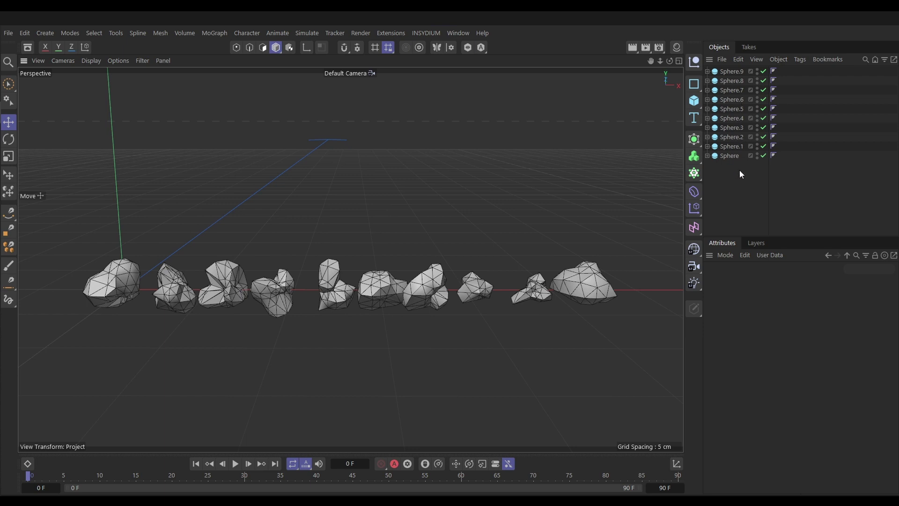
click(708, 156)
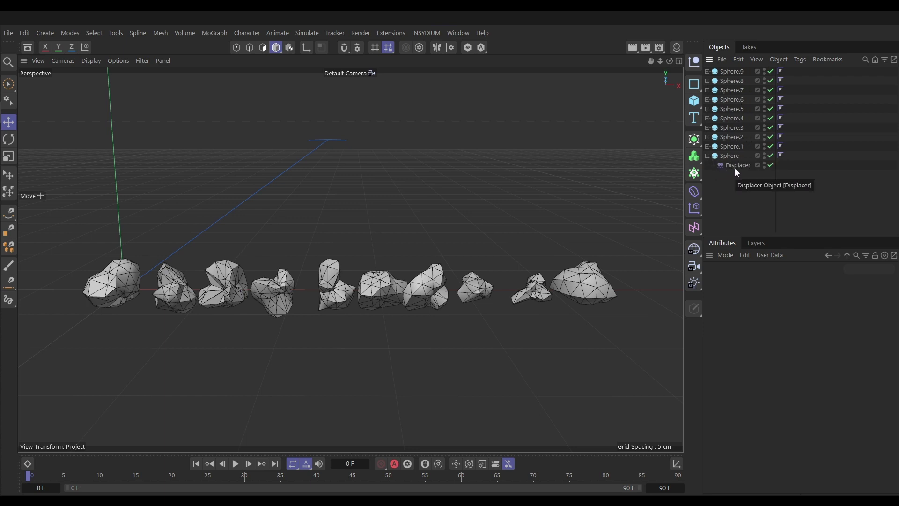
click(708, 156)
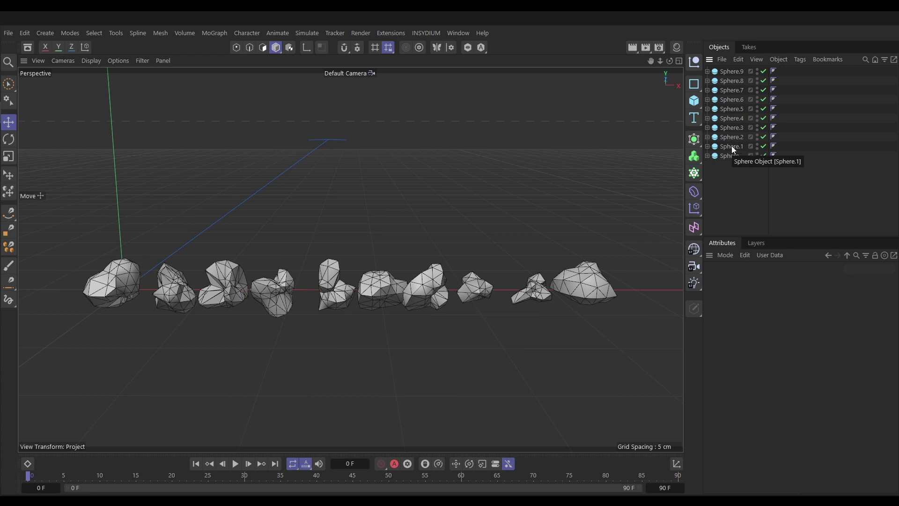
Add an xpJoin object as the parent of all ten spheres.
click(728, 156)
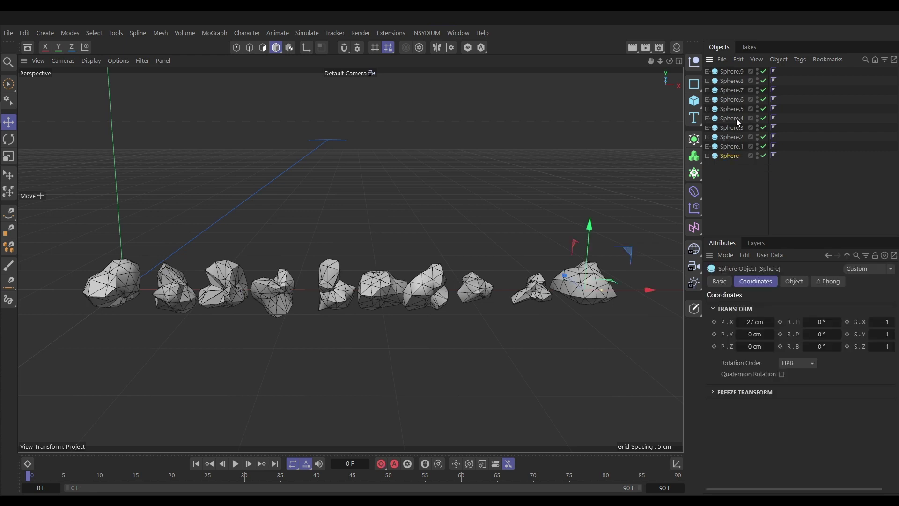
shift+click(734, 72)
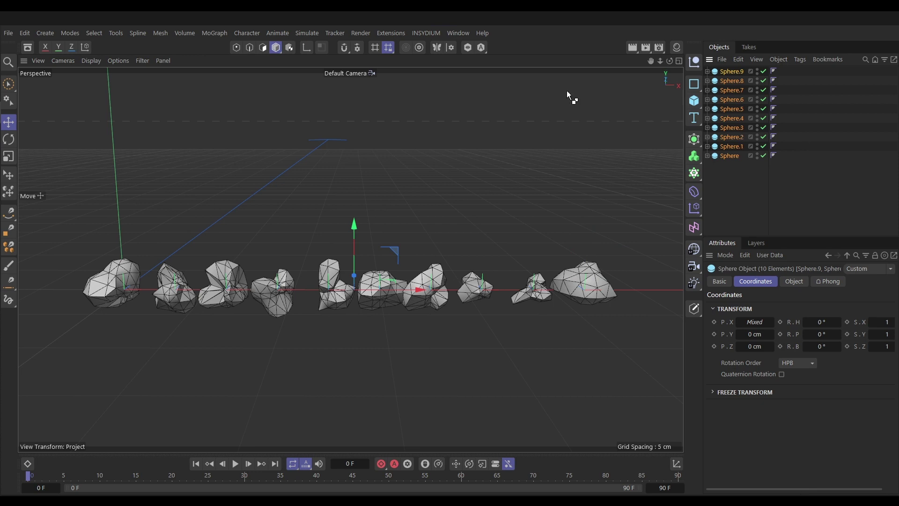
click(431, 34)
mouse_move(442, 66)
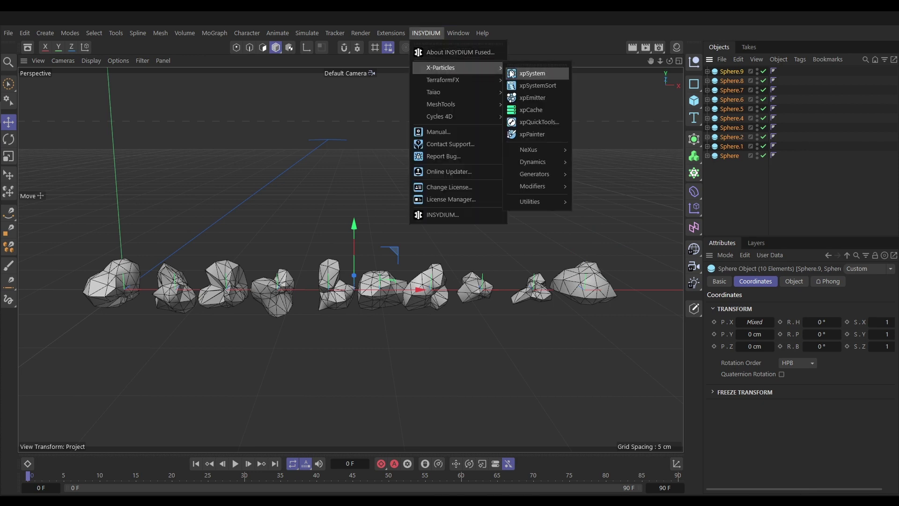
mouse_move(537, 200)
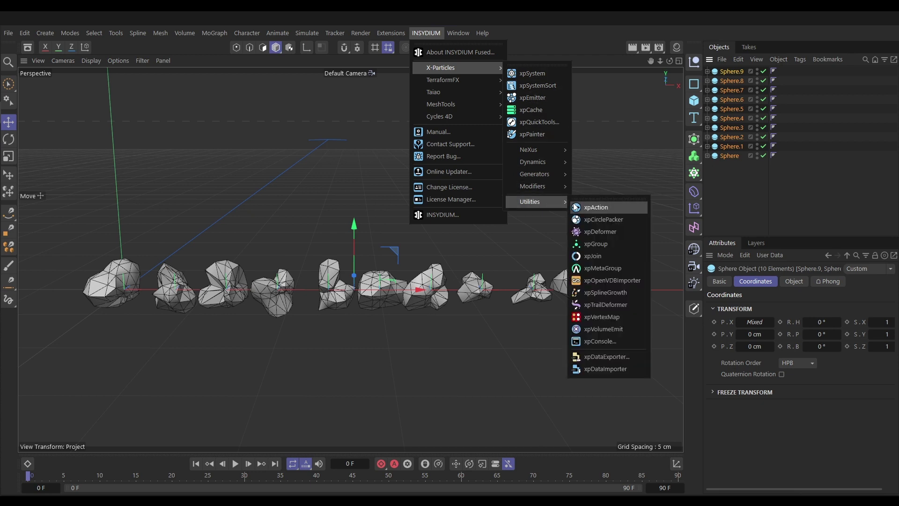
click(593, 256)
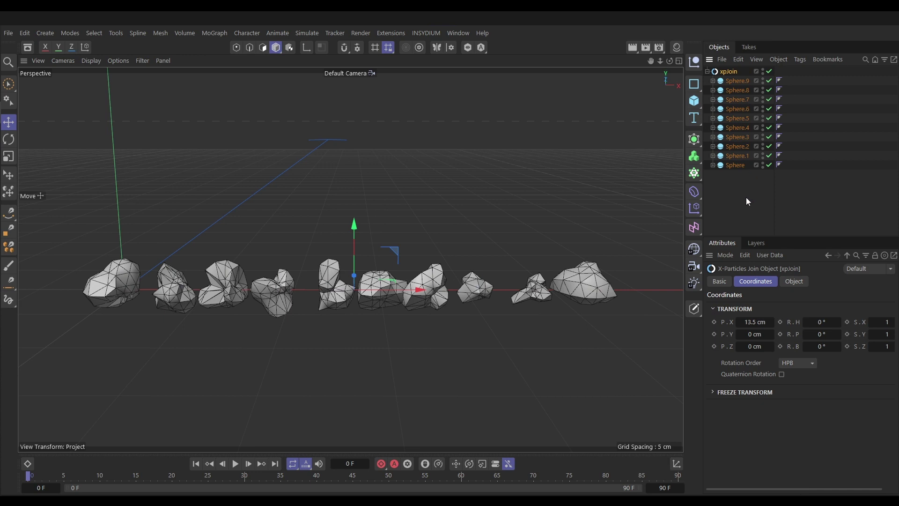
Undo the shared xpJoin, give each of the ten spheres its own xpJoin parent, and fold the hierarchy.
key(ctrl+z)
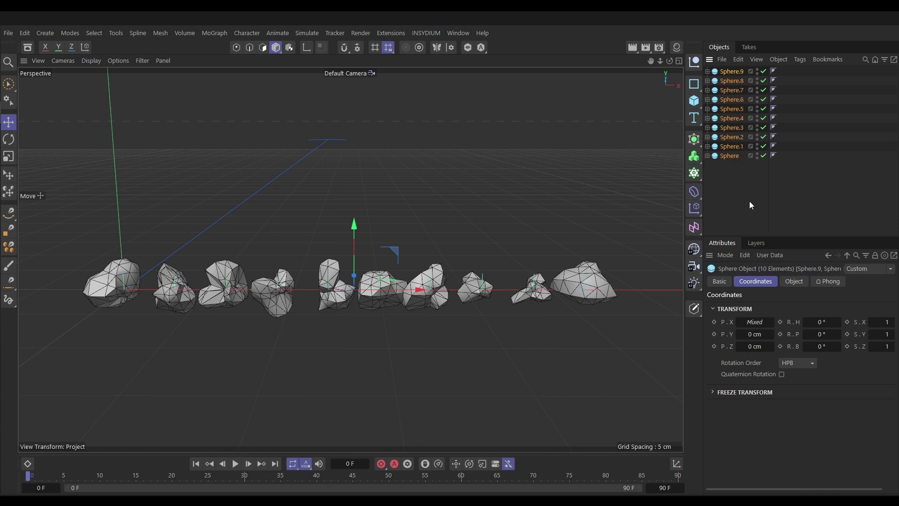
click(425, 33)
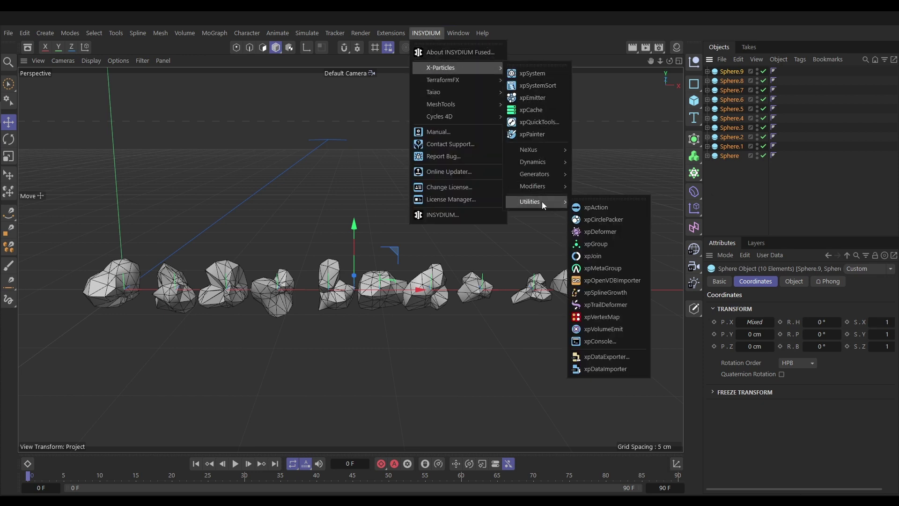
click(592, 255)
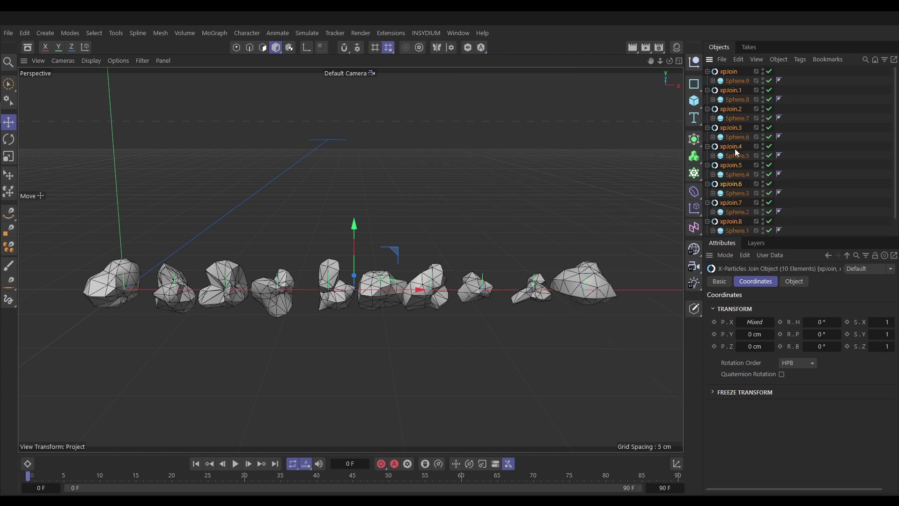
click(757, 60)
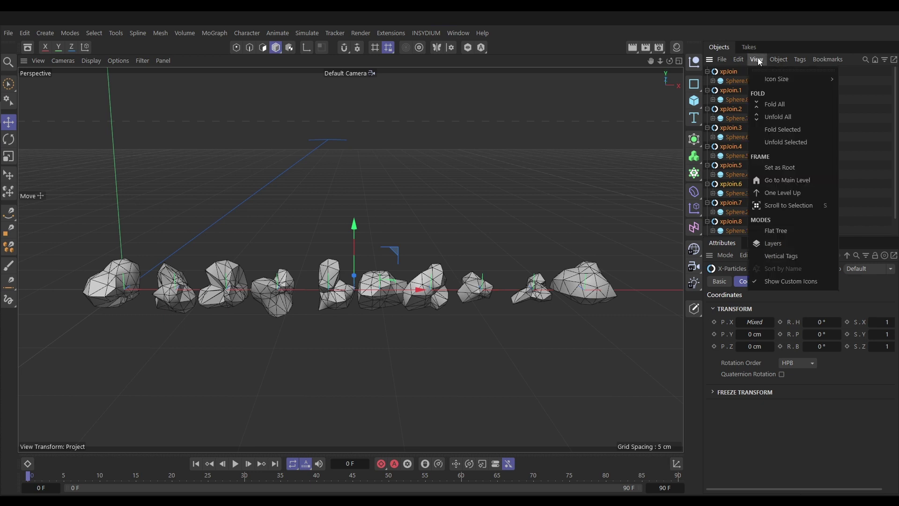
click(775, 105)
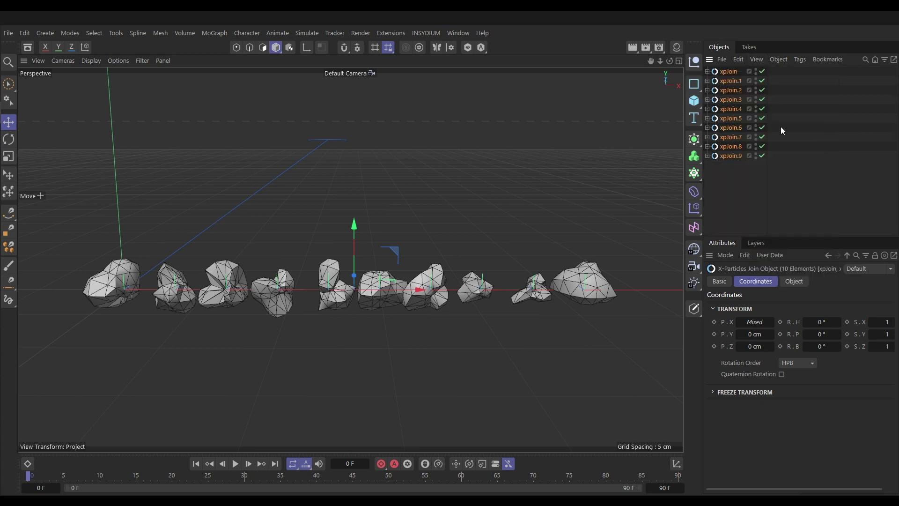
Group all ten xpJoin objects under a null and name it Snow_Chunks_Geo.
click(739, 182)
click(732, 74)
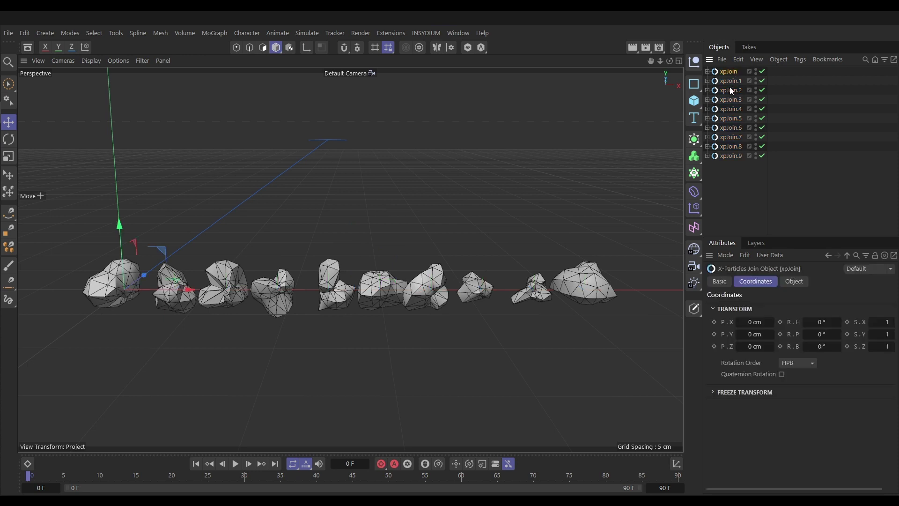
shift+click(731, 156)
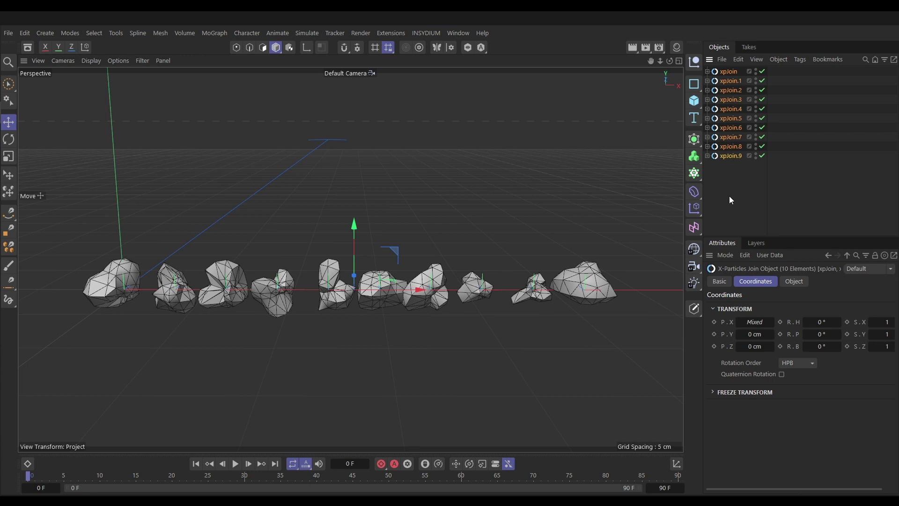
key(alt+g)
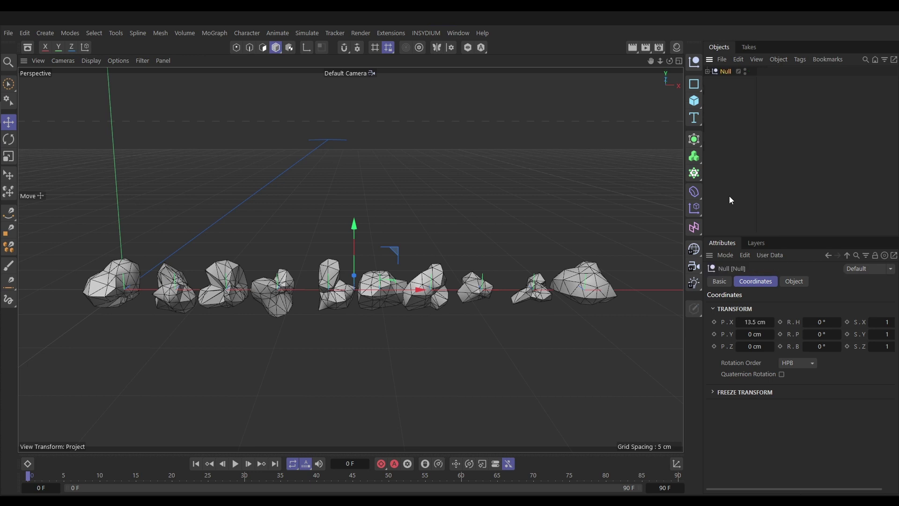
click(721, 281)
drag(793, 322, 738, 320)
text(Snow)
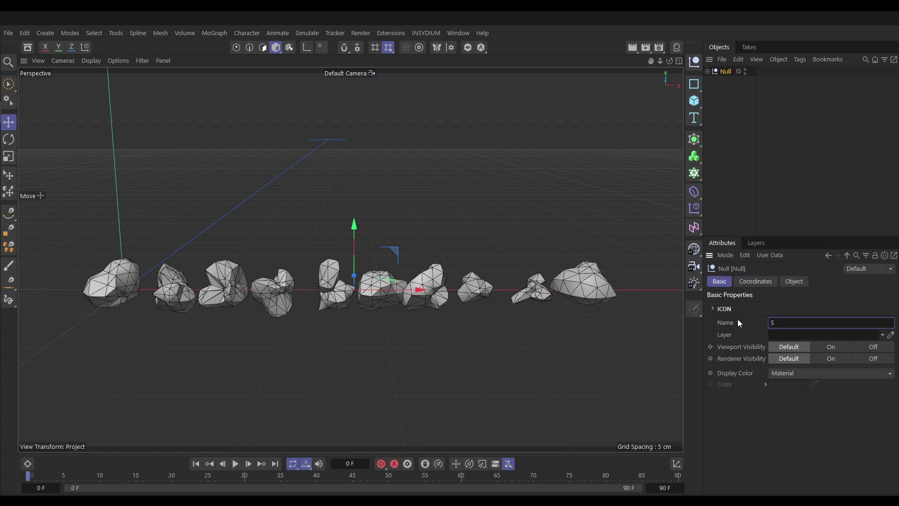
text(_Chunks_Geo)
key(Return)
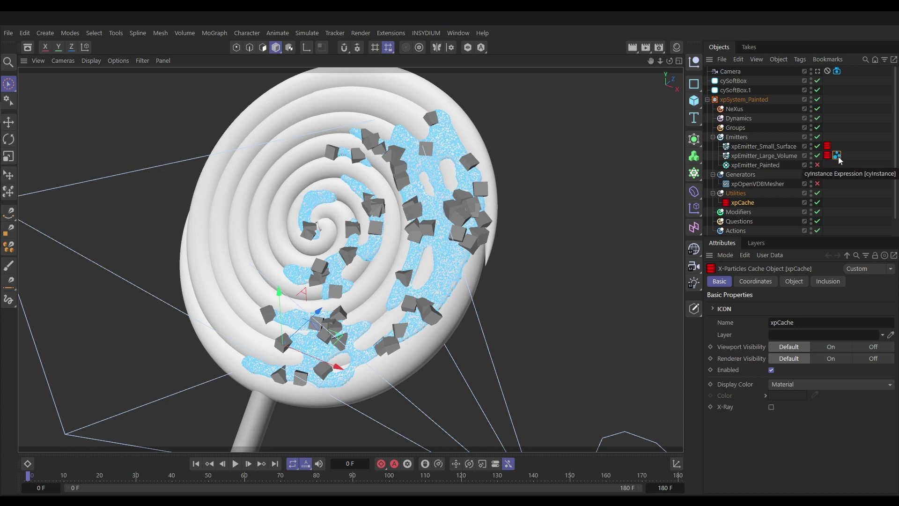
Fold xpSystem_Painted in the lollipop scene and paste the Snow_Chunks_Geo group at the main level of the hierarchy.
click(707, 99)
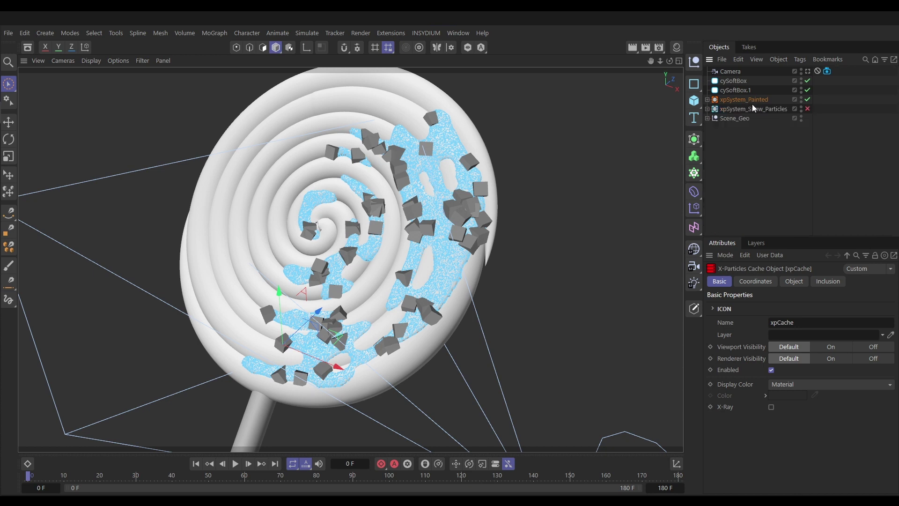
click(743, 144)
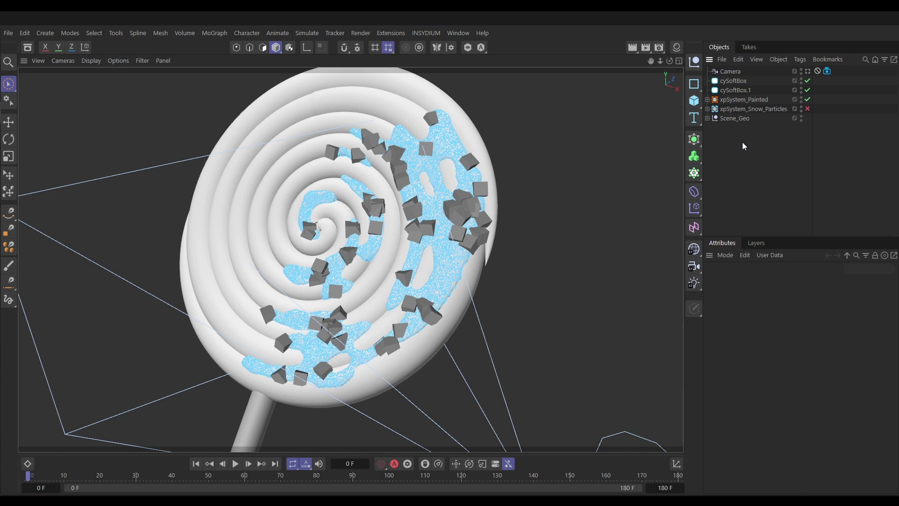
key(ctrl+v)
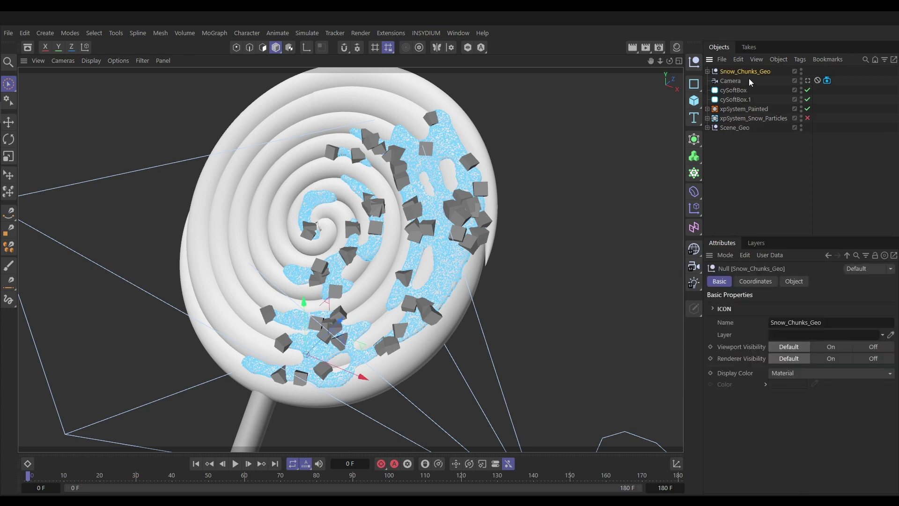
Add all ten xpJoin objects from Snow_Chunks_Geo to the Objects list of the cyInstance tag on xpEmitter_Large_Volume, and enlarge the list.
click(708, 72)
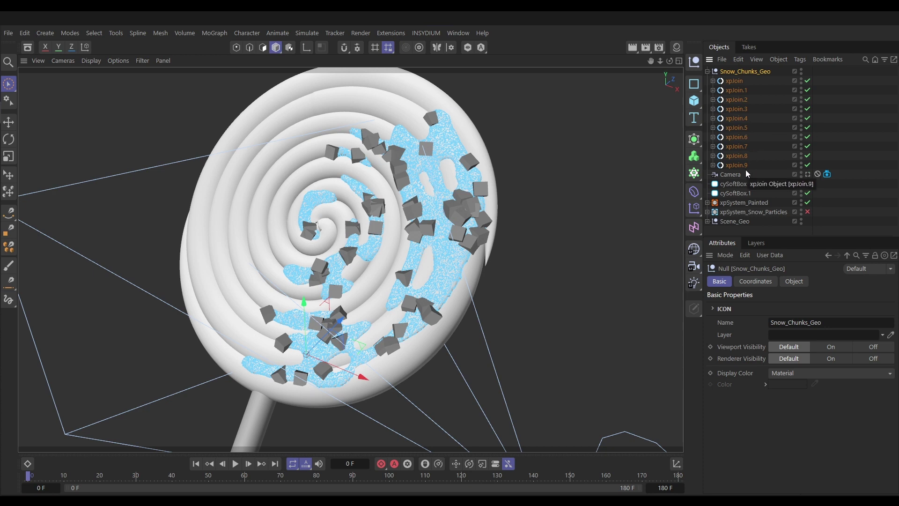
click(708, 203)
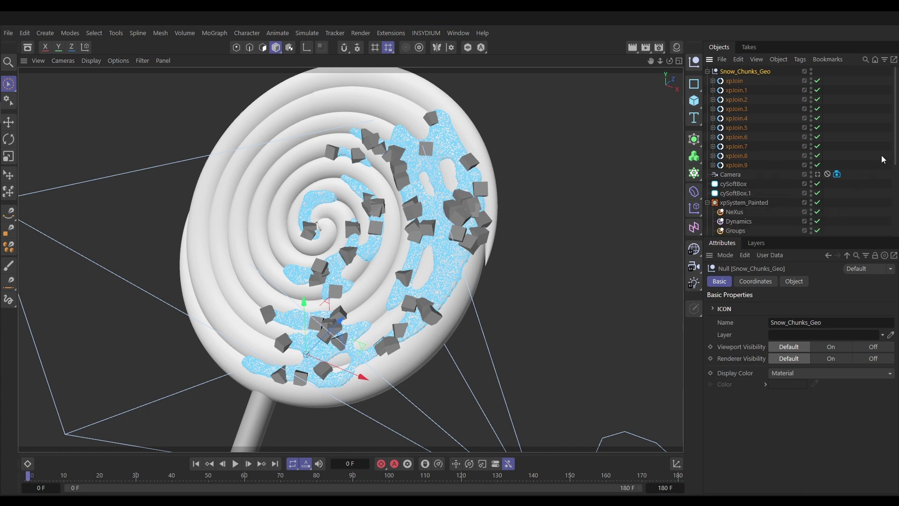
scroll(894, 152, down, 4)
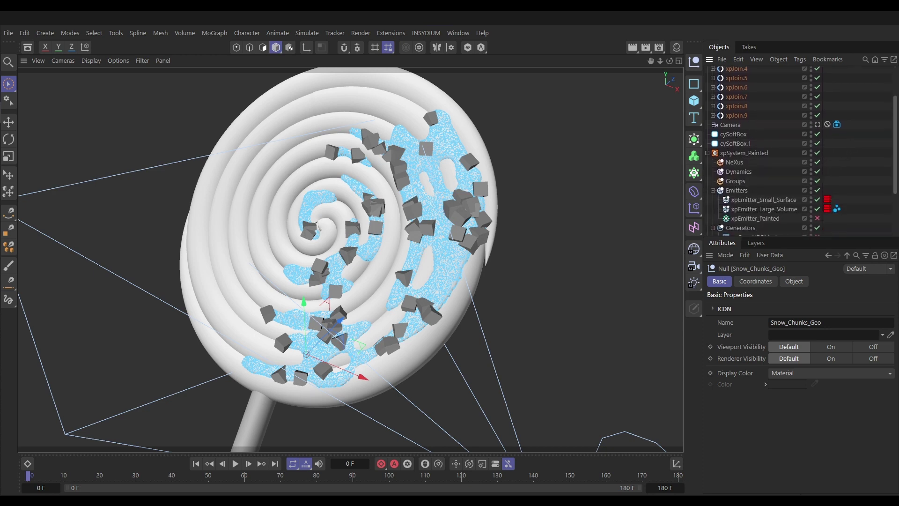
scroll(846, 97, up, 4)
click(734, 81)
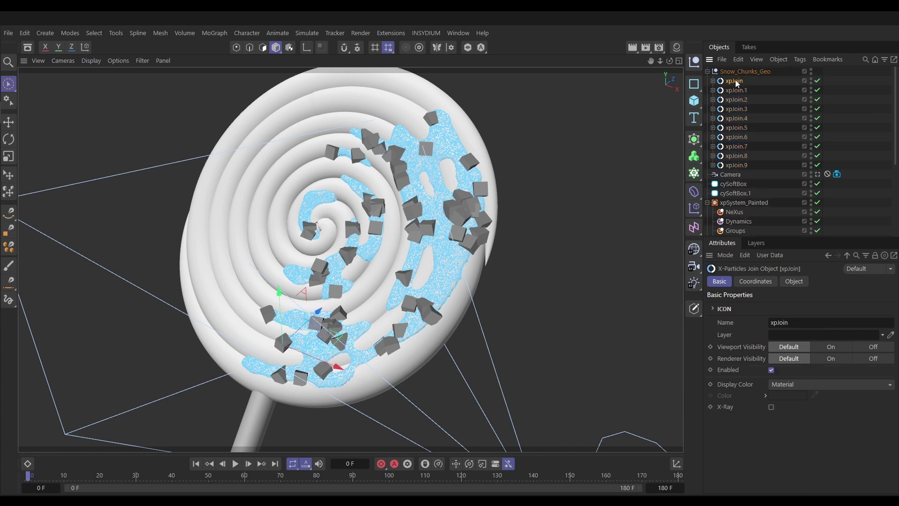
shift+click(741, 163)
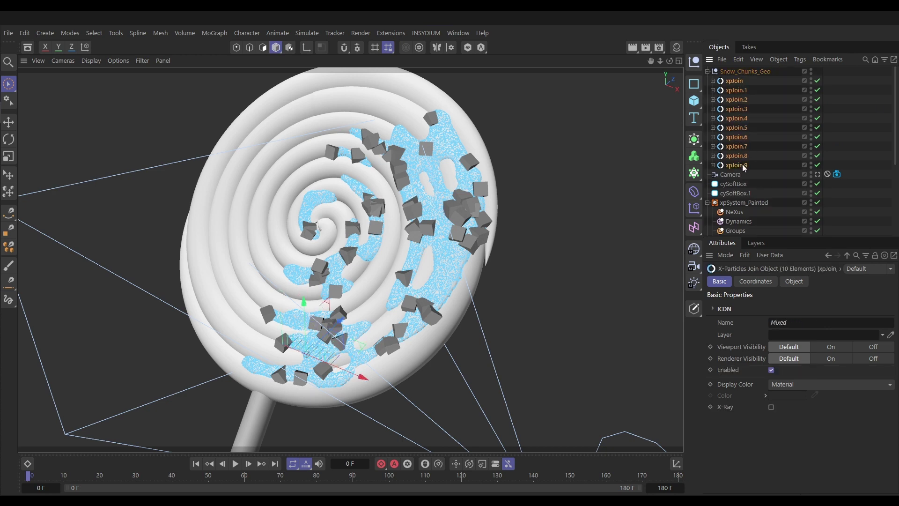
scroll(890, 178, down, 5)
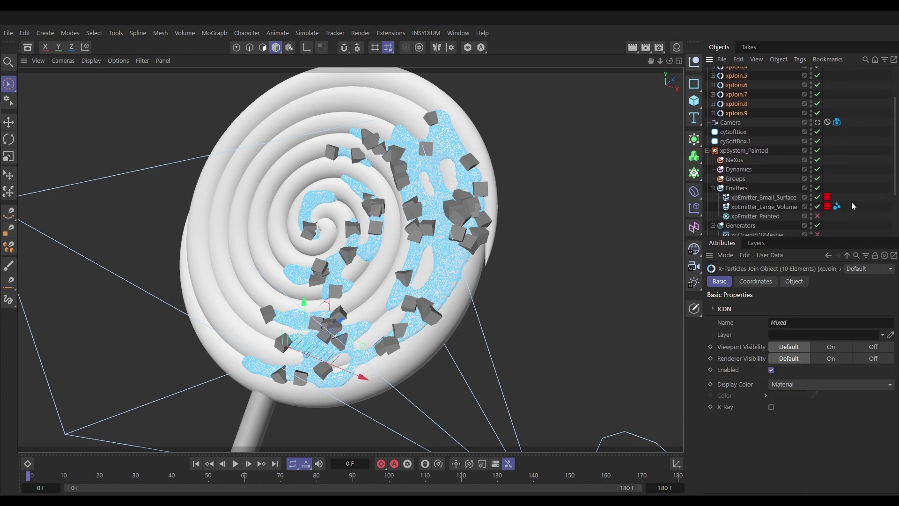
click(837, 207)
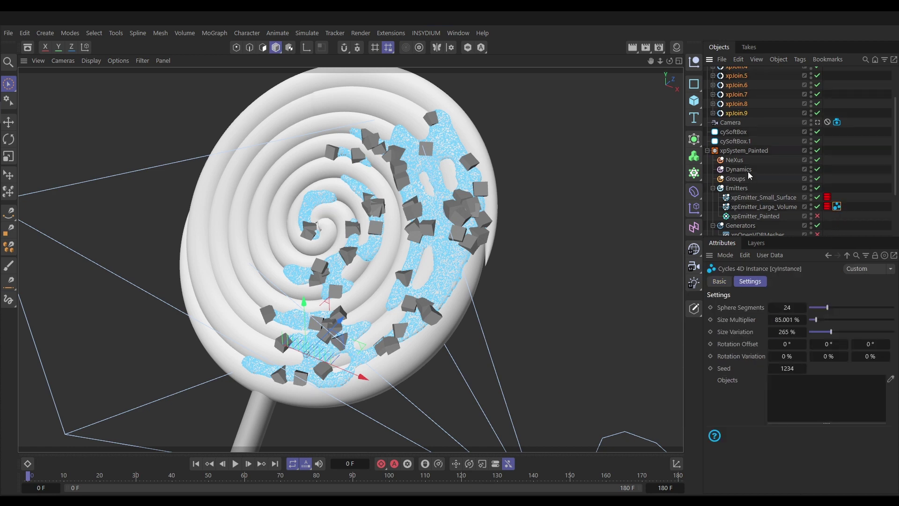
drag(739, 111, 796, 392)
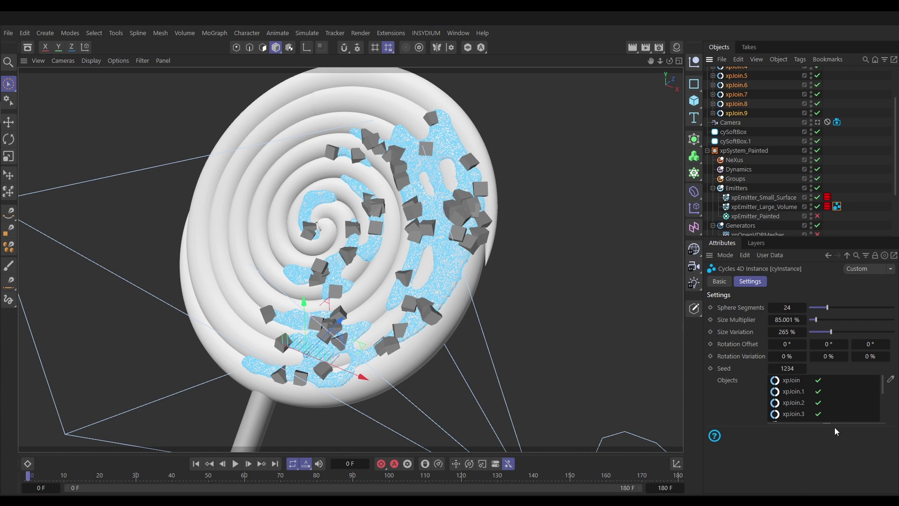
drag(829, 423, 835, 477)
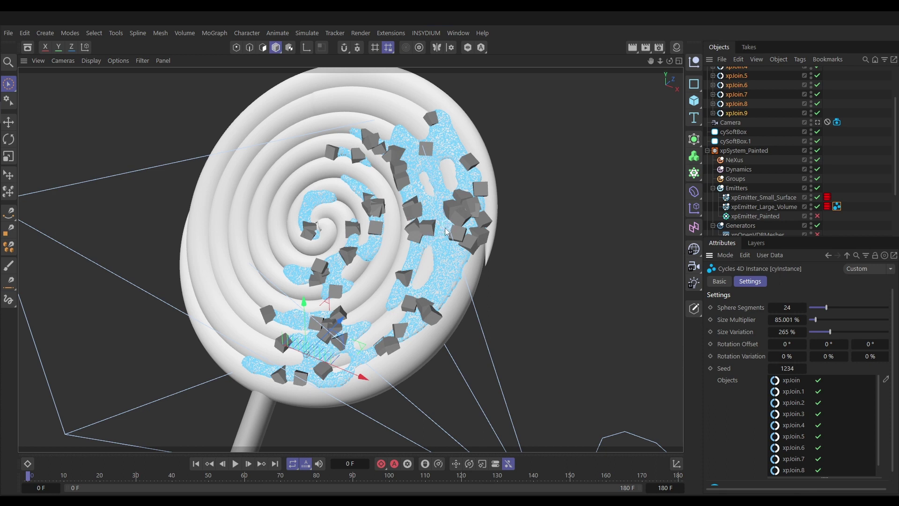
Open the Cycles 4D Real-Time Preview and dock it beside the viewport.
click(425, 32)
mouse_move(449, 116)
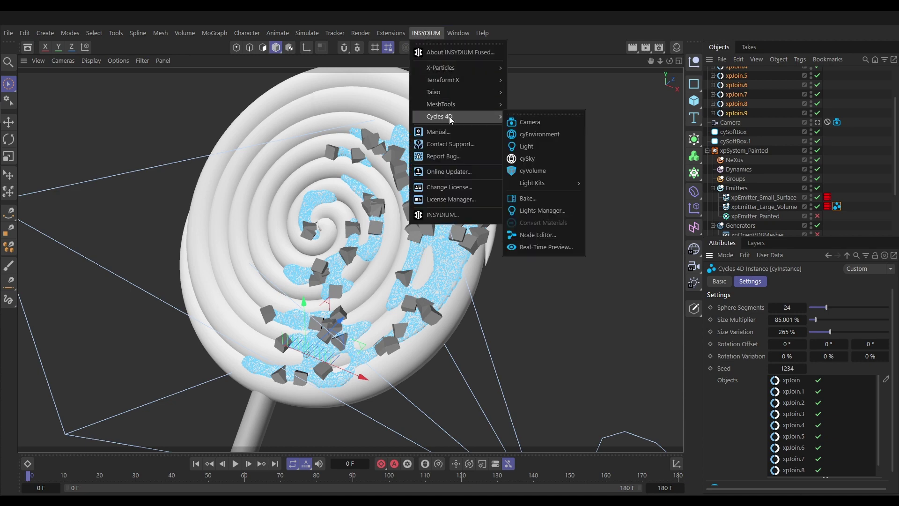
click(547, 247)
drag(665, 100, 300, 65)
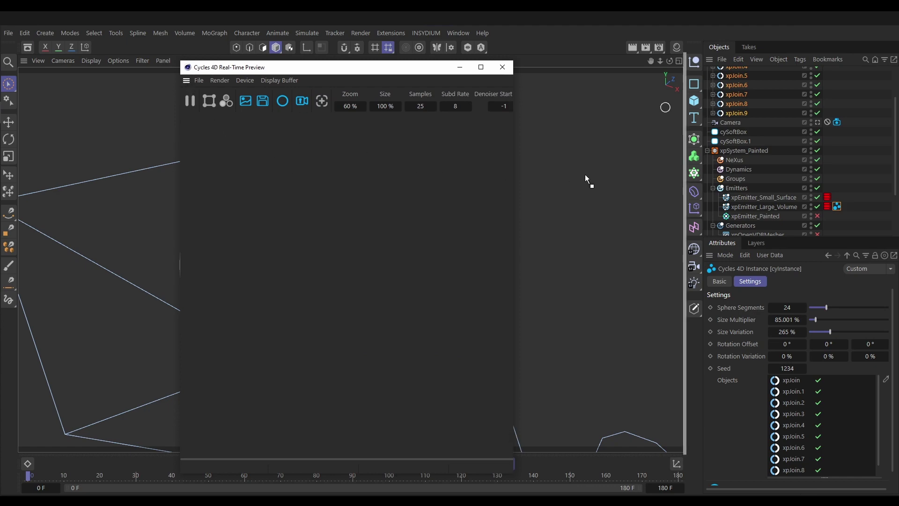
drag(651, 176, 651, 176)
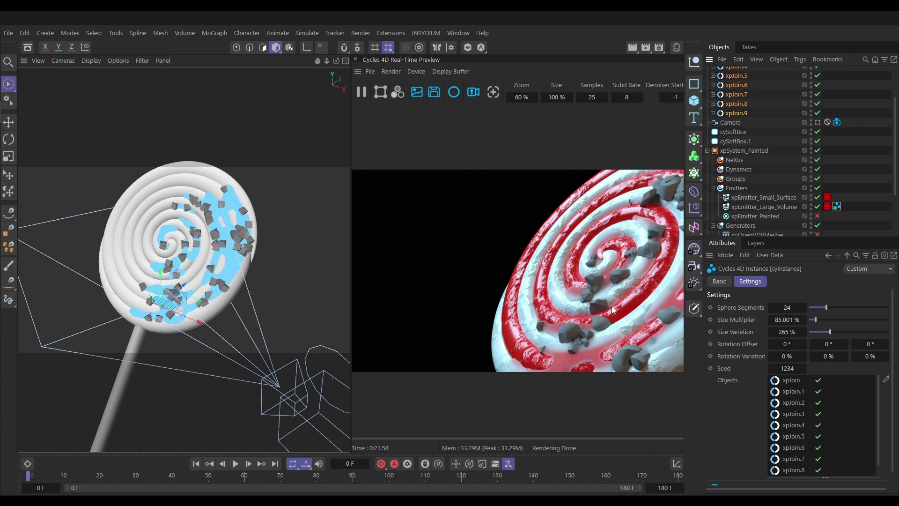
Set the cyInstance tag's Rotation Offset to 360° on all three axes.
double_click(787, 345)
text(360)
key(Return)
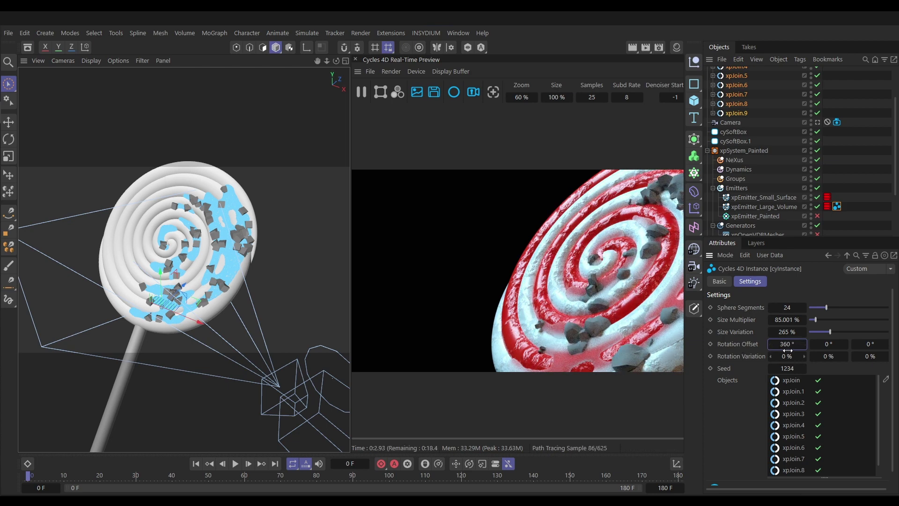
click(827, 344)
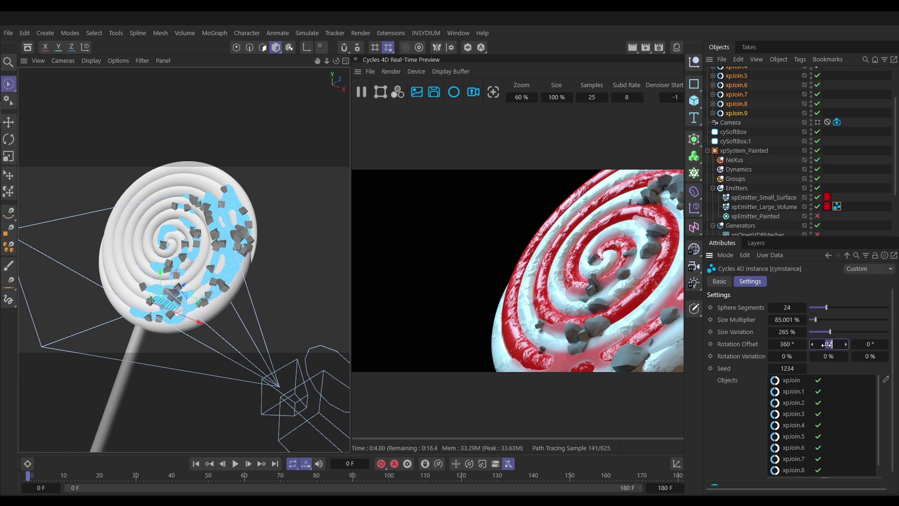
text(360)
key(Tab)
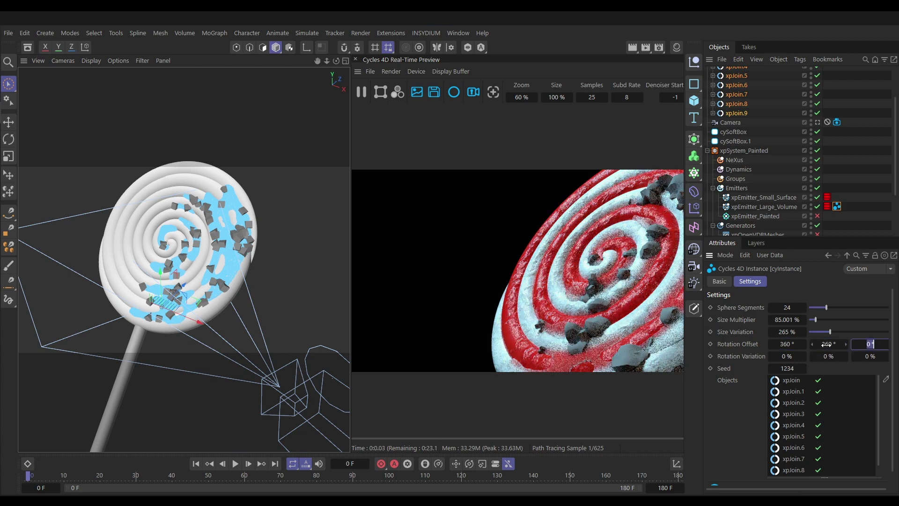
text(360)
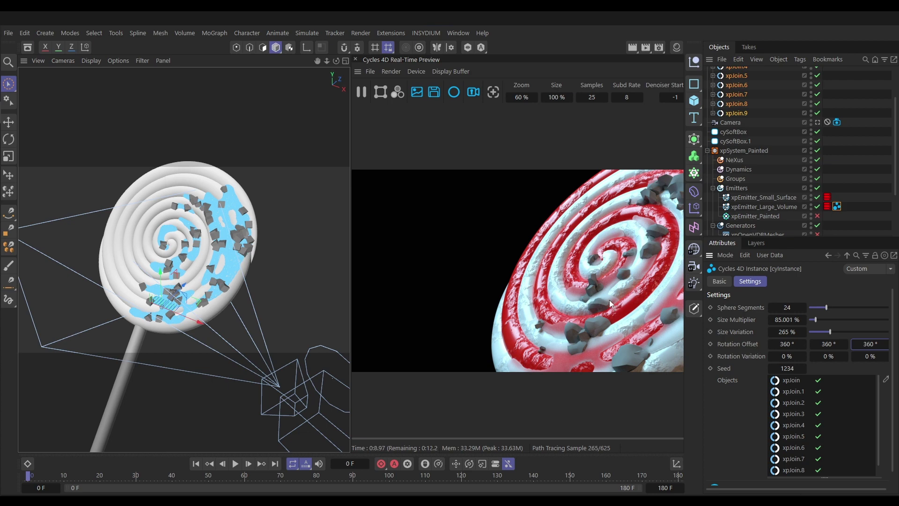
Set the cyInstance tag's Rotation Variation to 100% on all three axes.
click(786, 356)
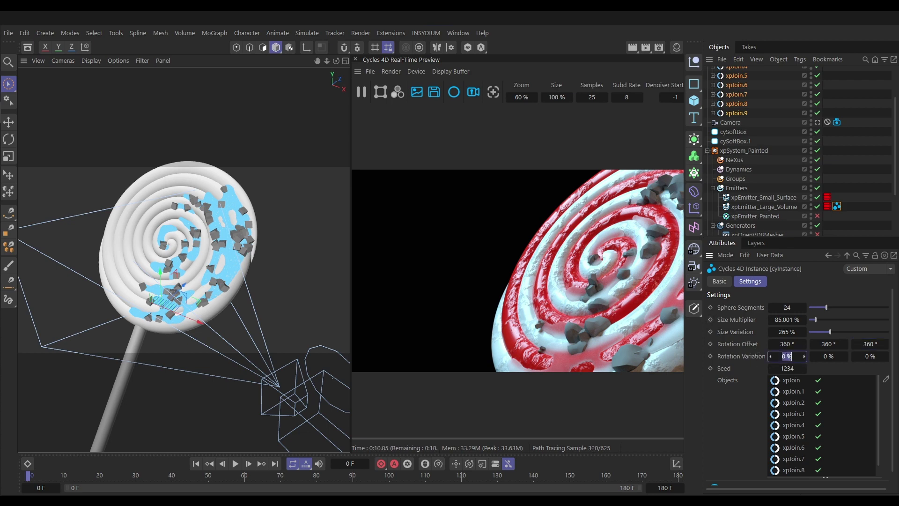
text(100)
key(Tab)
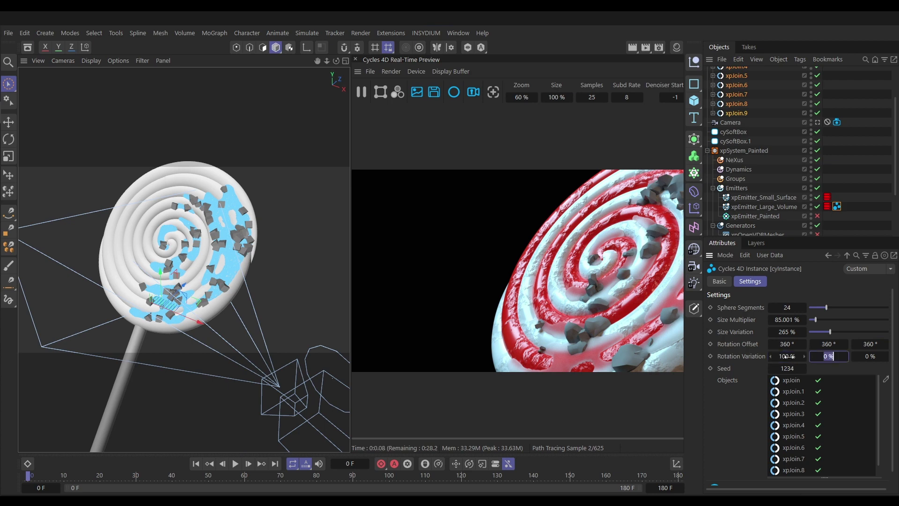
text(100)
key(Tab)
text(1)
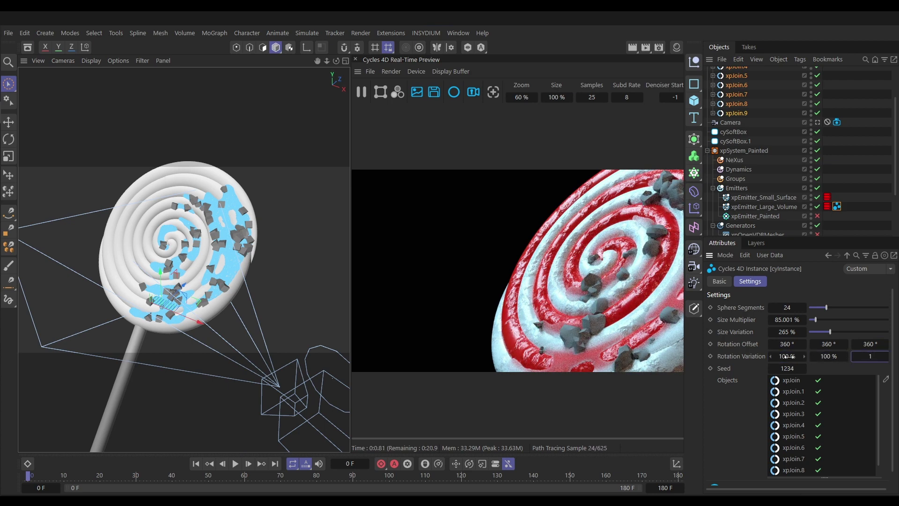
text(00)
key(Return)
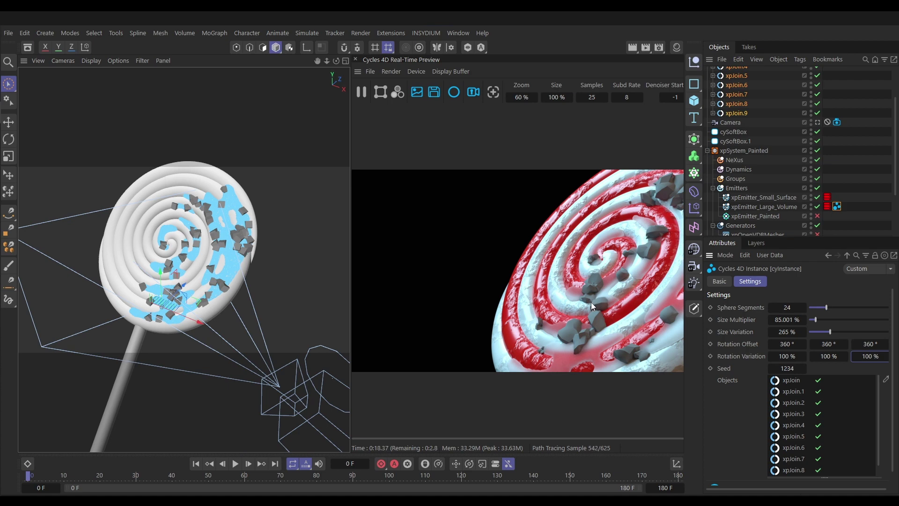
scroll(897, 177, up, 1)
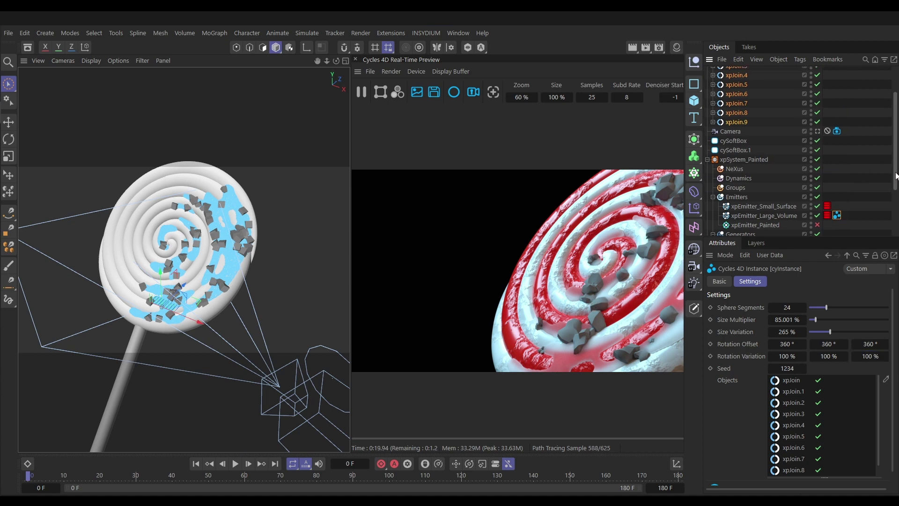
scroll(896, 177, up, 4)
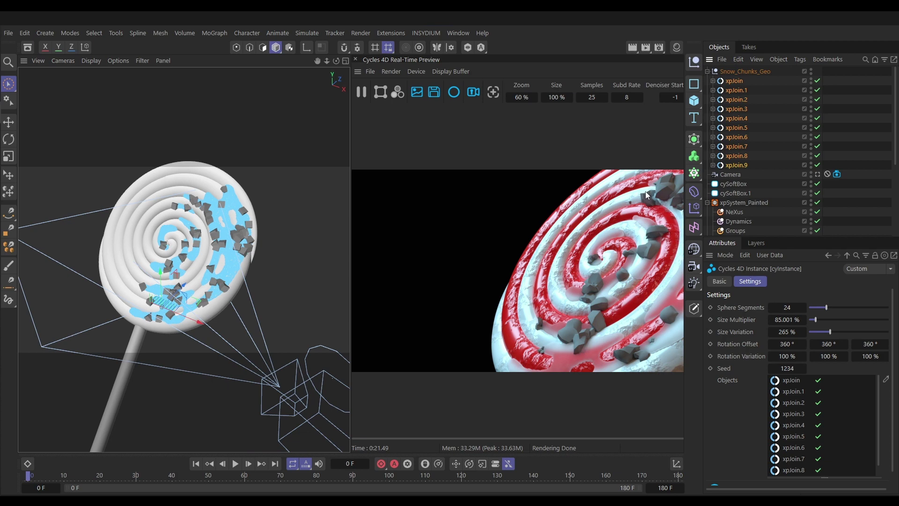
Apply the Translucent BSDF material to Snow_Chunks_Geo, copy its material tag to all children, and collapse the group.
click(677, 48)
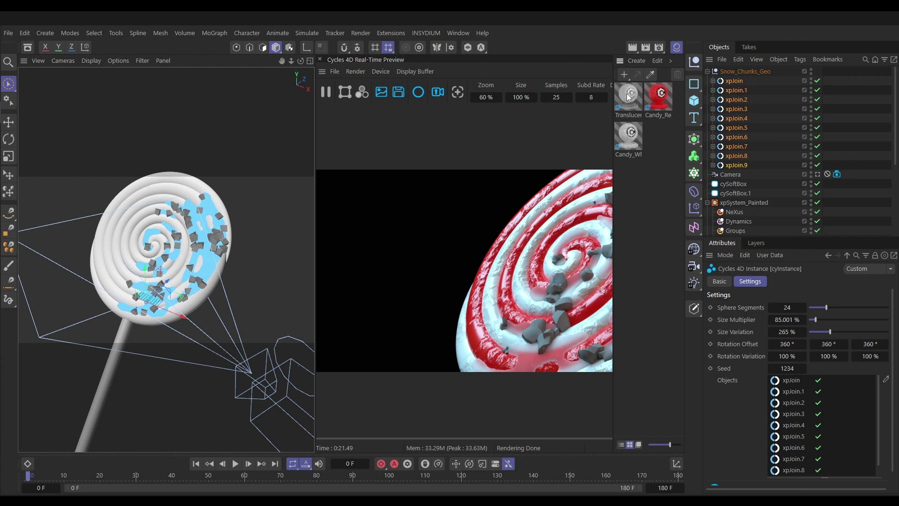
drag(628, 96, 747, 117)
drag(761, 78, 760, 72)
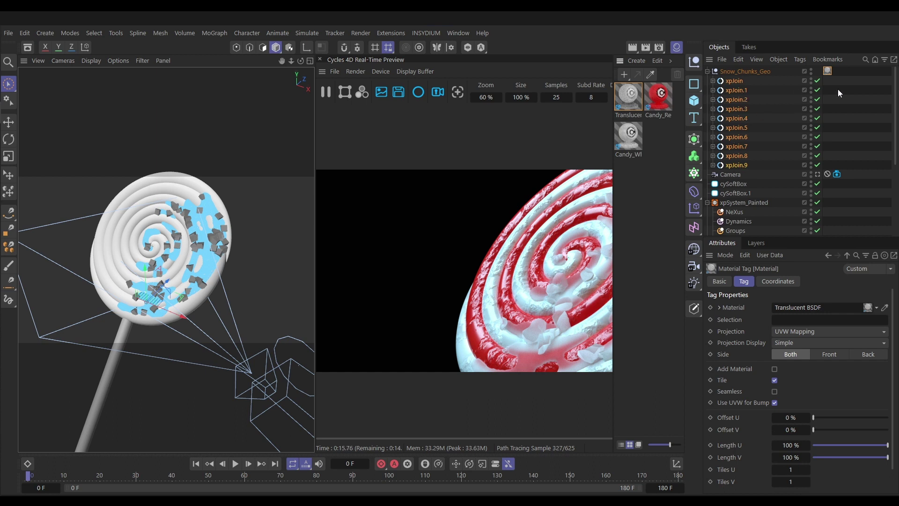
right_click(829, 71)
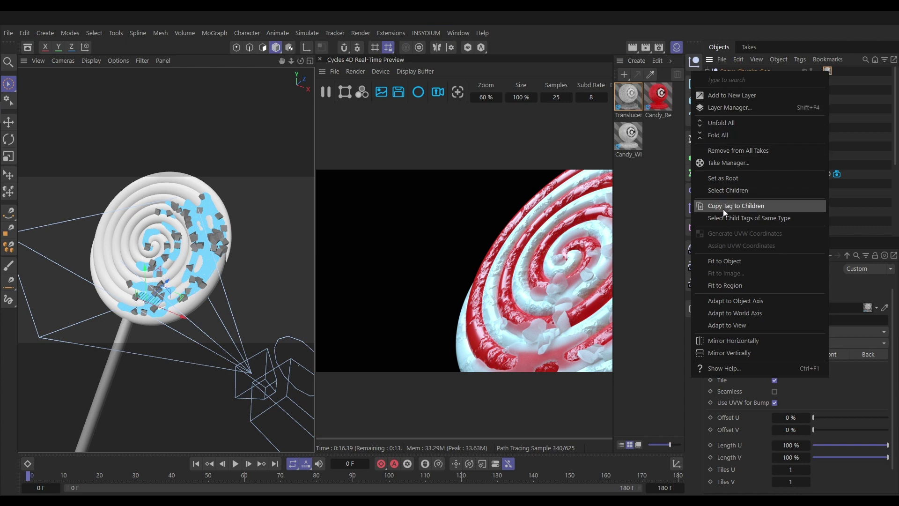
click(743, 206)
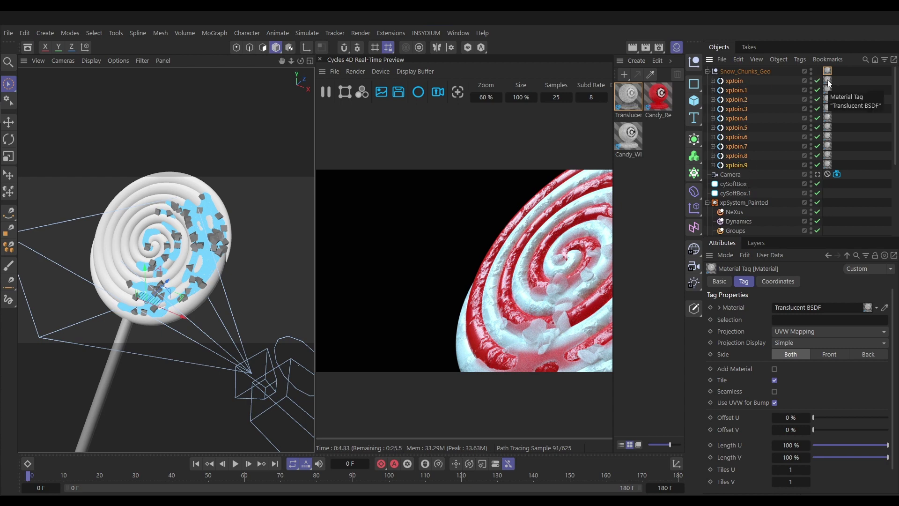
click(708, 71)
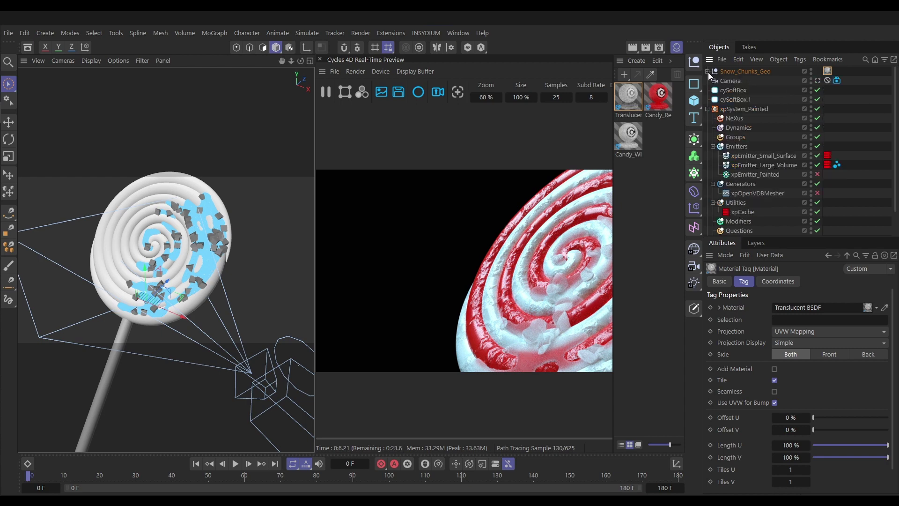
click(678, 49)
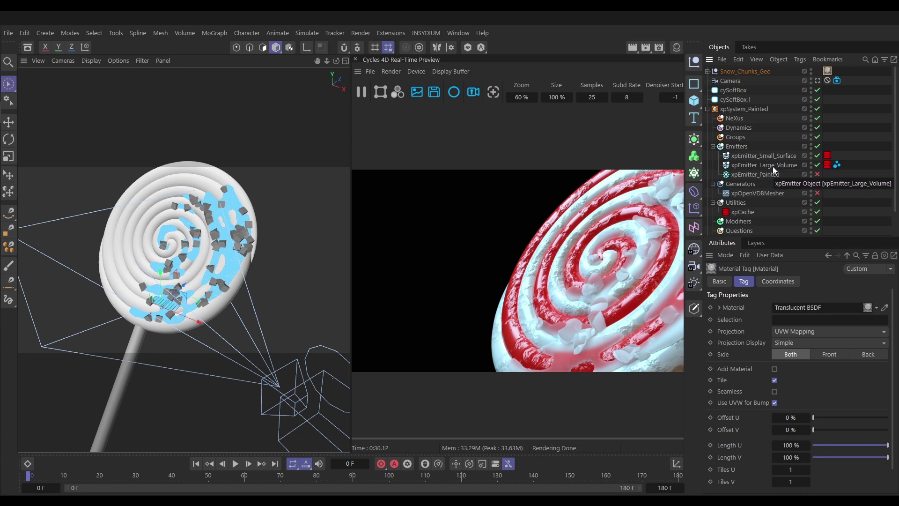
Set the Size Multiplier of xpEmitter_Large_Volume's cyInstance tag to 1% and copy the tag to xpEmitter_Small_Surface.
click(836, 165)
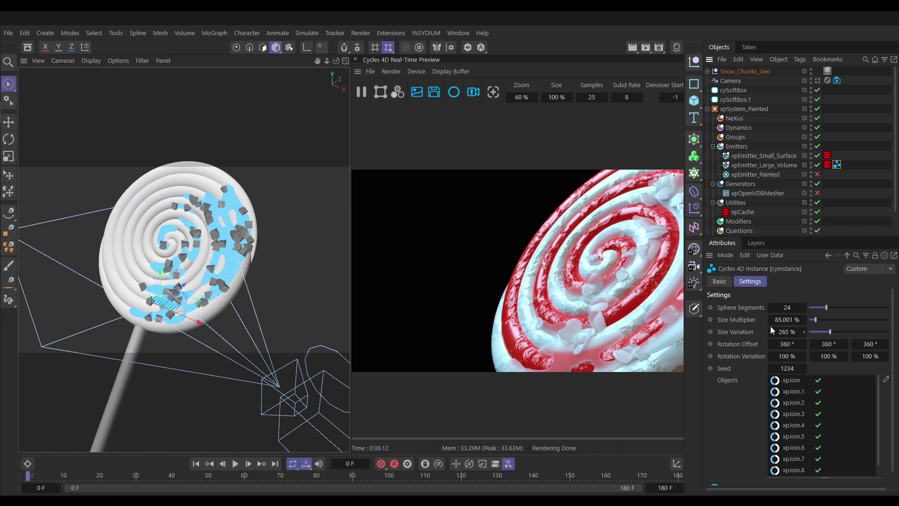
click(785, 319)
text(1)
key(Return)
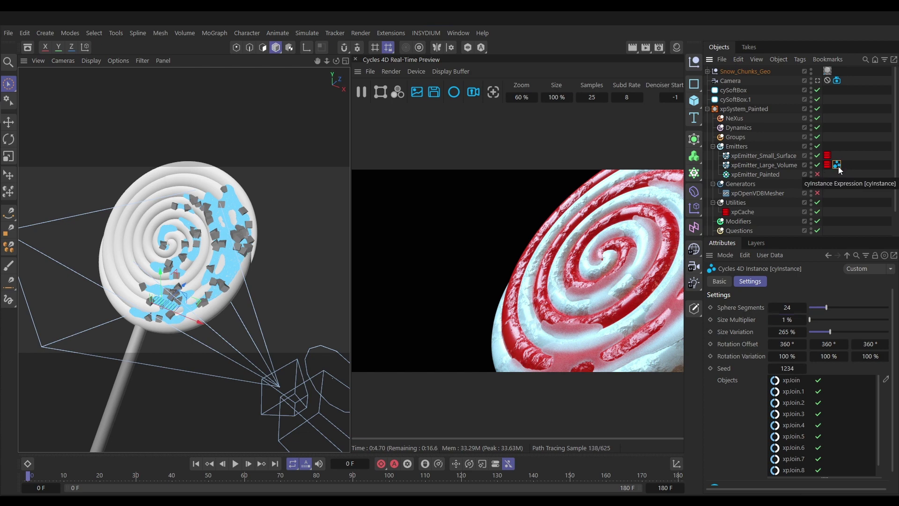
ctrl+drag(838, 156, 839, 156)
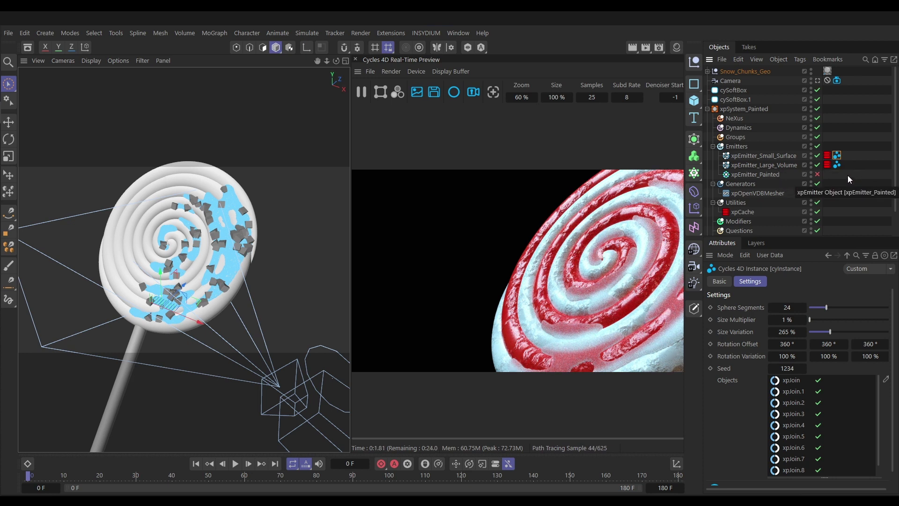
Set the Size Multiplier of the cyInstance tag on xpEmitter_Large_Volume to 70%.
click(837, 166)
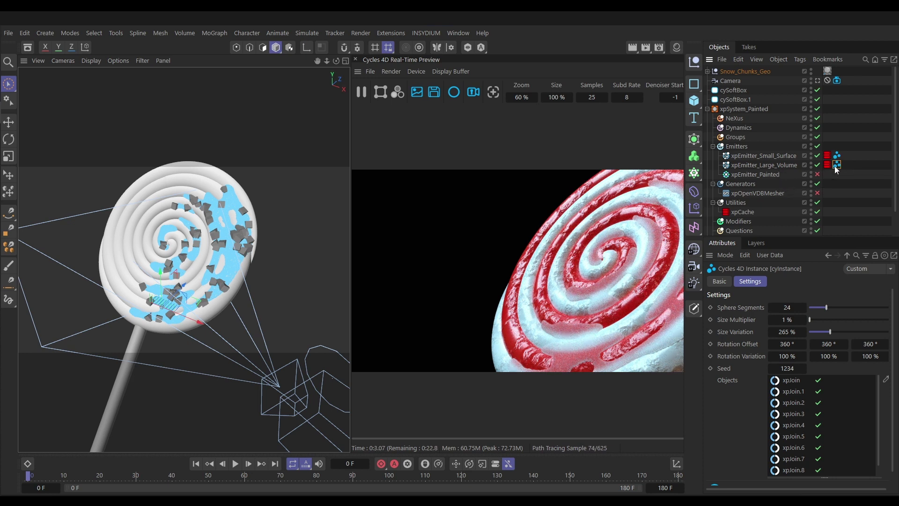
click(787, 321)
text(70)
key(Return)
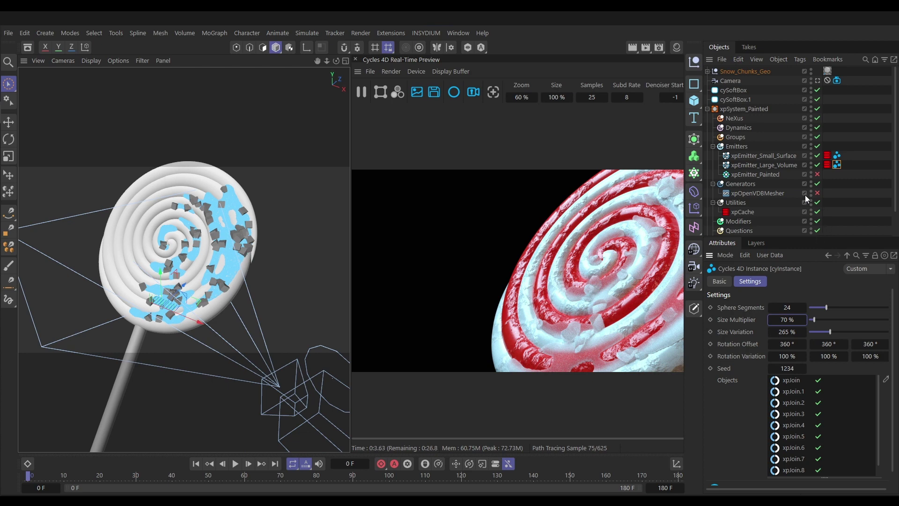
Set the Size Multiplier of the cyInstance tag on xpEmitter_Small_Surface to 4%, and collapse the xpSystem_Painted hierarchy.
click(837, 155)
click(781, 321)
text(4)
key(Return)
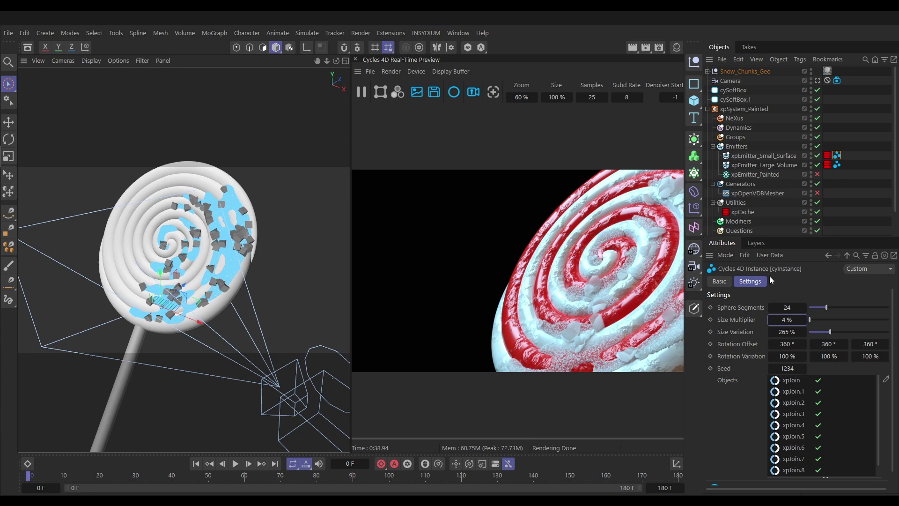
click(708, 109)
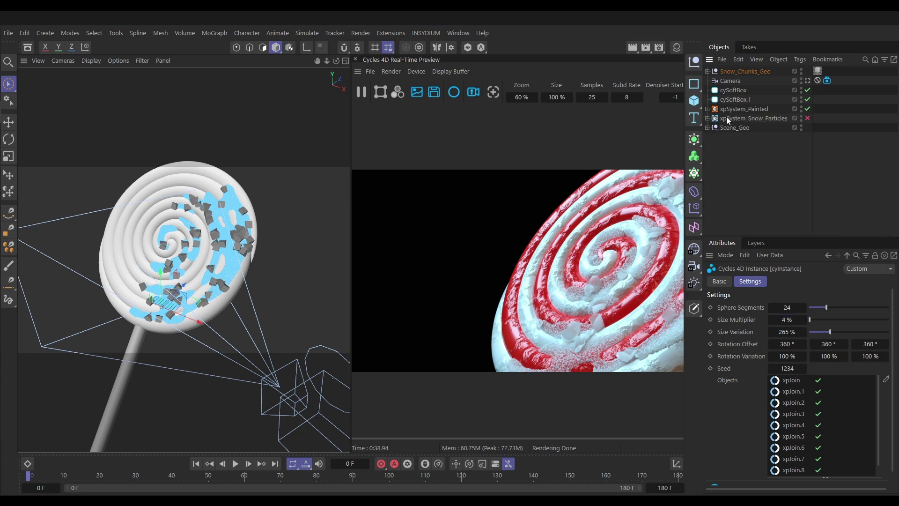